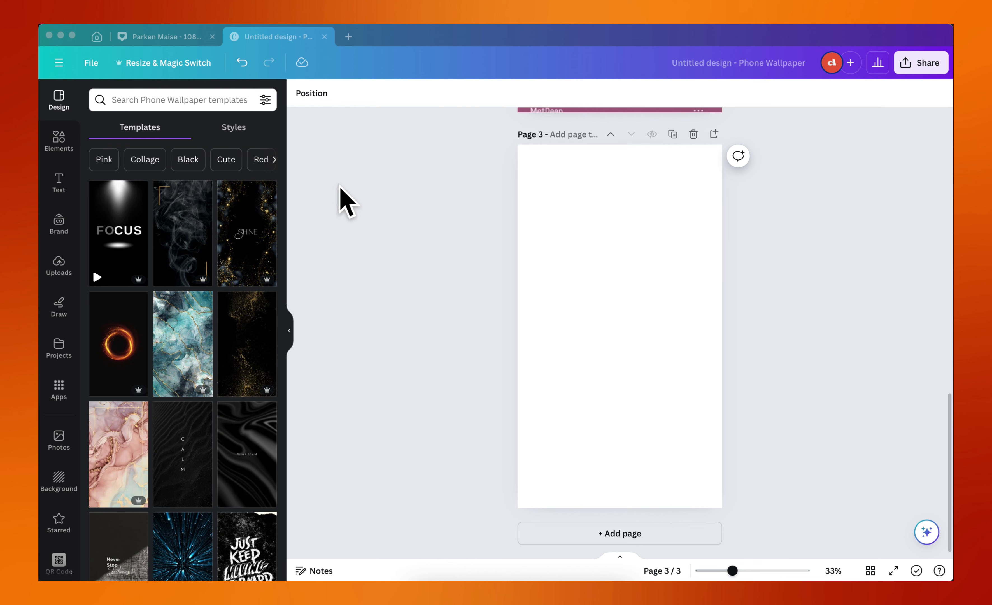
# Select the blank page 3 and show more elements by expressivehands, starting from the recently used human hand gesture graphic.
pyautogui.scroll(6, 587, 222)
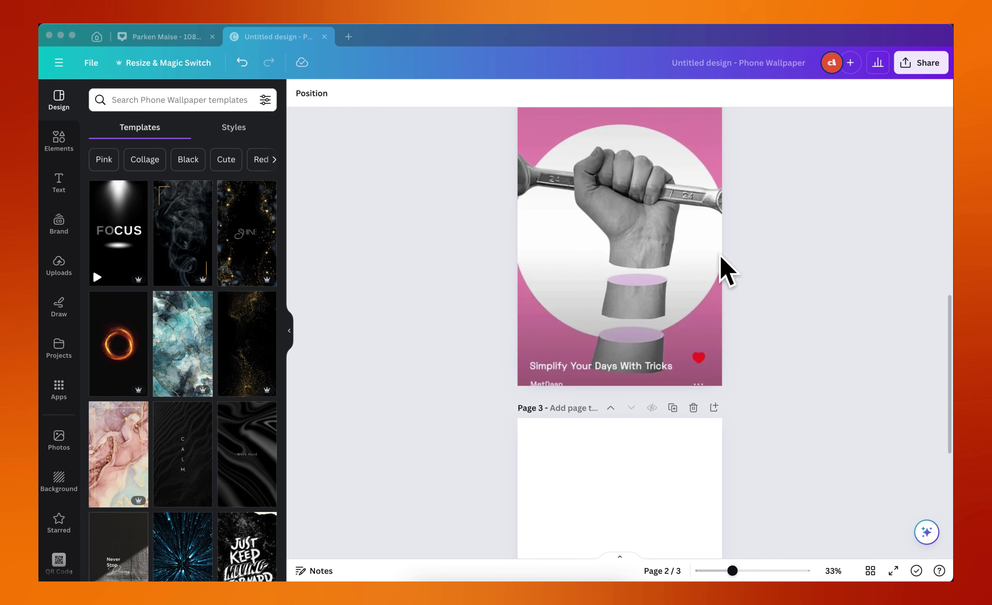
pyautogui.scroll(-1, 615, 343)
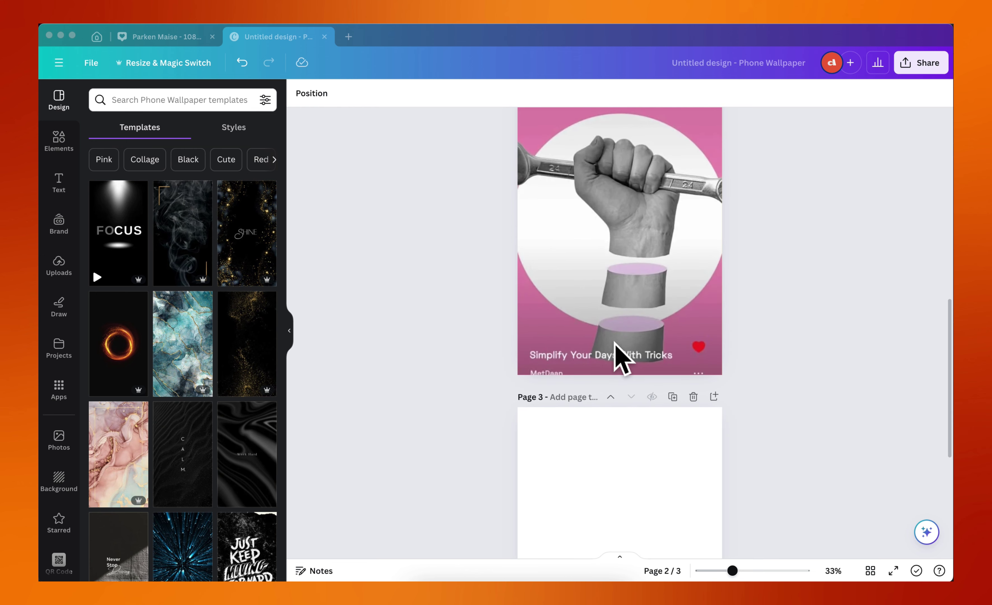
pyautogui.scroll(-2, 615, 354)
pyautogui.scroll(-10, 615, 359)
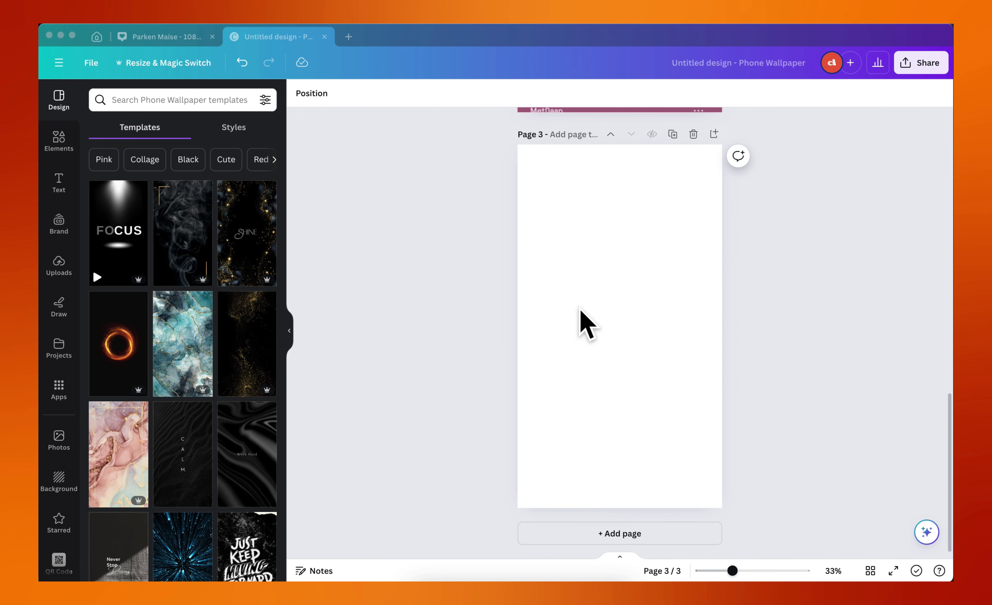
pyautogui.click(581, 322)
pyautogui.click(593, 283)
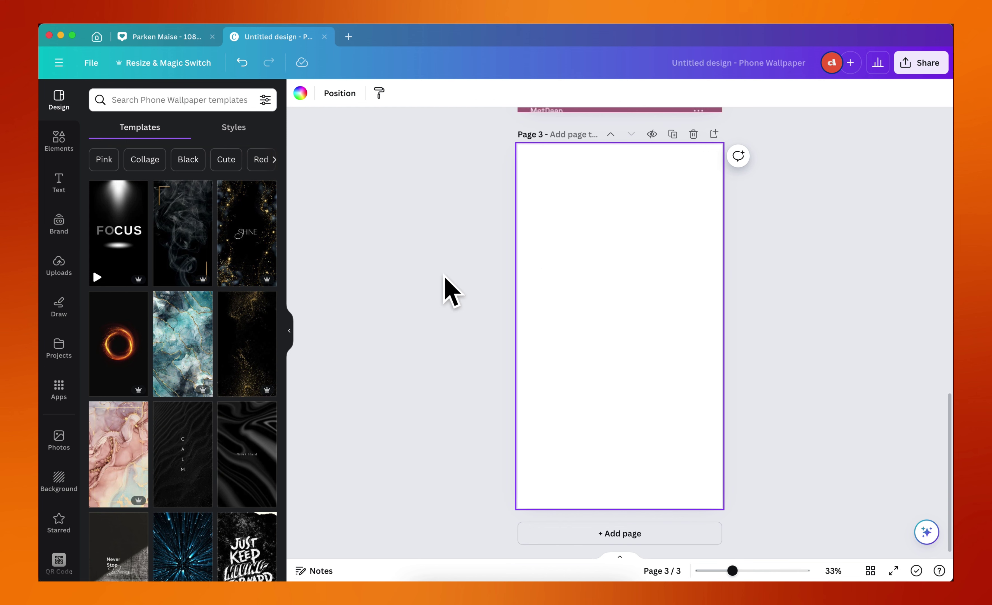
pyautogui.click(58, 140)
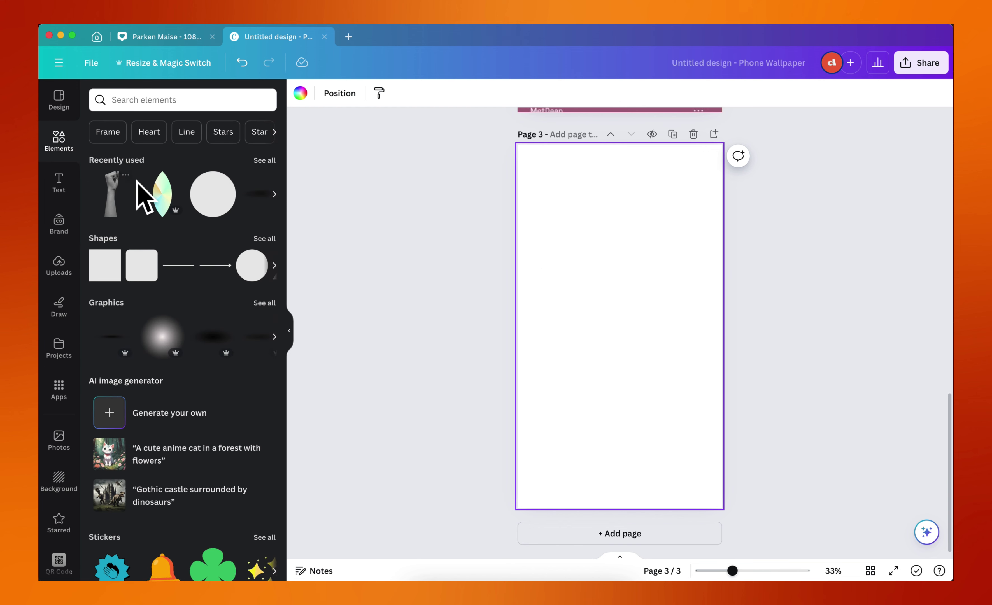
pyautogui.click(125, 179)
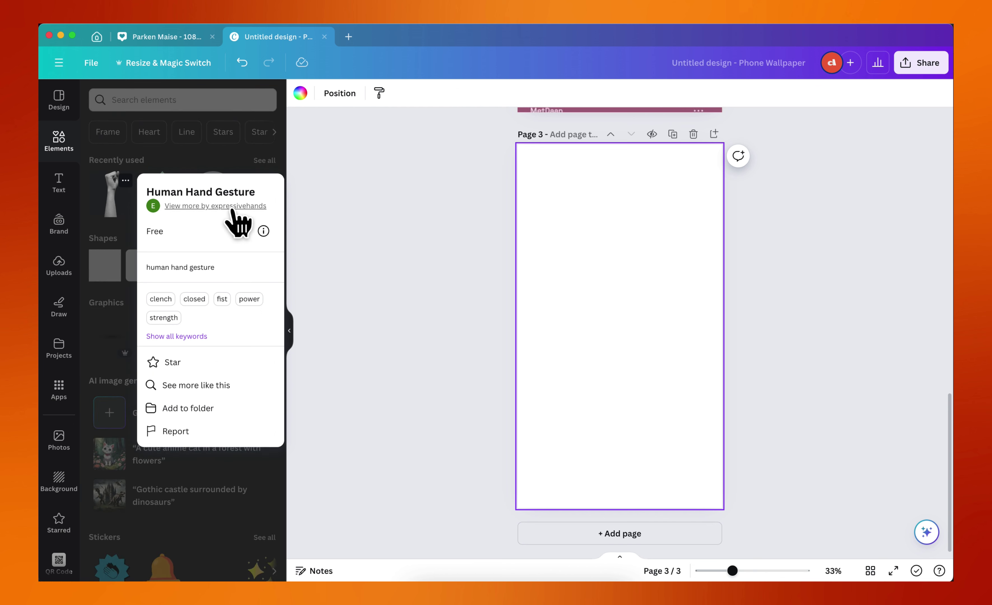
pyautogui.click(236, 206)
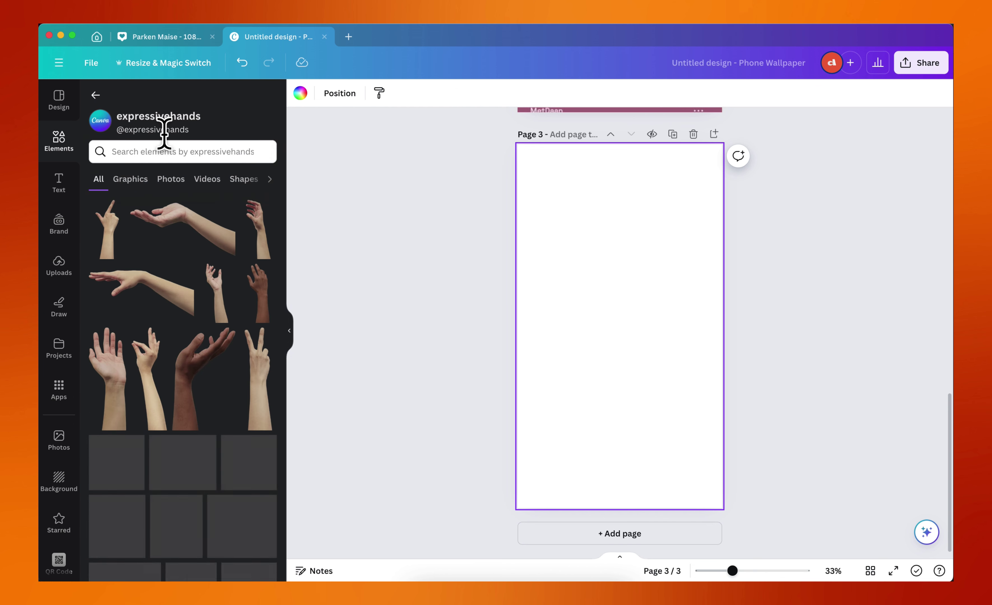
# Add the grey hand with the raised index finger to page 3 and enlarge it to span most of the page.
pyautogui.scroll(-8, 212, 427)
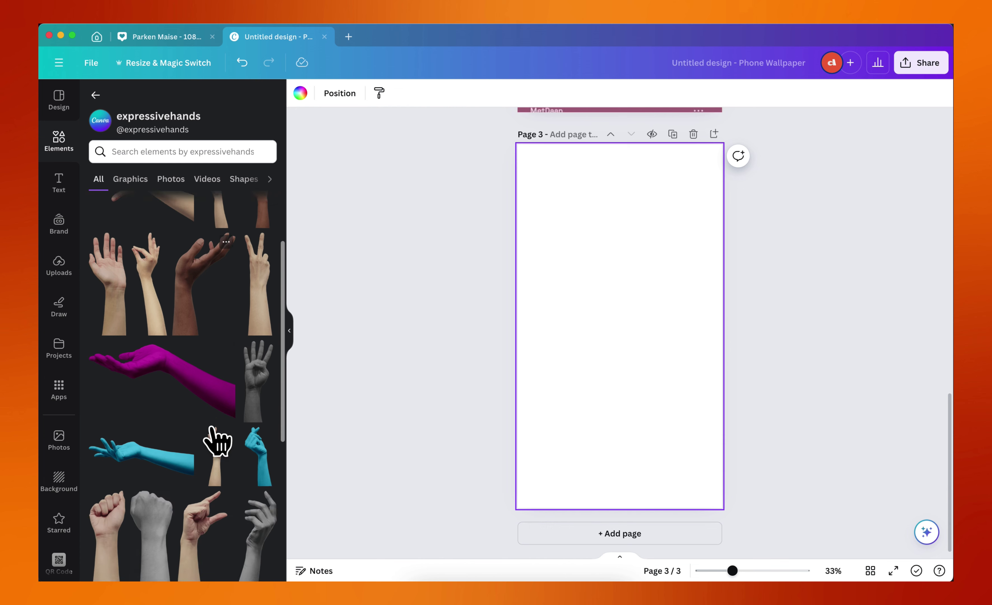
pyautogui.scroll(-2, 218, 441)
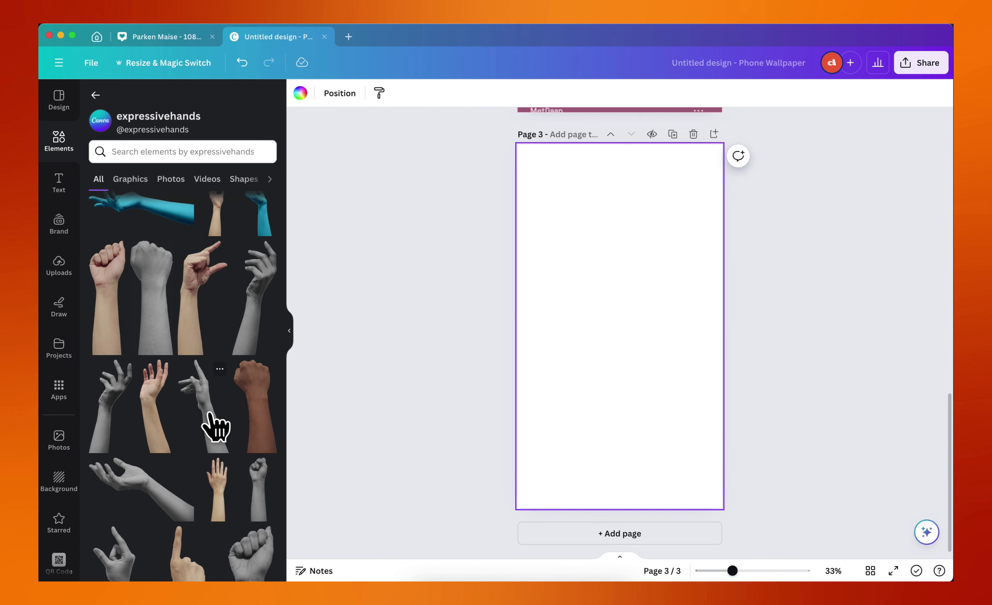
pyautogui.click(215, 426)
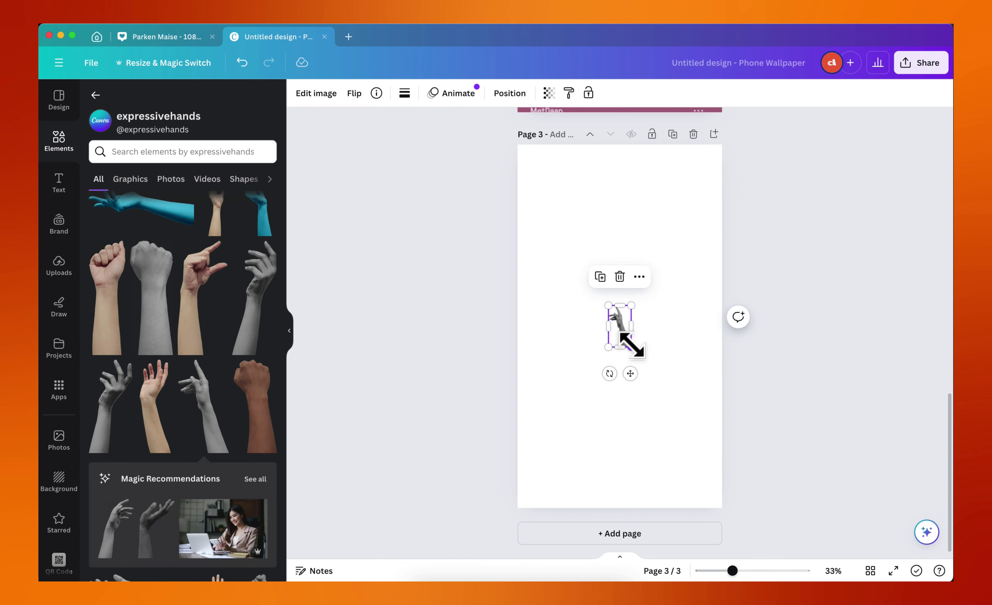
pyautogui.moveTo(637, 352); pyautogui.dragTo(692, 440)
pyautogui.click(735, 414)
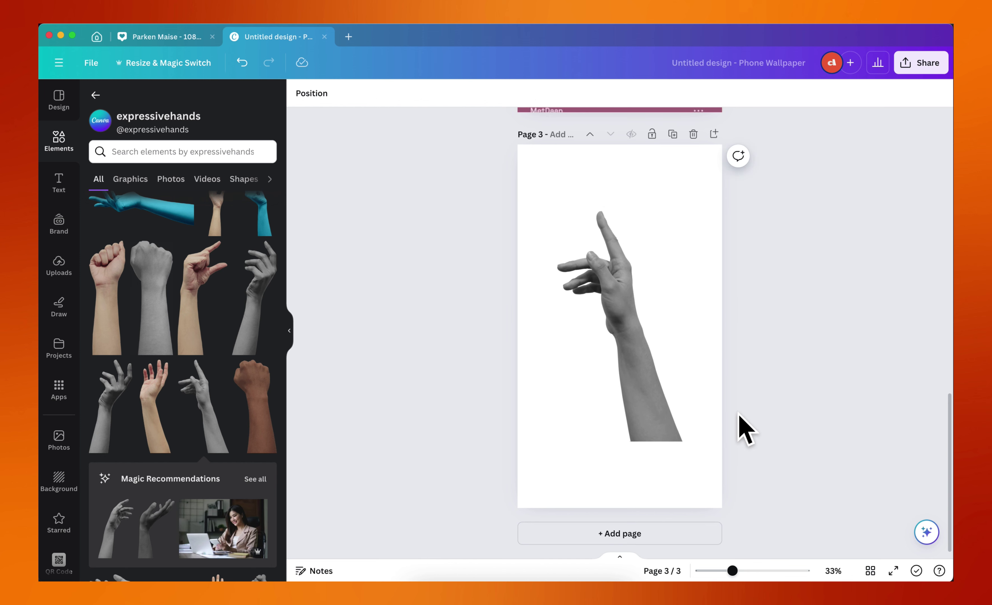
pyautogui.click(617, 336)
pyautogui.moveTo(684, 442); pyautogui.dragTo(692, 455)
pyautogui.click(801, 378)
pyautogui.click(623, 307)
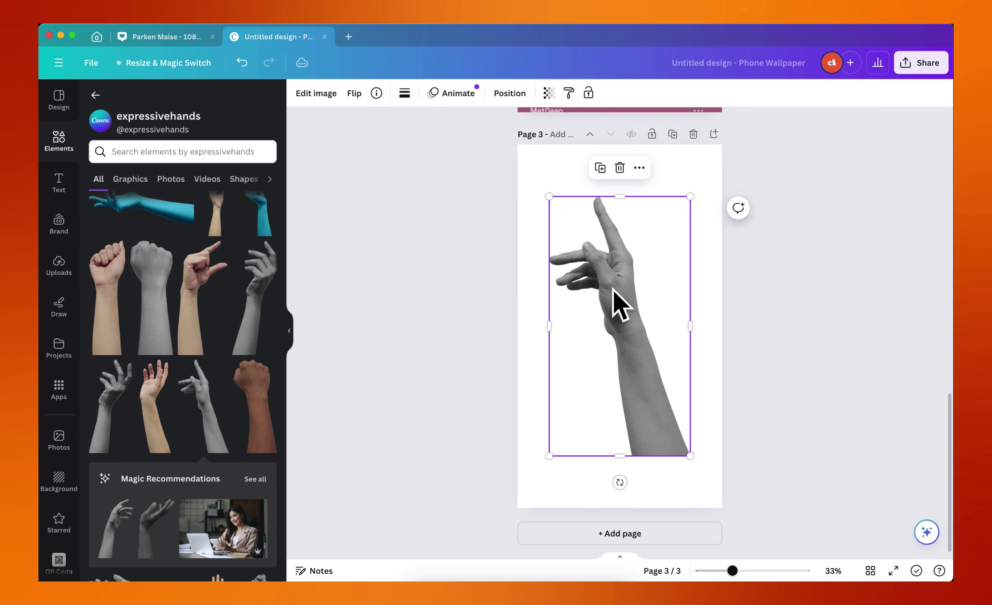
# Adjust the hand image to brightness 5, contrast 10, highlights 5, shadows 5 and saturation -100.
pyautogui.click(62, 142)
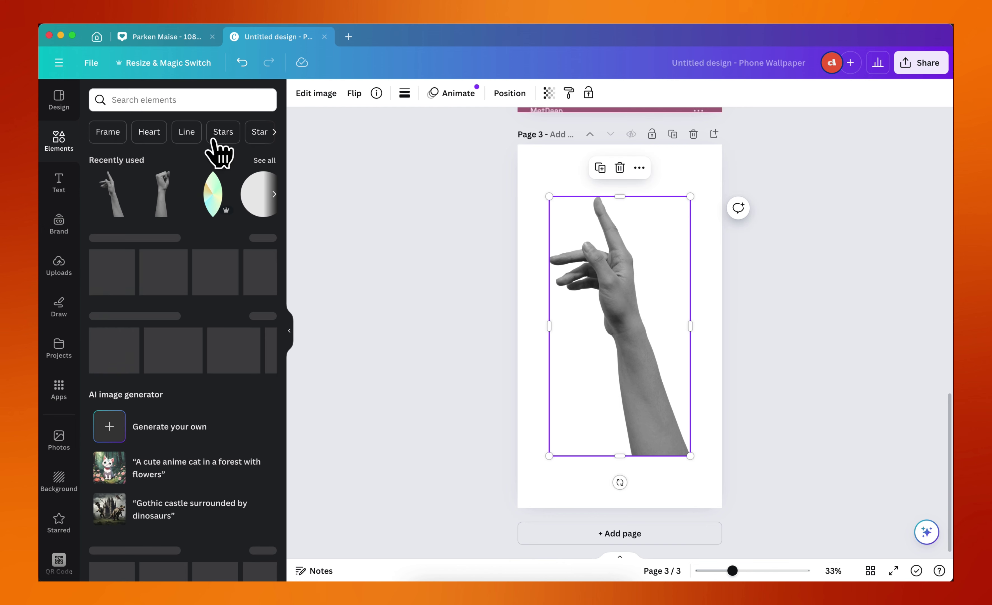
pyautogui.click(310, 94)
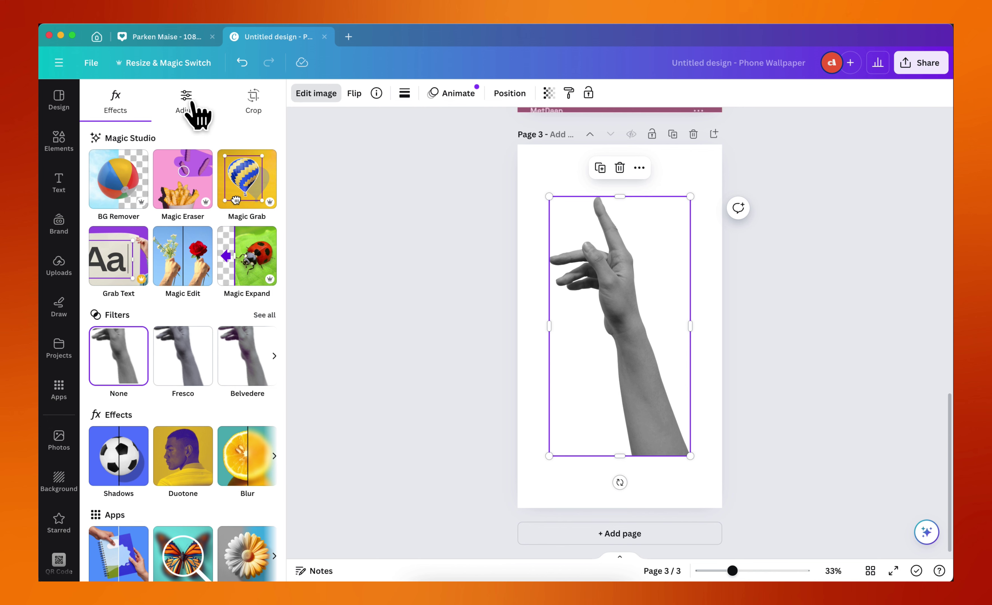
pyautogui.click(185, 114)
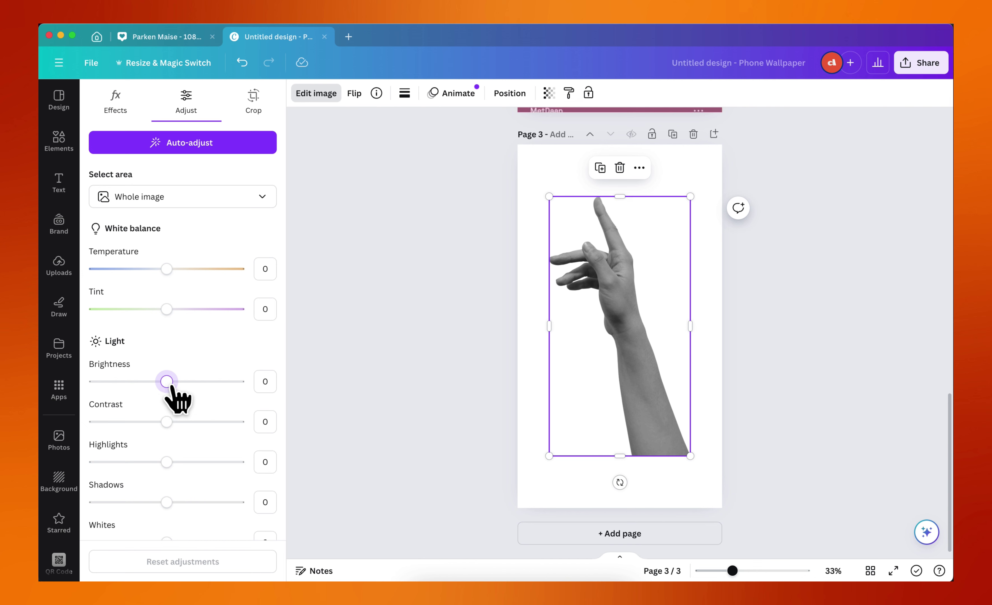
pyautogui.moveTo(166, 381); pyautogui.dragTo(173, 382)
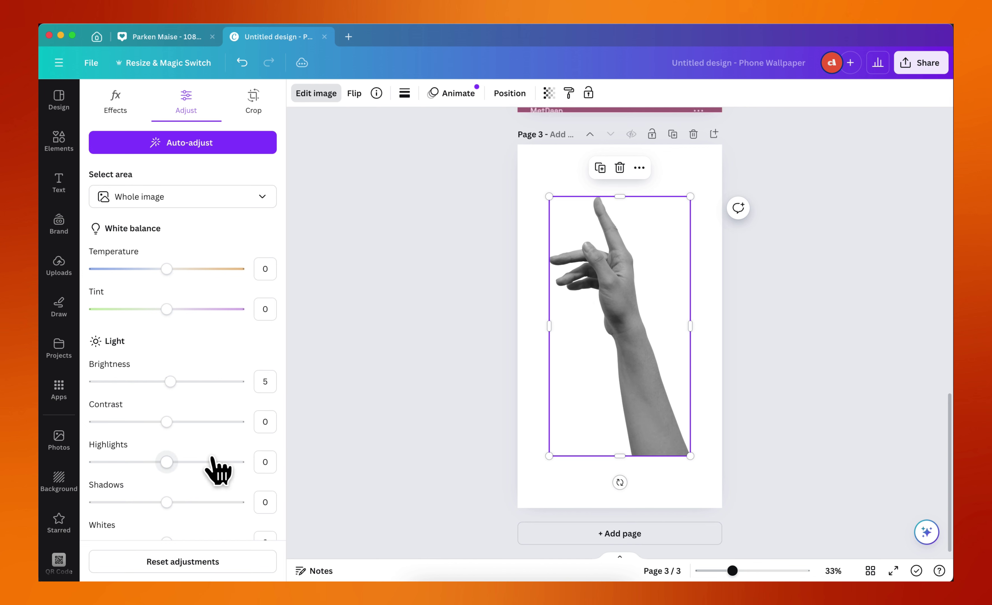
pyautogui.scroll(-2, 236, 416)
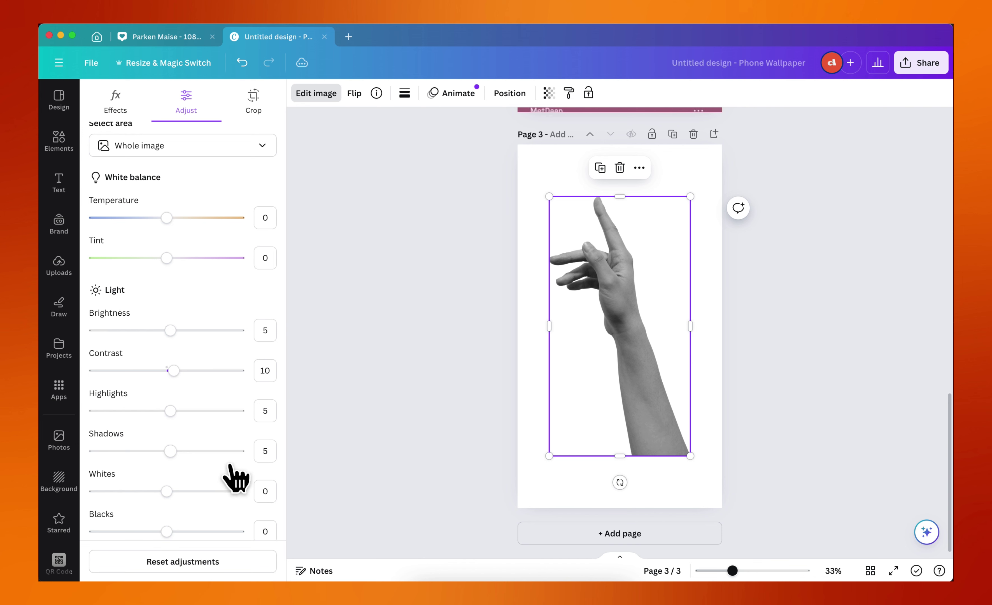
pyautogui.scroll(-6, 235, 479)
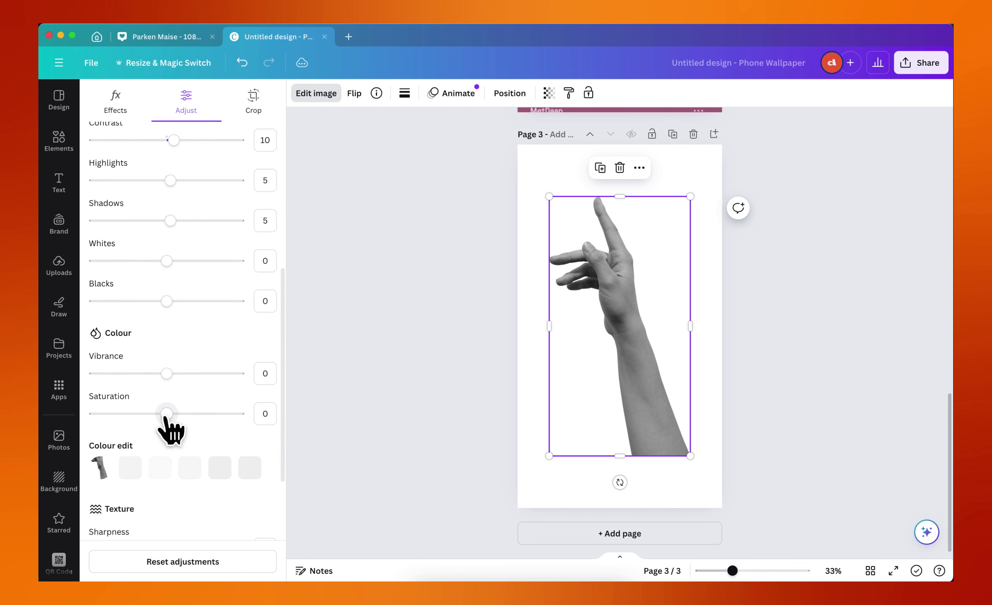
pyautogui.moveTo(166, 413); pyautogui.dragTo(93, 412)
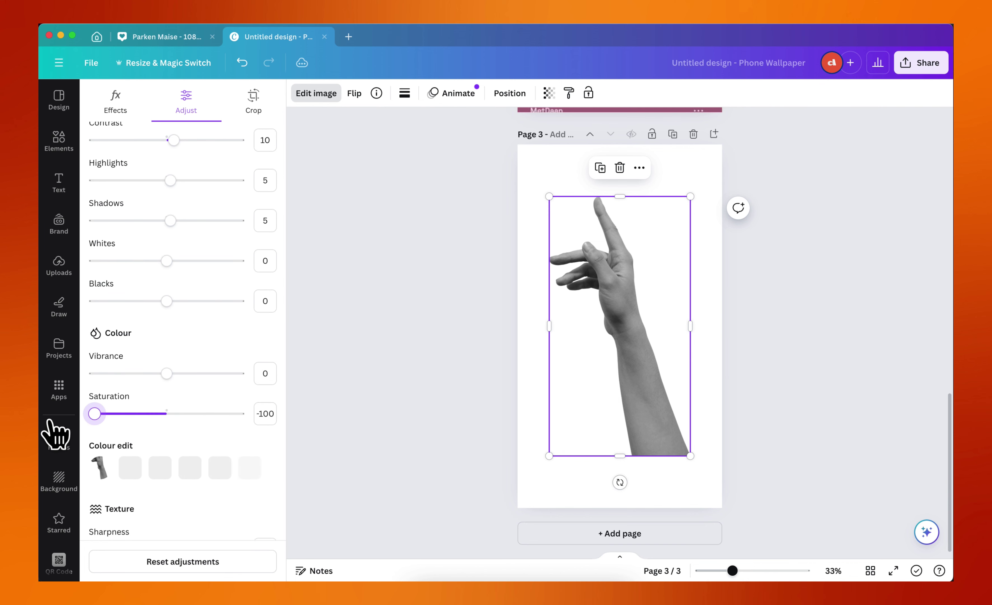
# Set the hand image's texture to sharpness 43 and clarity 23, checking the skin detail up close.
pyautogui.scroll(-1, 220, 421)
pyautogui.scroll(-3, 221, 423)
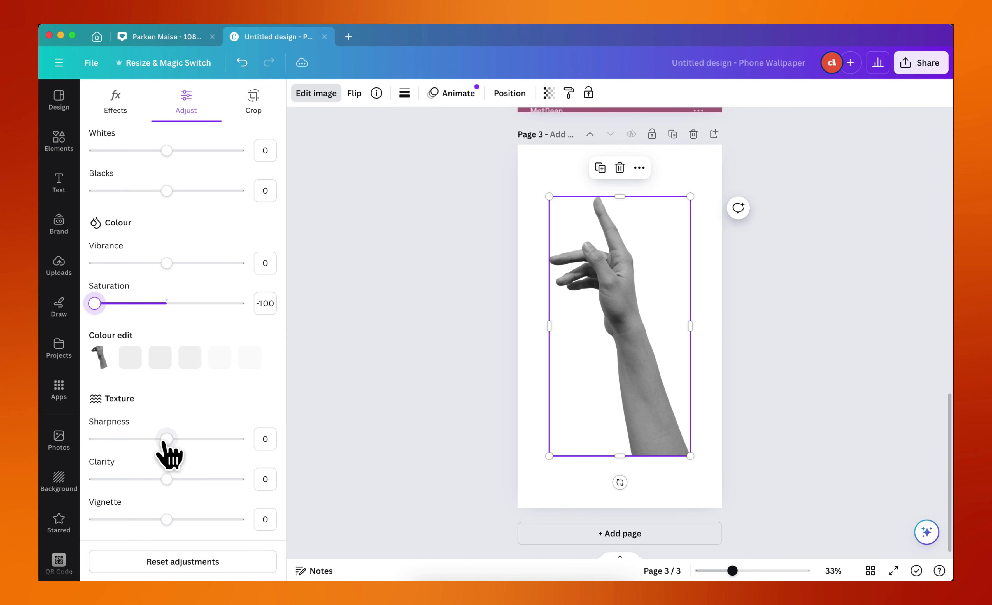
pyautogui.moveTo(166, 440); pyautogui.dragTo(198, 440)
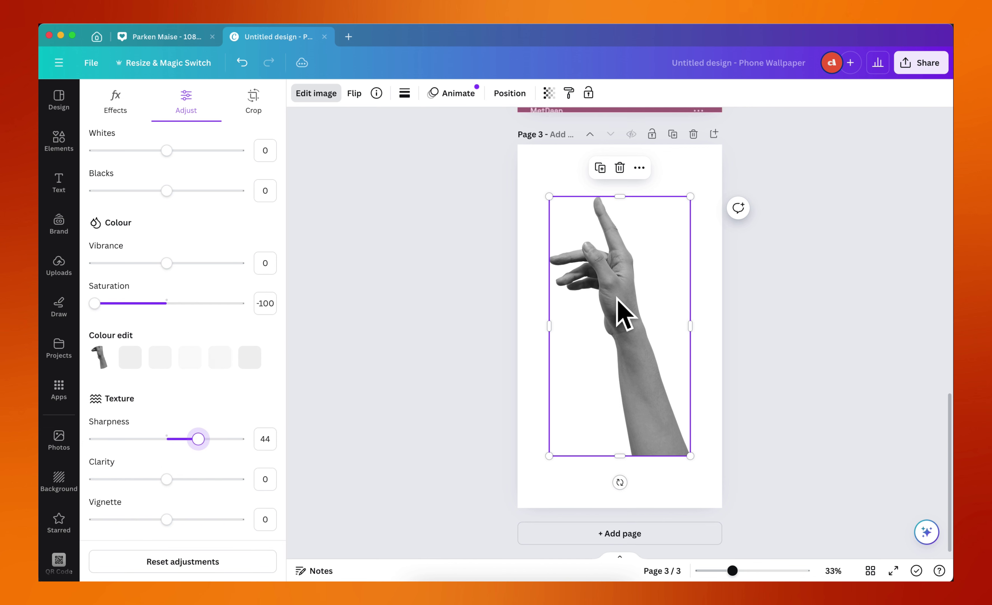
pyautogui.scroll(10, 617, 297)
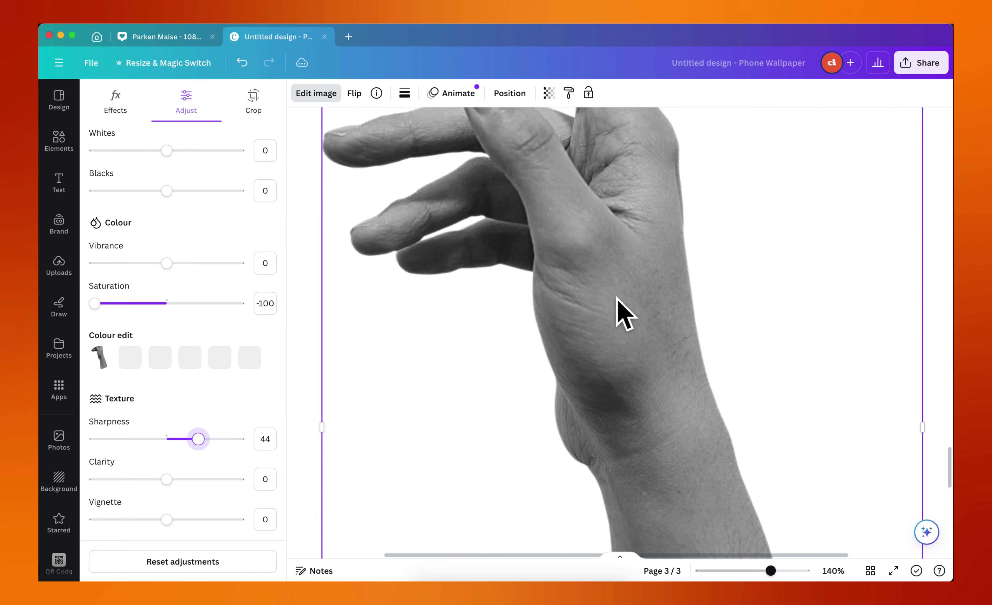
pyautogui.scroll(-3, 616, 310)
pyautogui.moveTo(201, 441); pyautogui.dragTo(183, 480)
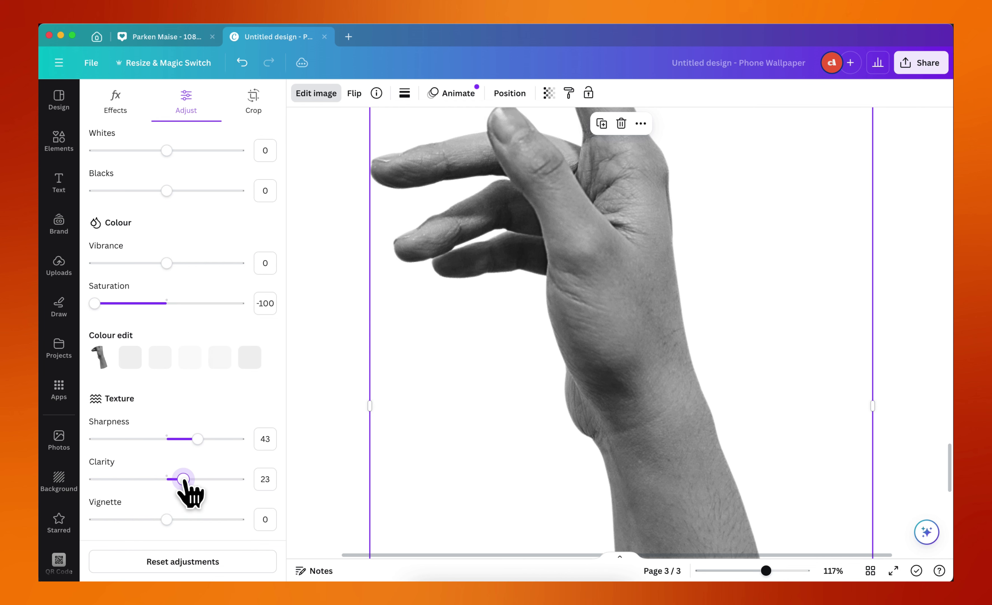
pyautogui.scroll(-10, 602, 336)
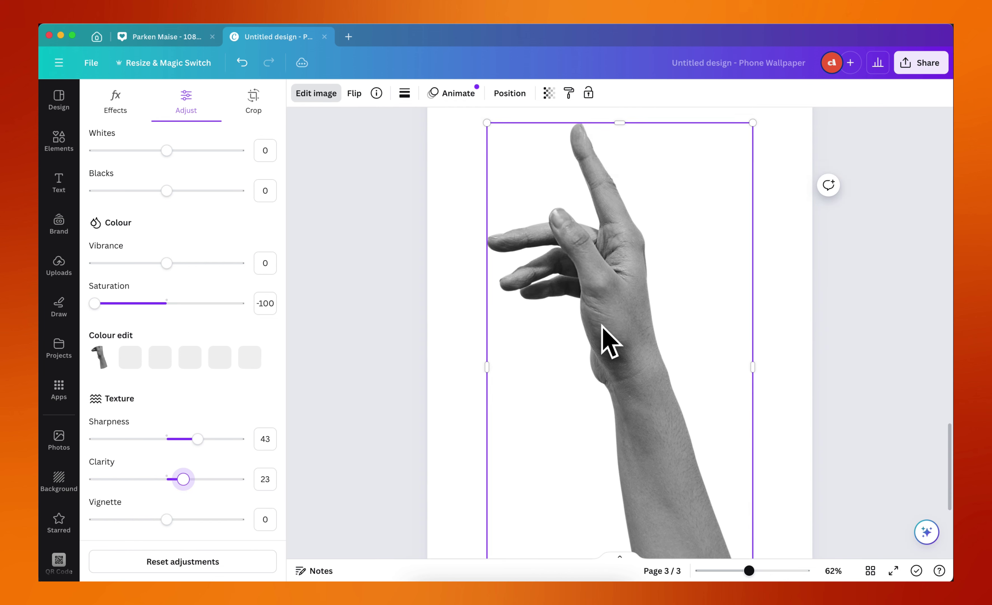
pyautogui.click(670, 364)
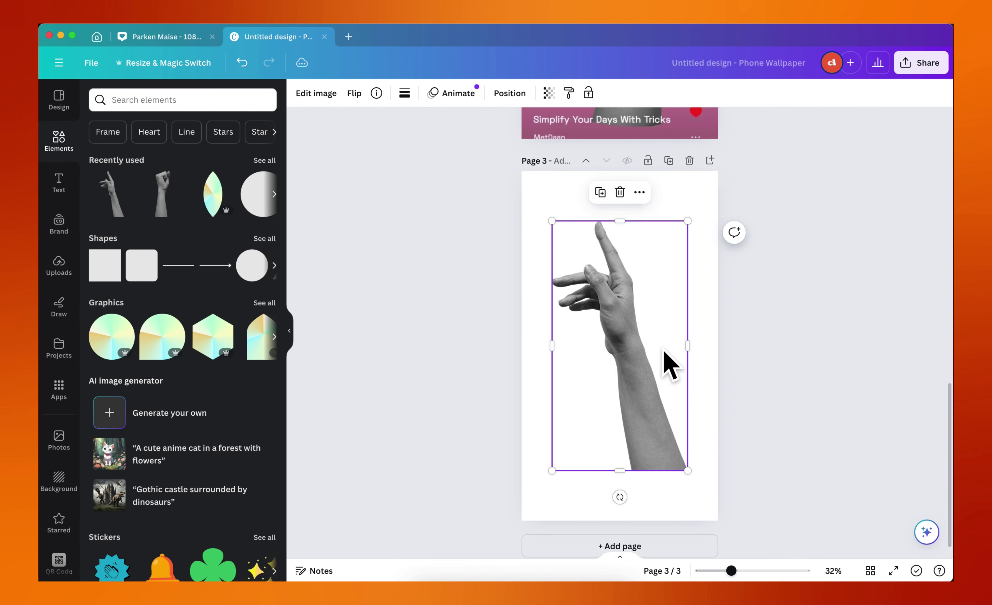
# Crop the hand image from its lower edge so that it ends just below the wrist.
pyautogui.click(773, 362)
pyautogui.click(598, 350)
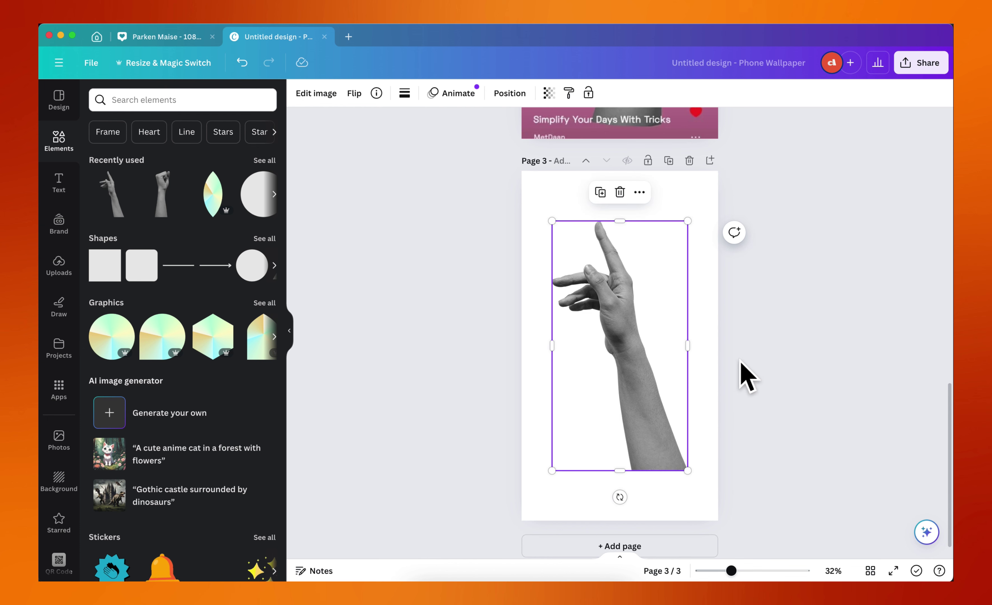
pyautogui.click(740, 363)
pyautogui.scroll(-1, 671, 354)
pyautogui.click(621, 330)
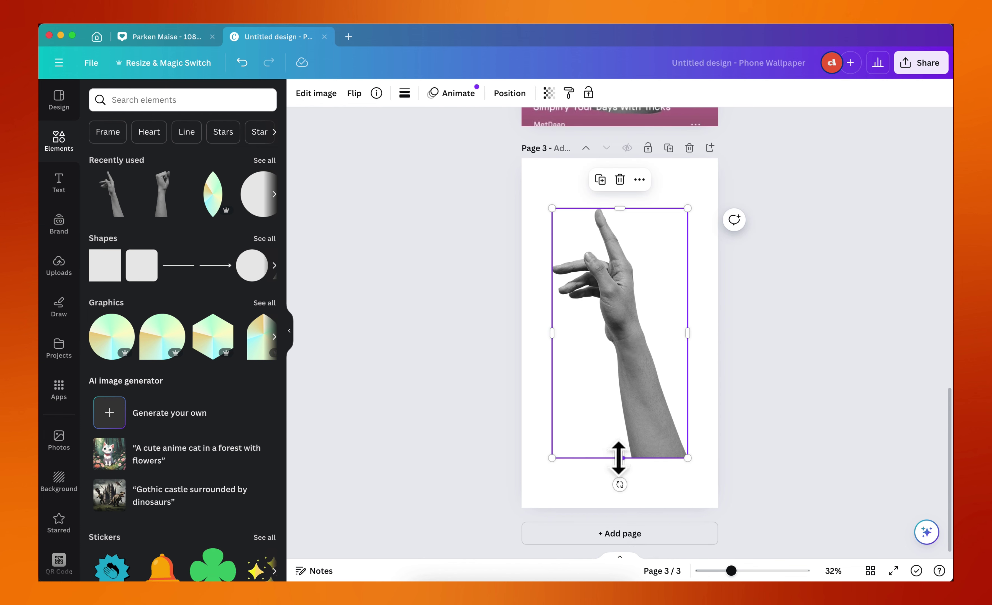
pyautogui.moveTo(618, 458); pyautogui.dragTo(664, 350)
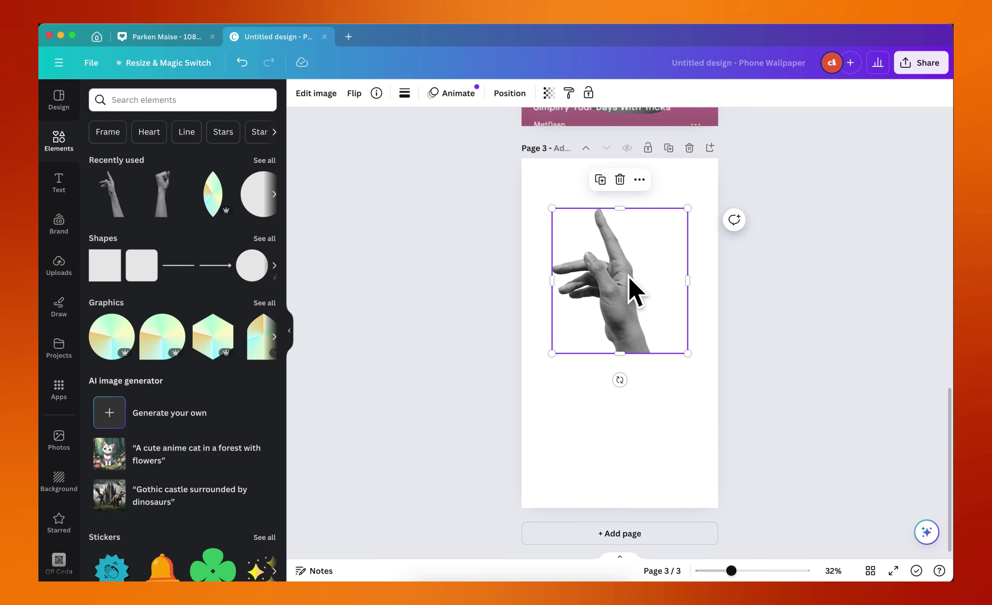
# Duplicate the cropped hand in place and recrop the copy to only the lowest section of the forearm, leaving a gap below the wrist.
pyautogui.moveTo(630, 280)
pyautogui.mouseDown()
pyautogui.moveTo(628, 338)
pyautogui.moveTo(624, 274)
pyautogui.moveTo(626, 285)
pyautogui.mouseUp()
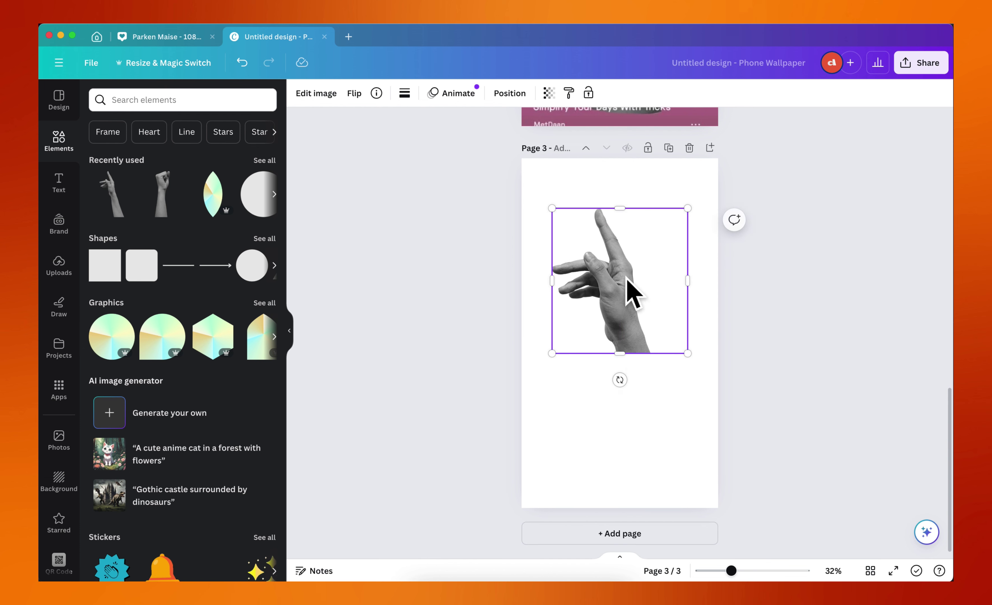
pyautogui.moveTo(620, 351); pyautogui.dragTo(653, 453)
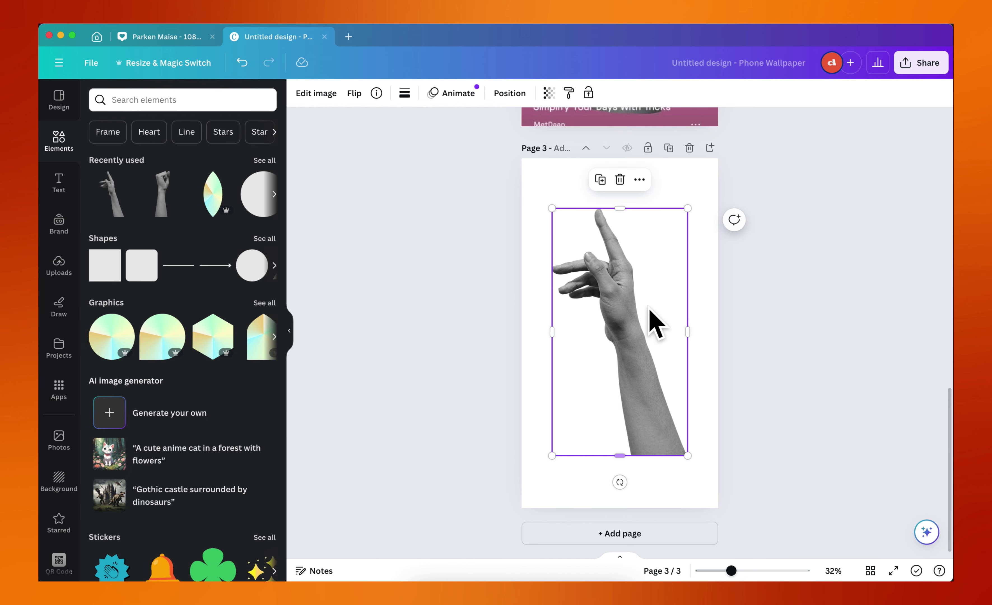
pyautogui.moveTo(620, 209); pyautogui.dragTo(657, 410)
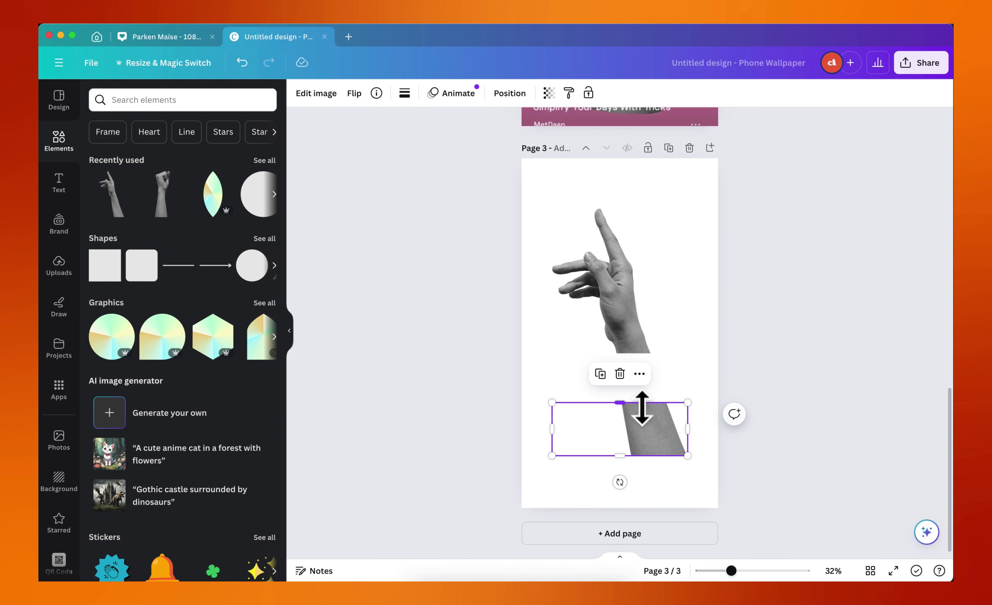
pyautogui.scroll(5, 652, 423)
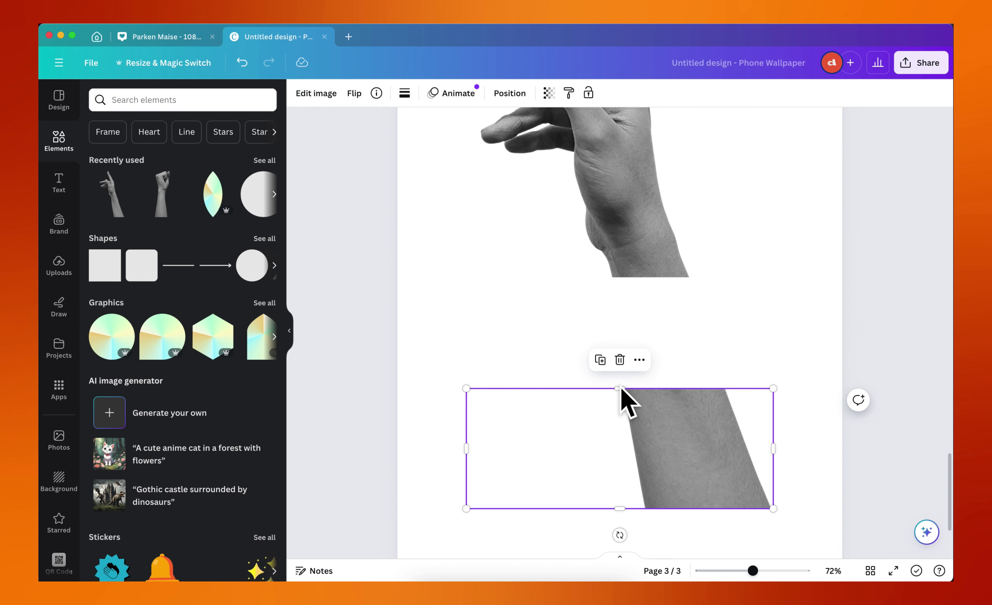
pyautogui.moveTo(619, 386); pyautogui.dragTo(620, 403)
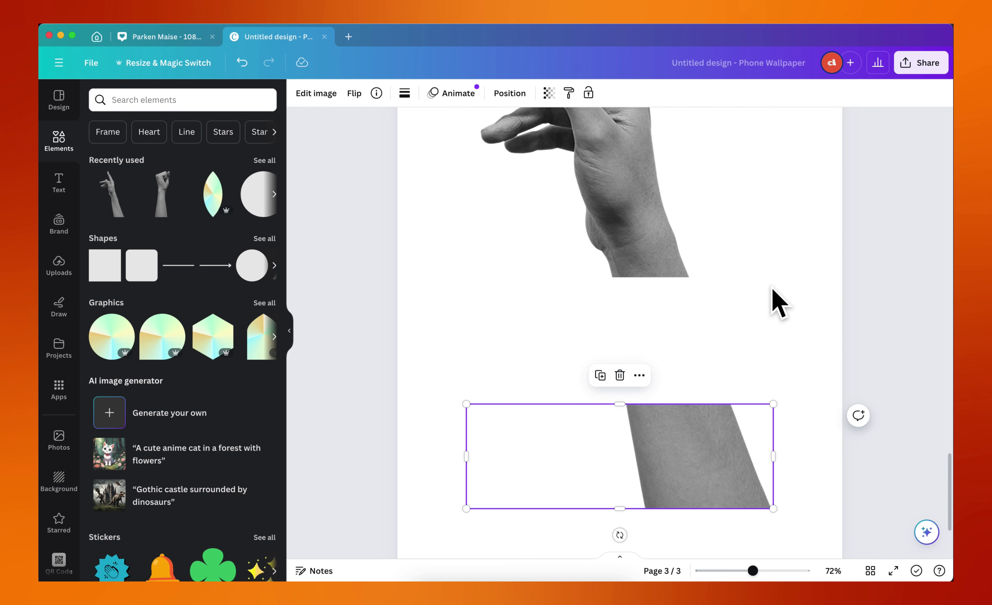
pyautogui.click(775, 301)
pyautogui.scroll(-5, 775, 301)
pyautogui.scroll(10, 775, 302)
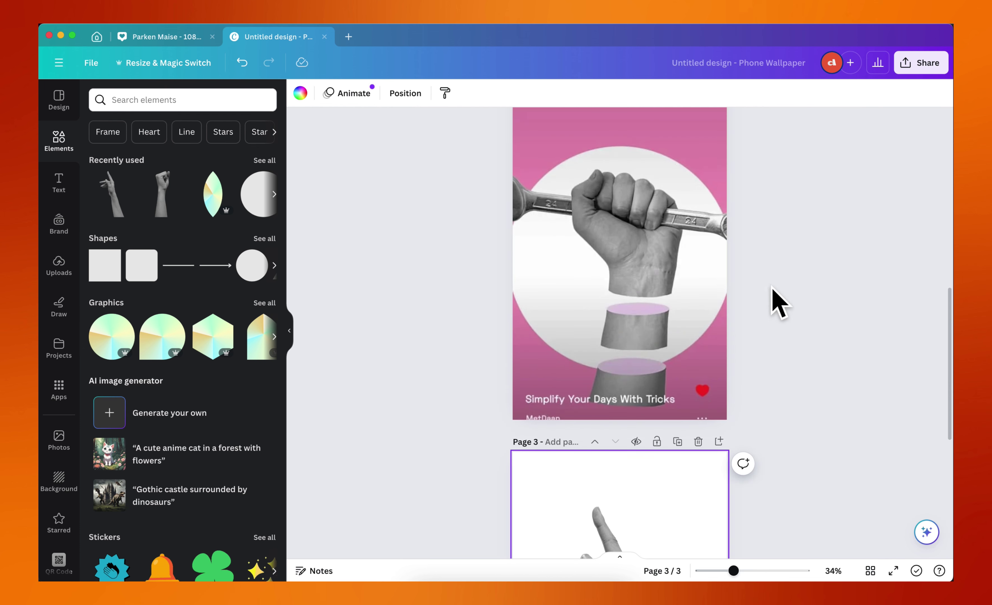
pyautogui.scroll(-10, 626, 354)
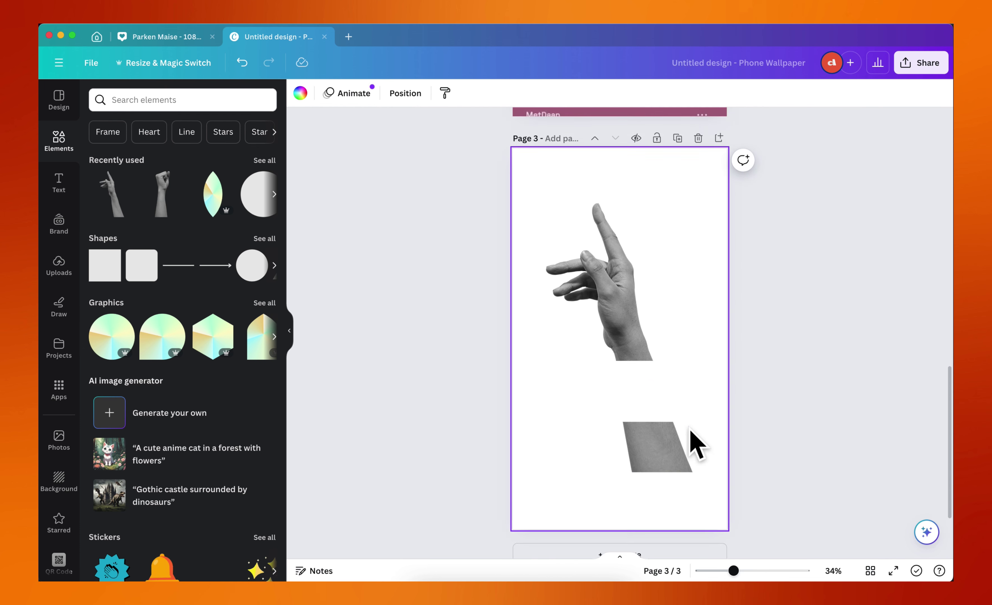
# Add a circle shape and squash it into a thin horizontal ellipse covering the cut lower edge of the wrist.
pyautogui.scroll(10, 653, 349)
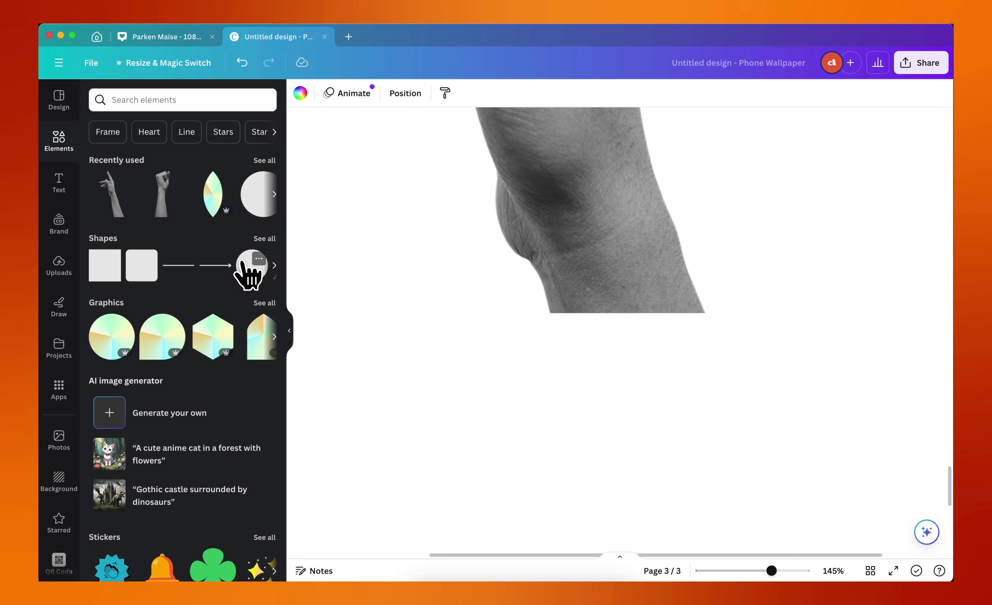
pyautogui.click(252, 265)
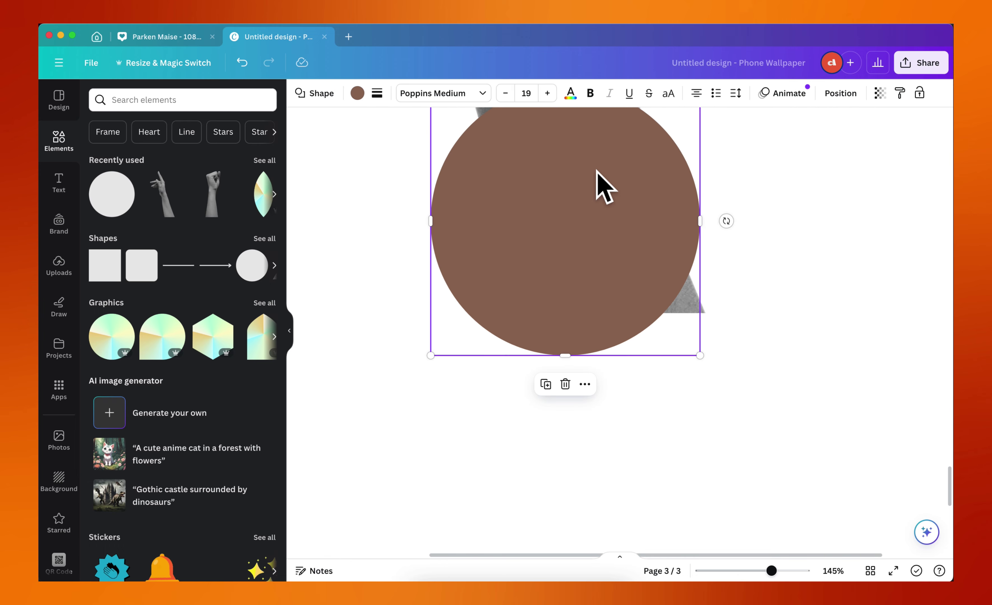
pyautogui.moveTo(596, 186); pyautogui.dragTo(615, 301)
pyautogui.moveTo(579, 202); pyautogui.dragTo(579, 397)
pyautogui.moveTo(713, 471); pyautogui.dragTo(583, 438)
pyautogui.moveTo(505, 431); pyautogui.dragTo(611, 326)
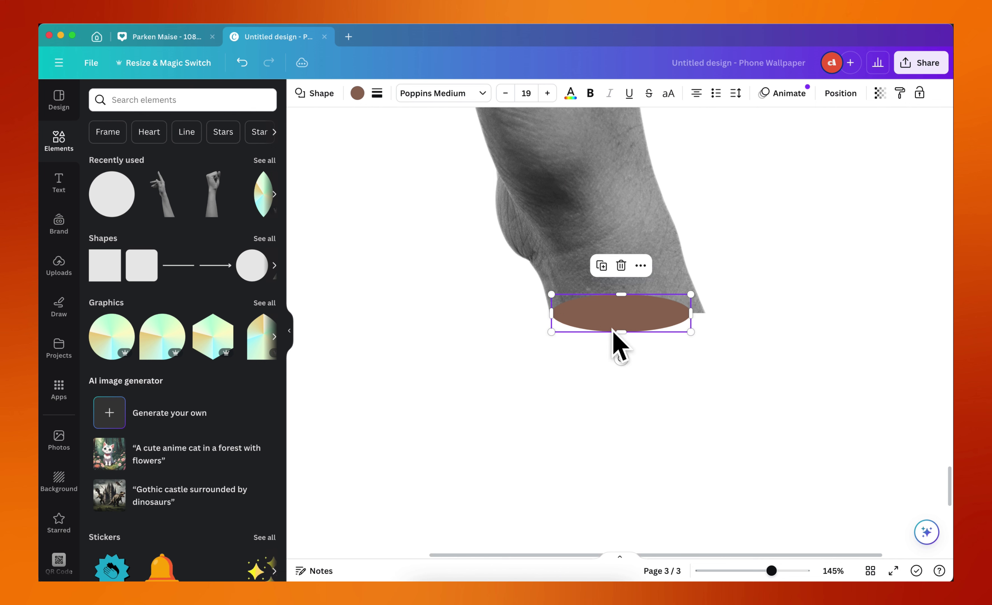
pyautogui.press('Delete')
pyautogui.press('super+z')
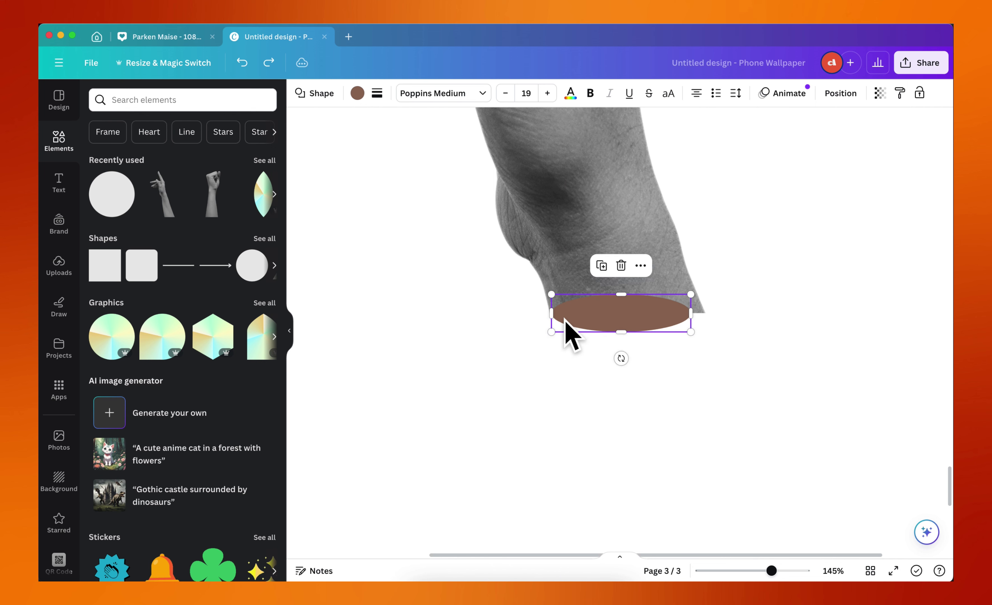
# Fill the ellipse at the wrist with white.
pyautogui.scroll(10, 565, 328)
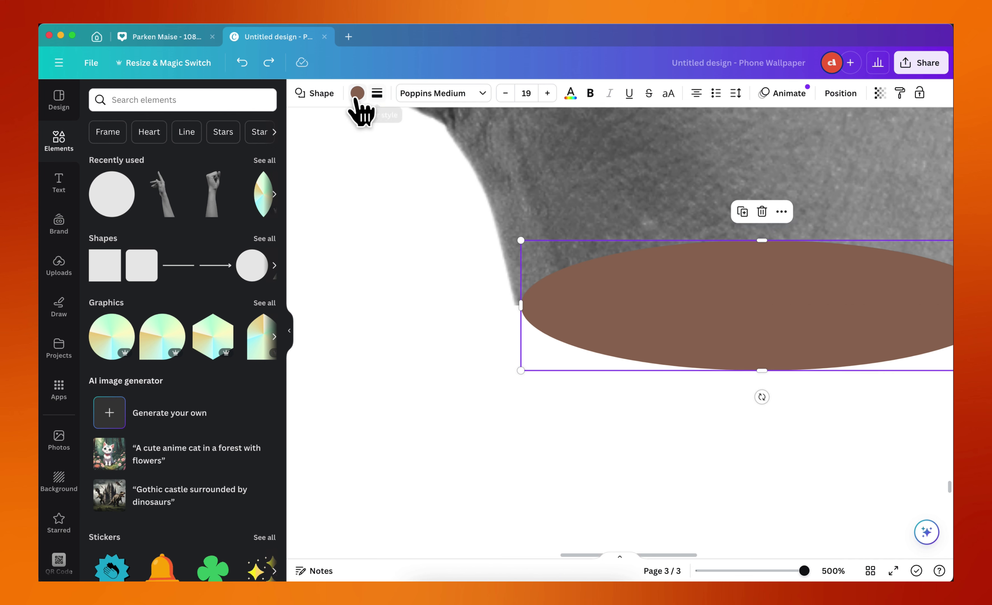
pyautogui.click(357, 93)
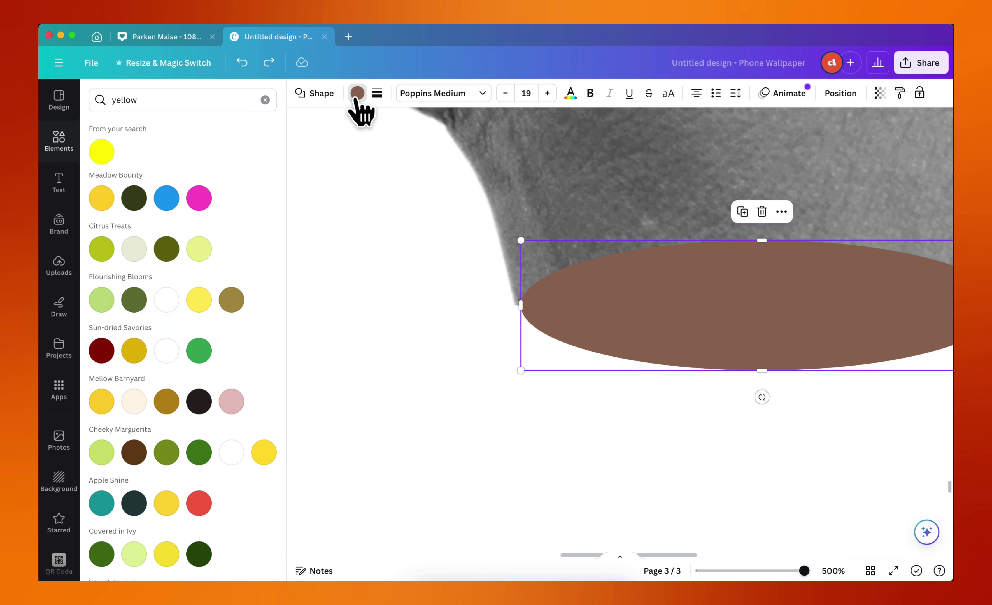
pyautogui.click(231, 452)
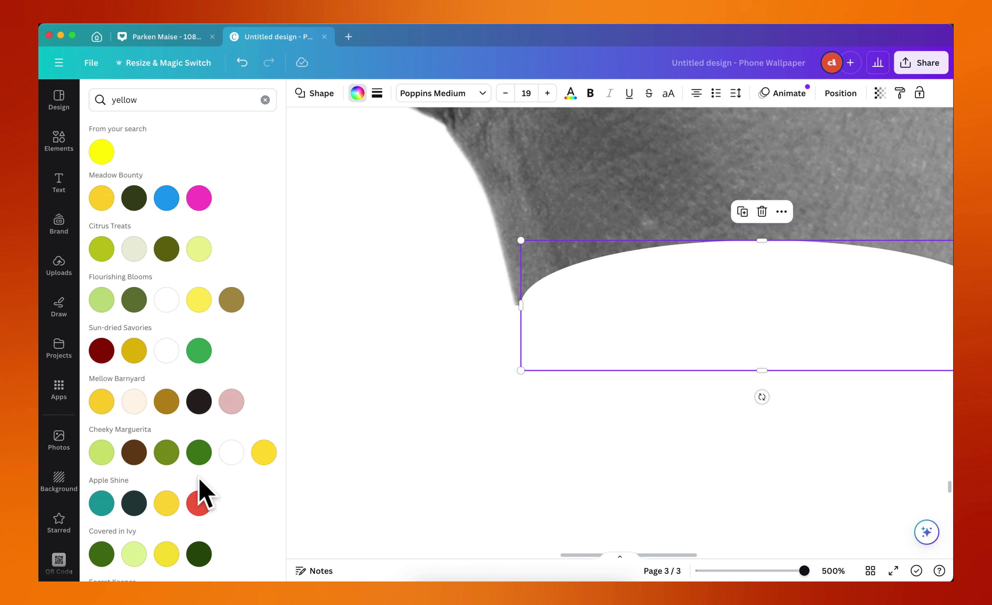
pyautogui.click(399, 435)
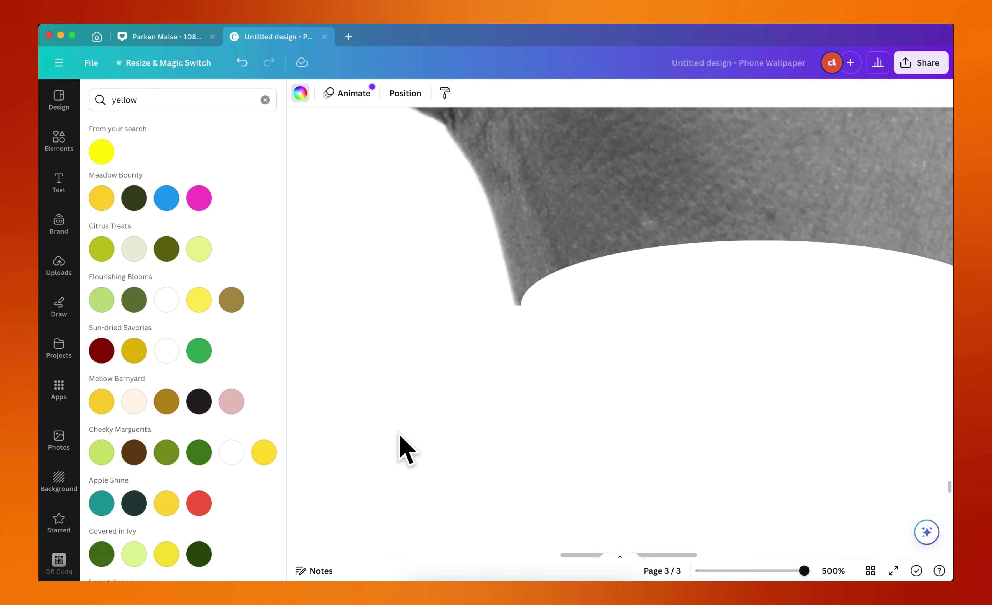
# Try light green as the page background, then settle on the near-black colour of the Mellow Barnyard palette.
pyautogui.click(201, 252)
pyautogui.click(582, 316)
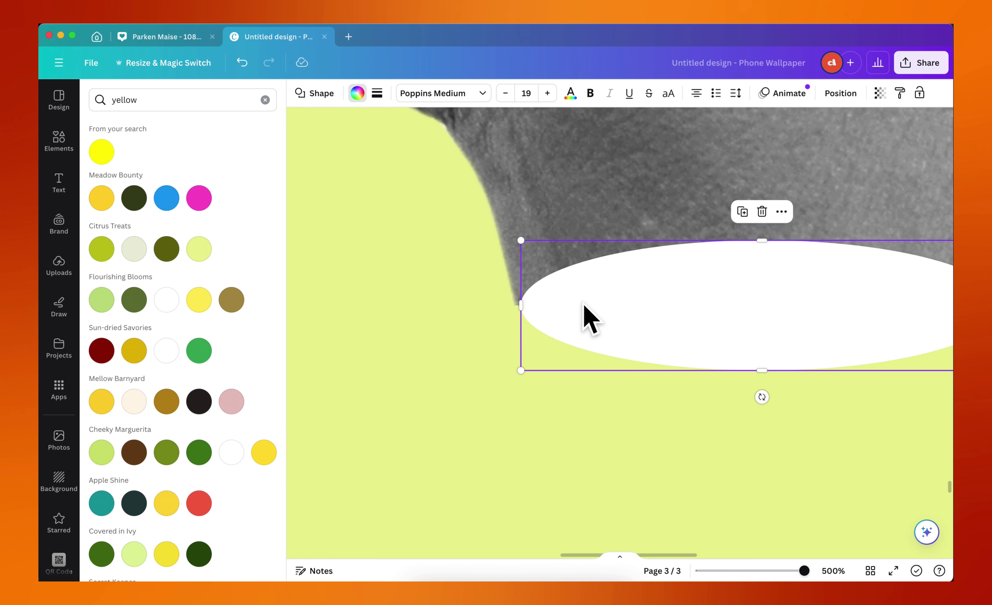
pyautogui.click(364, 372)
pyautogui.click(198, 401)
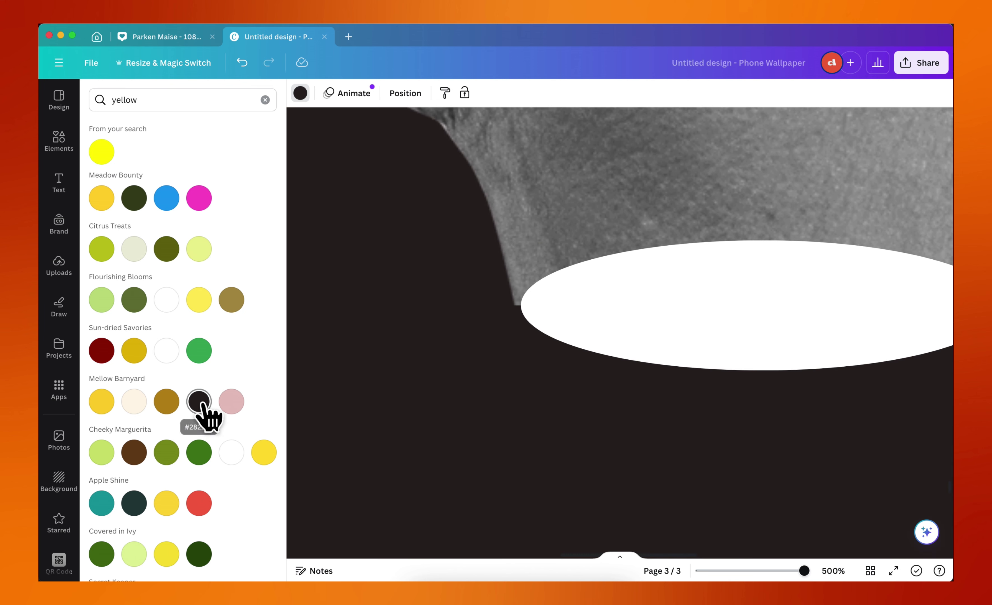
# Extend the white ellipse leftward until its end meets the left outline of the wrist.
pyautogui.click(575, 339)
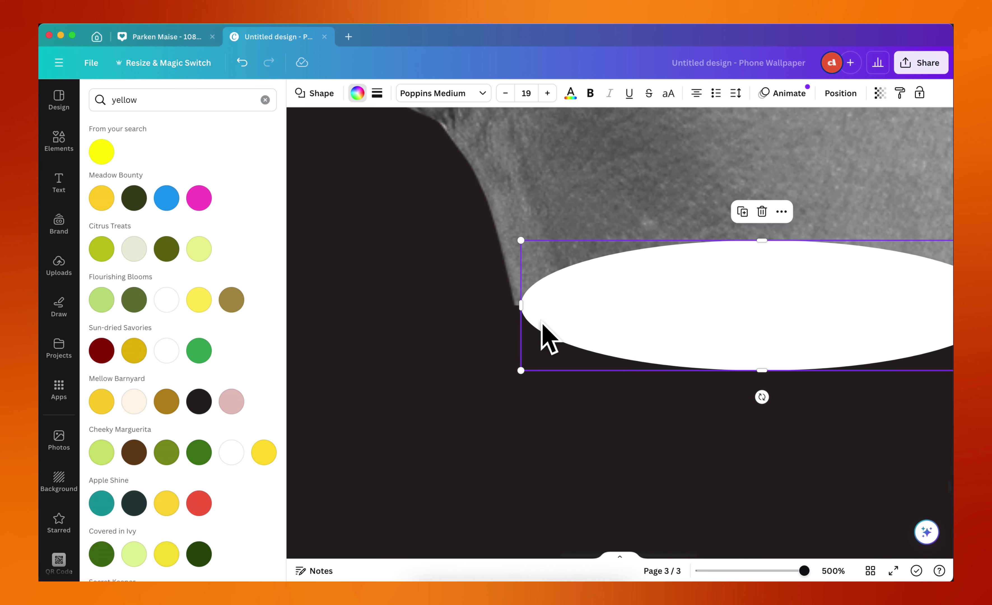
pyautogui.moveTo(521, 372); pyautogui.dragTo(515, 384)
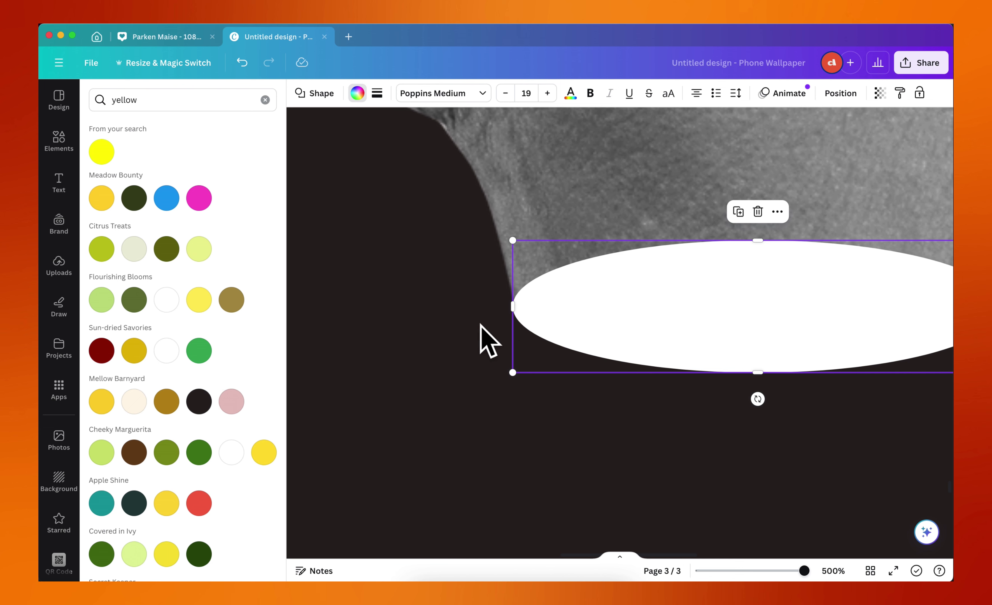
pyautogui.click(465, 339)
# Widen the ellipse to the wrist's right outline and make it taller so its end covers the cut corner.
pyautogui.hscroll(3, 572, 391)
pyautogui.hscroll(4, 572, 390)
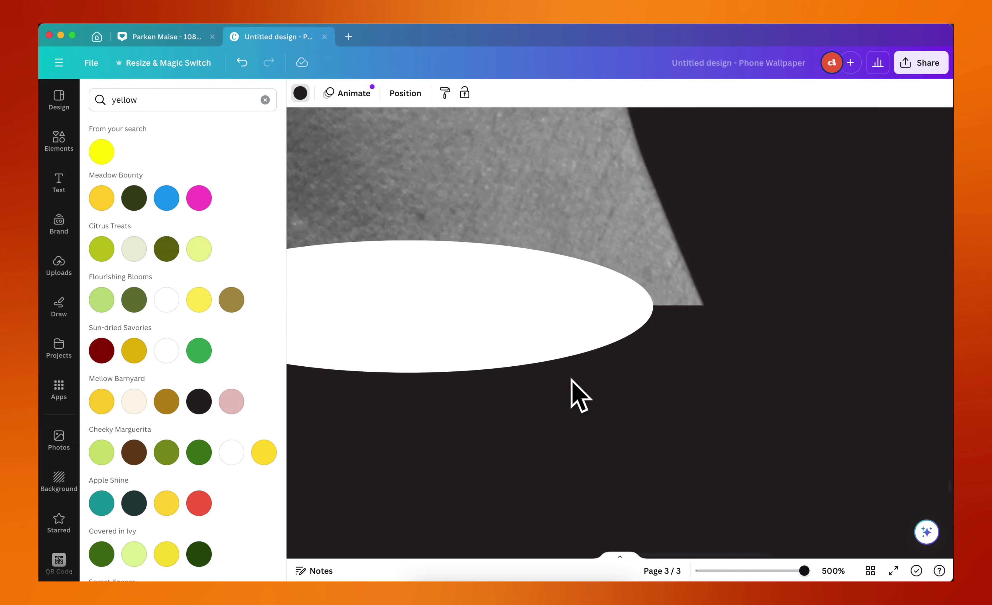
pyautogui.click(571, 284)
pyautogui.moveTo(650, 237); pyautogui.dragTo(701, 227)
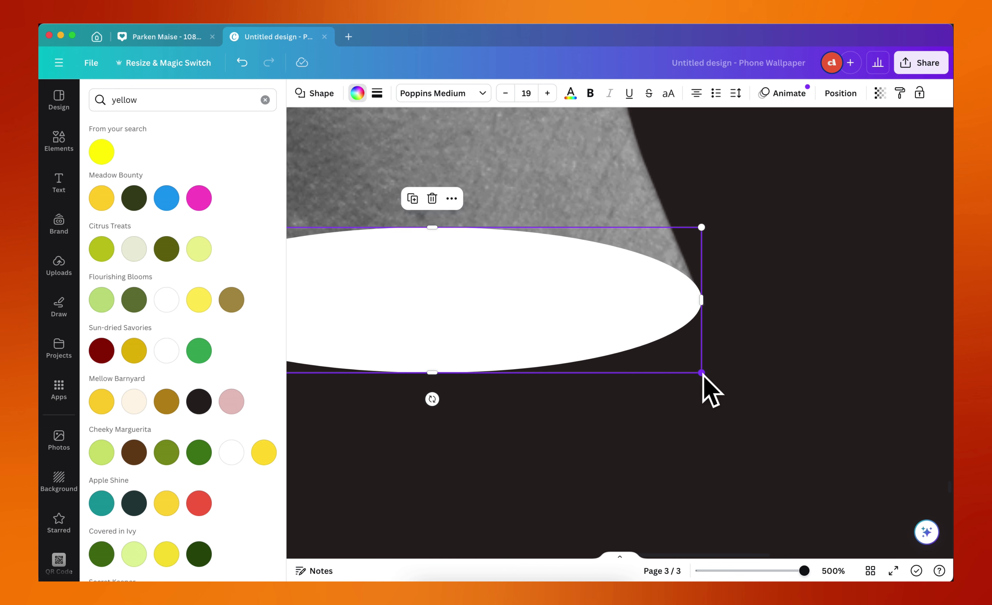
pyautogui.moveTo(704, 376); pyautogui.dragTo(704, 374)
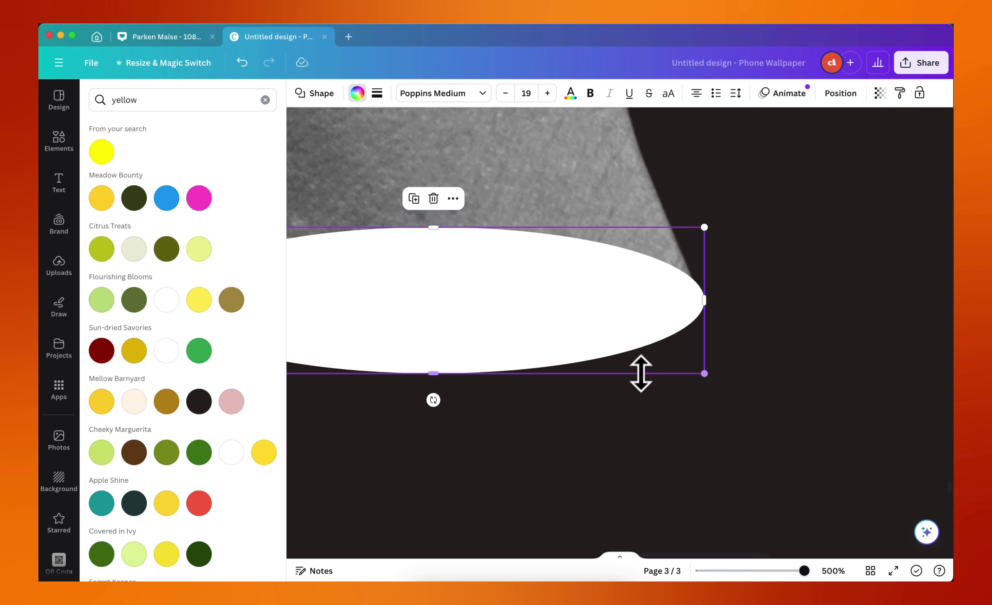
pyautogui.moveTo(432, 394); pyautogui.dragTo(434, 401)
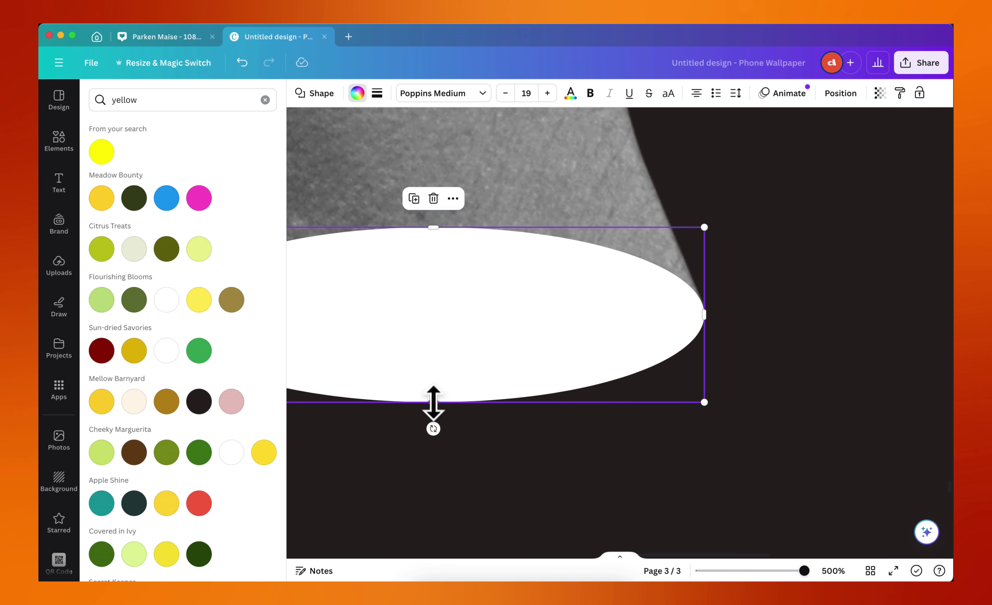
pyautogui.scroll(-5, 434, 401)
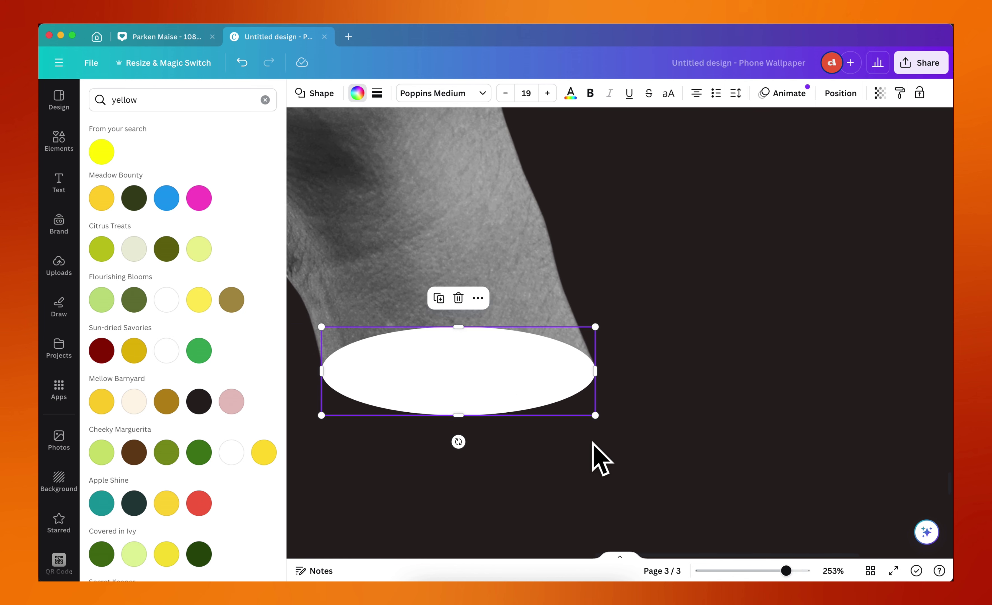
# Increase the ellipse's height slightly by extending its lower edge downward.
pyautogui.click(589, 443)
pyautogui.scroll(-2, 589, 442)
pyautogui.click(473, 323)
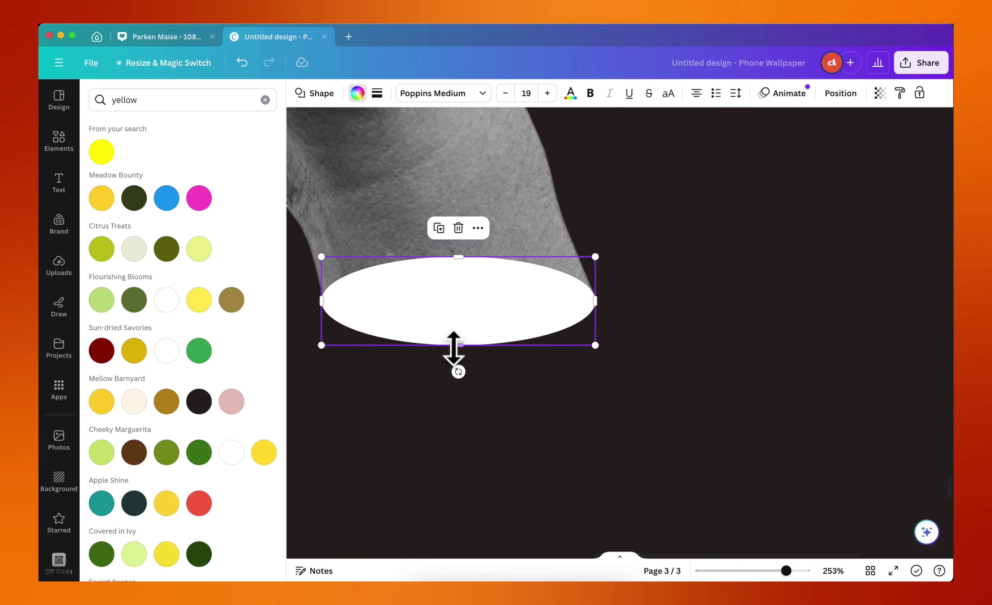
pyautogui.moveTo(460, 345); pyautogui.dragTo(461, 353)
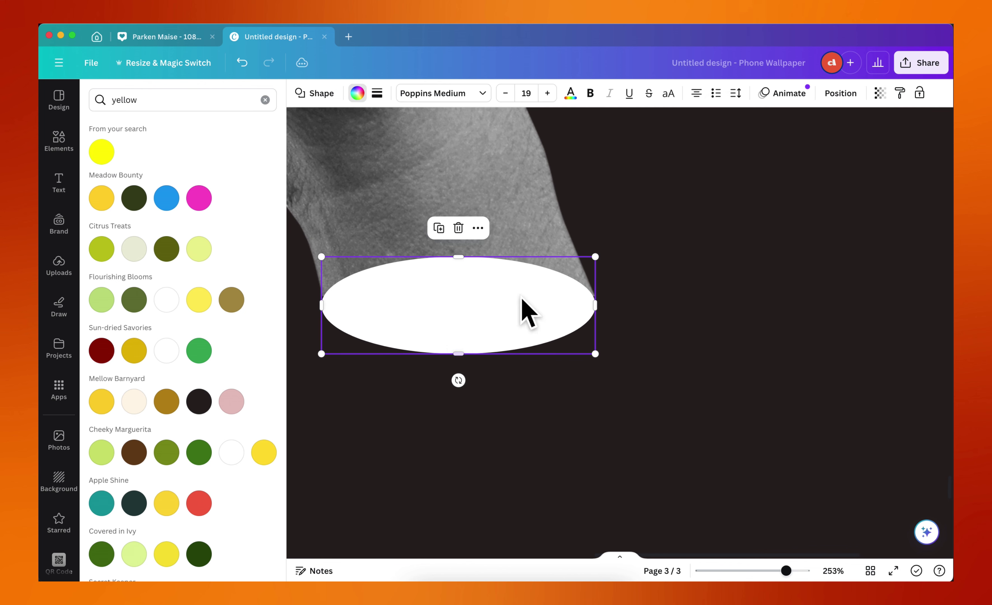
# Fine-tune the ellipse's right end so it extends just past the wrist's right corner.
pyautogui.rightClick(570, 296)
pyautogui.click(656, 226)
pyautogui.scroll(10, 615, 321)
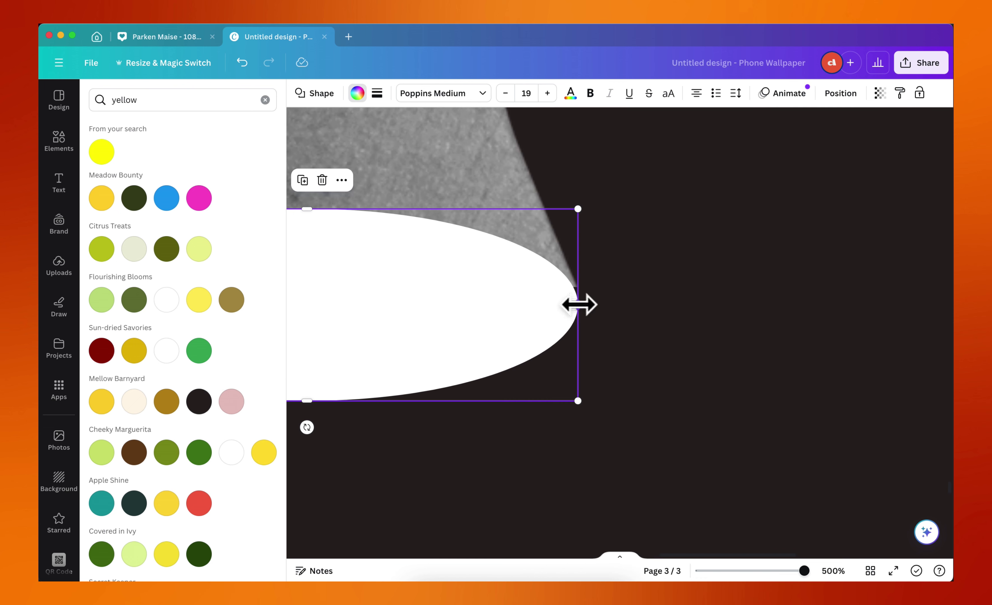
pyautogui.moveTo(582, 304); pyautogui.dragTo(585, 305)
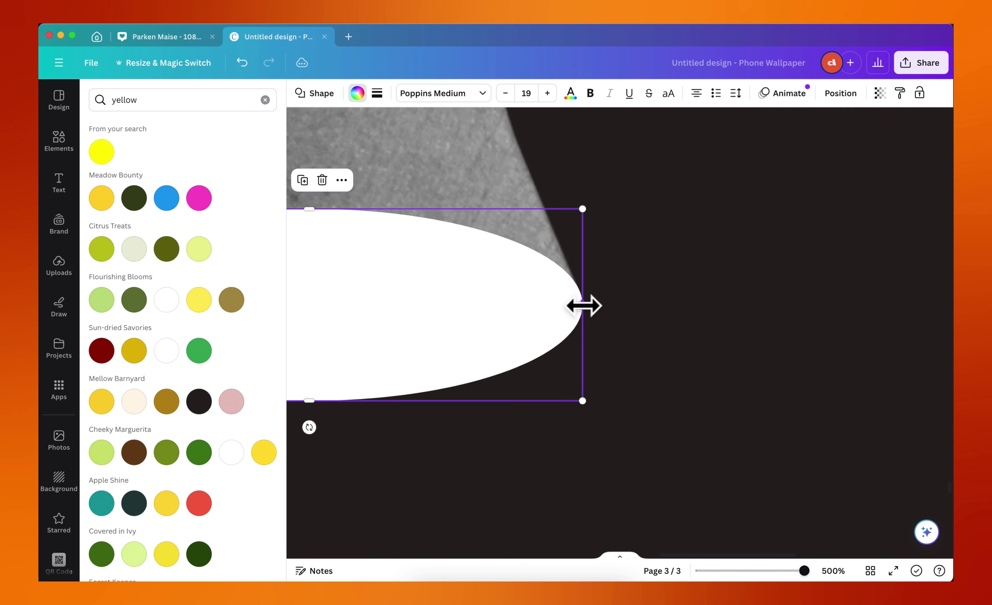
pyautogui.scroll(-3, 582, 305)
pyautogui.scroll(-3, 583, 305)
pyautogui.click(407, 498)
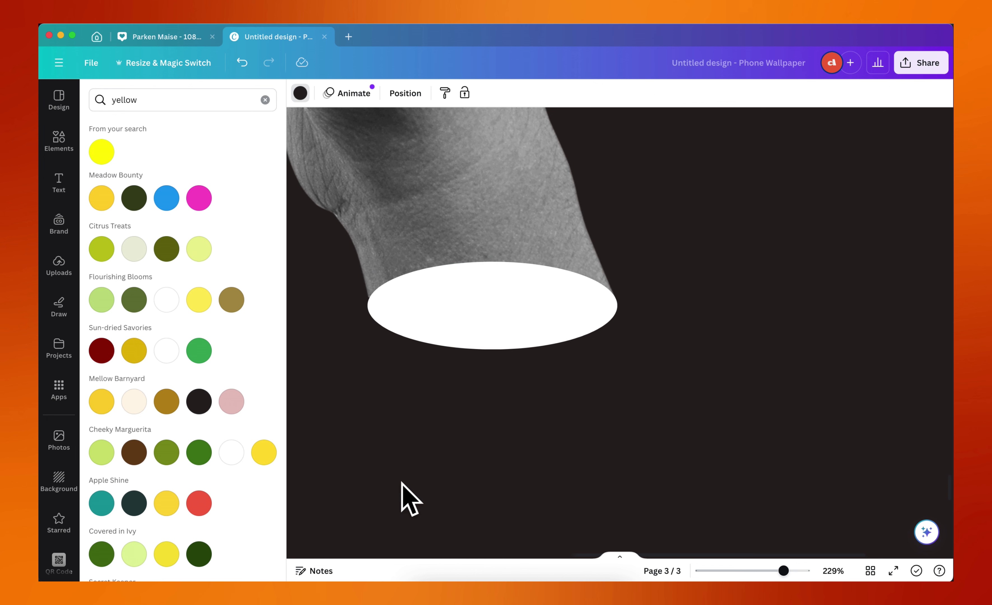
# Raise the ellipse's upper edge slightly and enlarge it a little from its lower-left corner toward the wrist's outline.
pyautogui.scroll(8, 376, 308)
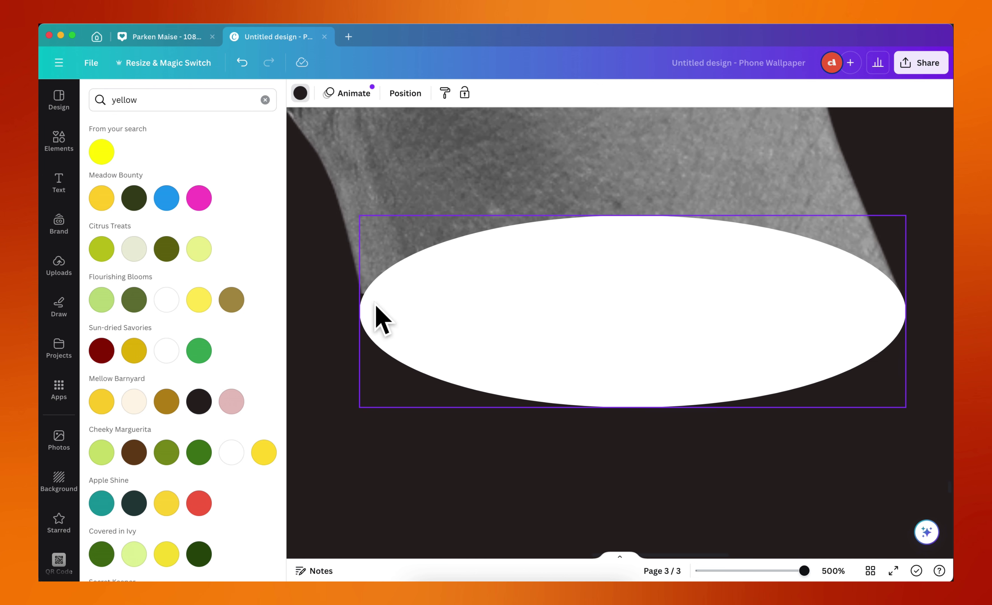
pyautogui.click(378, 319)
pyautogui.moveTo(359, 309); pyautogui.dragTo(359, 309)
pyautogui.moveTo(492, 212); pyautogui.dragTo(490, 208)
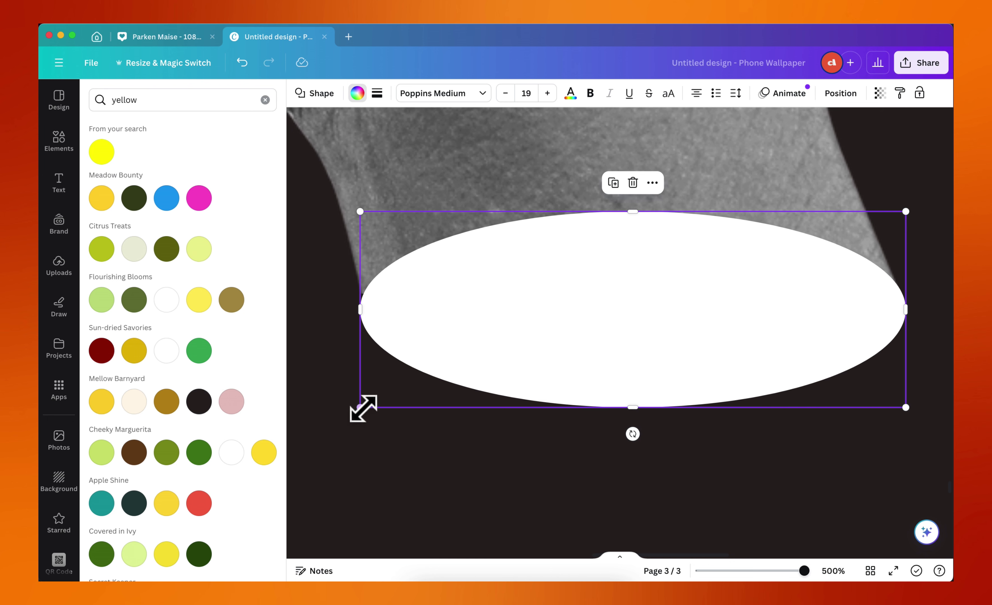
pyautogui.moveTo(361, 405); pyautogui.dragTo(355, 399)
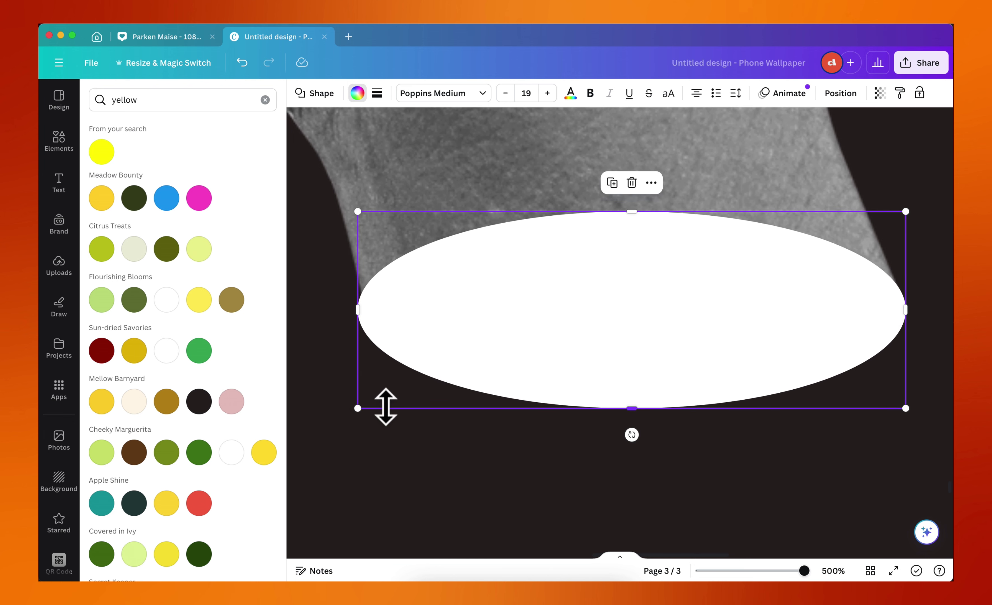
pyautogui.click(381, 459)
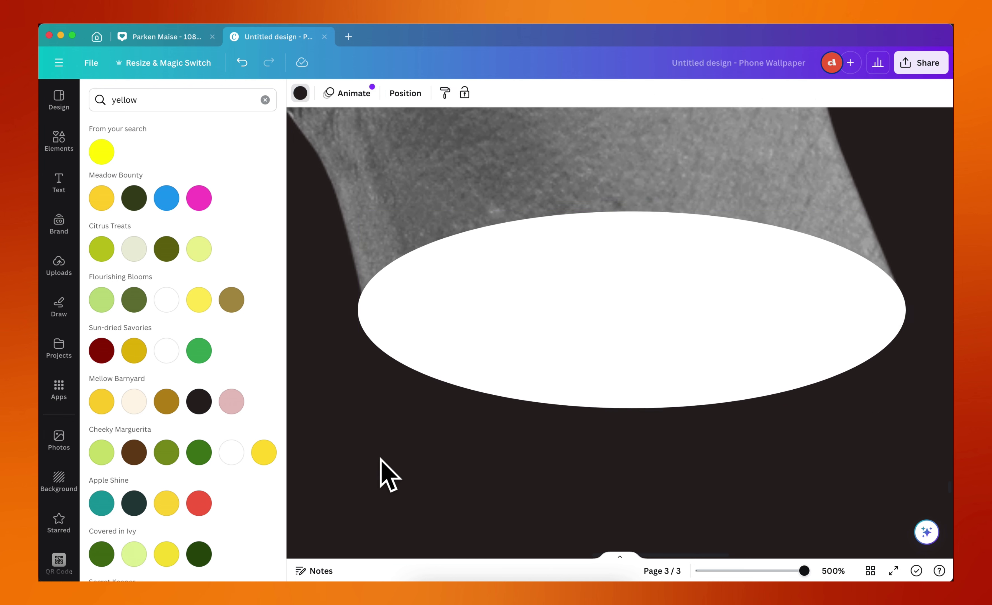
# Nudge the ellipse up two increments and shrink it slightly from its lower-left corner to align with the wrist's left outline.
pyautogui.click(374, 319)
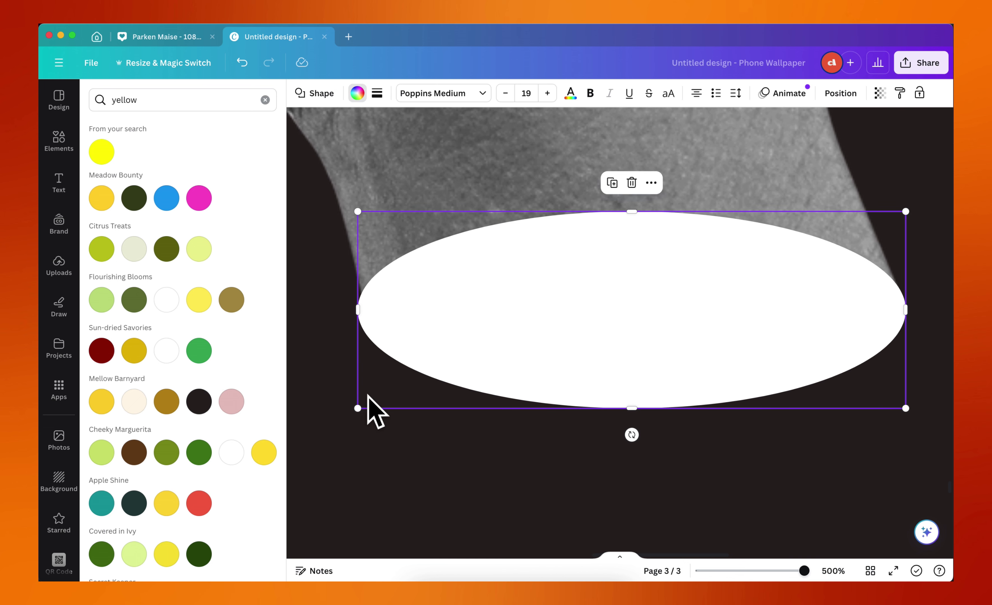
pyautogui.press('Up')
pyautogui.press('Up')
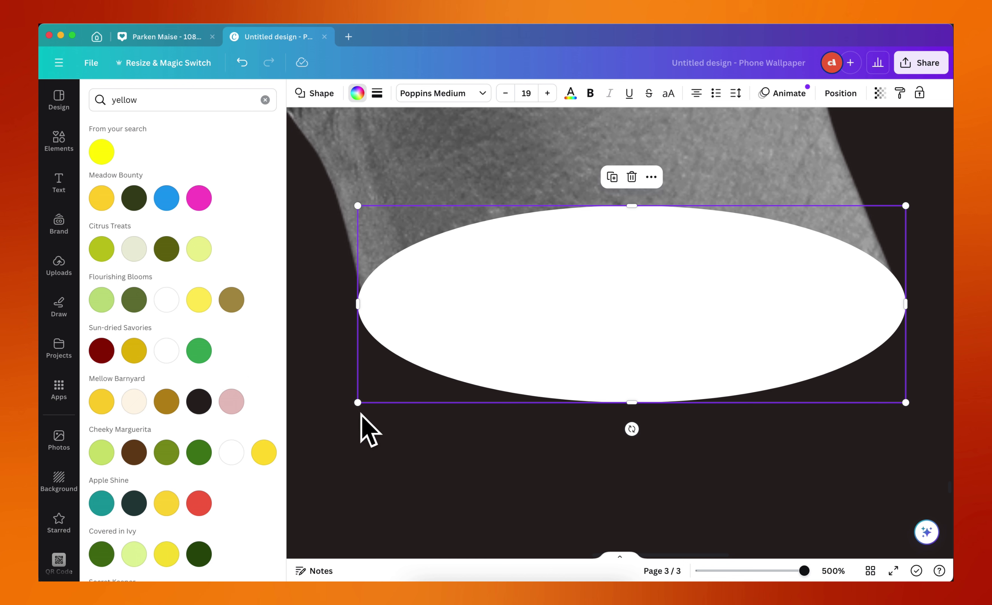
pyautogui.moveTo(358, 407); pyautogui.dragTo(361, 403)
pyautogui.click(374, 455)
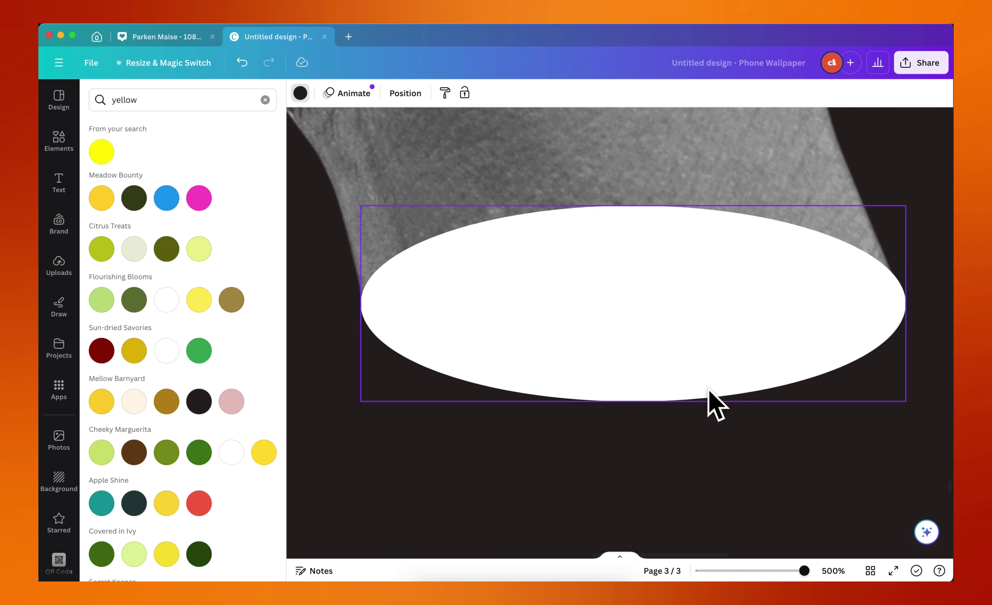
pyautogui.click(716, 349)
pyautogui.click(716, 460)
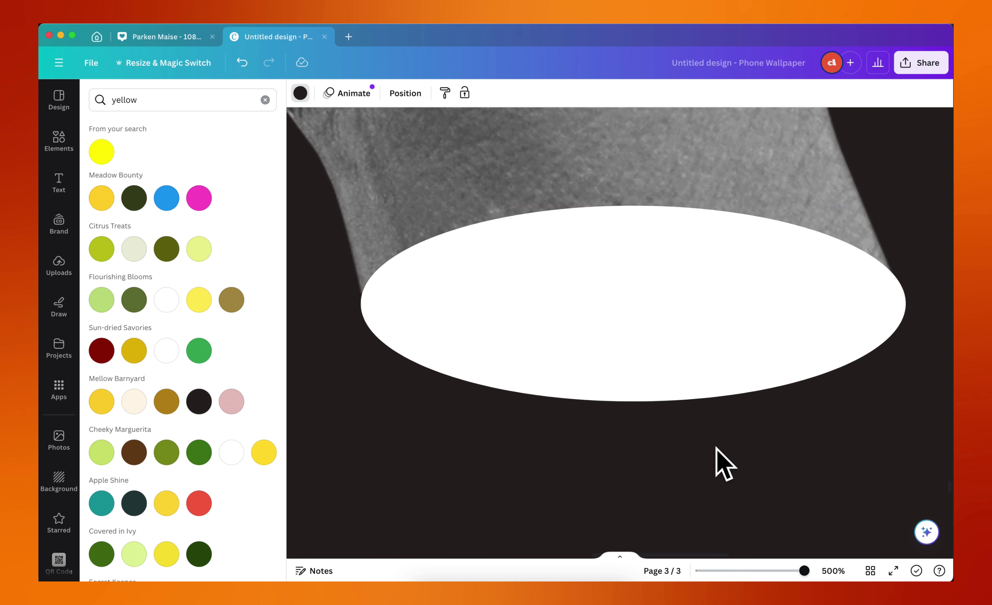
# Flatten the ellipse slightly while keeping its ends aligned with both outlines of the wrist.
pyautogui.click(648, 325)
pyautogui.moveTo(634, 206); pyautogui.dragTo(633, 215)
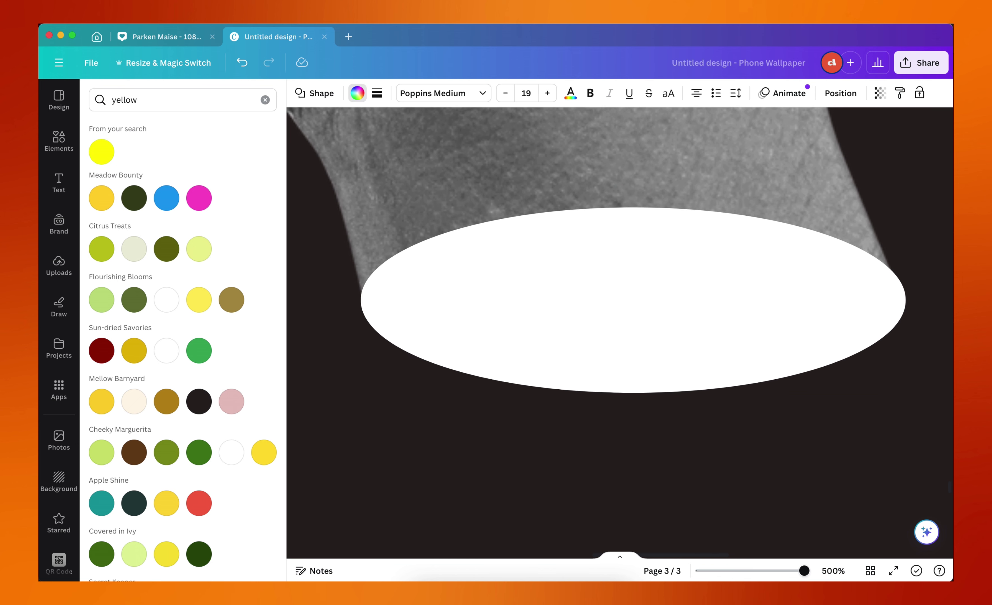
pyautogui.click(668, 236)
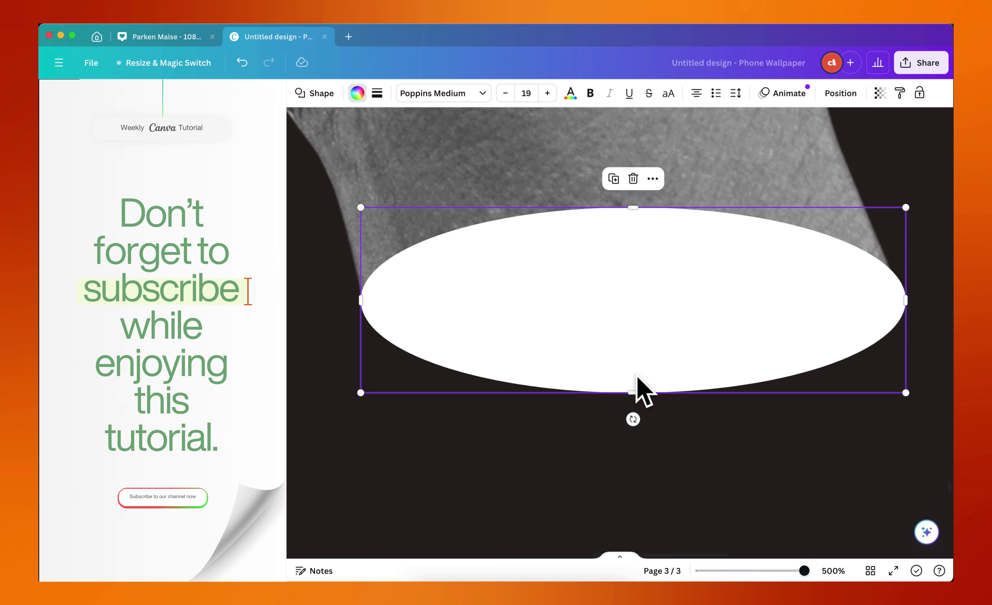
pyautogui.click(630, 459)
# Fill the ellipse capping the wrist with the light yellow-green from the Citrus Treats palette.
pyautogui.scroll(-15, 630, 460)
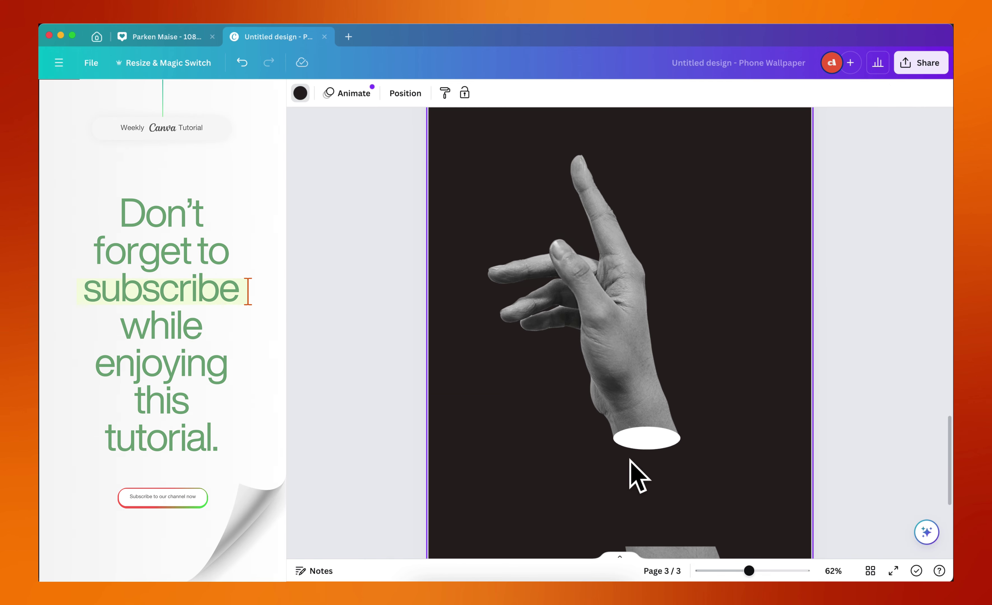
pyautogui.scroll(-5, 745, 513)
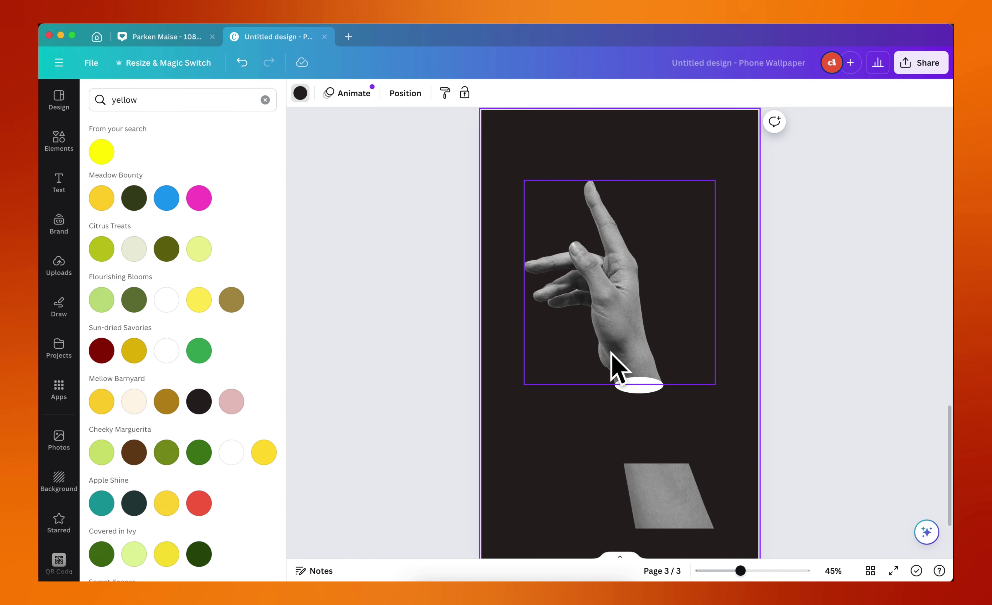
pyautogui.click(642, 387)
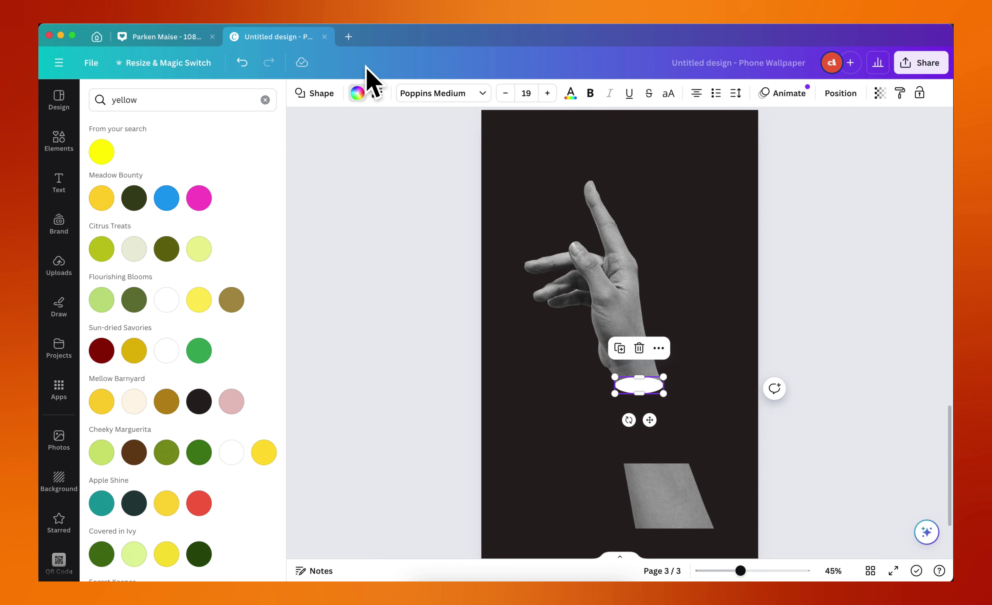
pyautogui.click(199, 250)
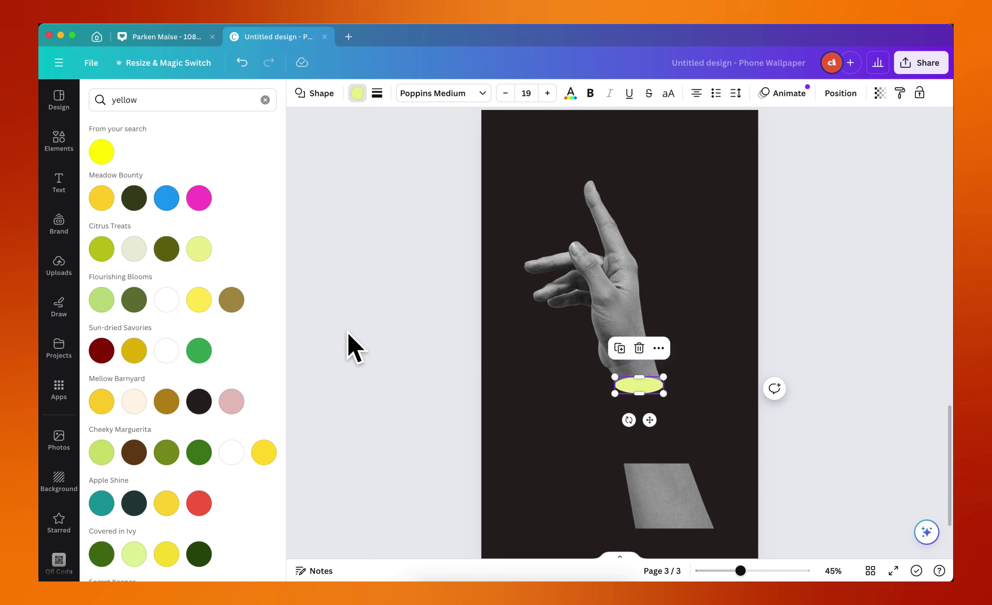
pyautogui.click(453, 353)
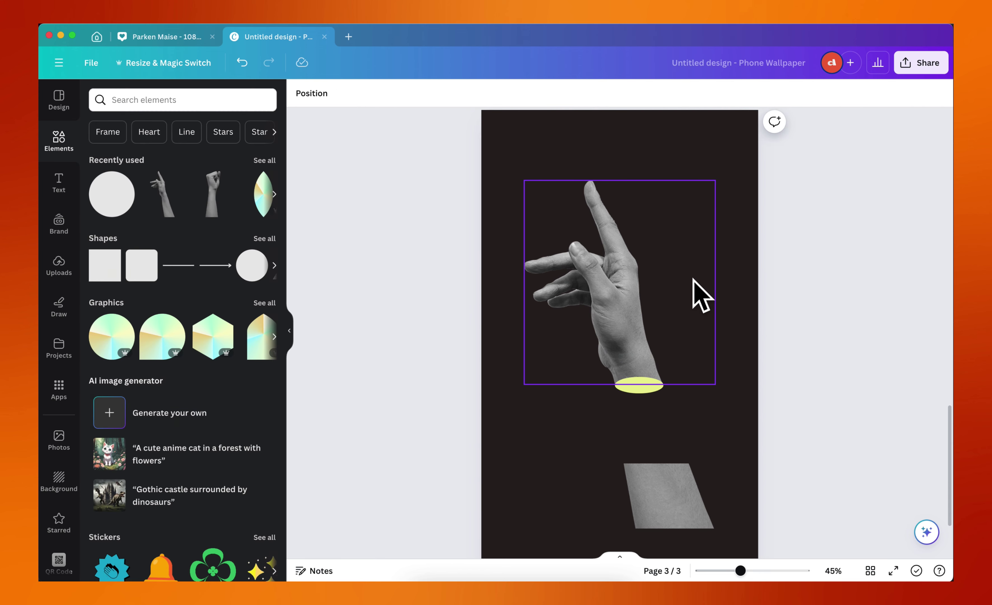
# Fill the wrist ellipse with the grey circular gradient from the document colours.
pyautogui.scroll(8, 694, 289)
pyautogui.scroll(-8, 671, 317)
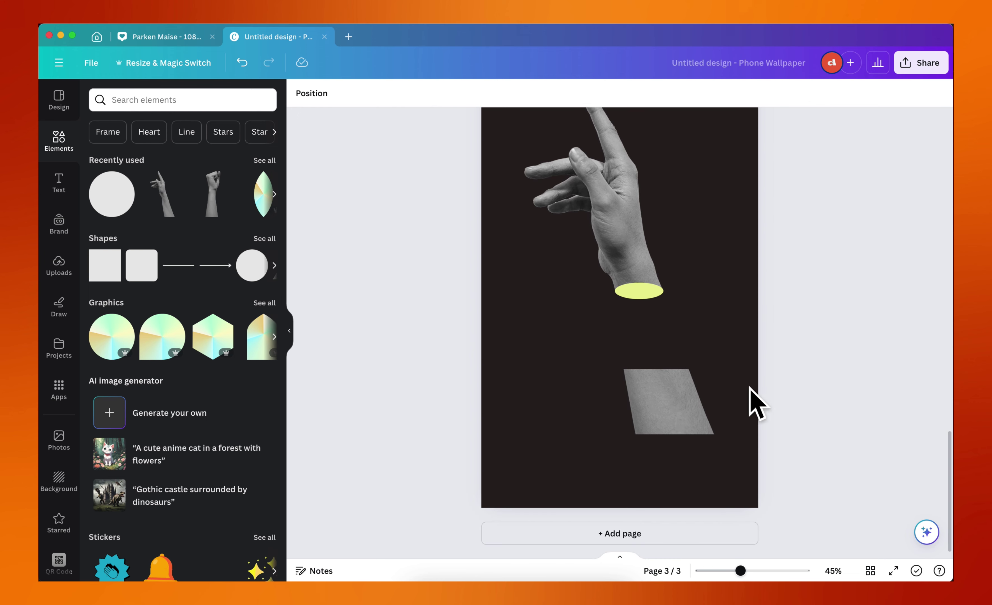
pyautogui.keyDown('ctrl'); pyautogui.scroll(5, 751, 391); pyautogui.keyUp('ctrl')
pyautogui.scroll(1, 763, 407)
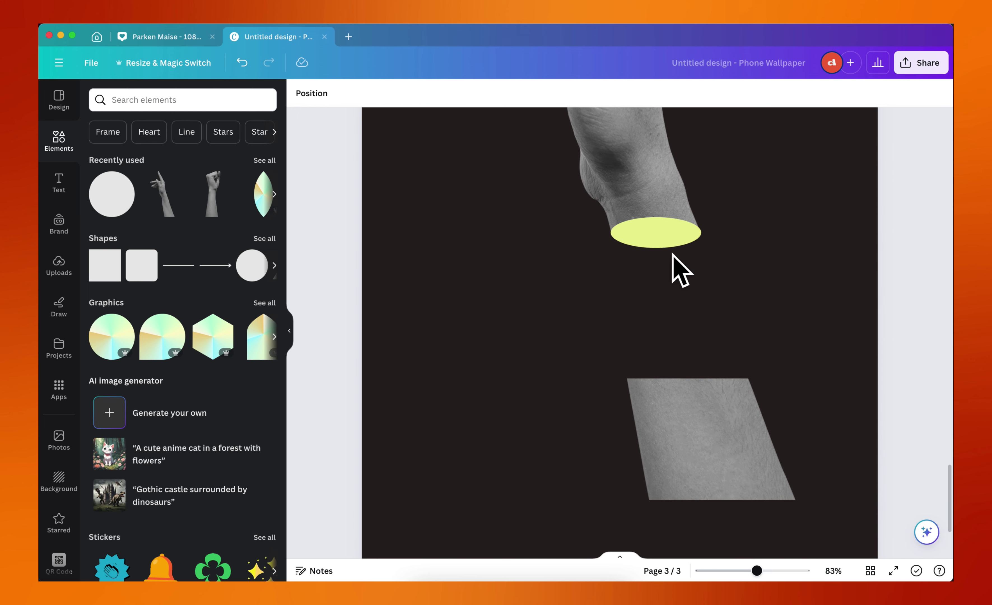
pyautogui.keyDown('ctrl'); pyautogui.scroll(6, 672, 258); pyautogui.keyUp('ctrl')
pyautogui.click(702, 215)
pyautogui.keyDown('ctrl'); pyautogui.scroll(4, 702, 215); pyautogui.keyUp('ctrl')
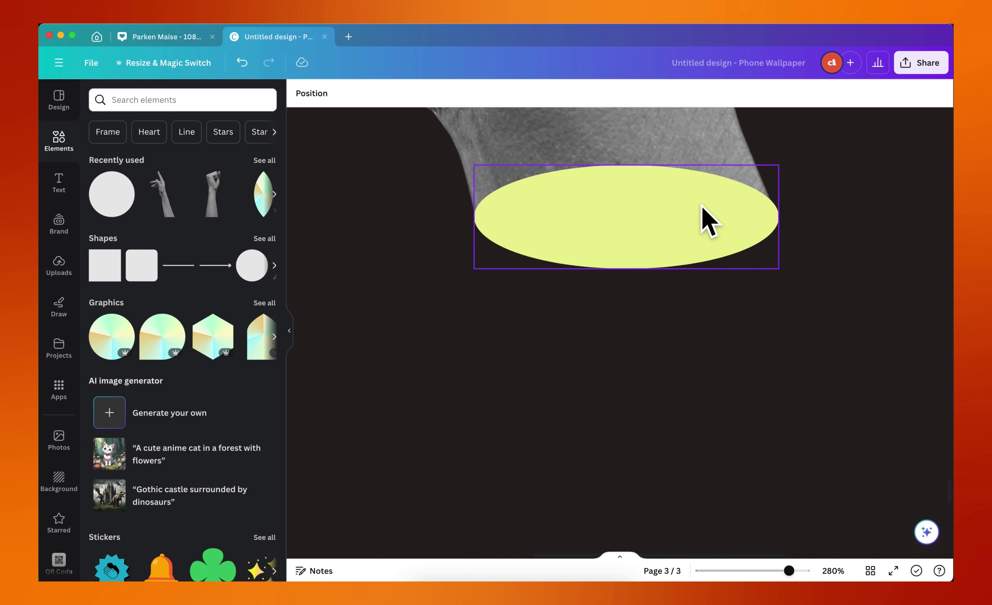
pyautogui.keyDown('ctrl'); pyautogui.scroll(1, 702, 216); pyautogui.keyUp('ctrl')
pyautogui.click(635, 269)
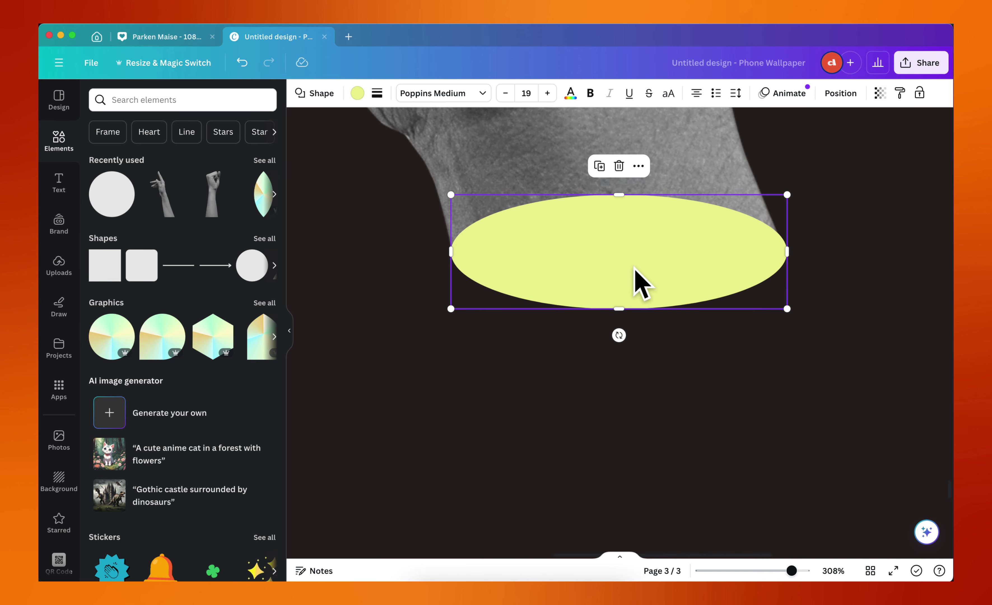
pyautogui.keyDown('ctrl'); pyautogui.scroll(2, 635, 270); pyautogui.keyUp('ctrl')
pyautogui.keyDown('ctrl'); pyautogui.scroll(-6, 635, 269); pyautogui.keyUp('ctrl')
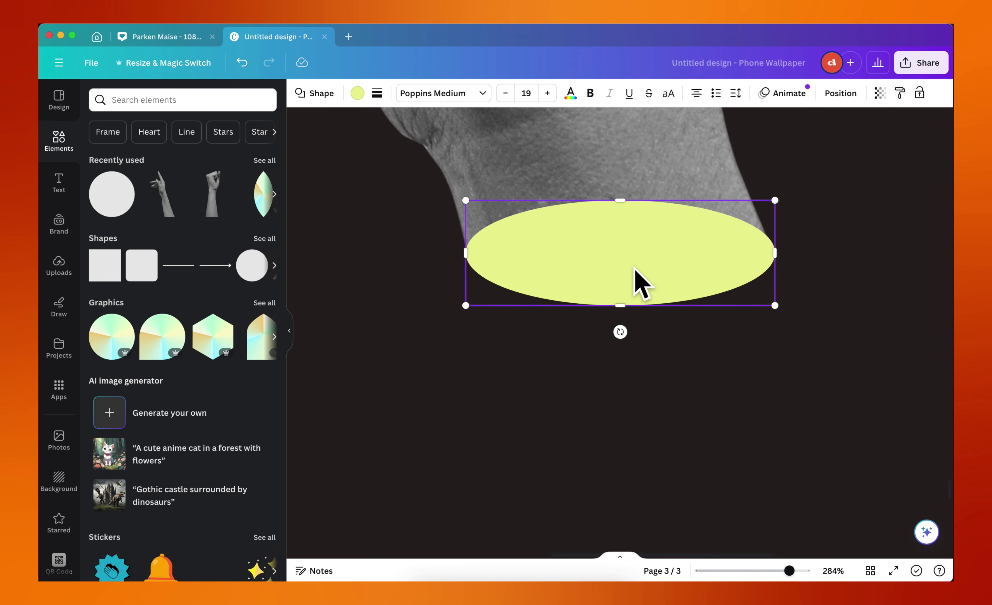
pyautogui.keyDown('ctrl'); pyautogui.scroll(4, 641, 285); pyautogui.keyUp('ctrl')
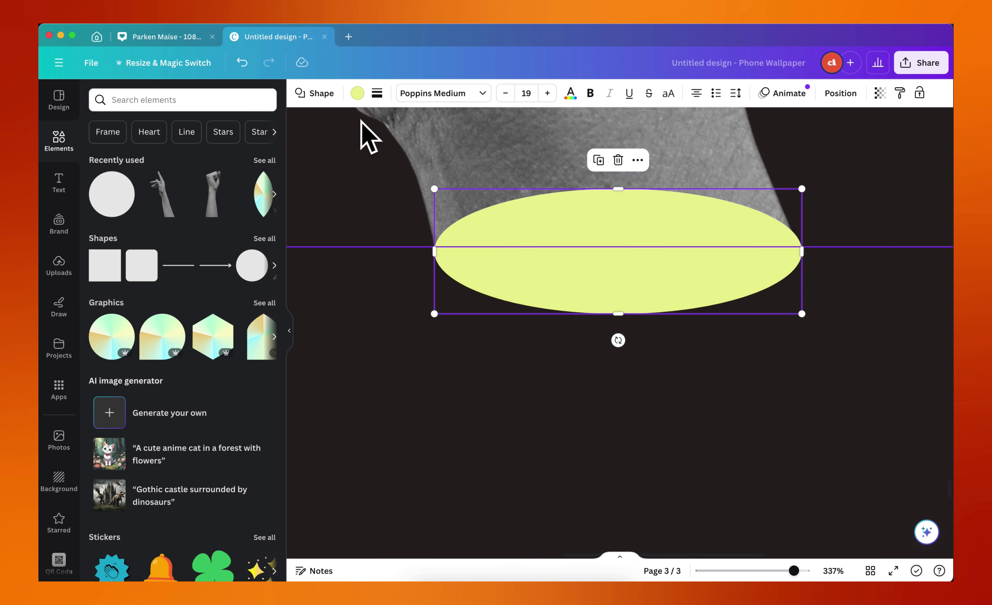
pyautogui.click(357, 93)
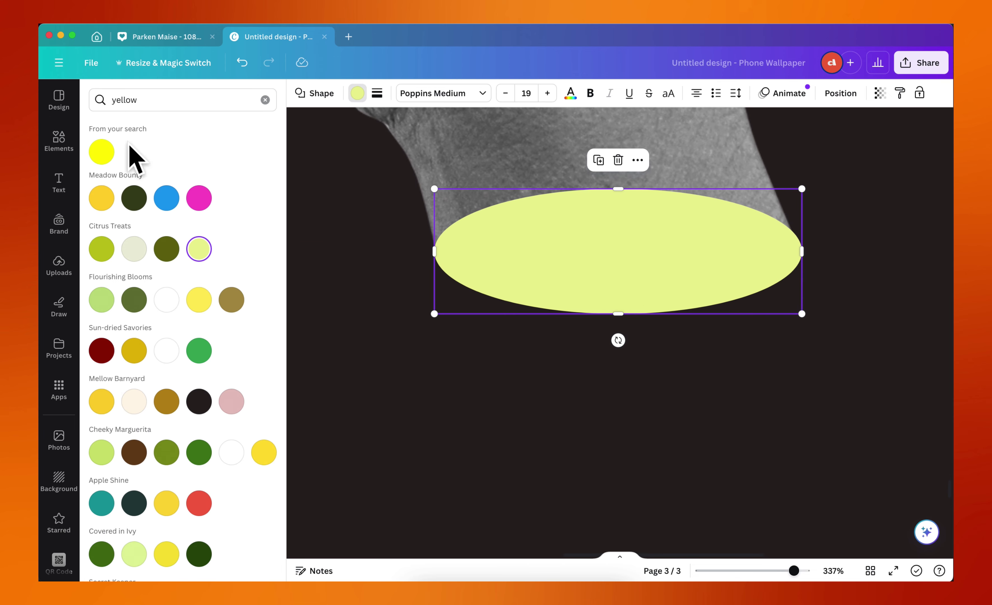
pyautogui.click(265, 100)
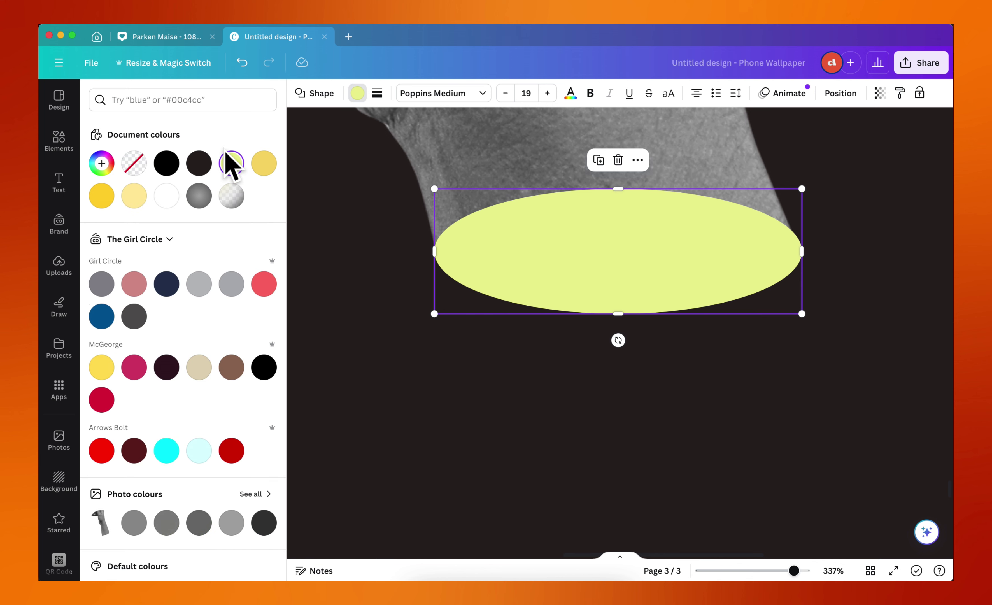
pyautogui.click(198, 196)
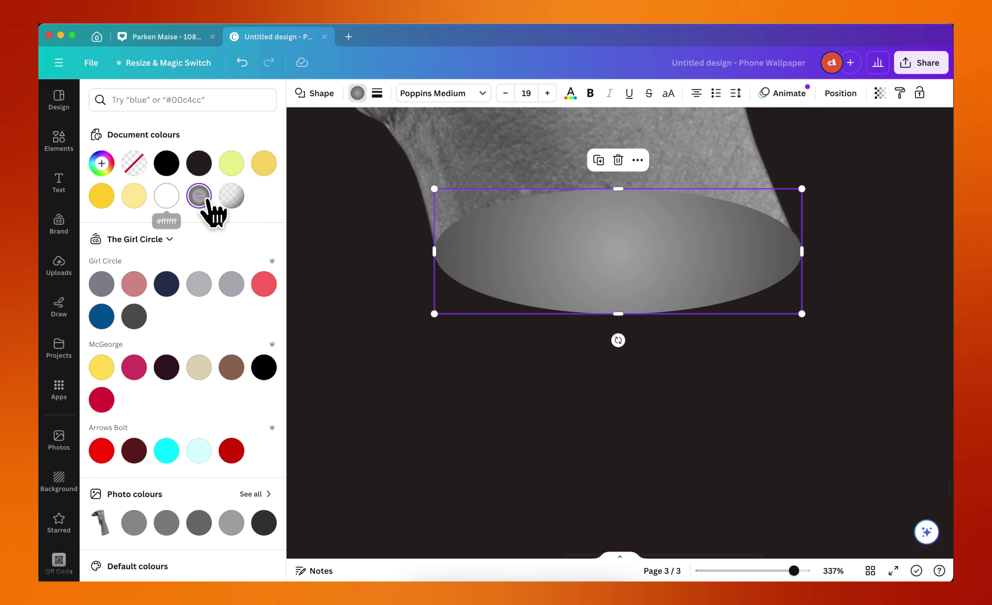
# Check the colour codes of both stops in the ellipse's grey gradient.
pyautogui.click(199, 196)
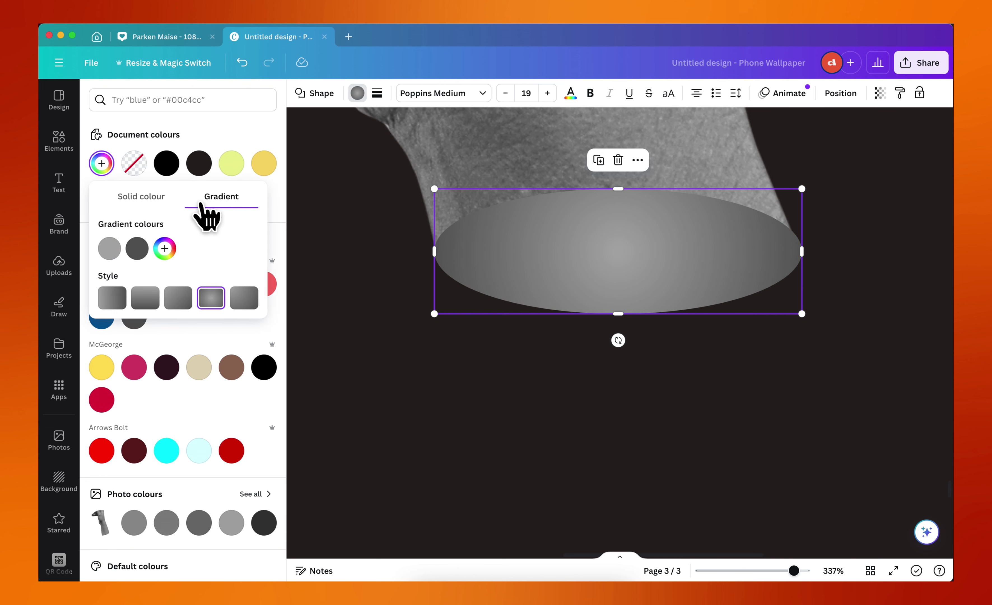
pyautogui.click(108, 251)
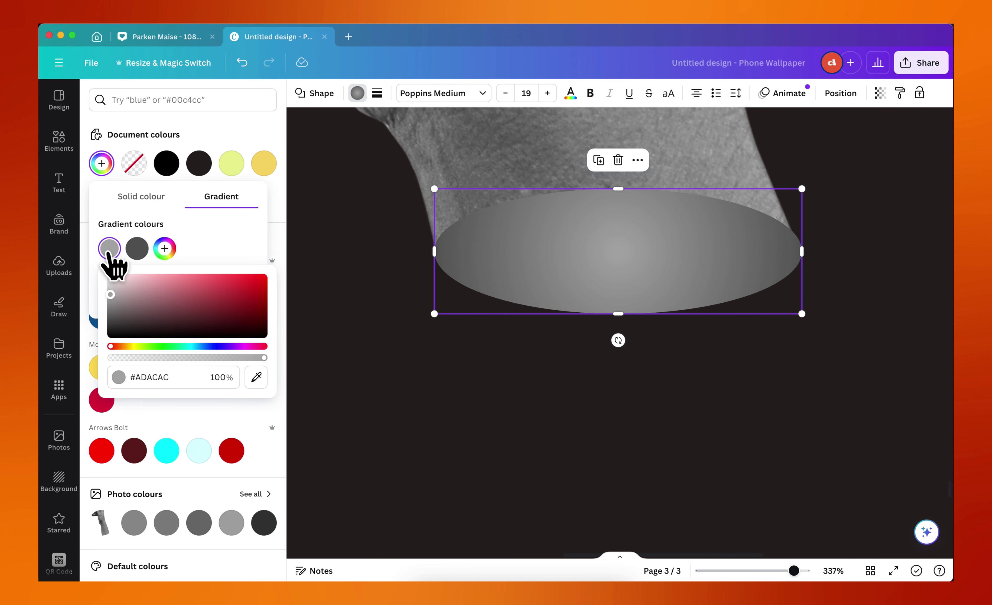
pyautogui.click(153, 377)
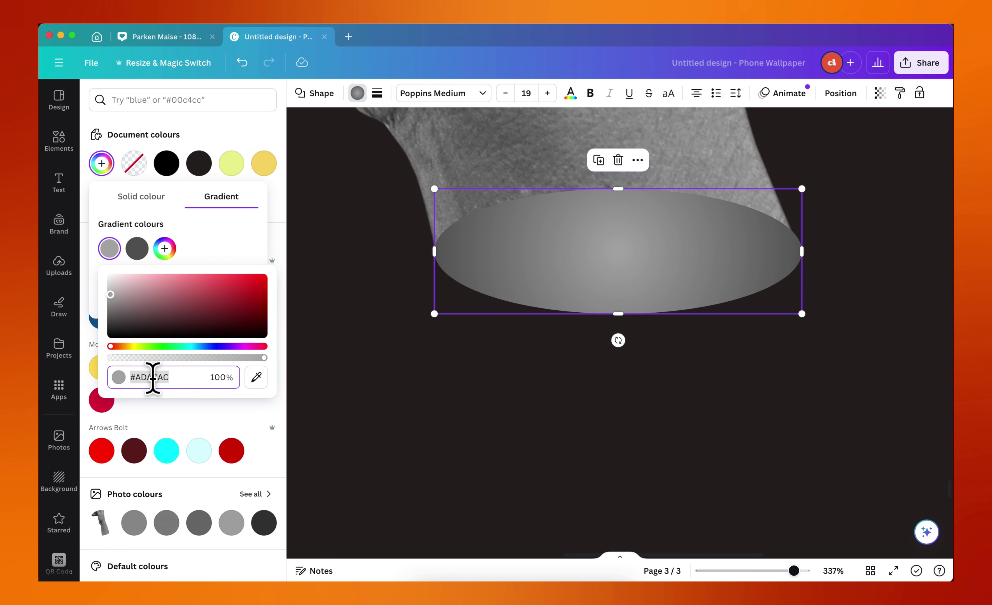
pyautogui.click(137, 250)
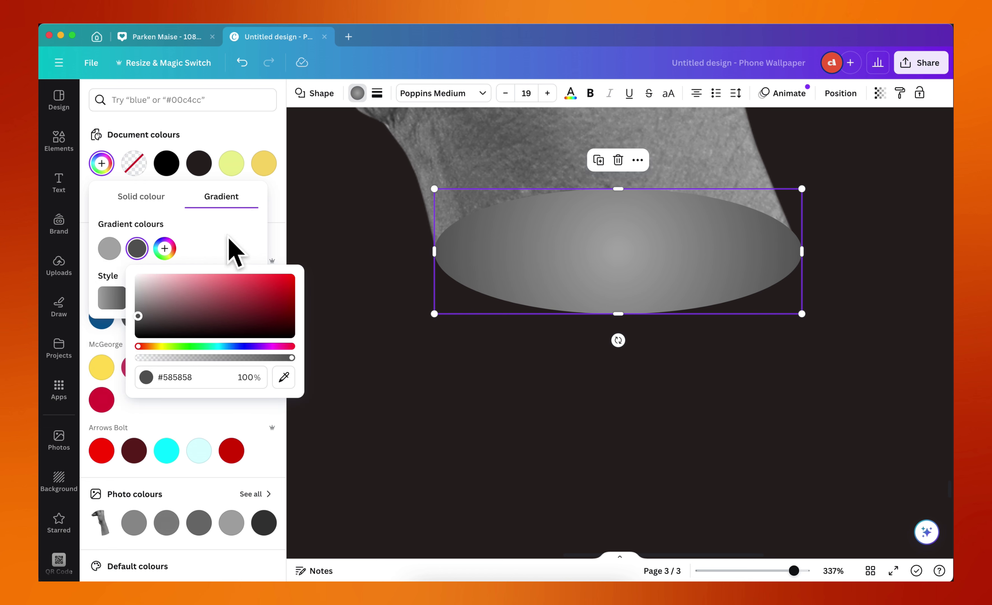
pyautogui.click(234, 250)
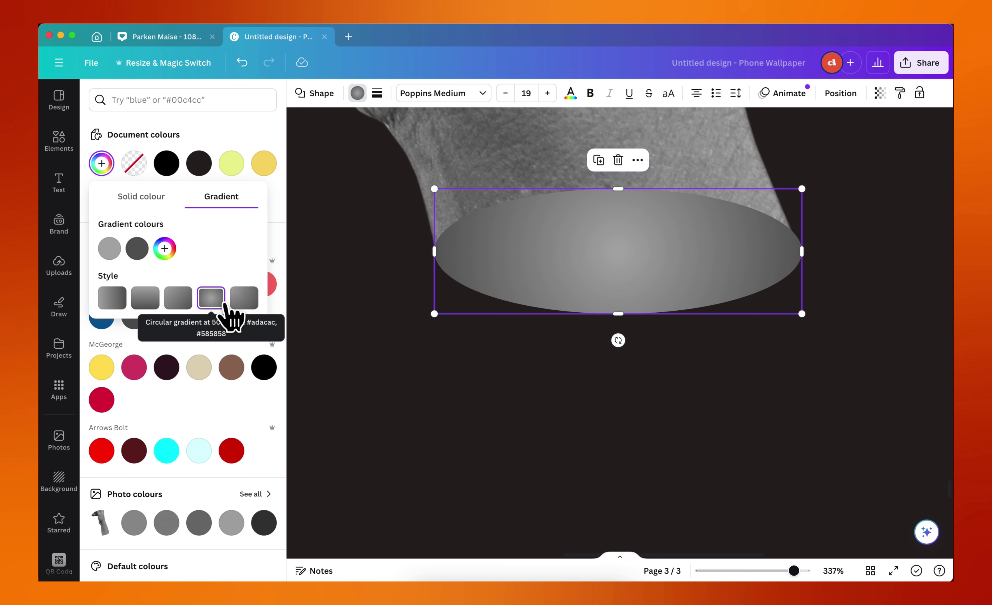
# Try the linear and other gradient styles on the ellipse and return to the centred circular gradient.
pyautogui.click(175, 300)
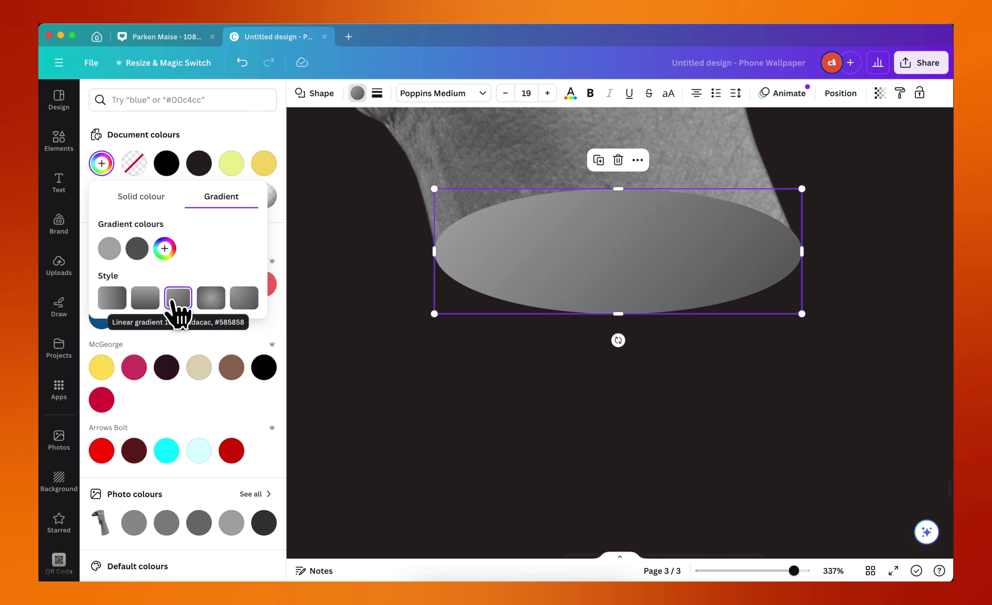
pyautogui.click(141, 301)
pyautogui.click(114, 302)
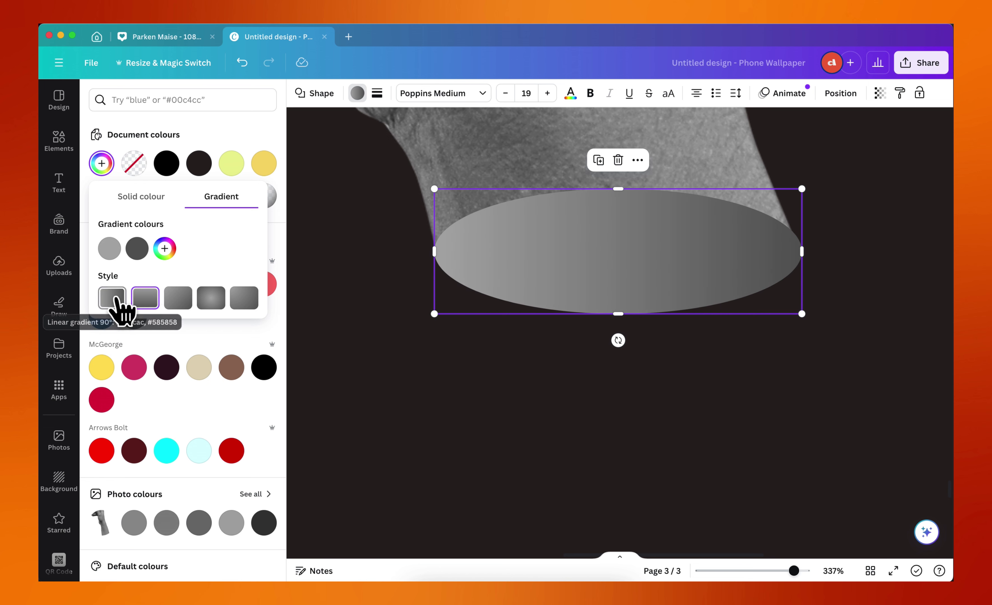
pyautogui.click(207, 300)
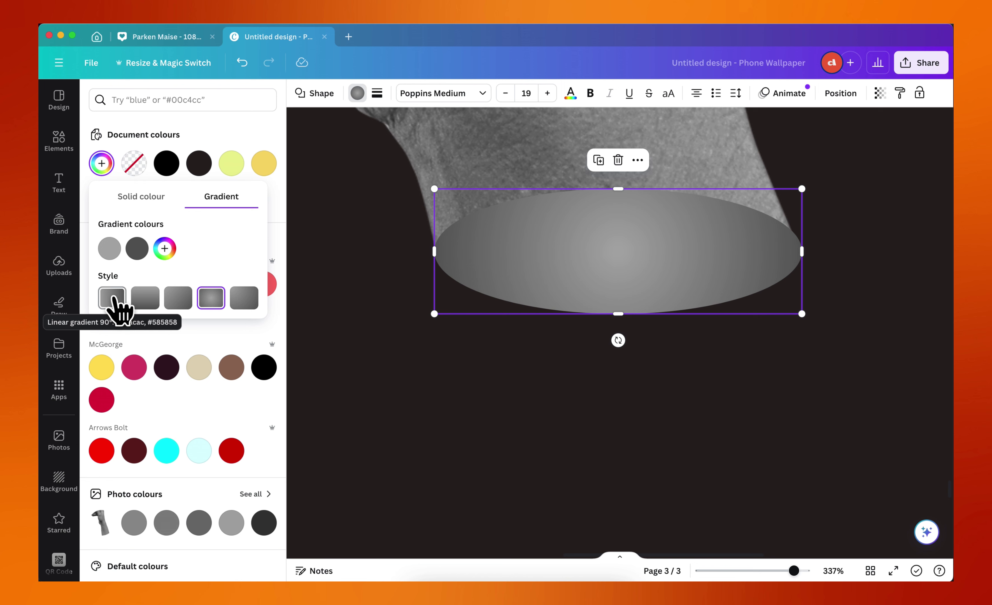
pyautogui.click(249, 305)
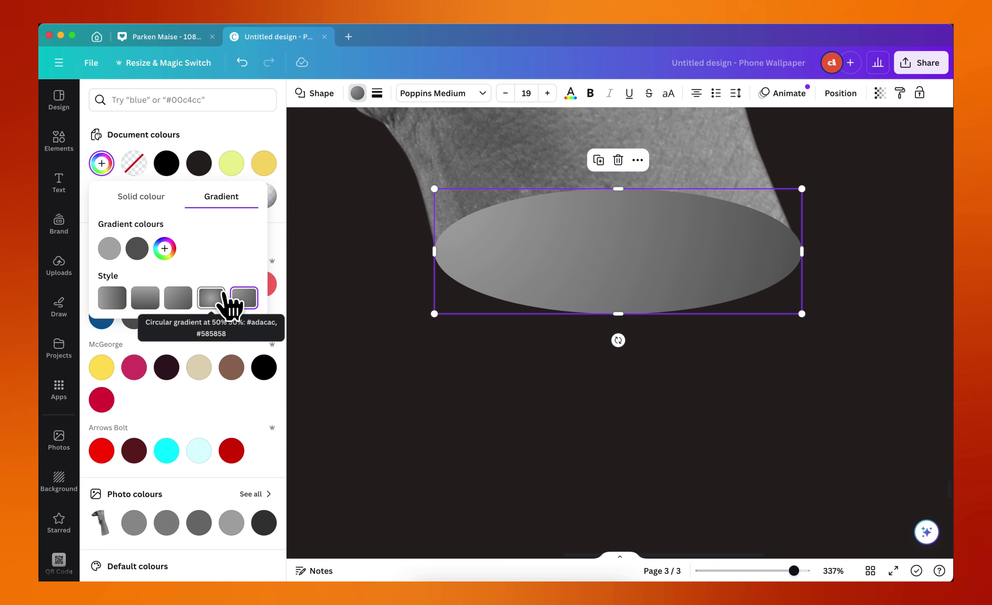
pyautogui.click(206, 305)
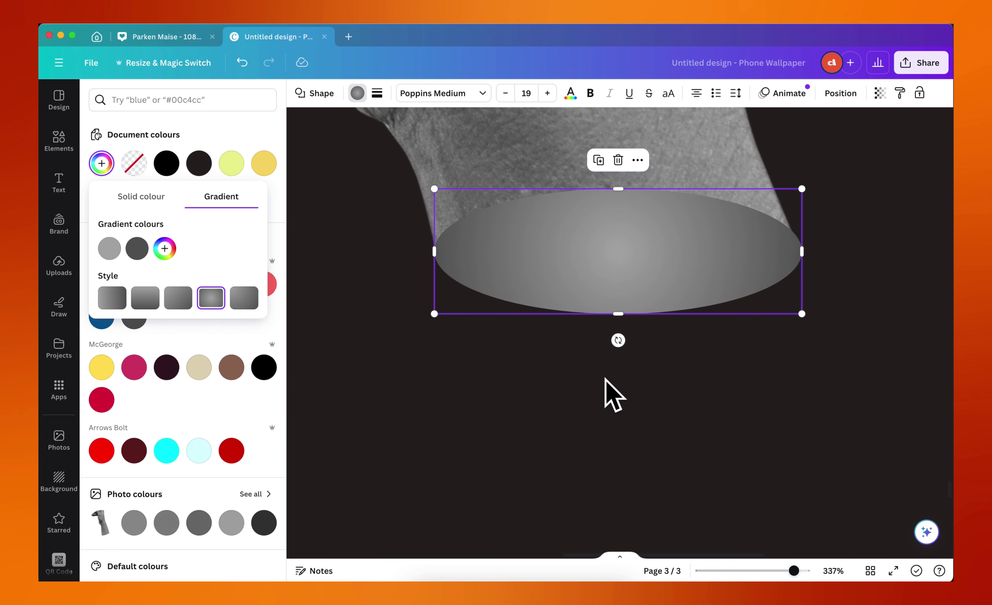
# Shrink the gradient ellipse slightly from its lower-right corner to fit the wrist's right outline.
pyautogui.click(615, 394)
pyautogui.scroll(-10, 625, 394)
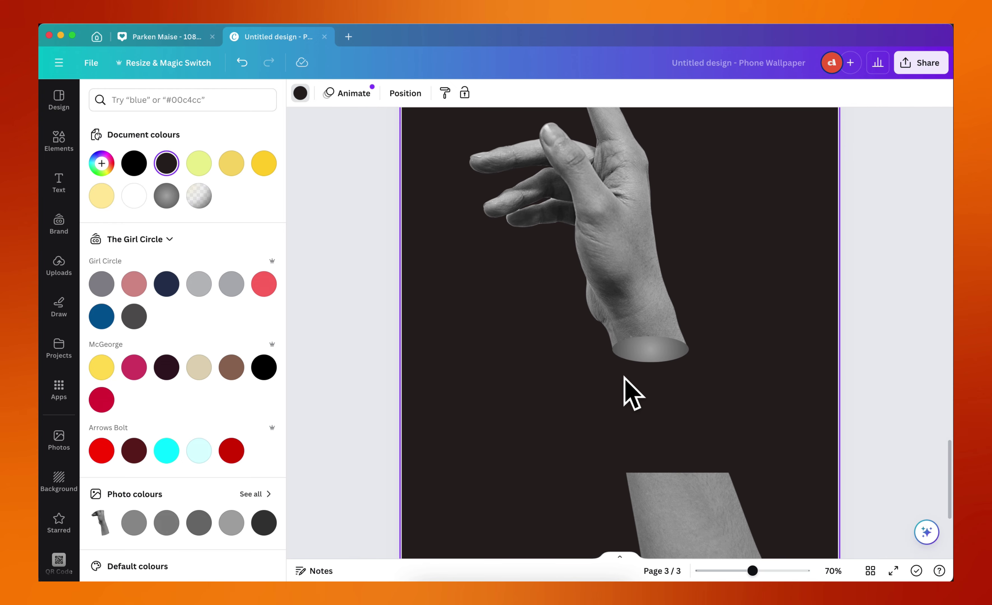
pyautogui.scroll(10, 699, 386)
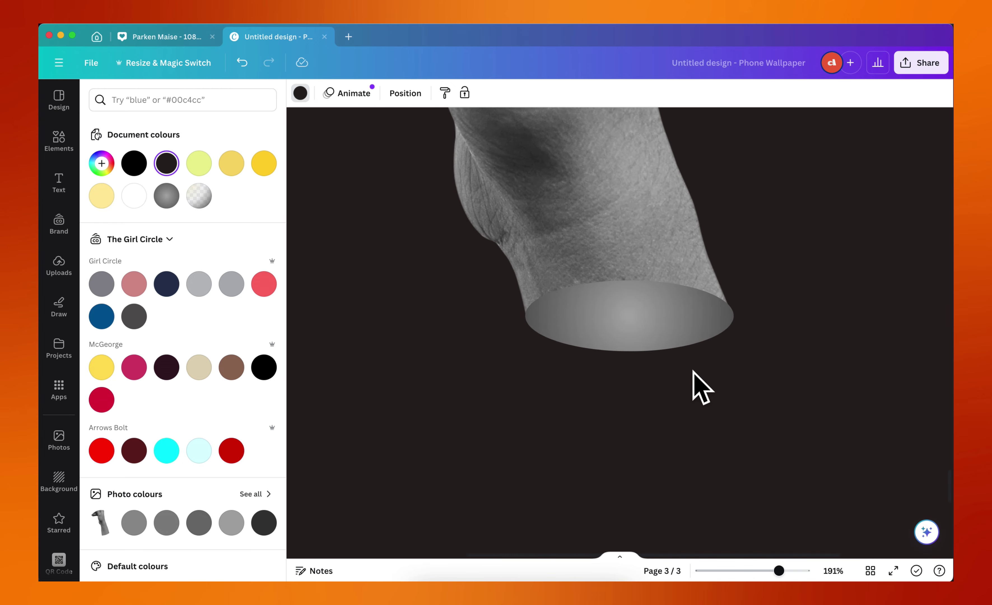
pyautogui.click(663, 292)
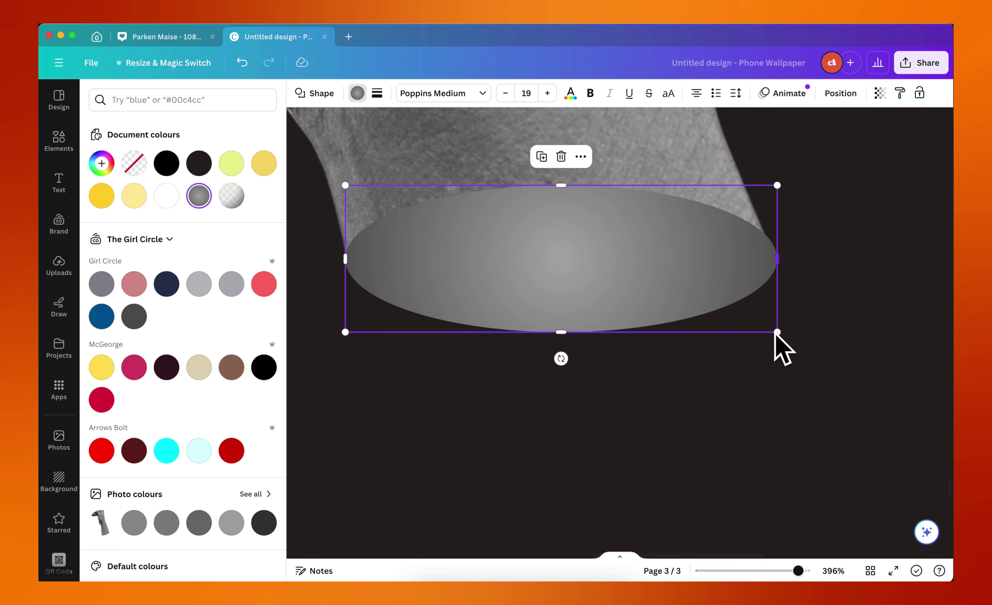
pyautogui.moveTo(778, 333); pyautogui.dragTo(774, 331)
pyautogui.click(631, 380)
# Duplicate the gradient ellipse and place the copy directly below the original.
pyautogui.click(587, 297)
pyautogui.moveTo(587, 297); pyautogui.dragTo(594, 480)
pyautogui.scroll(-3, 511, 334)
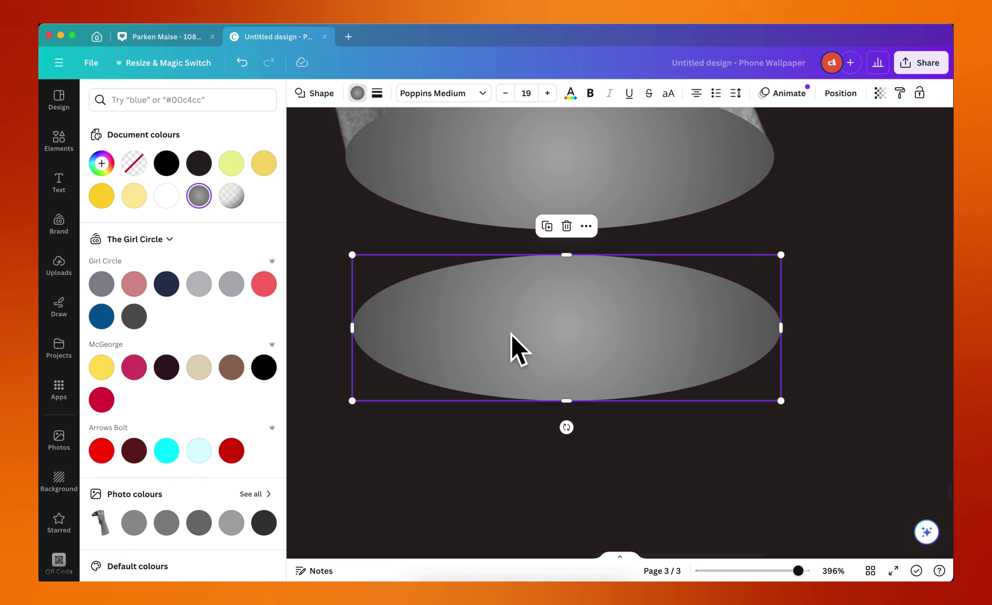
# Give the duplicated ellipse a solid border with a weight of 1.
pyautogui.click(377, 94)
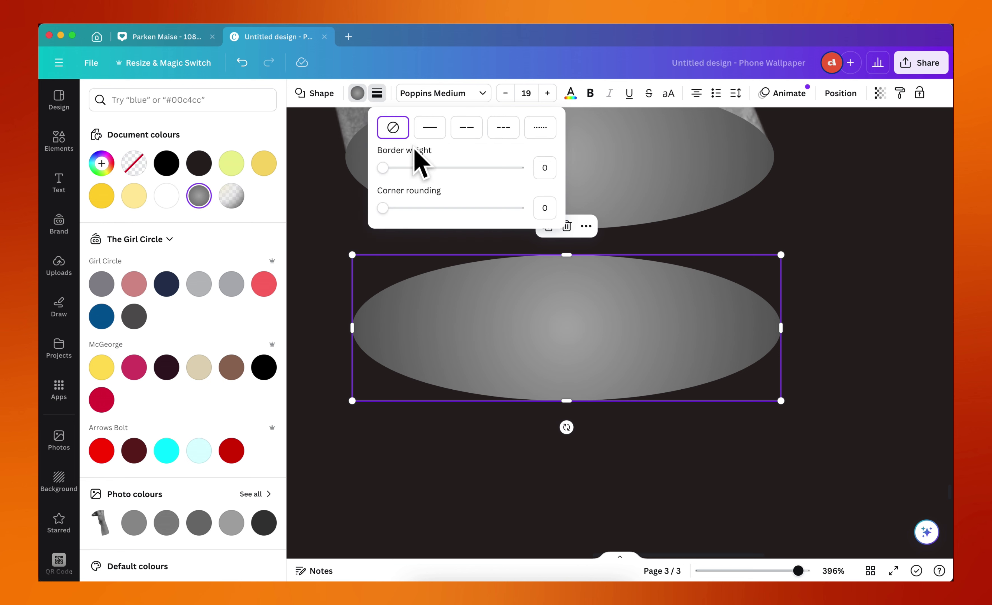
pyautogui.click(540, 169)
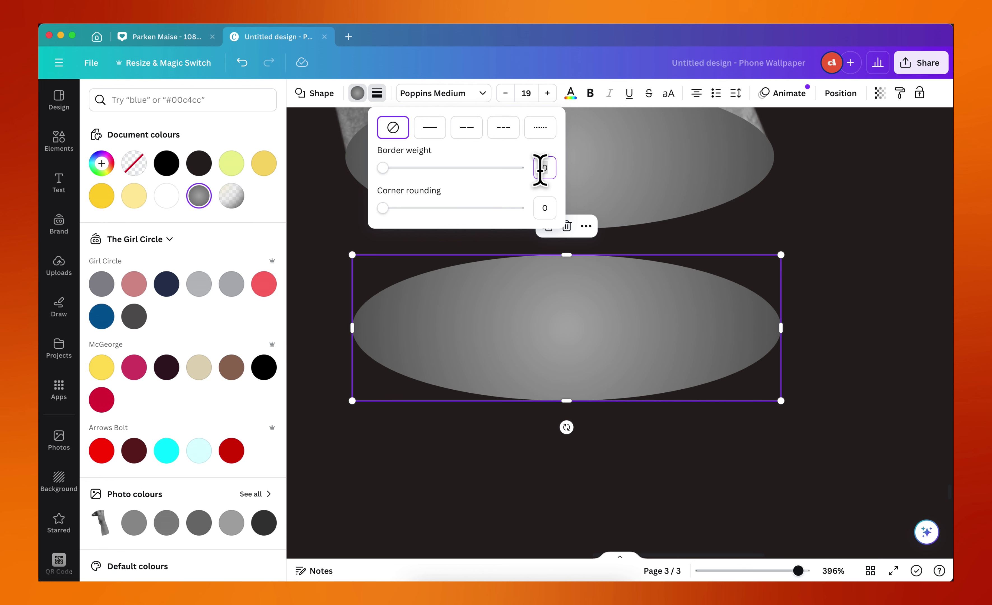
pyautogui.write('4')
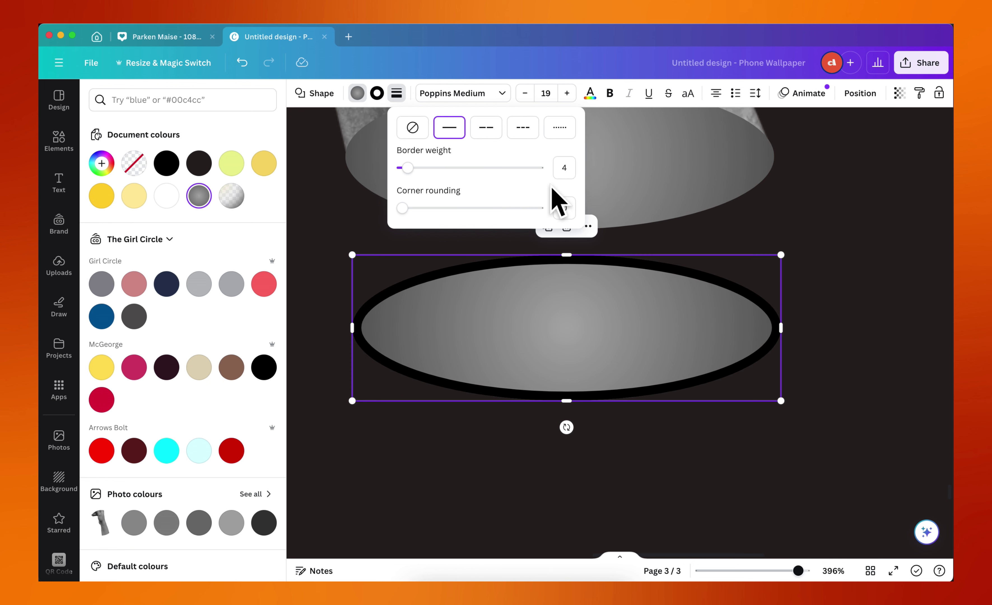
pyautogui.press('BackSpace')
pyautogui.write('3')
pyautogui.press('BackSpace')
pyautogui.write('2')
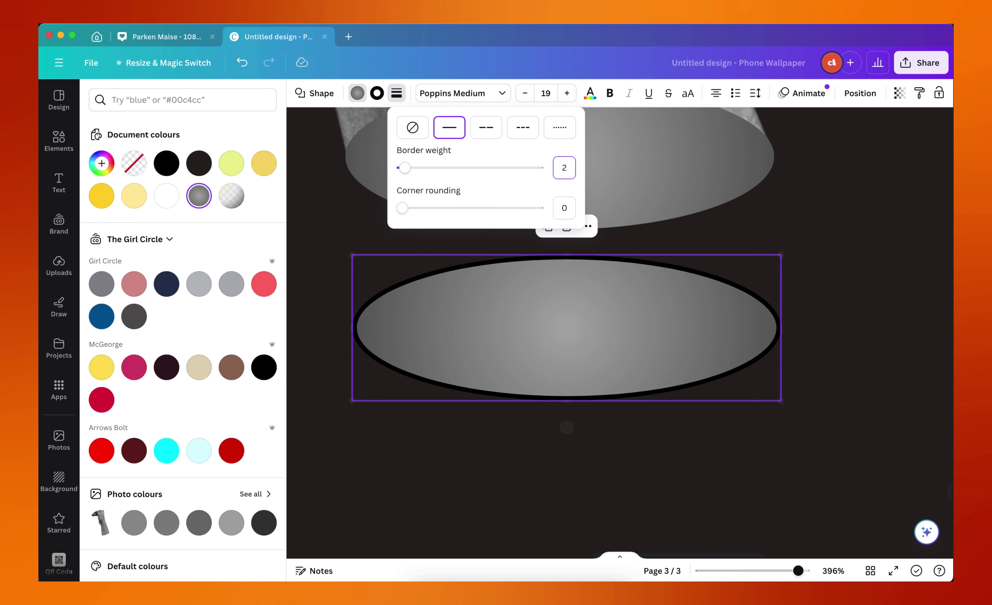
pyautogui.press('BackSpace')
pyautogui.write('1')
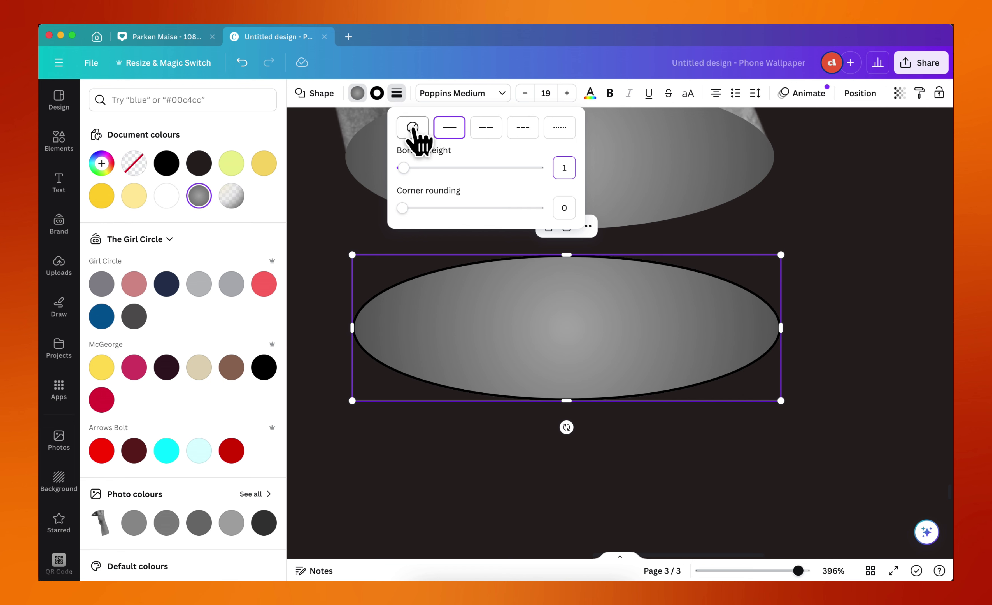
# Remove the duplicated ellipse's fill colour and open its border colour options.
pyautogui.click(360, 96)
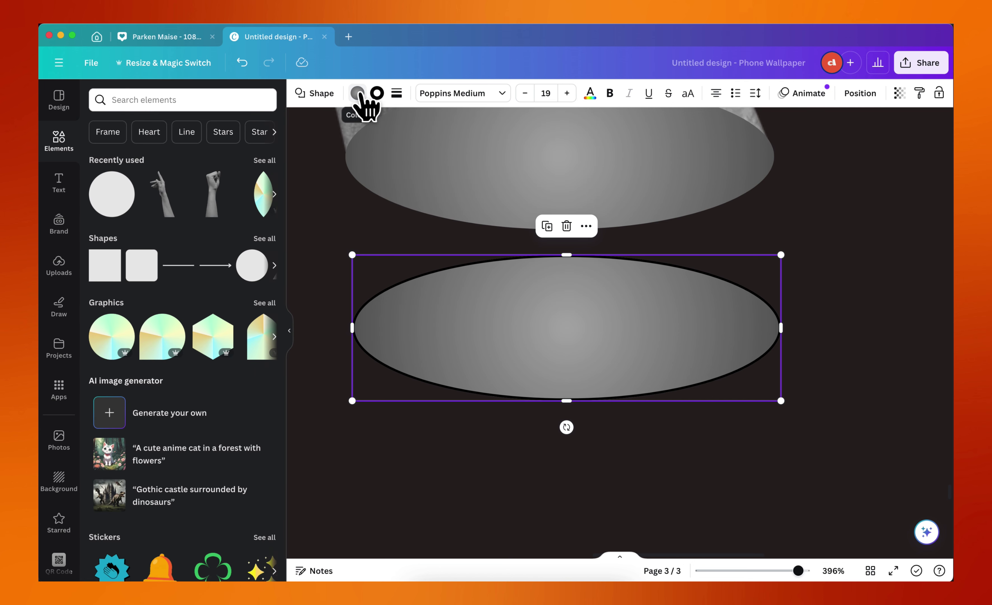
pyautogui.click(359, 94)
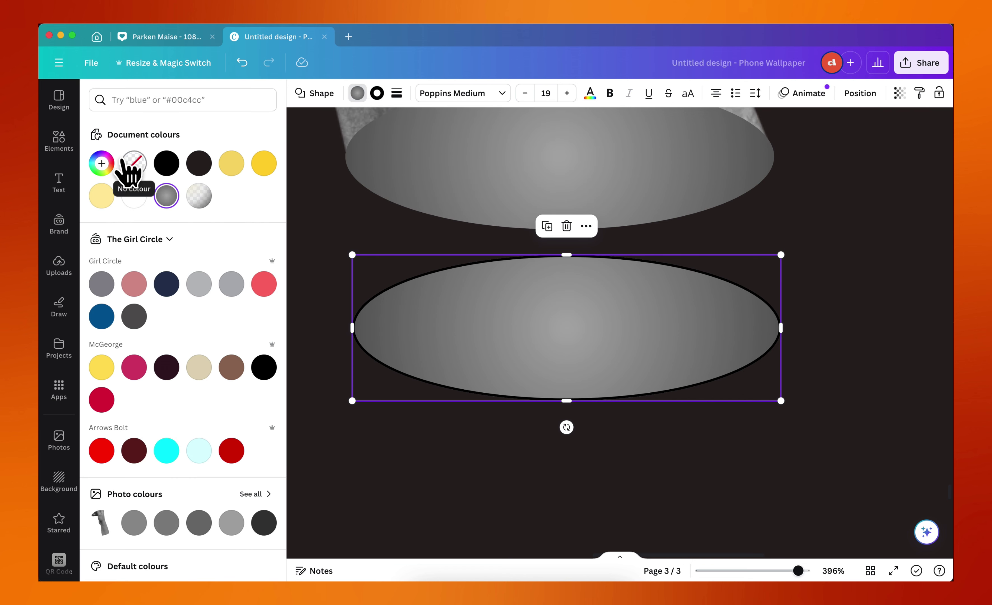
pyautogui.click(130, 165)
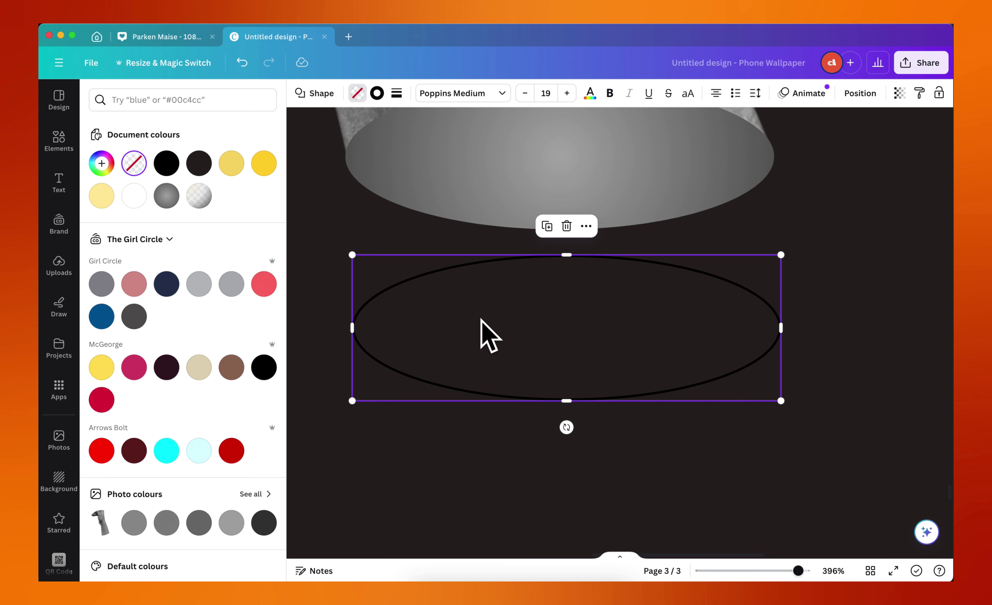
pyautogui.click(376, 94)
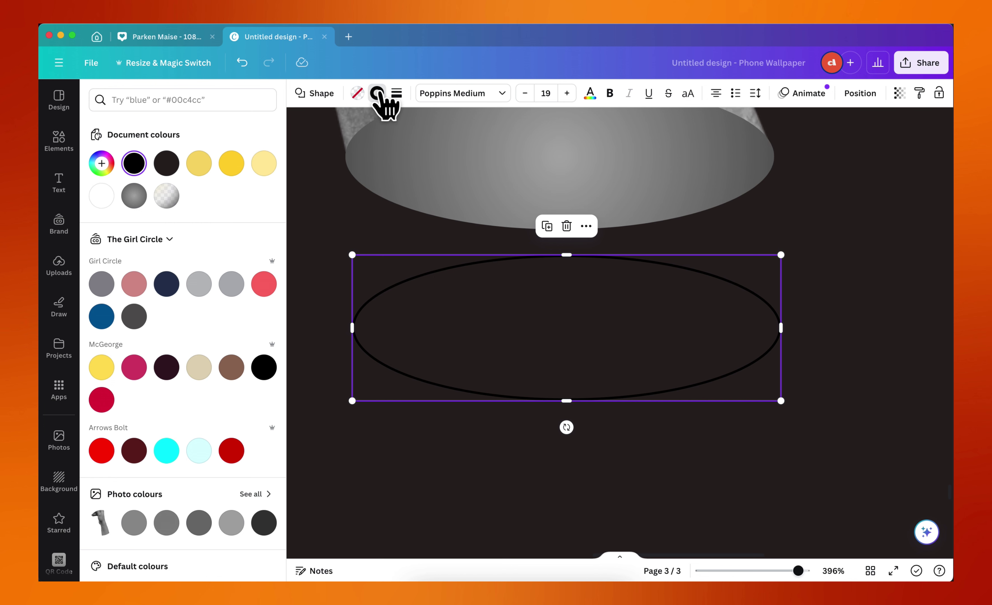
pyautogui.click(134, 165)
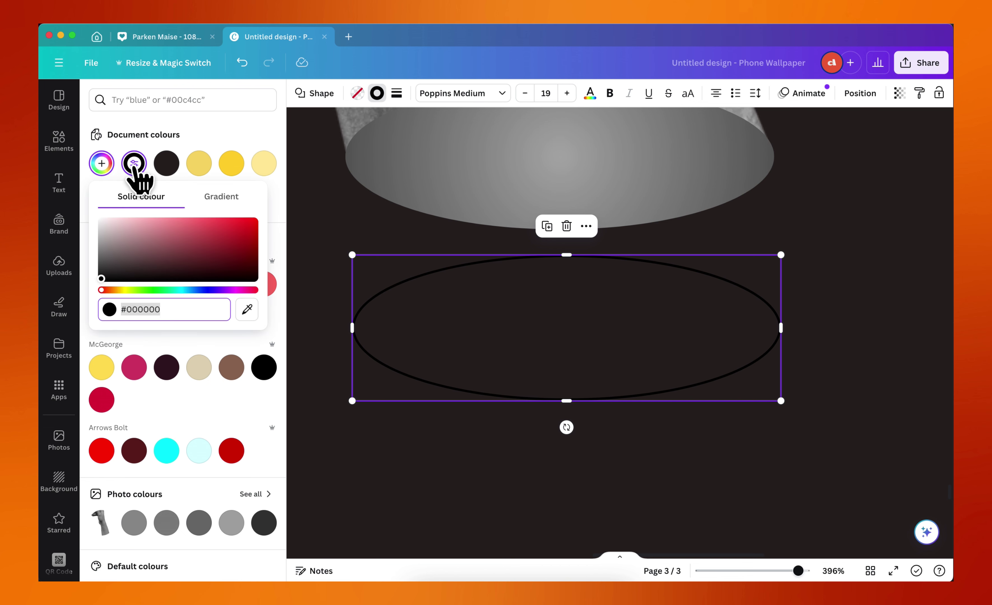
pyautogui.click(225, 200)
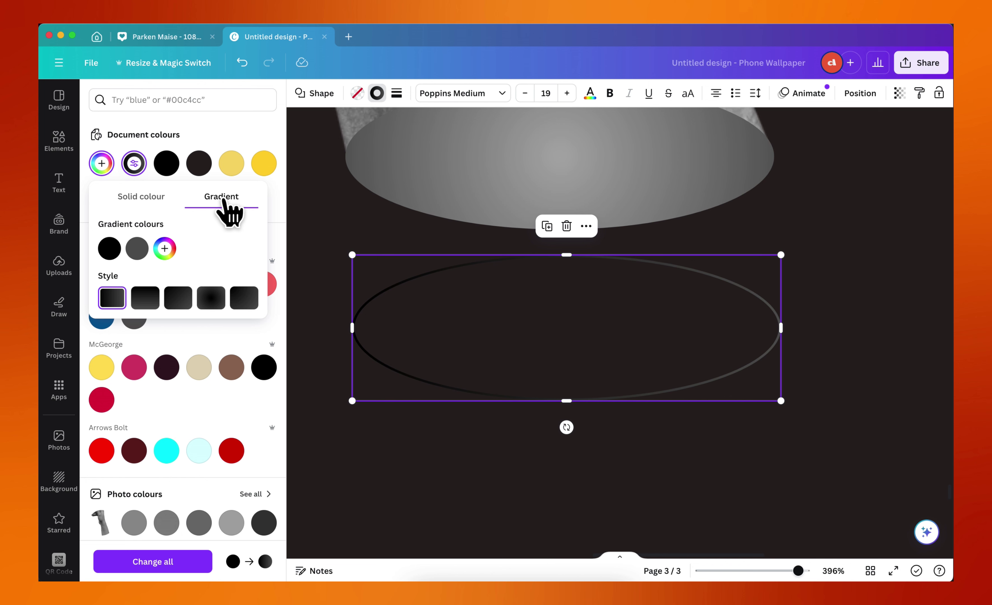
pyautogui.click(164, 248)
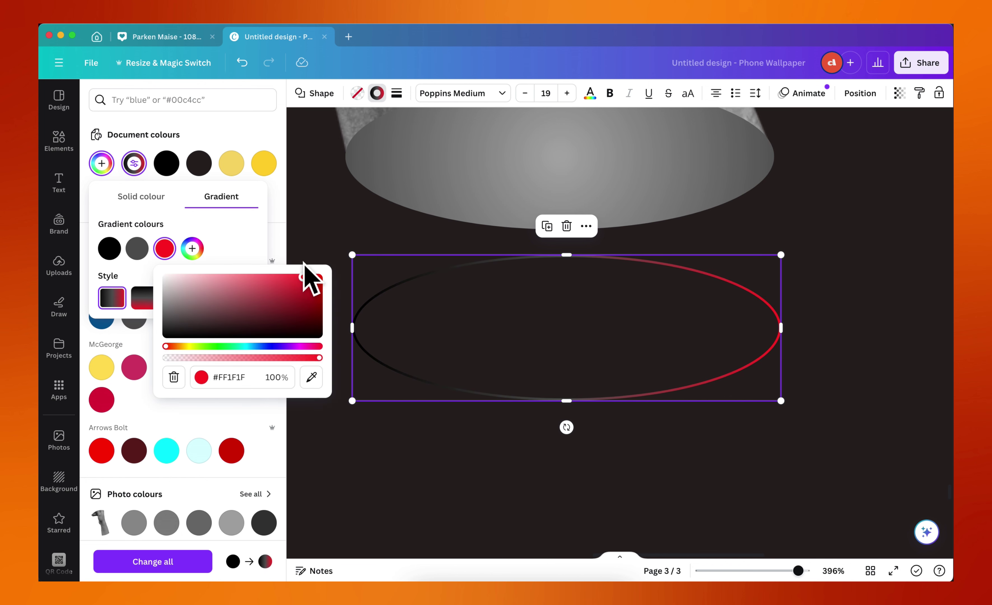
pyautogui.click(192, 248)
pyautogui.click(258, 298)
pyautogui.click(223, 295)
pyautogui.moveTo(228, 346)
pyautogui.mouseDown()
pyautogui.moveTo(285, 346)
pyautogui.moveTo(262, 346)
pyautogui.moveTo(317, 277)
pyautogui.mouseUp()
pyautogui.click(247, 257)
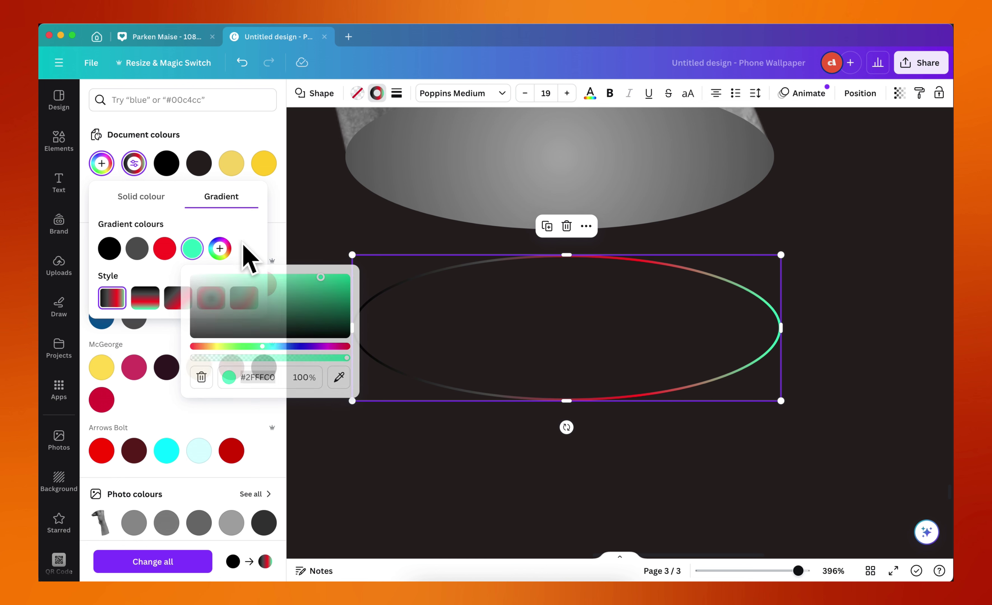
pyautogui.click(242, 65)
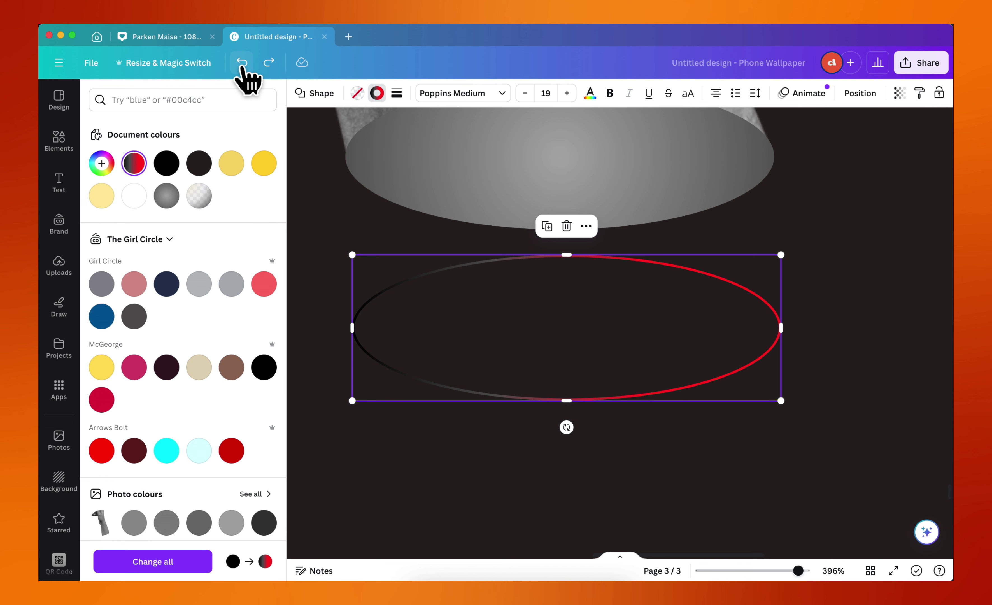
pyautogui.click(243, 65)
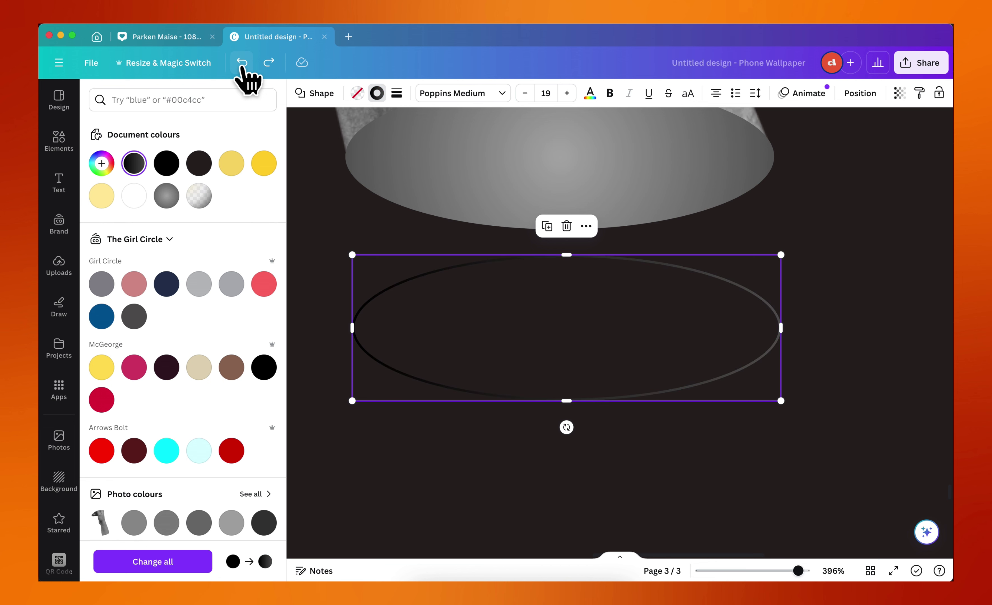
pyautogui.click(242, 64)
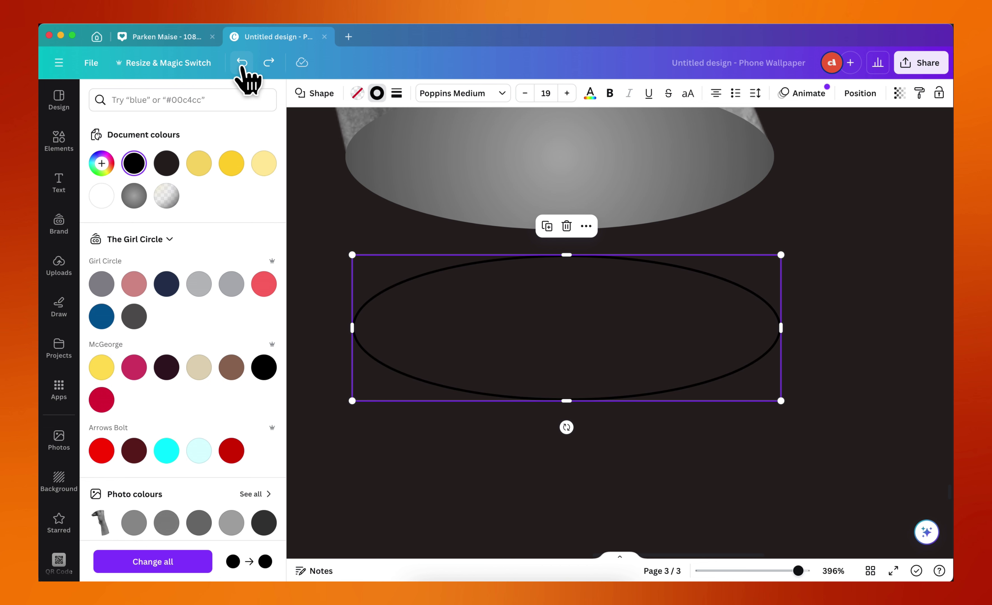
pyautogui.click(134, 199)
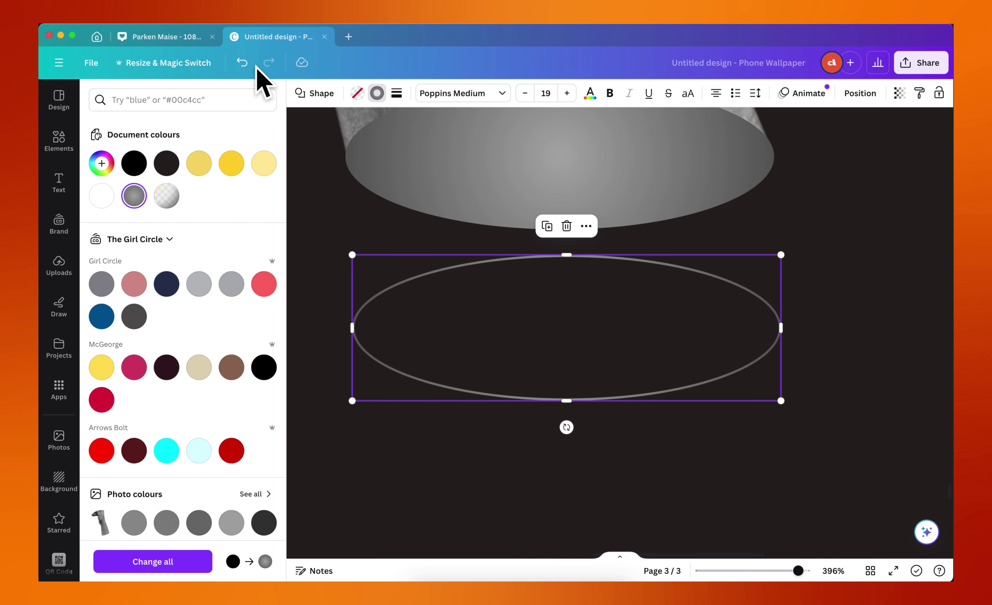
pyautogui.click(242, 63)
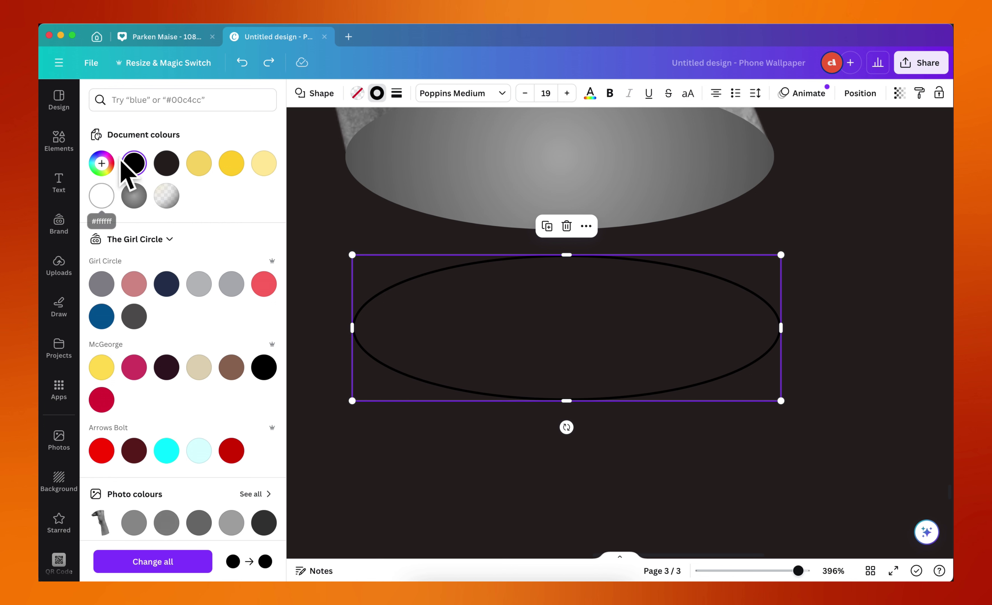
# Give the border a linear gradient and set its first colour to #636363, sampled from the grey ellipse's left edge.
pyautogui.click(134, 163)
pyautogui.click(221, 197)
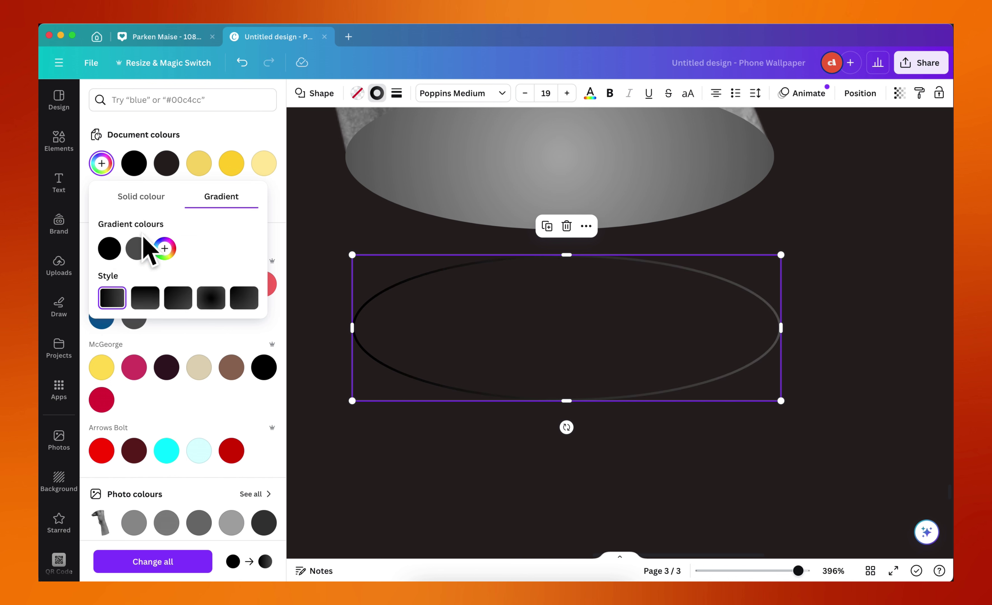
pyautogui.click(211, 301)
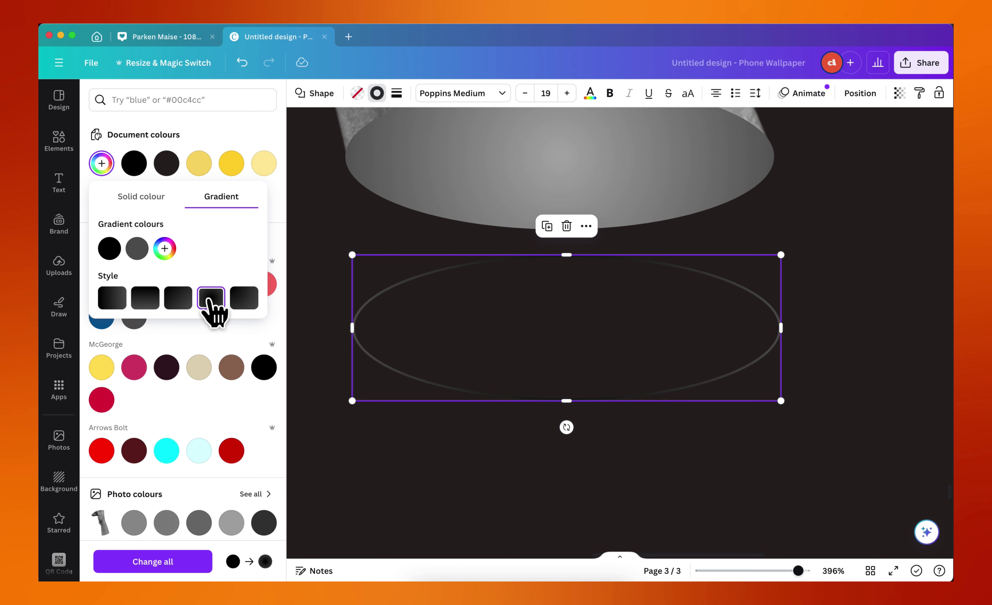
pyautogui.click(113, 310)
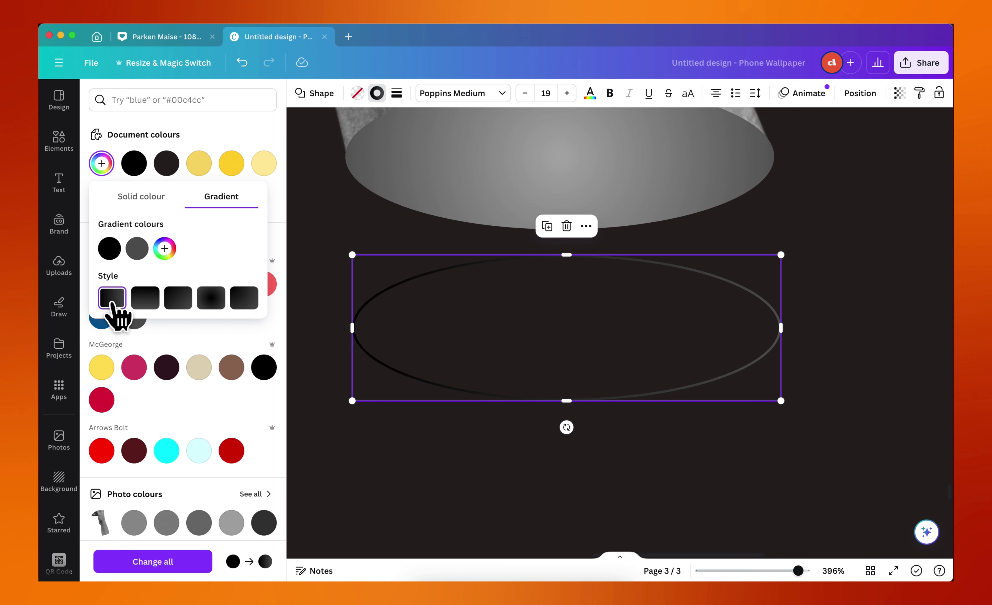
pyautogui.click(109, 249)
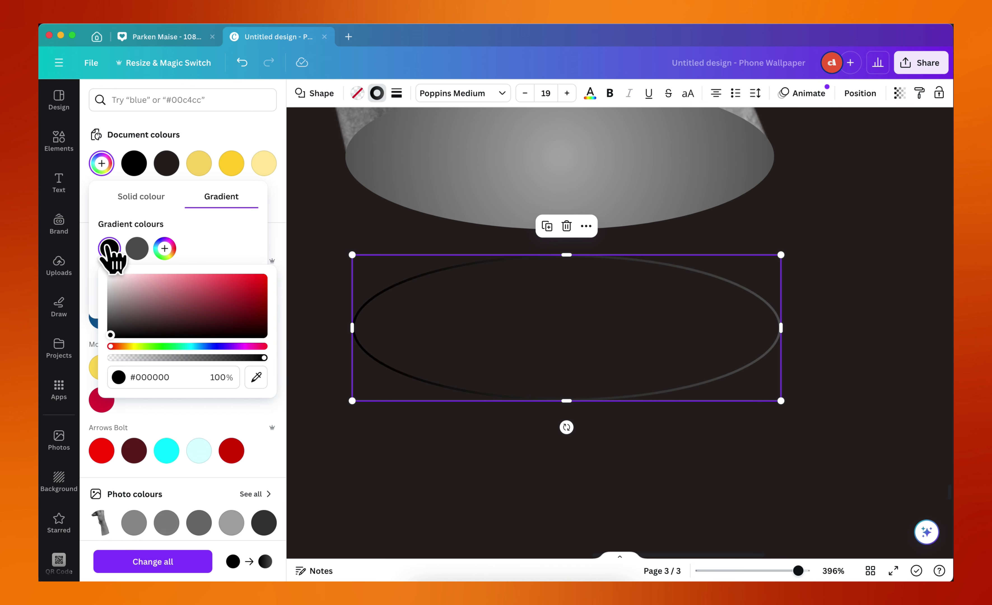
pyautogui.click(256, 377)
pyautogui.click(361, 161)
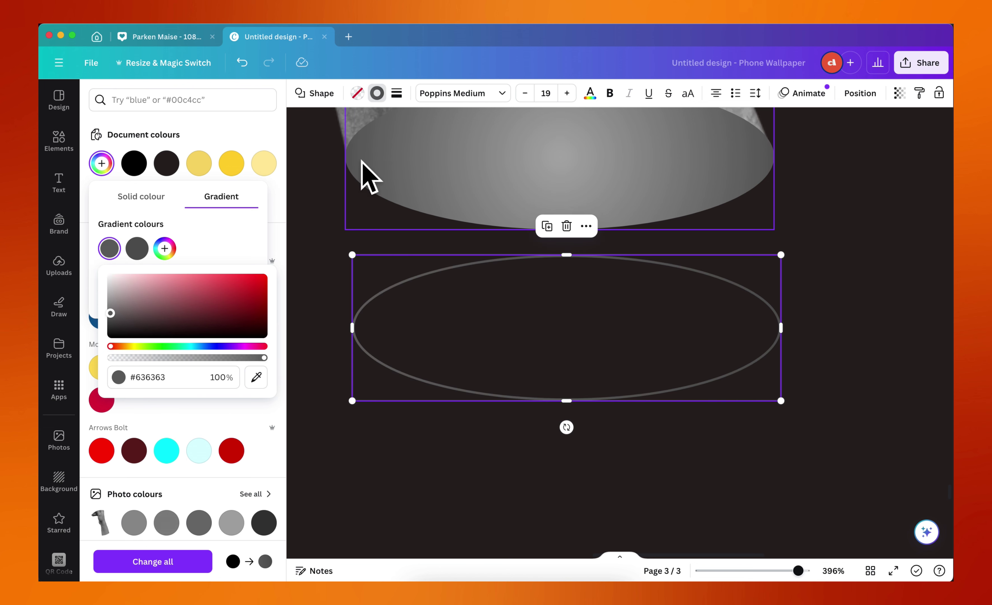
# Set the border gradient's second colour to #ABAAAA, sampled from the centre of the grey ellipse.
pyautogui.click(138, 249)
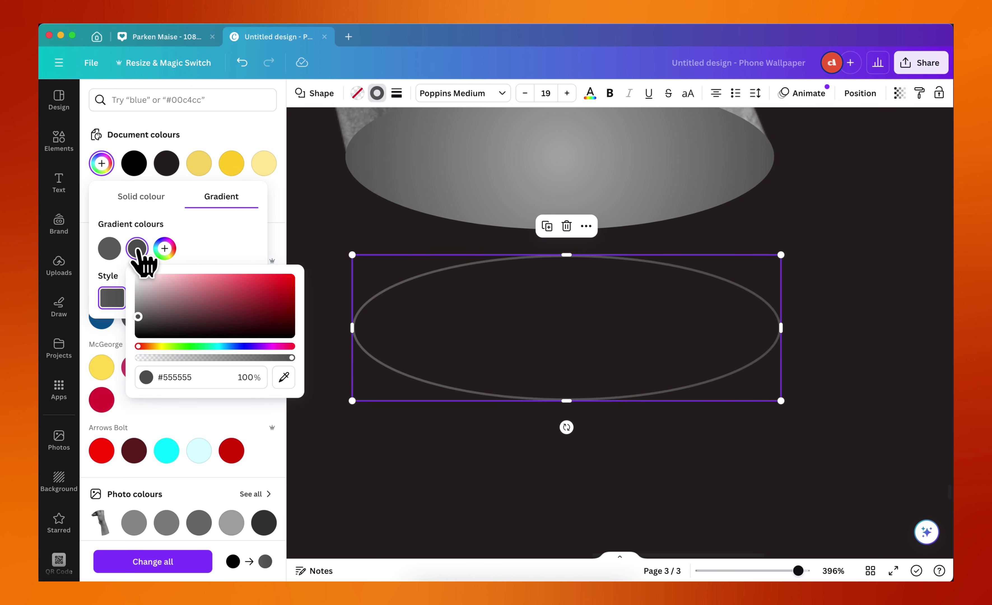
pyautogui.click(283, 377)
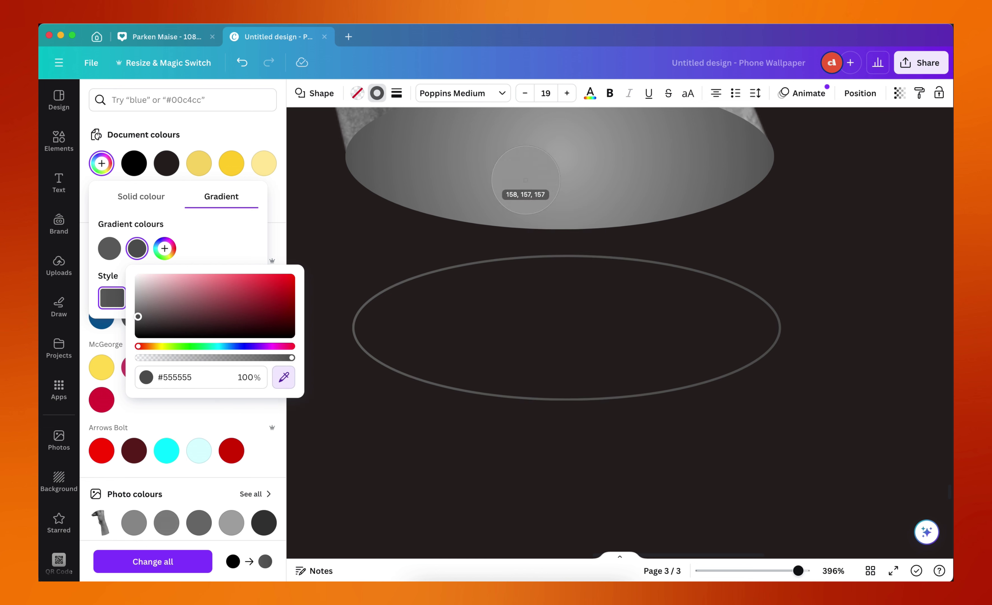
pyautogui.click(561, 151)
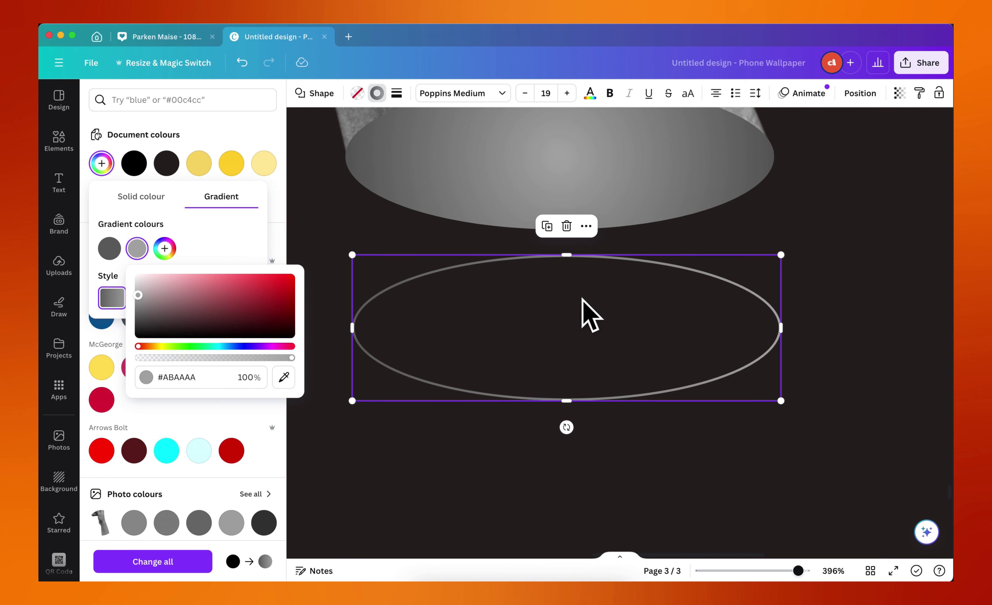
pyautogui.click(210, 226)
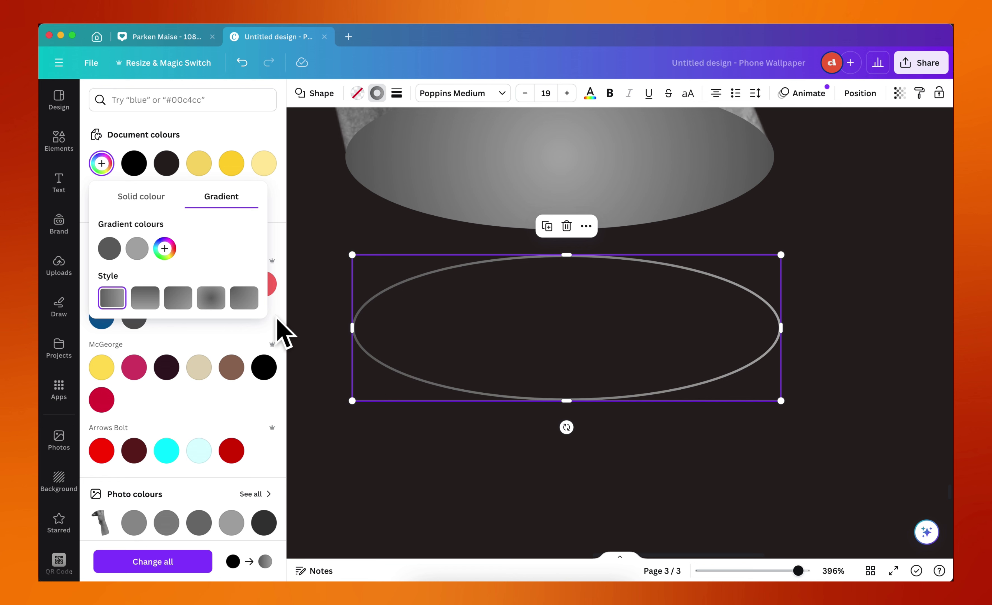
# Add a third colour to the border gradient and resample the middle one between the grey ellipse's left edge and centre.
pyautogui.click(137, 250)
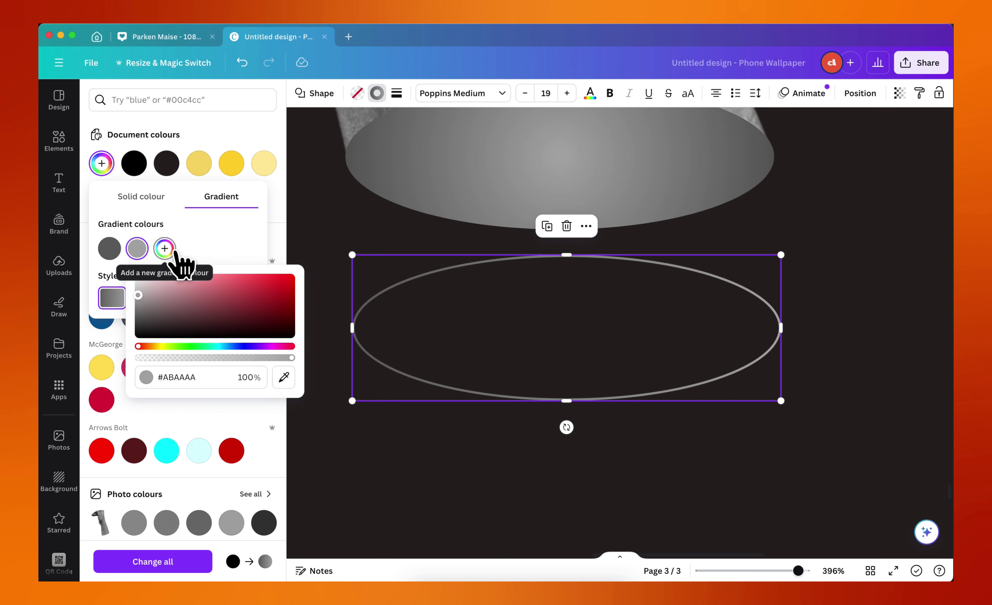
pyautogui.click(167, 251)
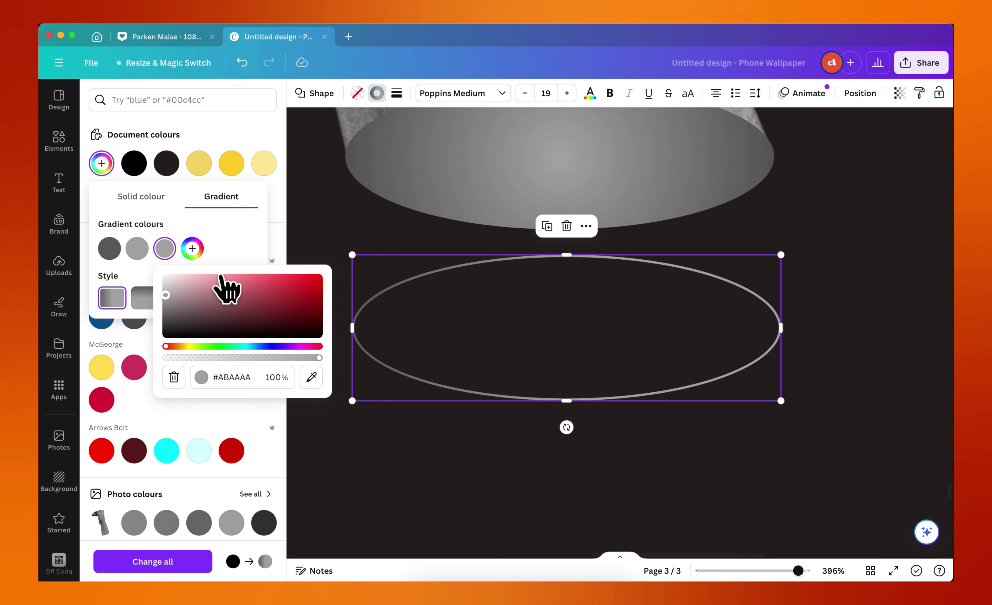
pyautogui.click(136, 253)
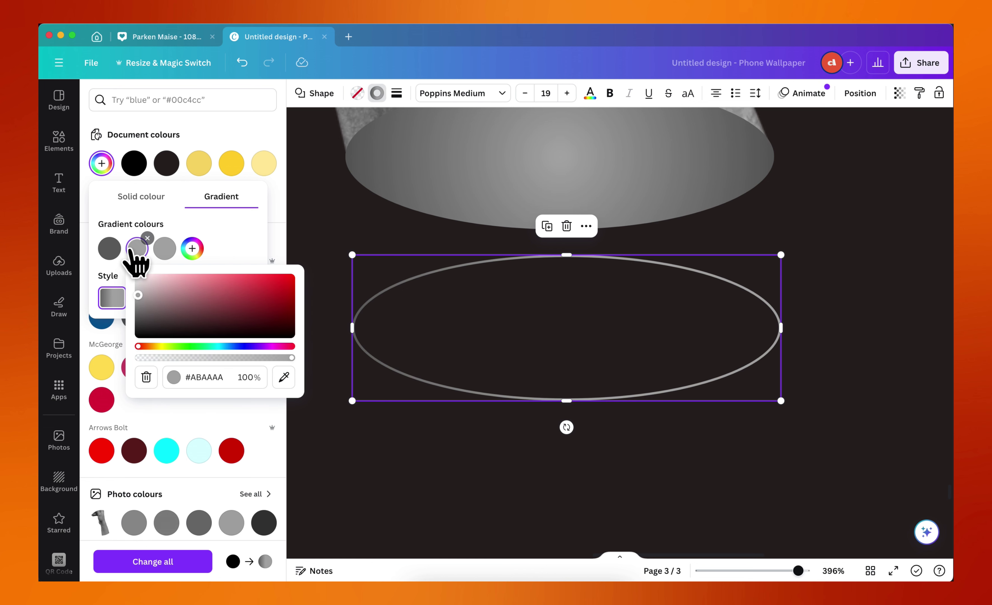
pyautogui.click(284, 377)
pyautogui.click(477, 161)
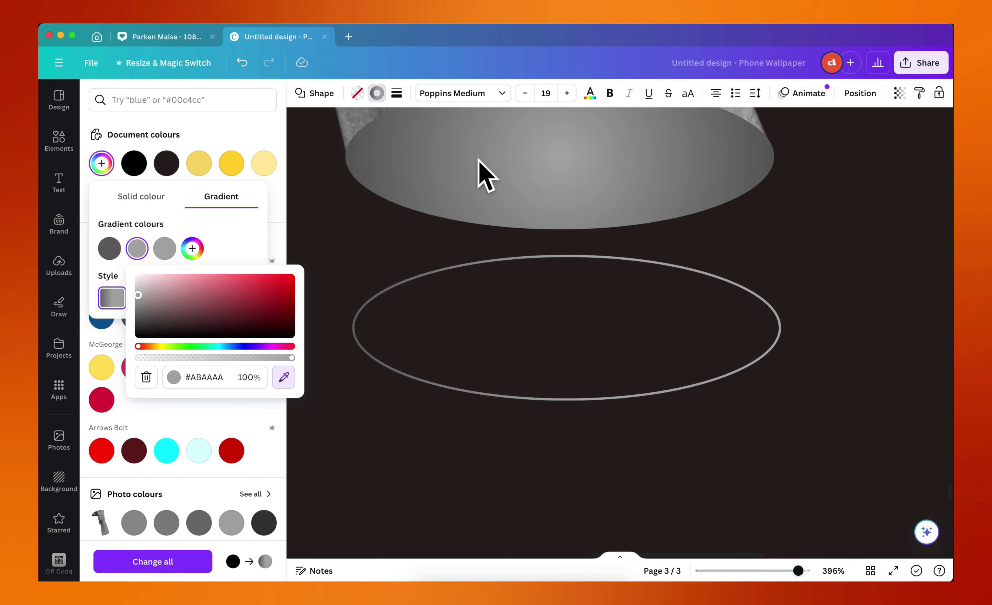
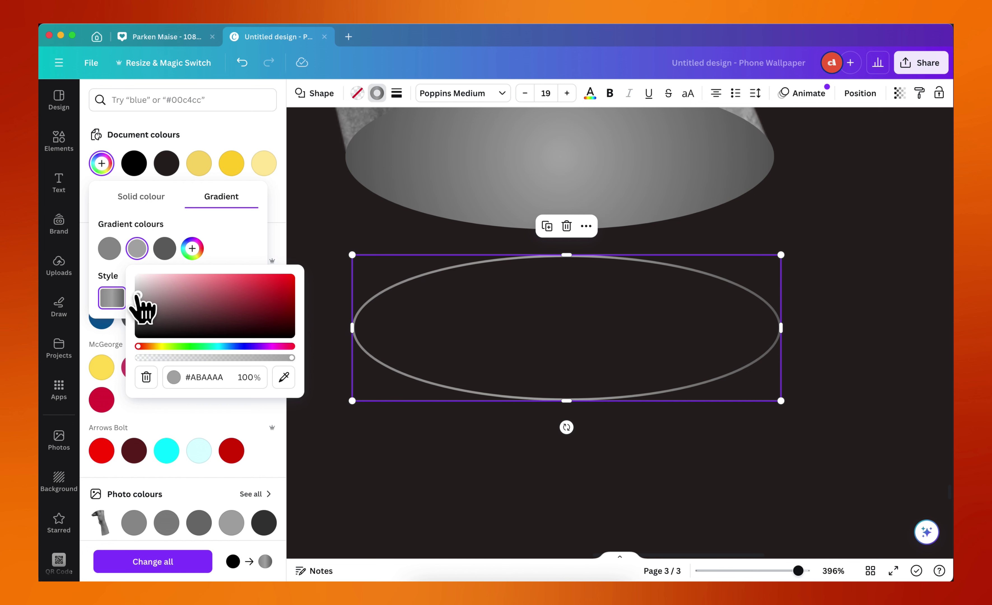
# Lighten the border gradient's middle colour to #BCBCBC and its first colour to a light grey.
pyautogui.moveTo(137, 295); pyautogui.dragTo(137, 283)
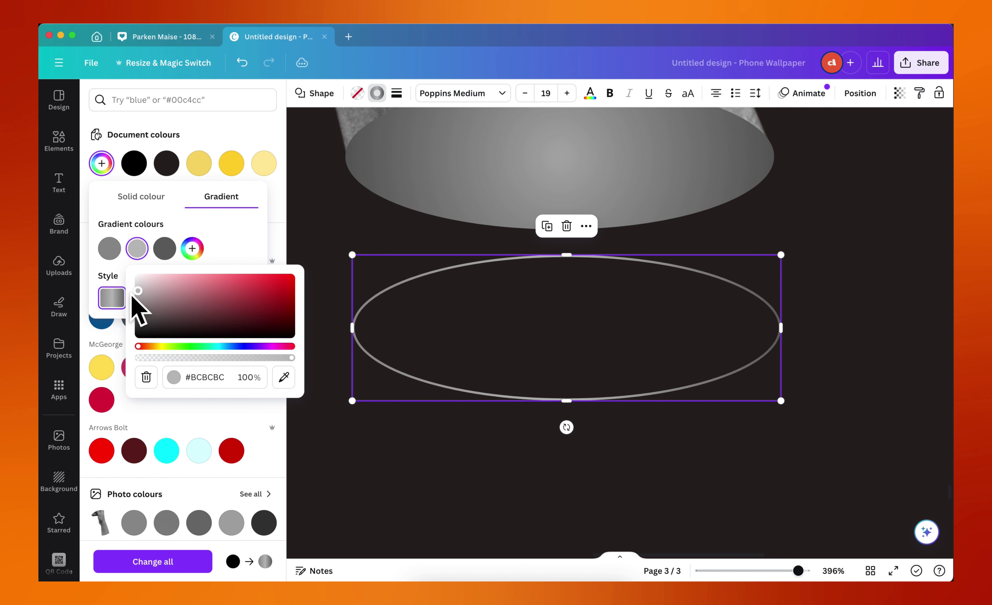
pyautogui.click(109, 248)
pyautogui.moveTo(110, 302); pyautogui.dragTo(110, 288)
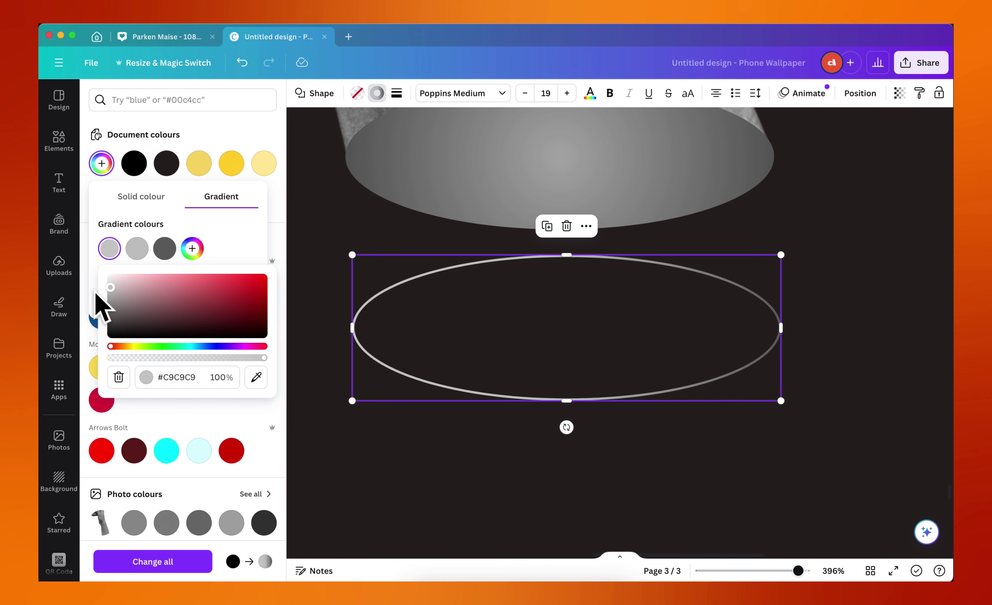
pyautogui.click(228, 240)
pyautogui.click(238, 131)
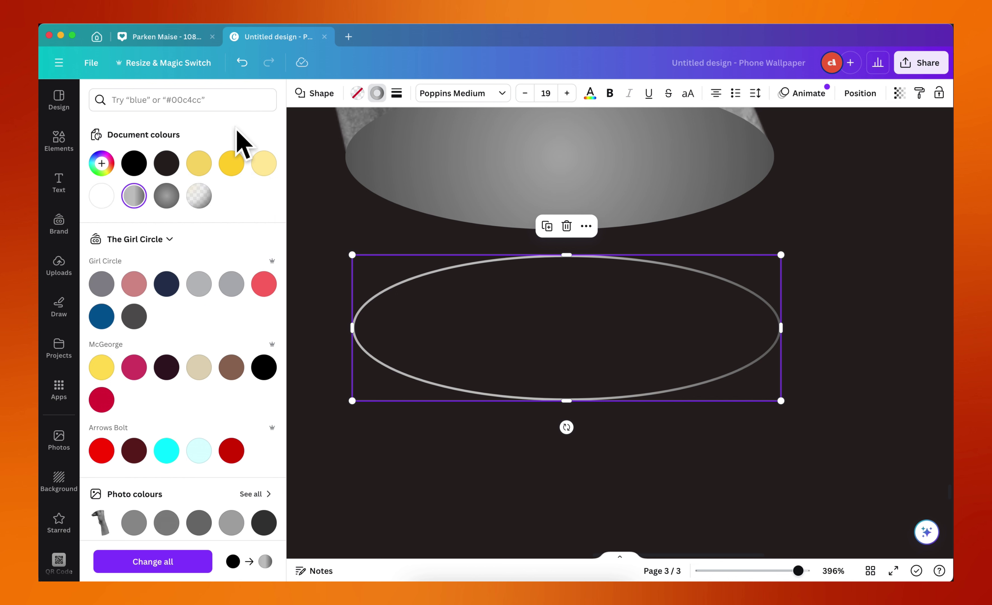
# Change the border gradient's style to the centred circular one.
pyautogui.click(135, 195)
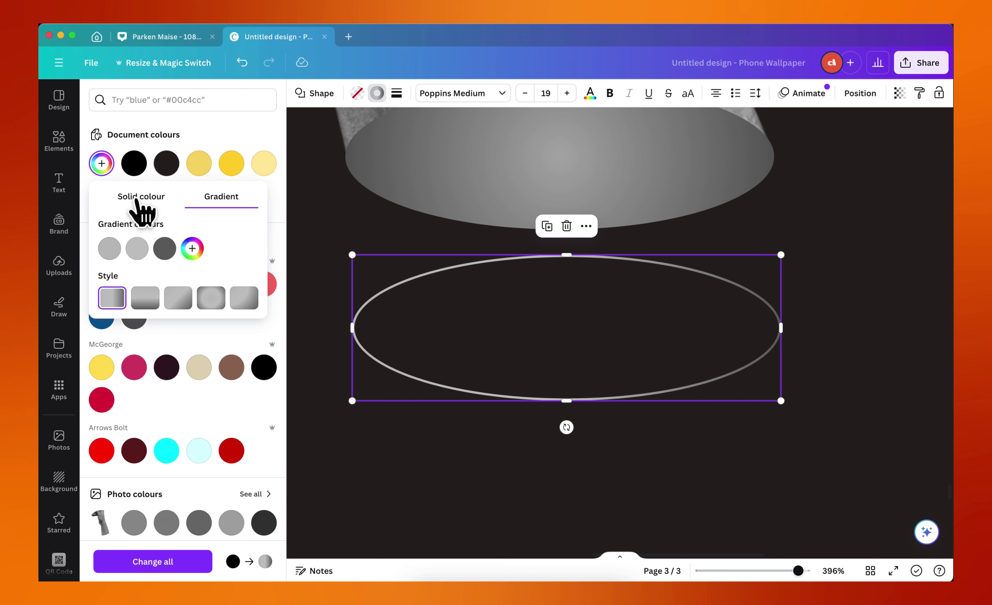
pyautogui.click(211, 299)
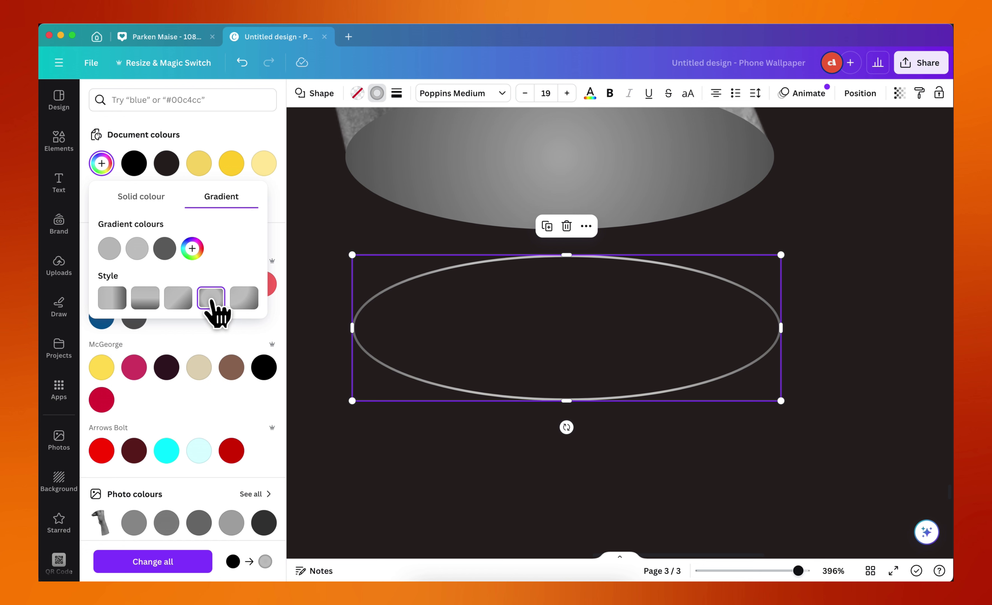
pyautogui.click(215, 133)
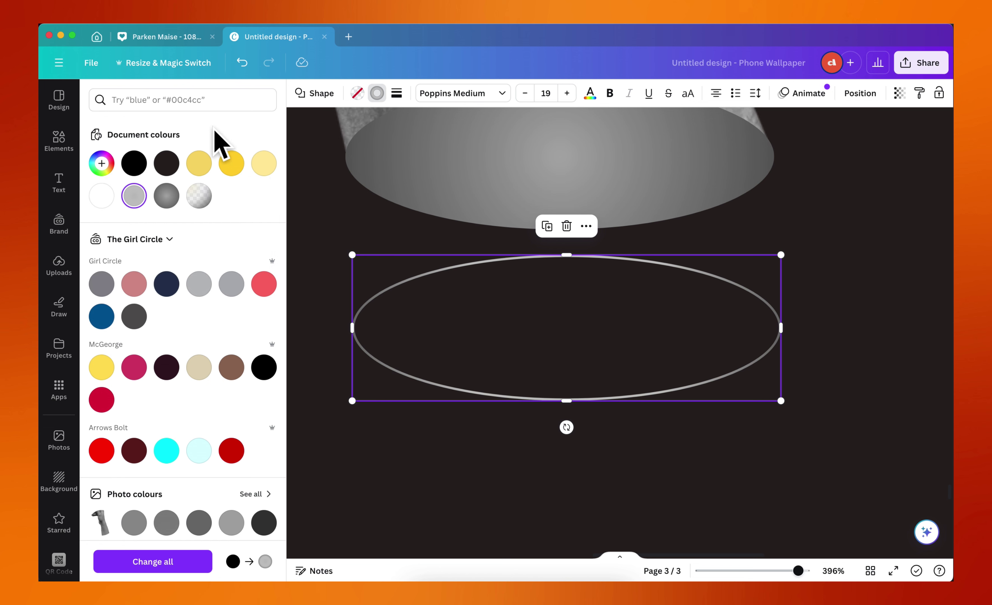
pyautogui.click(137, 199)
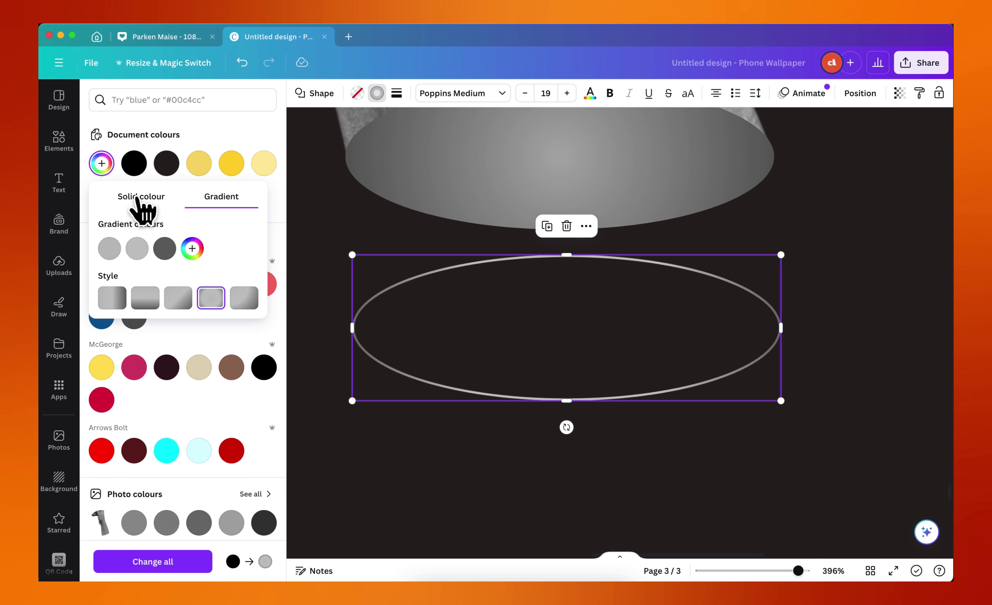
pyautogui.click(246, 143)
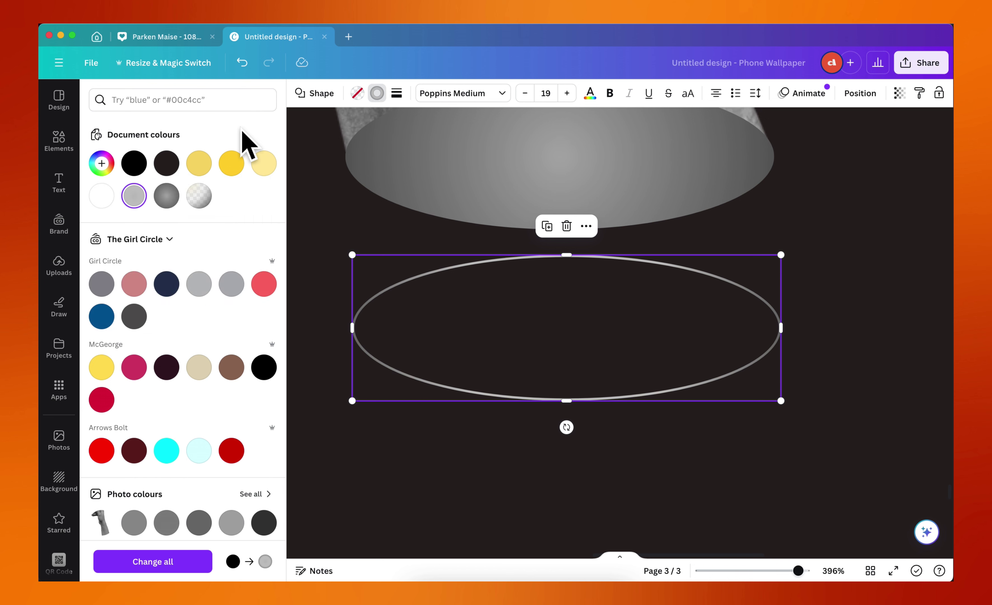
# Set the border gradient's first colour to #636363, sampled from the gradient's dark grey third colour.
pyautogui.click(134, 198)
pyautogui.click(109, 248)
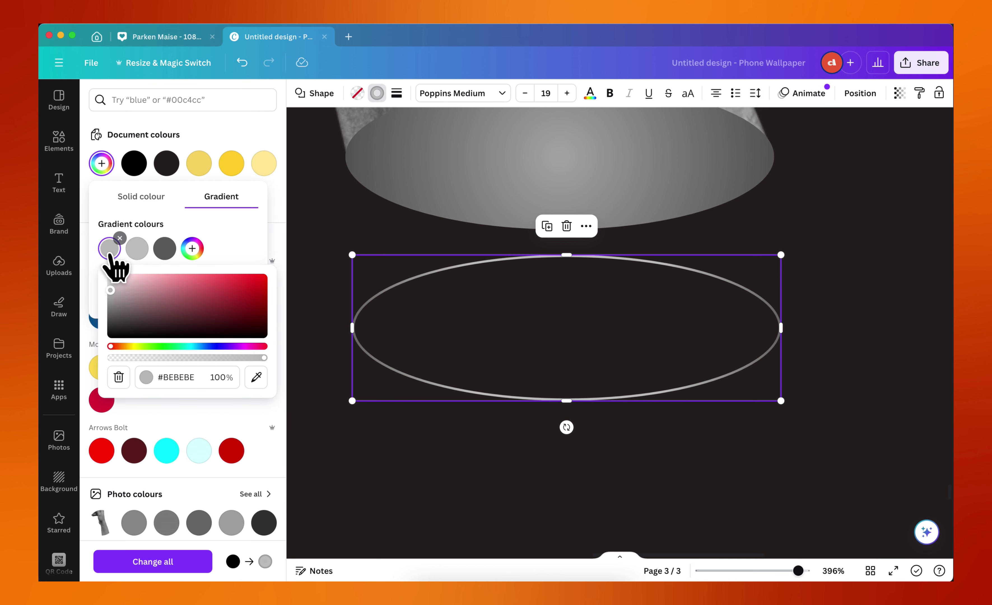
pyautogui.click(256, 377)
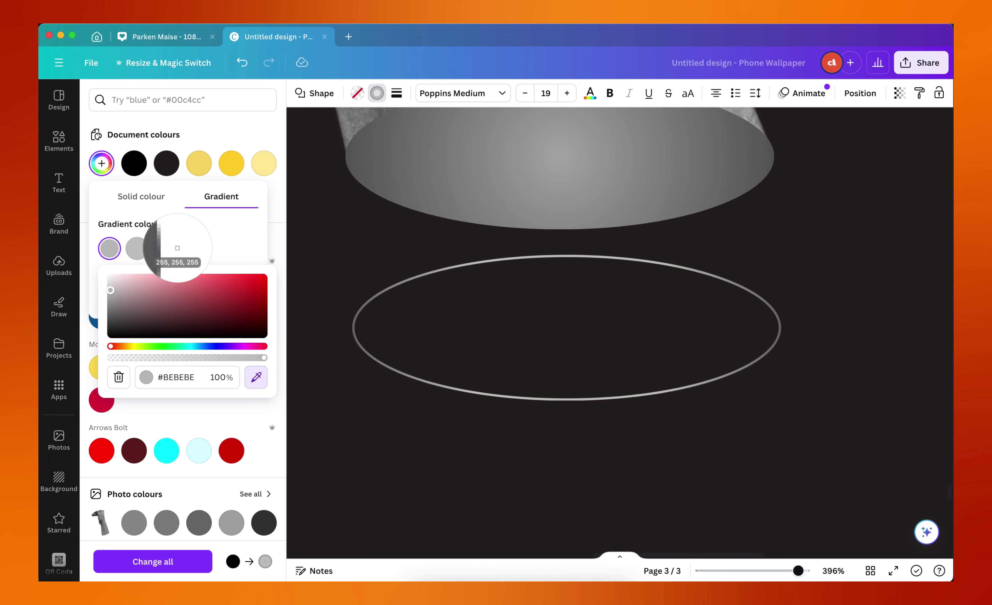
pyautogui.click(164, 248)
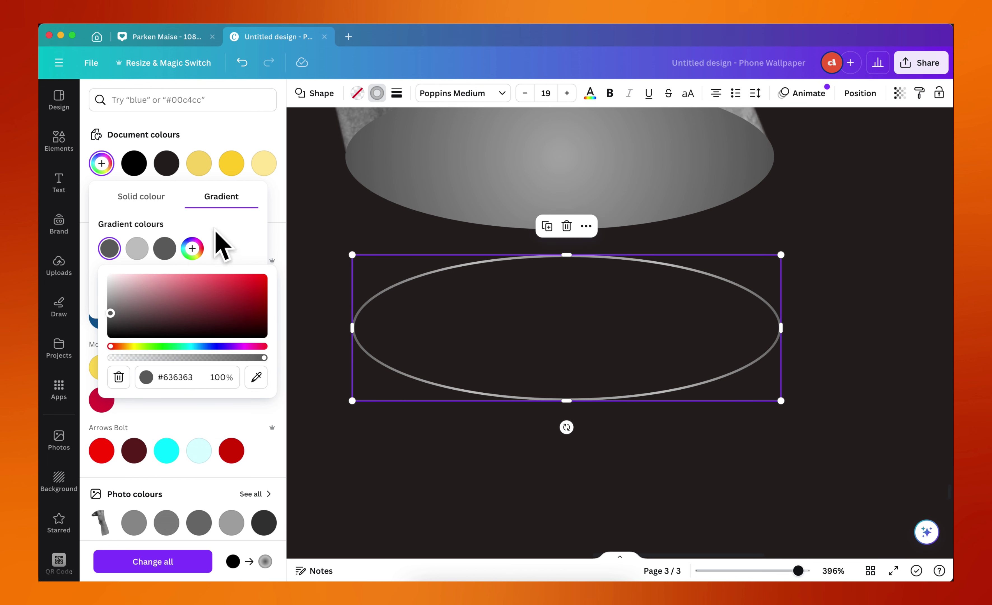
pyautogui.click(245, 243)
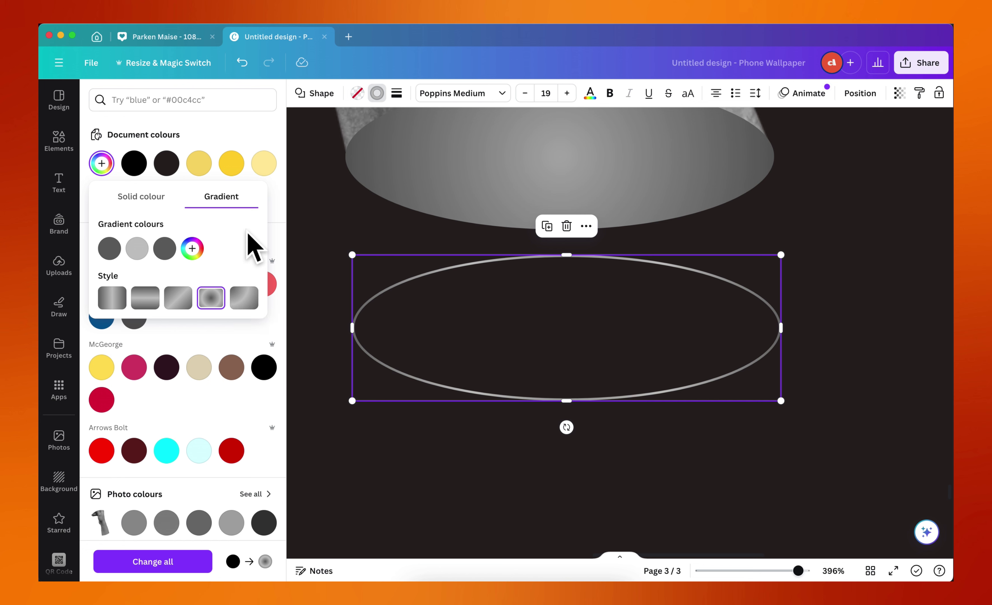
pyautogui.click(234, 139)
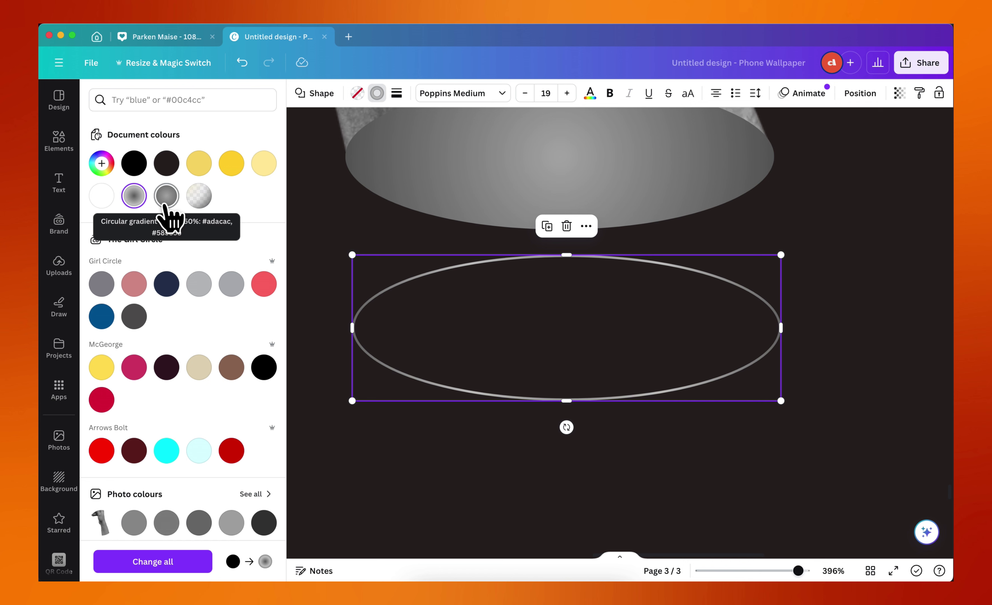
# Reorder the border gradient so the dark grey third colour sits in the middle and the light grey comes last.
pyautogui.click(135, 196)
pyautogui.moveTo(164, 248); pyautogui.dragTo(131, 257)
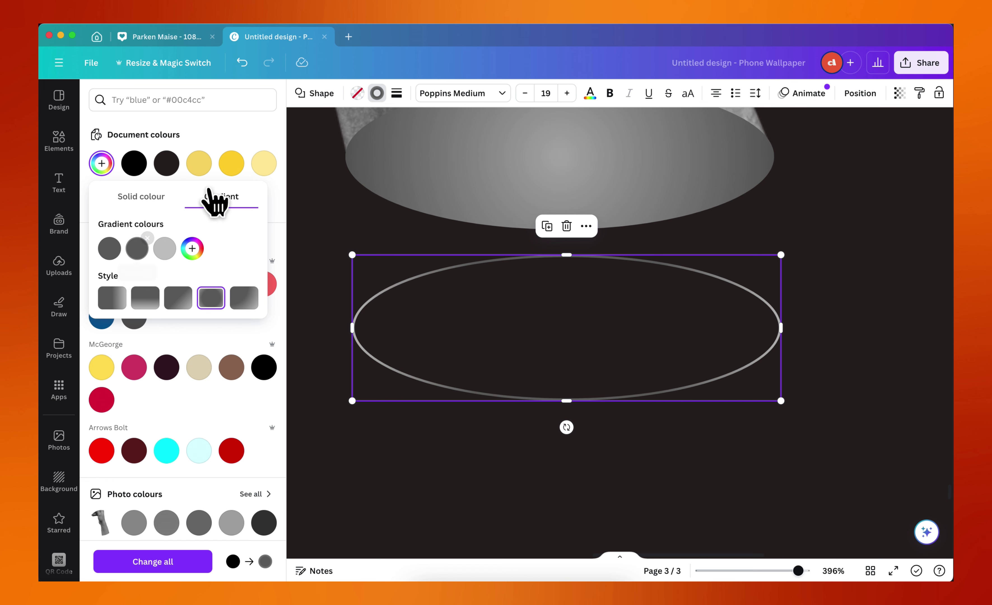
pyautogui.click(235, 131)
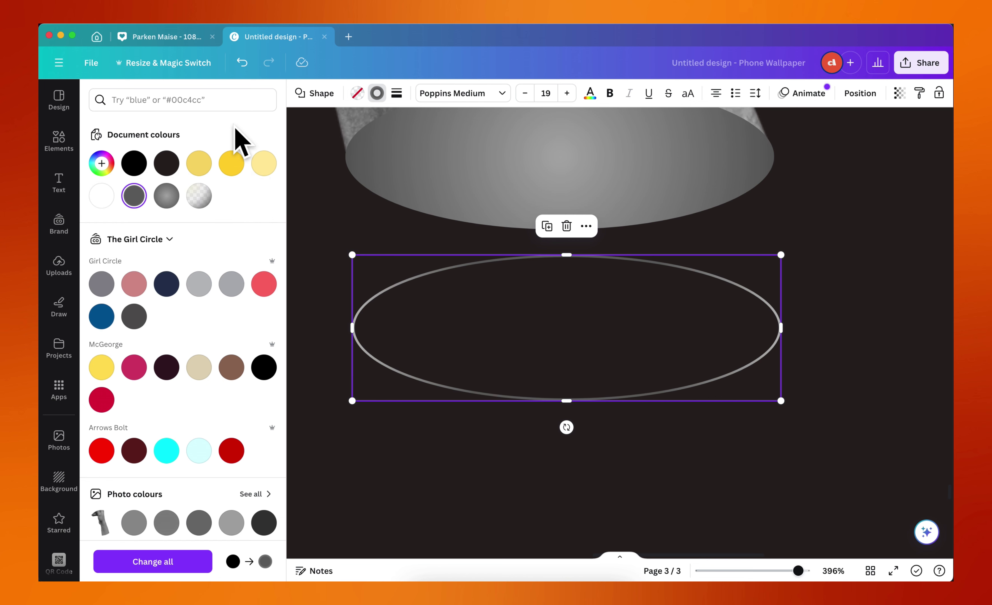
# Lighten the border gradient's last colour to #D7D7D7.
pyautogui.click(135, 196)
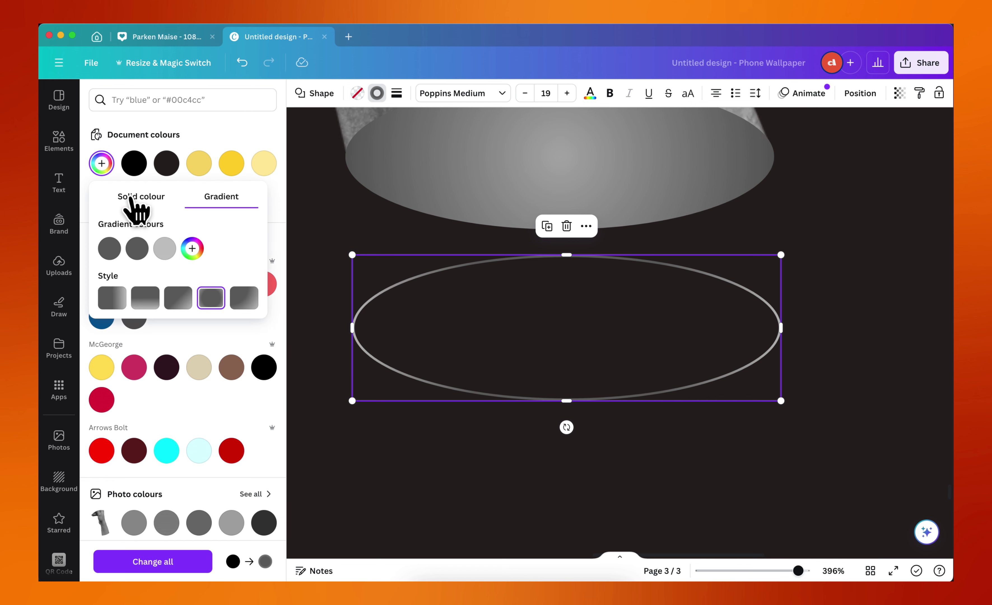
pyautogui.click(164, 249)
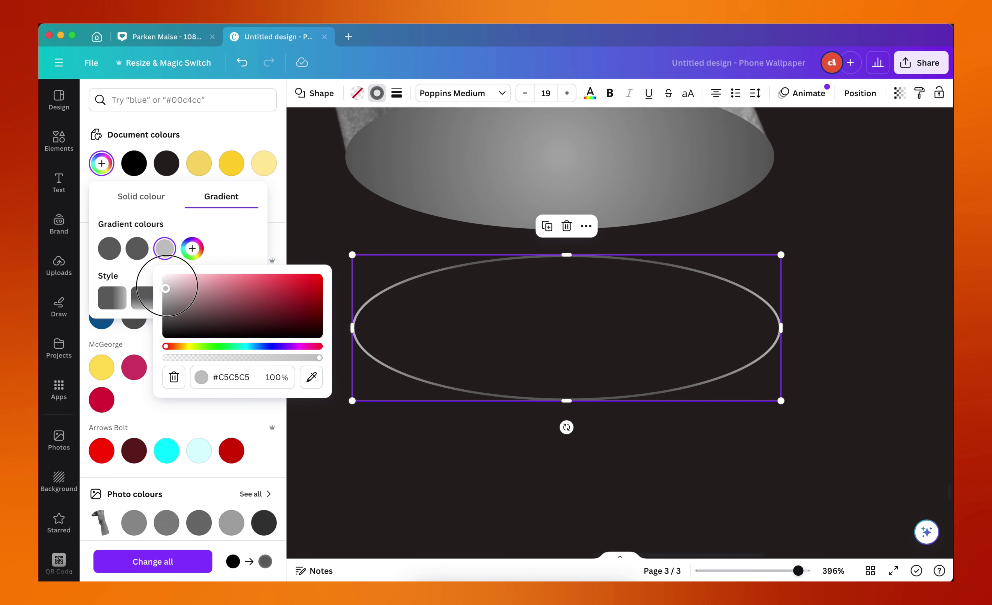
pyautogui.moveTo(166, 288); pyautogui.dragTo(156, 281)
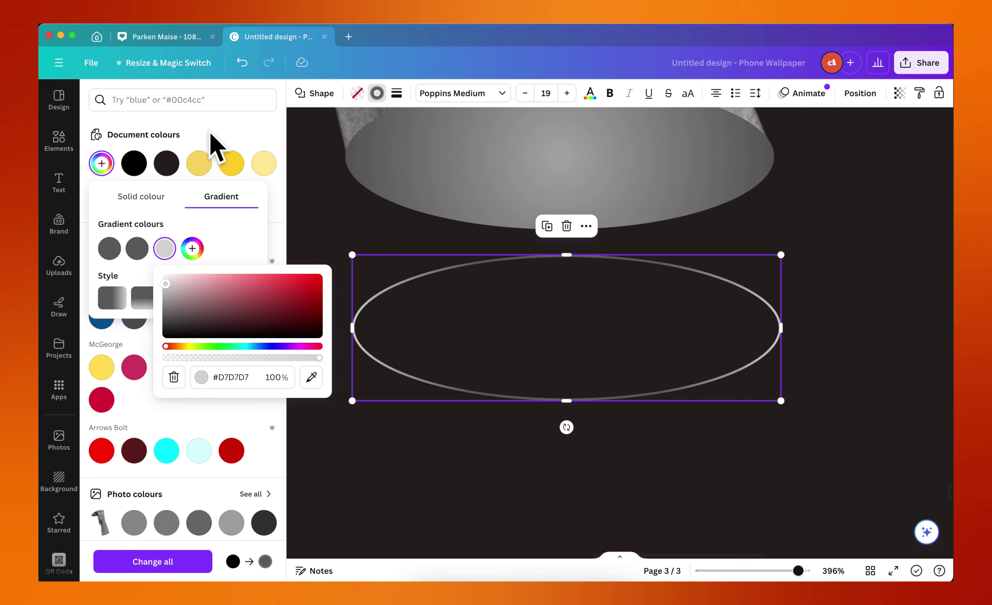
pyautogui.click(226, 129)
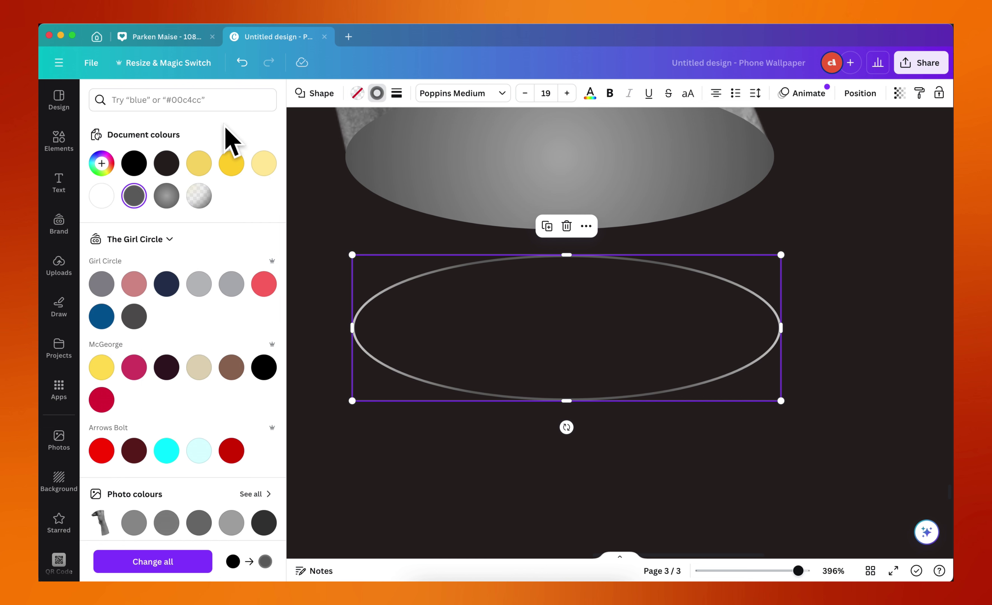
# Try document colours on the outline ellipse's border, ending on the grey circular gradient from #ADACAC to #585858.
pyautogui.click(165, 198)
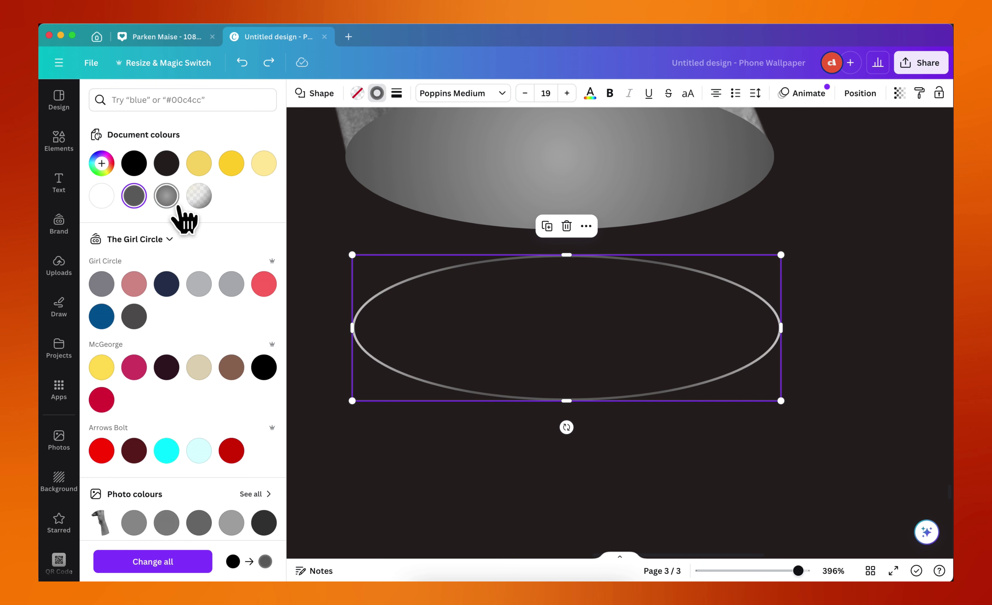
pyautogui.press('super+z')
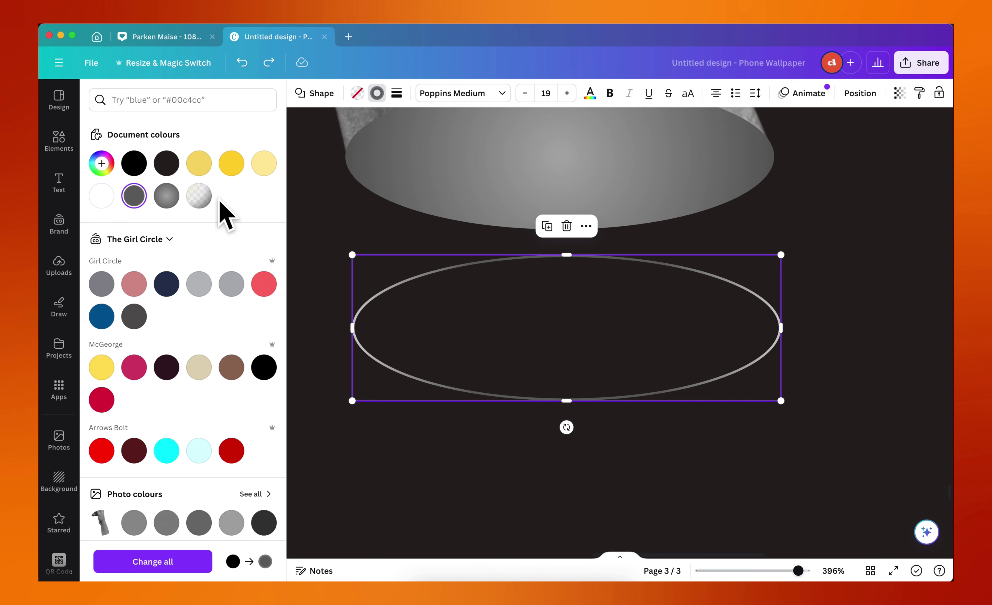
pyautogui.click(167, 197)
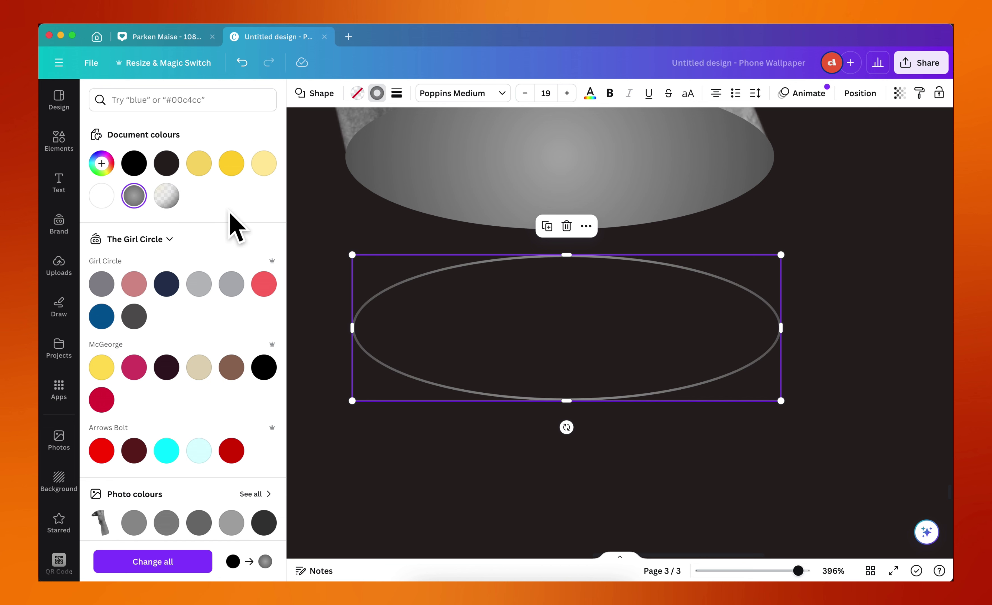
pyautogui.press('super+z')
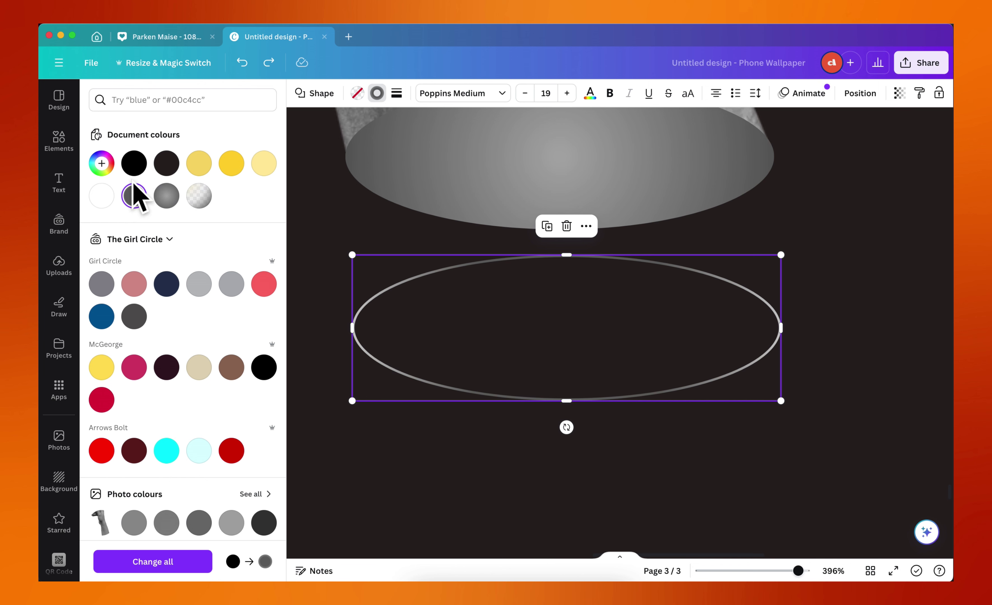
pyautogui.click(167, 162)
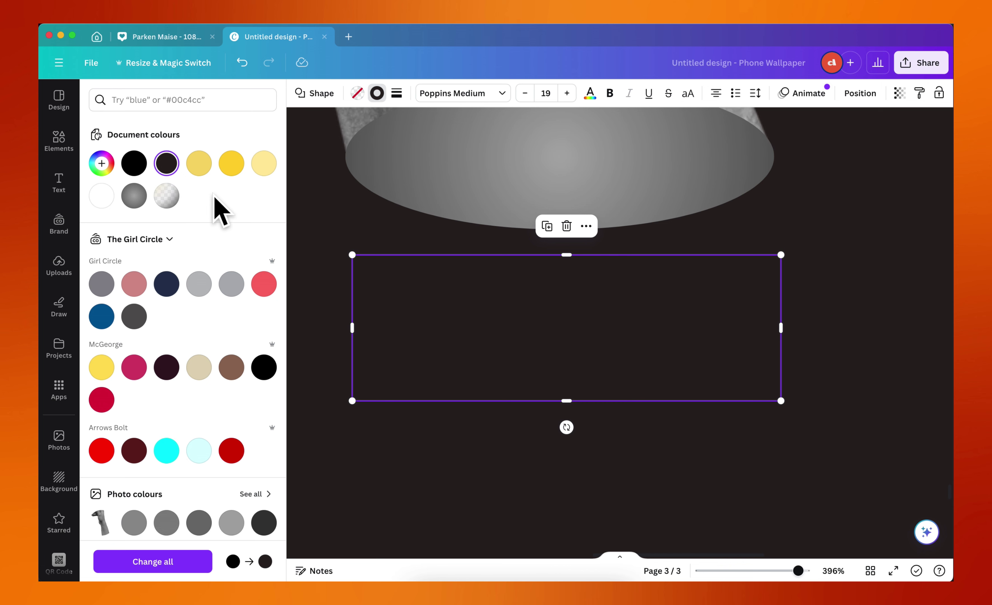
pyautogui.click(134, 197)
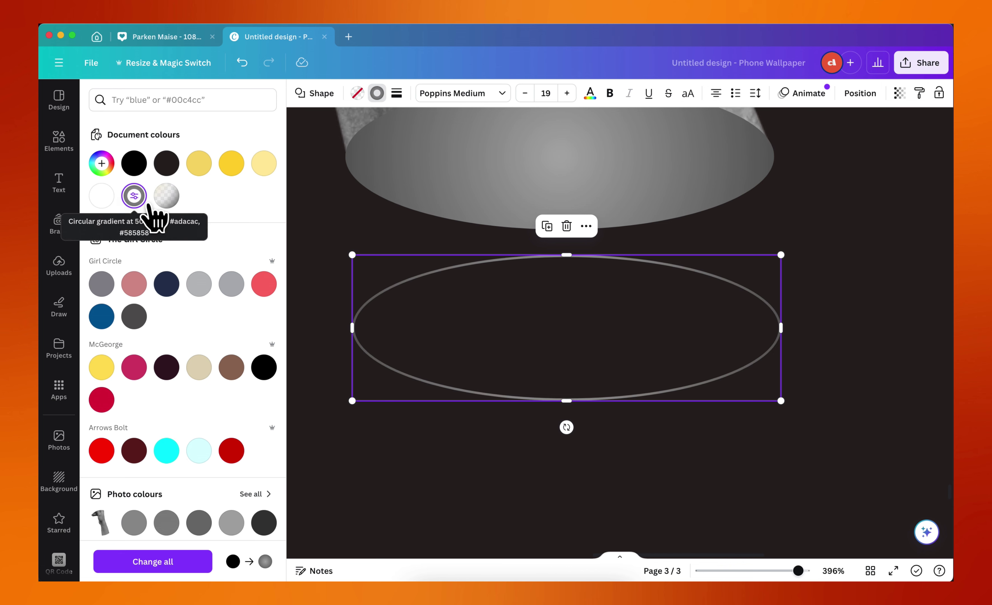
# Move the outline ellipse onto the grey gradient-filled ellipse so their edges coincide at the wrist's cut.
pyautogui.click(340, 220)
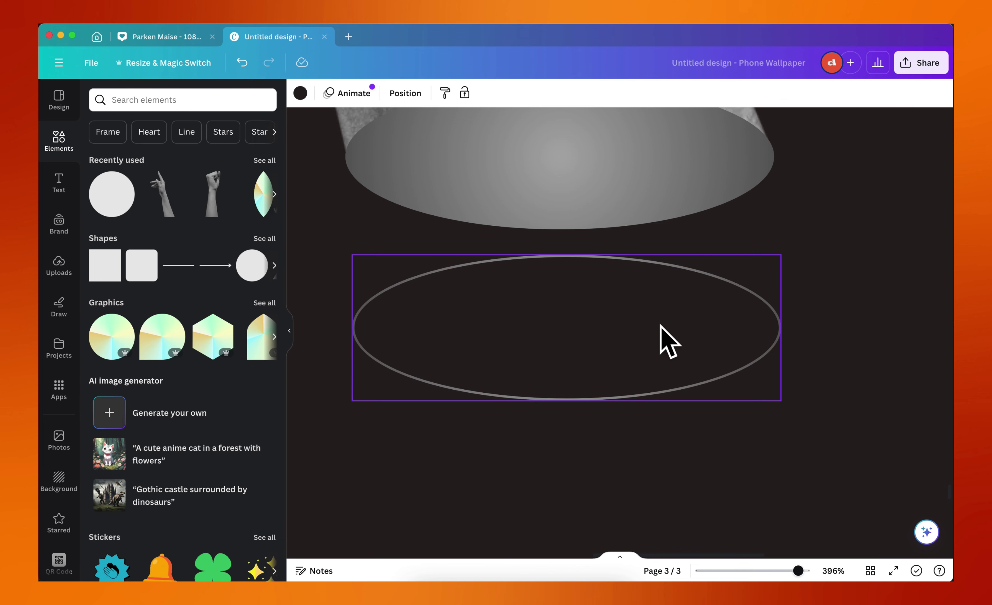
pyautogui.scroll(3, 661, 327)
pyautogui.click(652, 427)
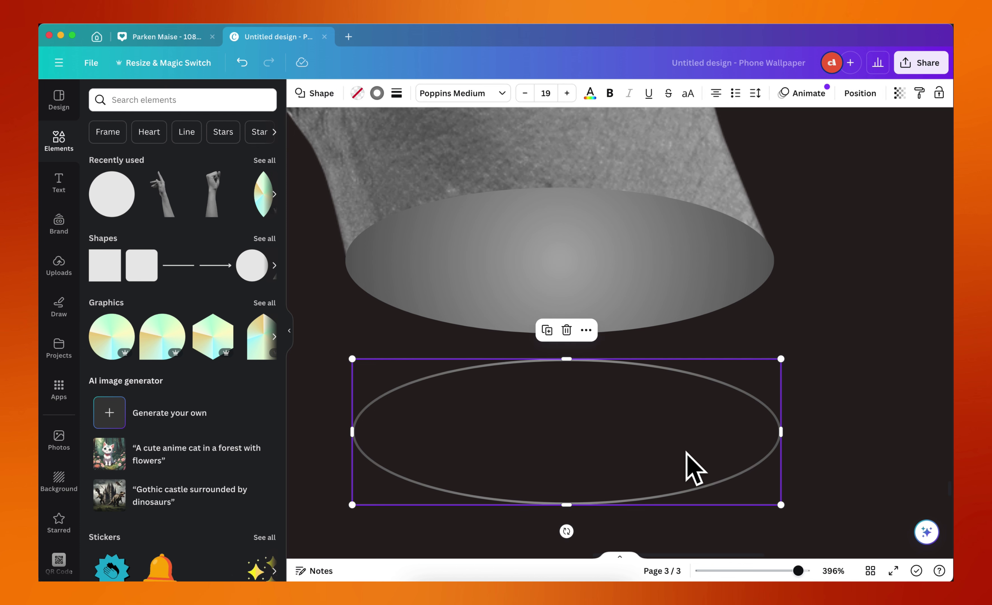
pyautogui.moveTo(686, 452); pyautogui.dragTo(675, 280)
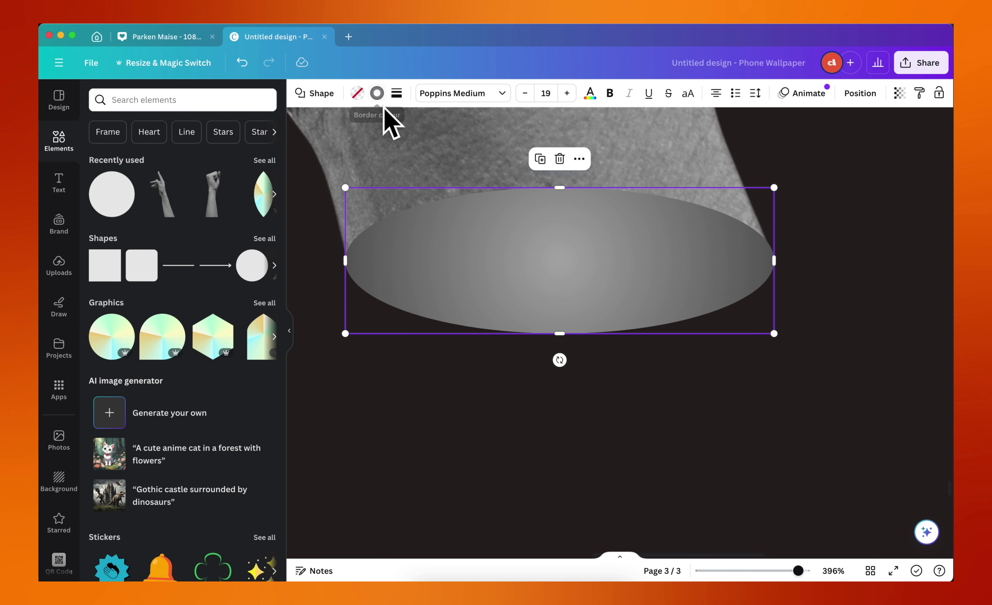
# Apply the document's circular gradient of #FFF6D6, #DEDEDE and #282828 to the outline ellipse's border and inspect its middle colour.
pyautogui.click(376, 94)
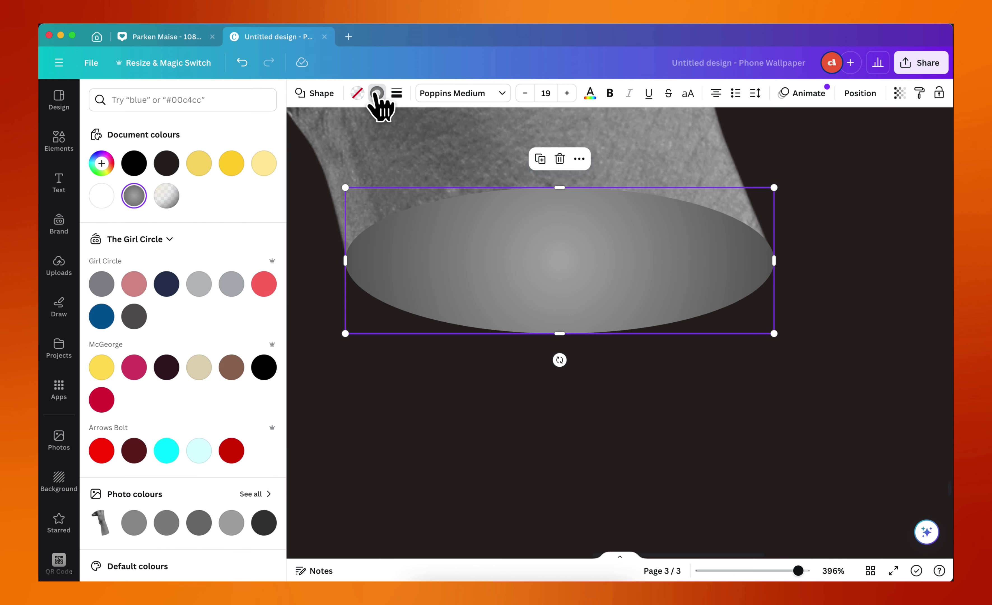
pyautogui.click(167, 197)
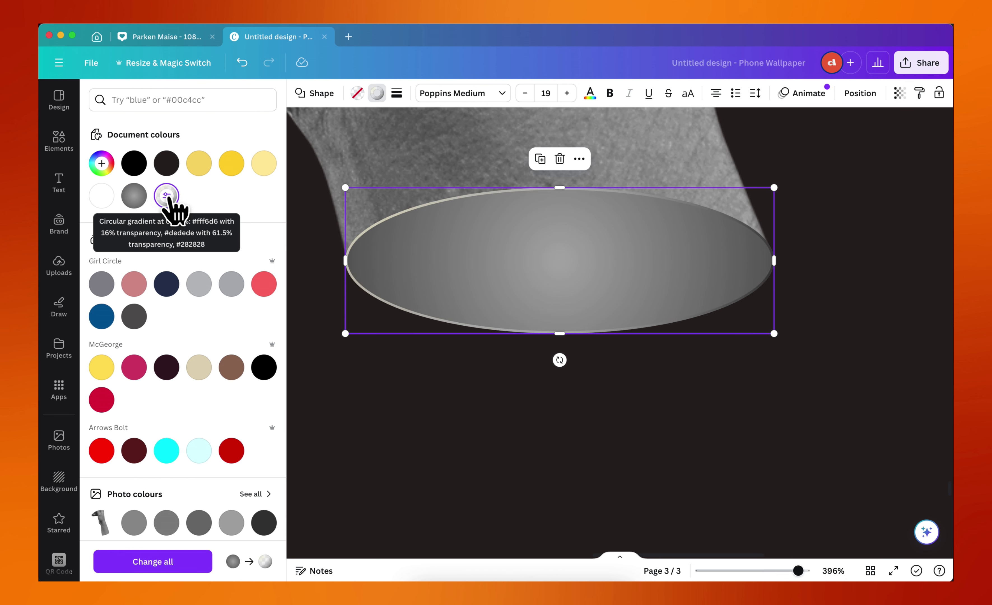
pyautogui.click(167, 196)
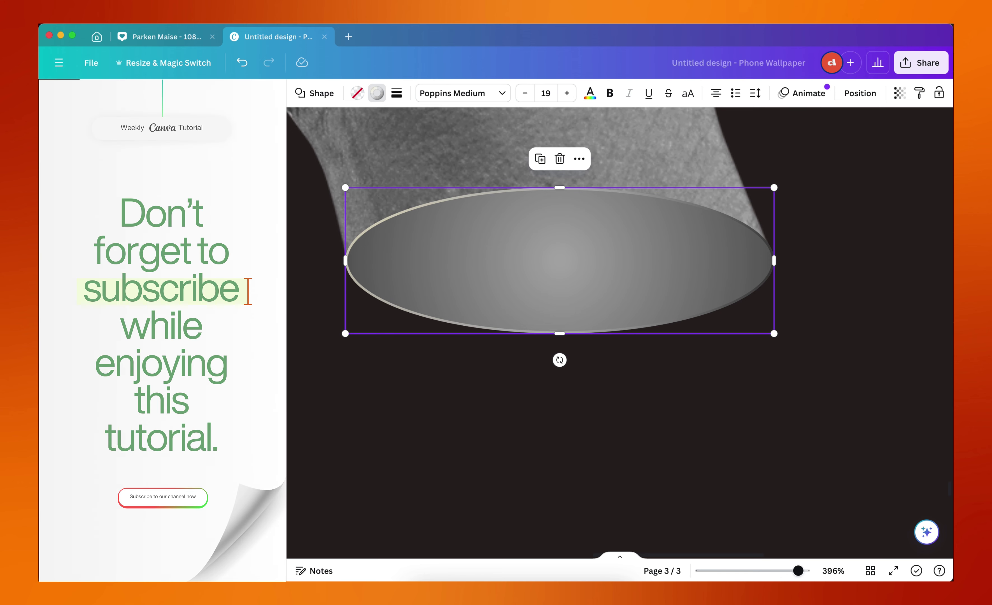
pyautogui.click(137, 248)
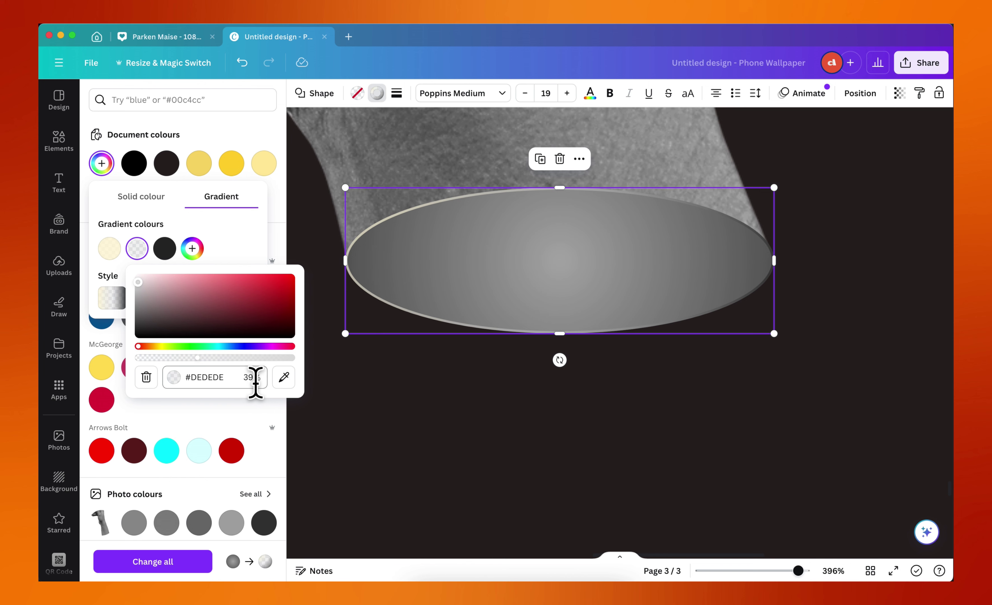
pyautogui.click(443, 390)
pyautogui.click(426, 263)
pyautogui.click(565, 417)
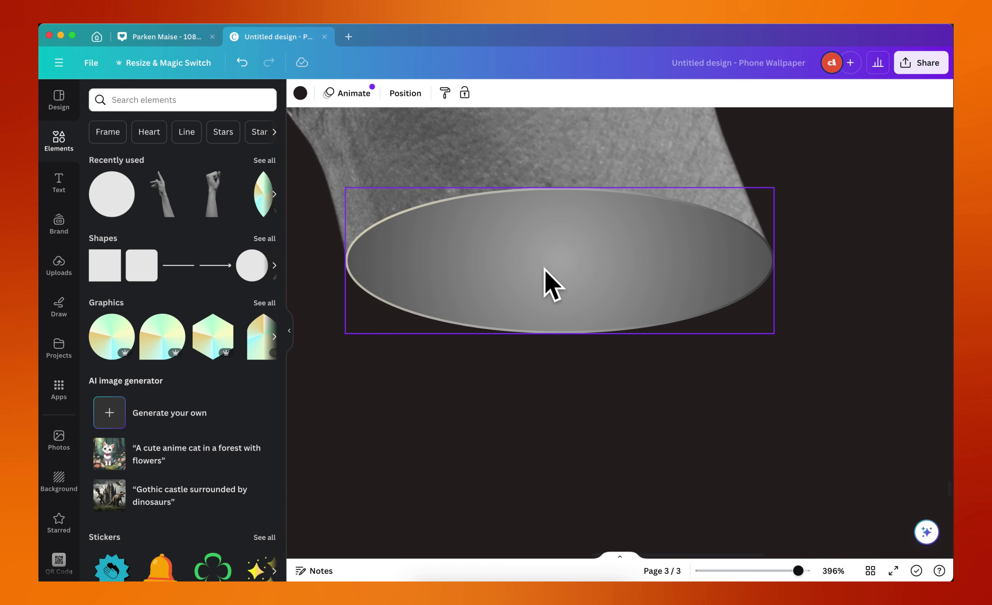
pyautogui.scroll(-5, 544, 284)
pyautogui.scroll(-3, 570, 277)
pyautogui.click(566, 257)
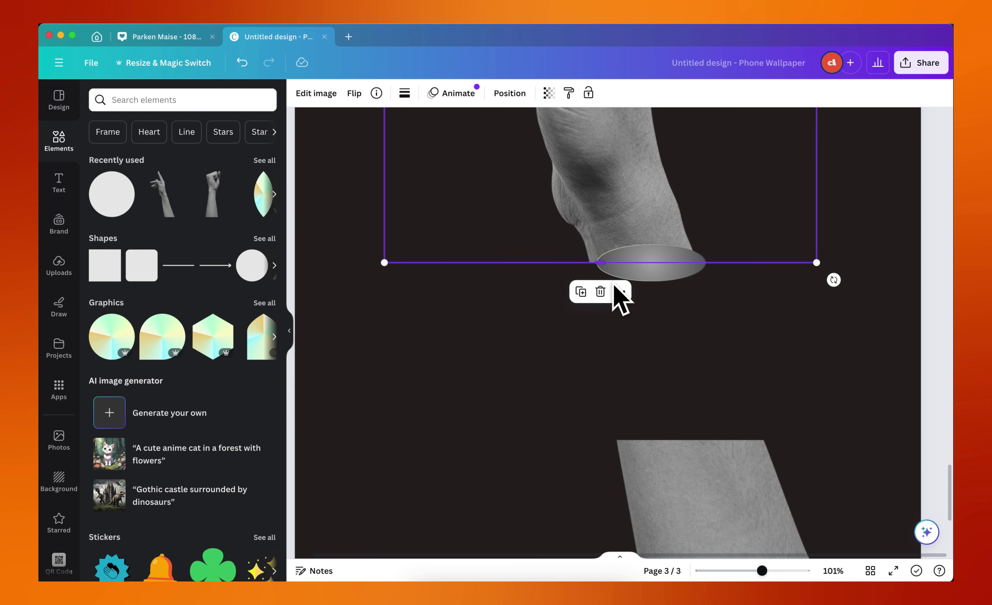
pyautogui.press('super+z')
pyautogui.click(892, 361)
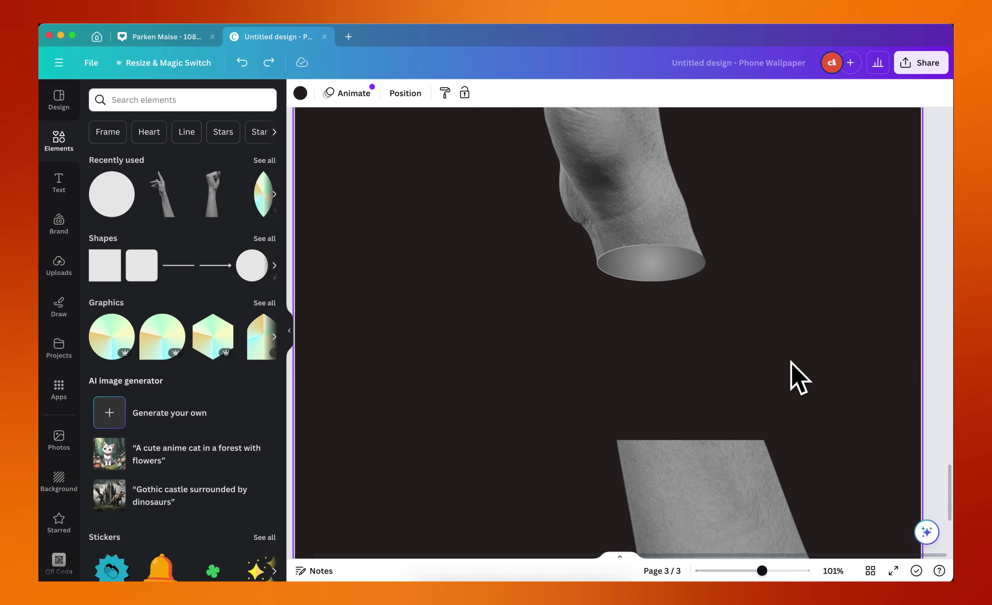
# Select both ellipses at the wrist together and move them down until their upper edge meets the hand's straight cut.
pyautogui.scroll(-4, 791, 362)
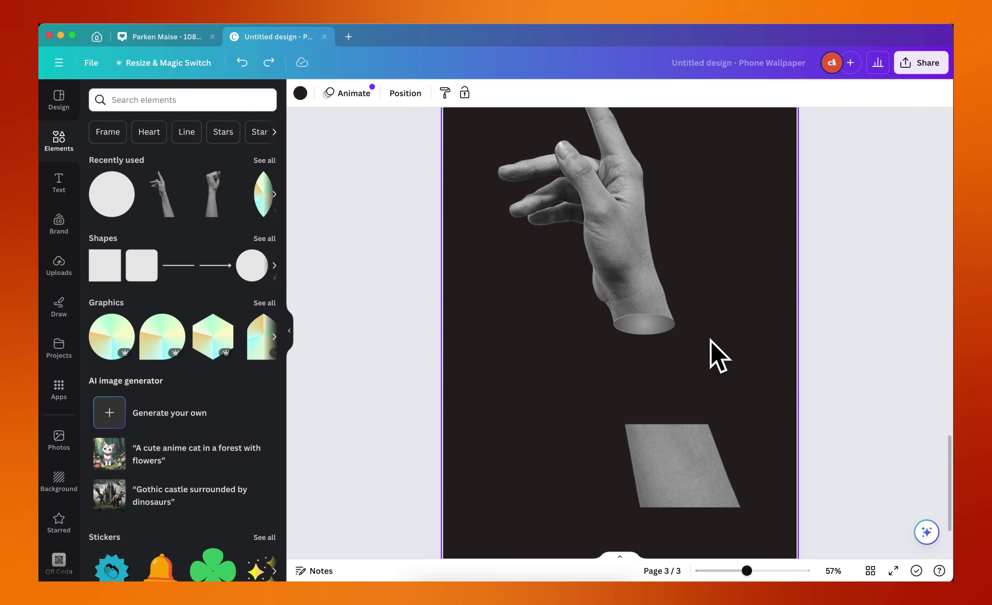
pyautogui.scroll(8, 711, 340)
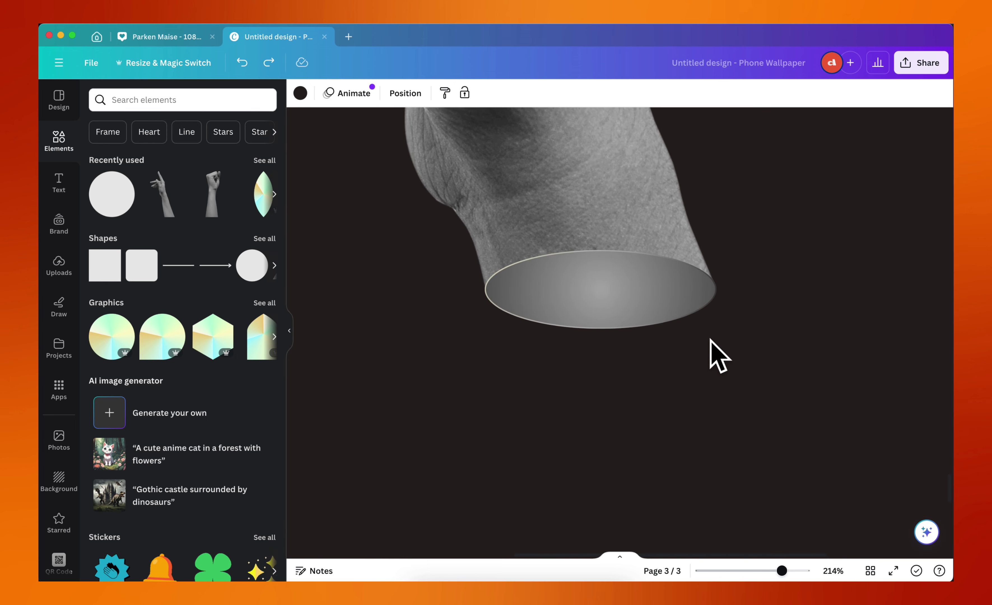
pyautogui.scroll(3, 710, 340)
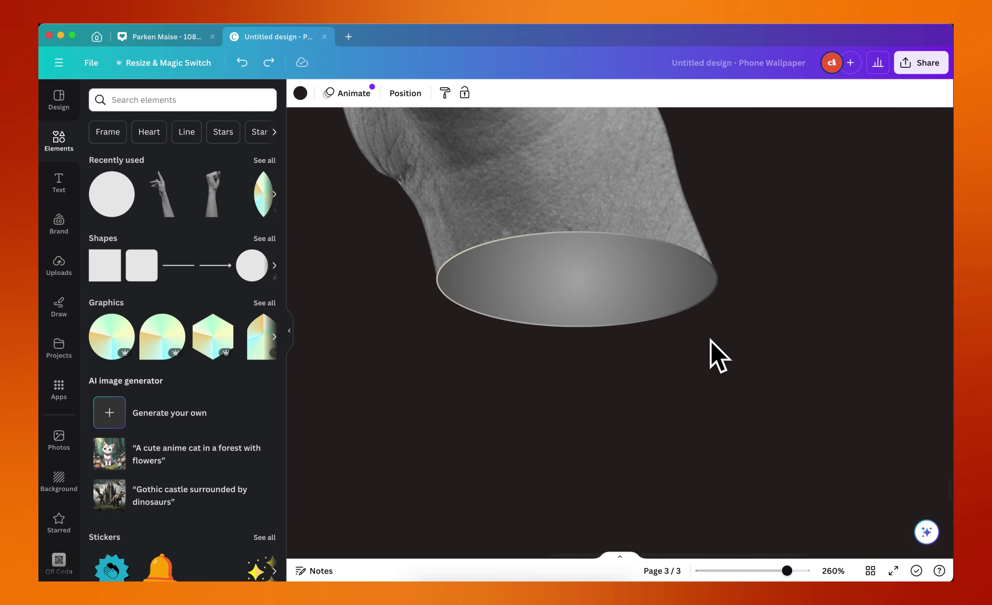
pyautogui.scroll(-4, 711, 340)
pyautogui.moveTo(497, 412); pyautogui.dragTo(690, 261)
pyautogui.moveTo(617, 305); pyautogui.dragTo(623, 335)
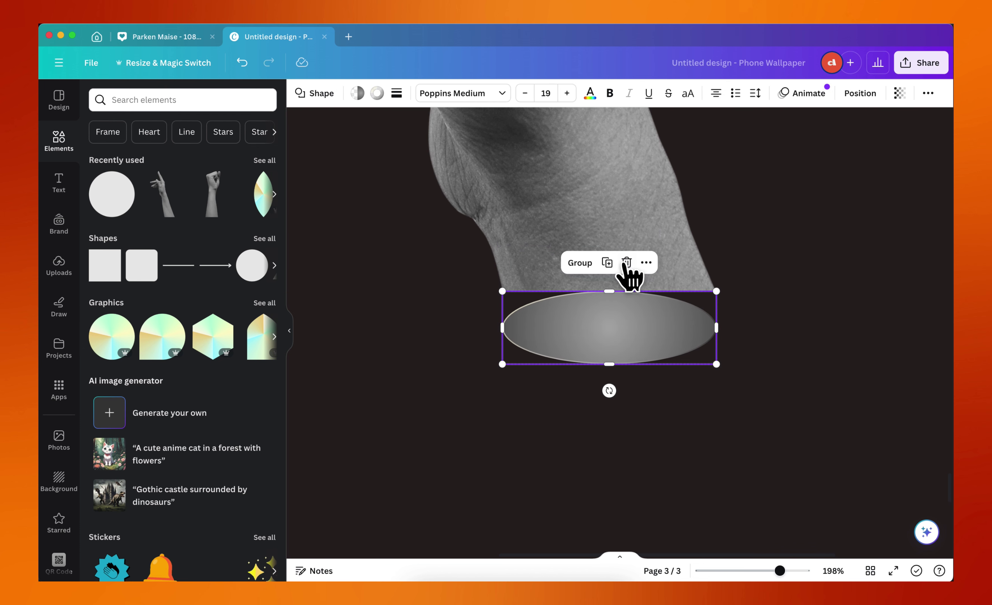
# Move the hand image down behind the ellipses and shift both ellipses sideways to align with the wrist's right edge.
pyautogui.click(611, 225)
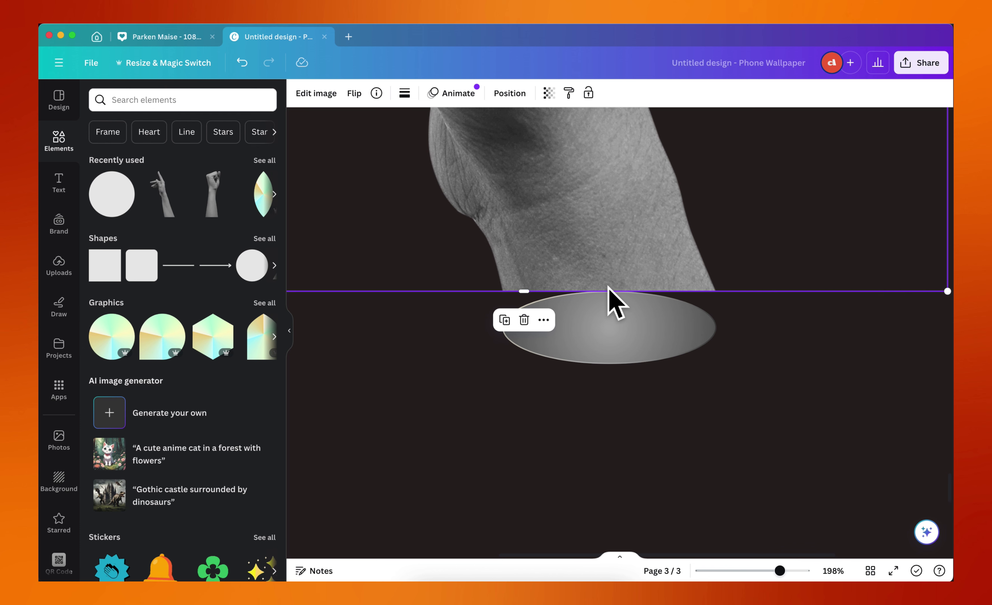
pyautogui.moveTo(607, 288); pyautogui.dragTo(624, 340)
pyautogui.click(613, 355)
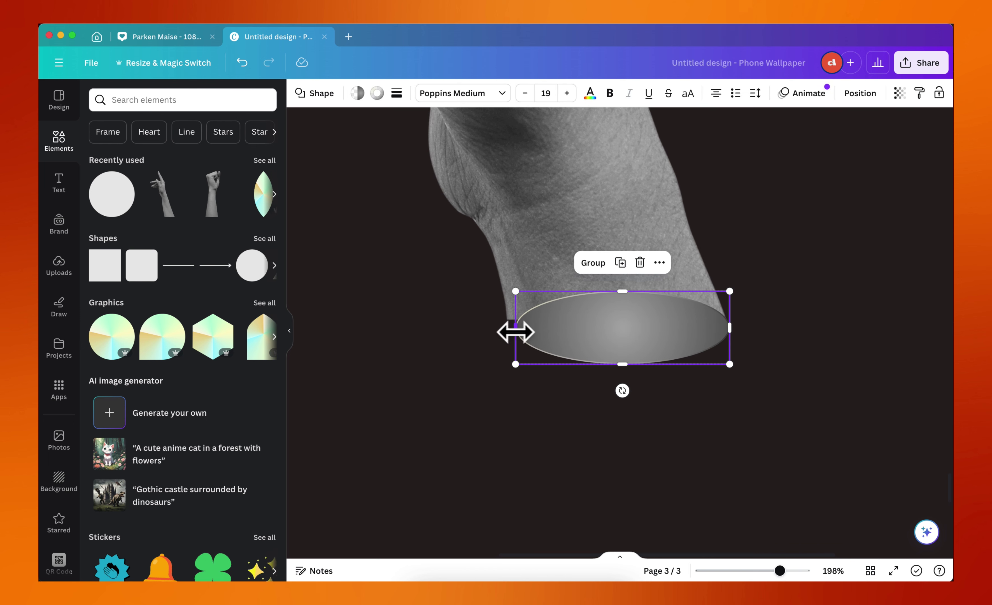
# Widen both ellipses together on their left side so they match the wrist's left edge.
pyautogui.moveTo(515, 332); pyautogui.dragTo(504, 333)
pyautogui.press('Escape')
pyautogui.scroll(3, 504, 333)
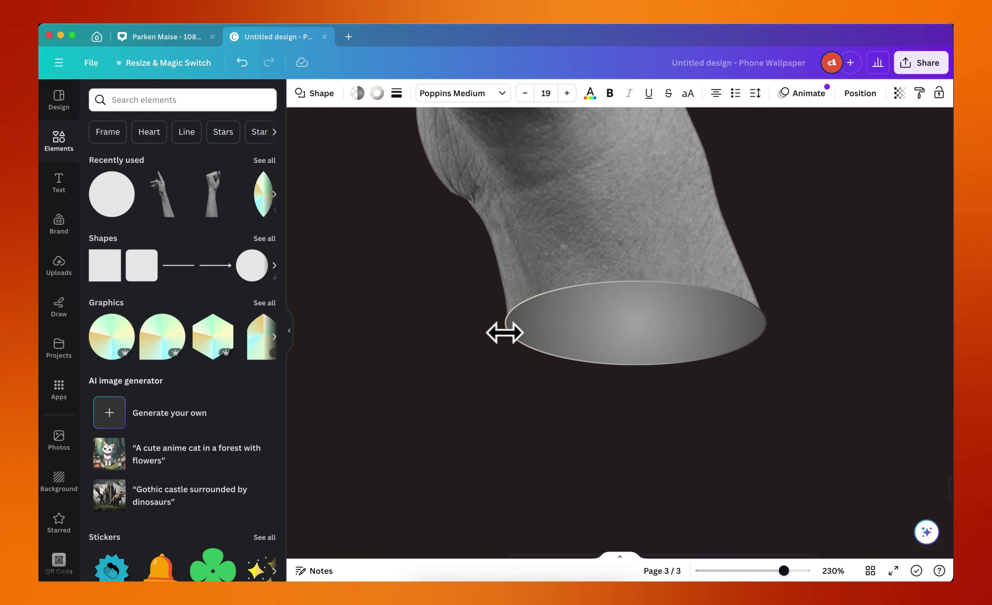
pyautogui.scroll(5, 504, 332)
pyautogui.moveTo(503, 317); pyautogui.dragTo(505, 341)
pyautogui.press('Escape')
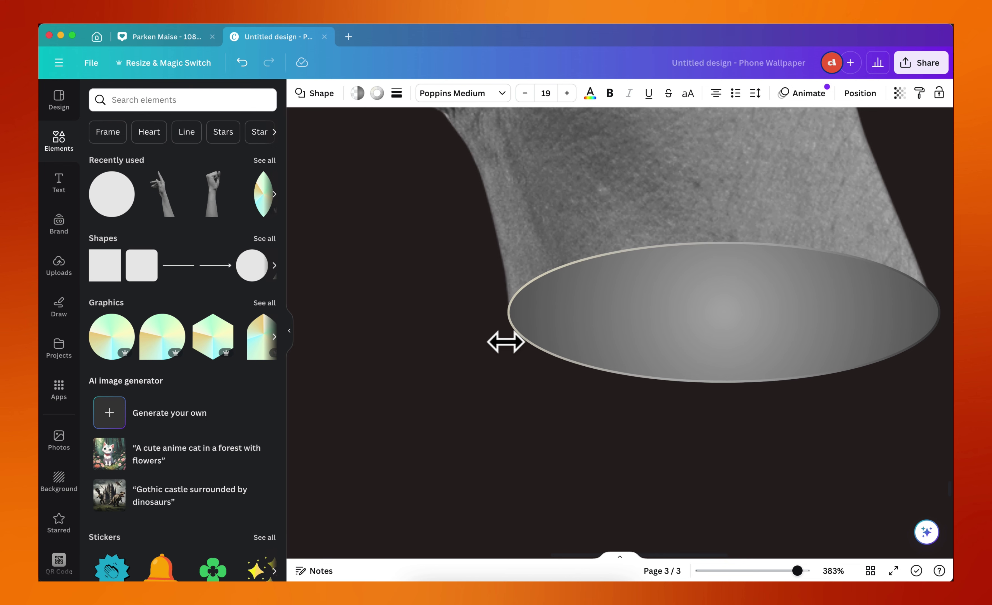
# Try to adjust the right end of the outline ellipse at the wrist's right edge.
pyautogui.click(687, 377)
pyautogui.scroll(-10, 682, 432)
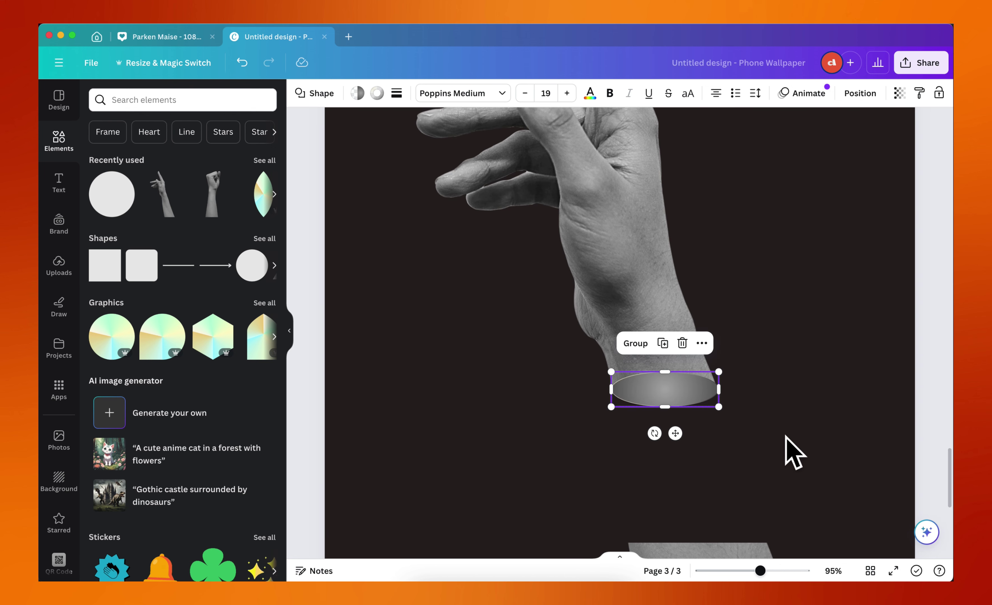
pyautogui.click(794, 452)
pyautogui.scroll(15, 786, 436)
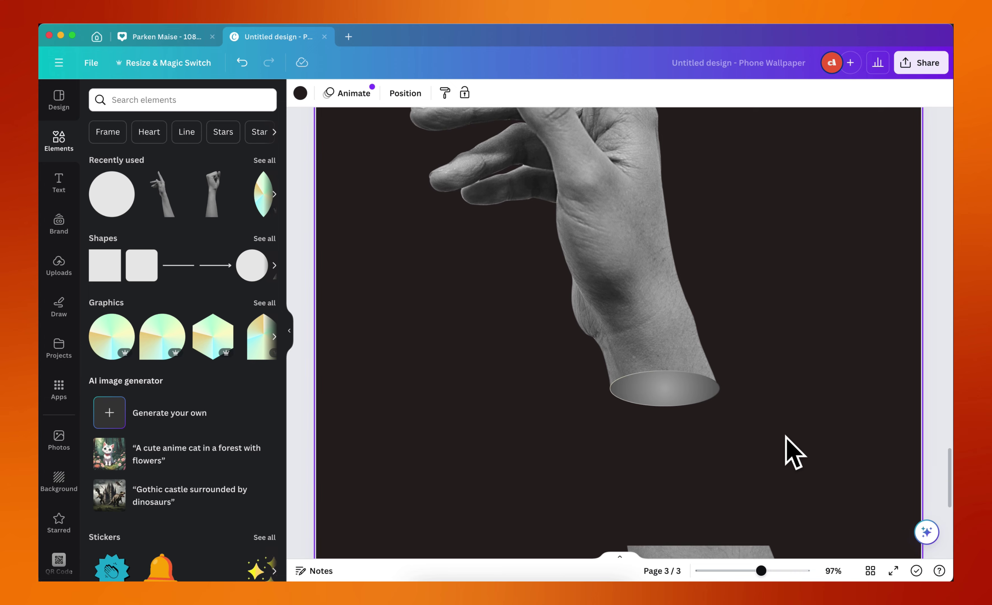
pyautogui.scroll(2, 420, 380)
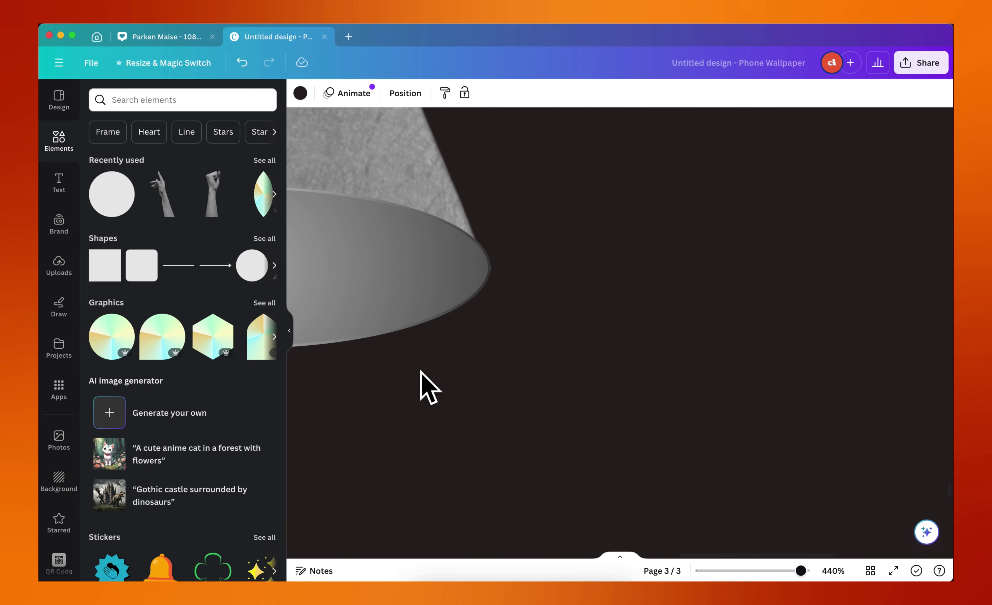
pyautogui.scroll(2, 421, 380)
pyautogui.click(428, 329)
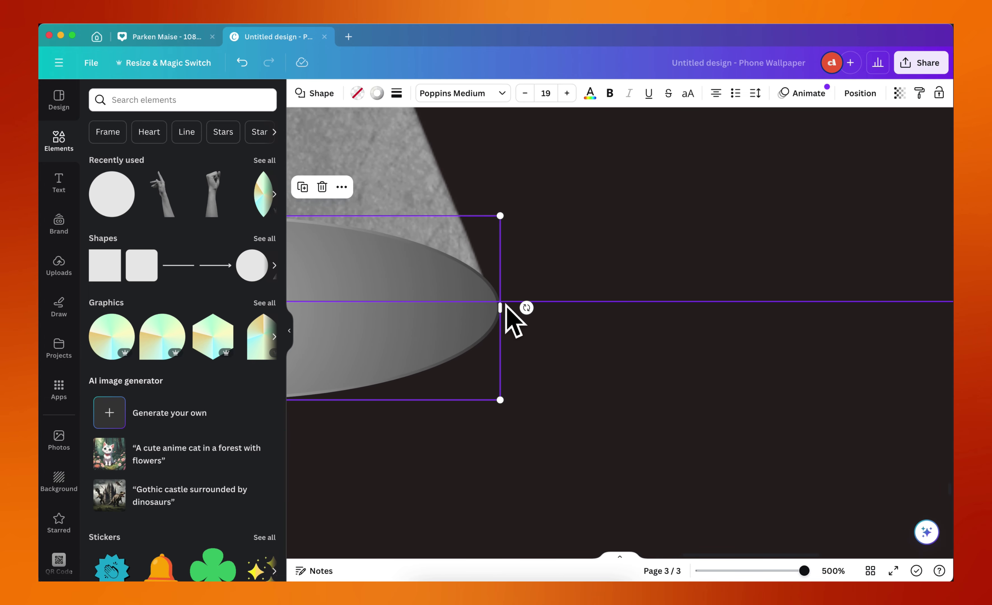
pyautogui.moveTo(504, 306); pyautogui.dragTo(500, 332)
pyautogui.press('super+z')
pyautogui.click(432, 312)
# Fit the left ends of the wrist's outline and fill ellipses exactly to the wrist's left edge, keeping both ellipses aligned.
pyautogui.scroll(-5, 554, 342)
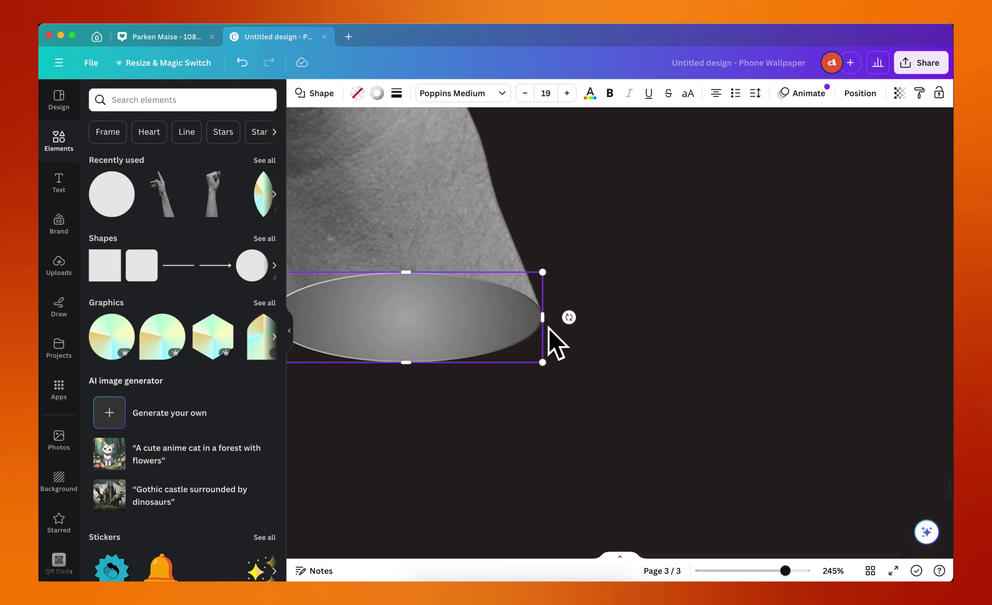
pyautogui.hscroll(-5, 550, 343)
pyautogui.scroll(5, 478, 338)
pyautogui.scroll(1, 478, 337)
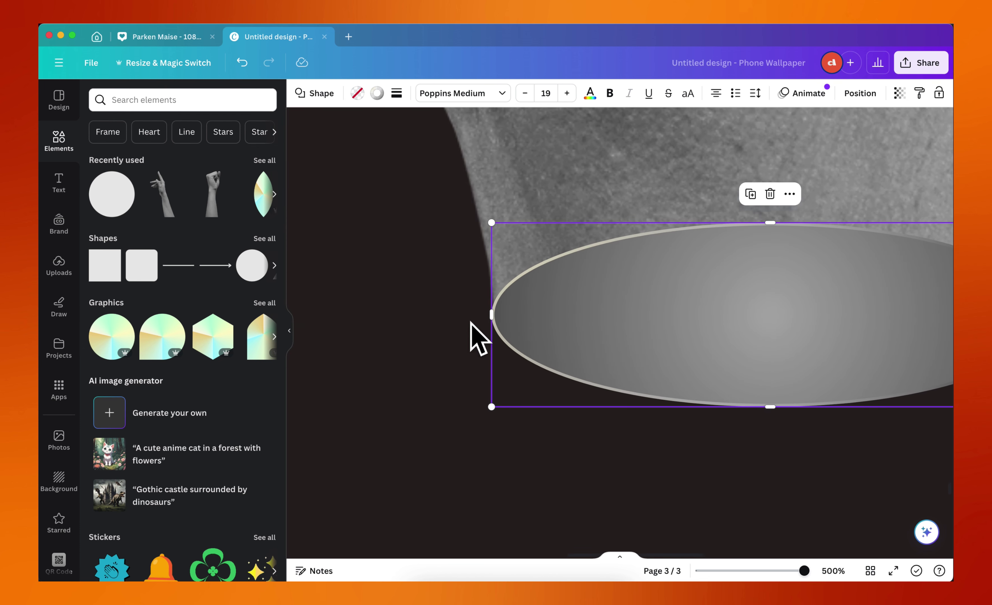
pyautogui.moveTo(489, 313); pyautogui.dragTo(492, 337)
pyautogui.click(500, 313)
pyautogui.click(604, 326)
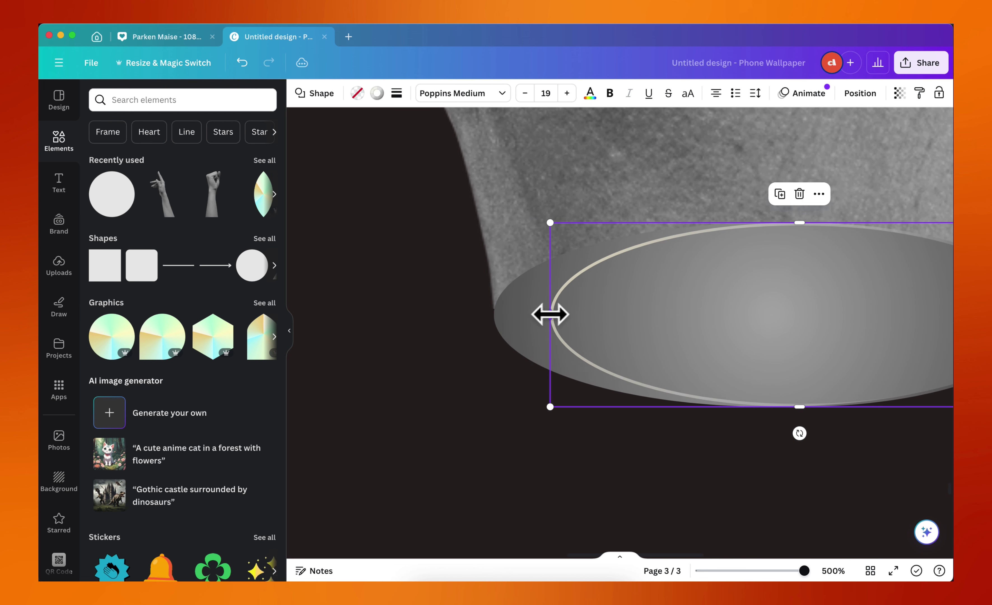
pyautogui.moveTo(550, 314); pyautogui.dragTo(494, 401)
pyautogui.click(500, 323)
pyautogui.click(583, 336)
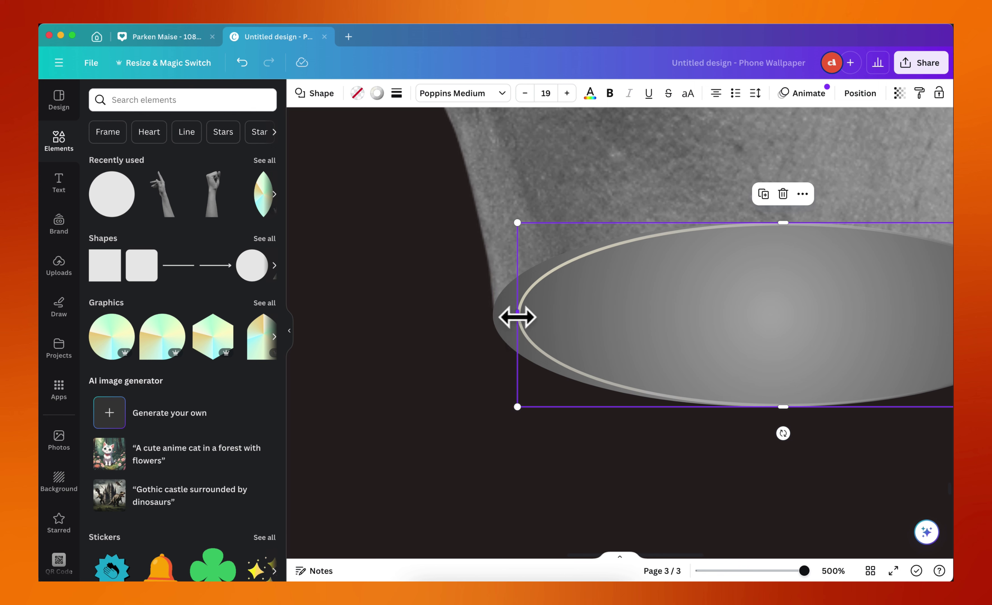
pyautogui.moveTo(518, 317); pyautogui.dragTo(492, 321)
pyautogui.scroll(-10, 492, 324)
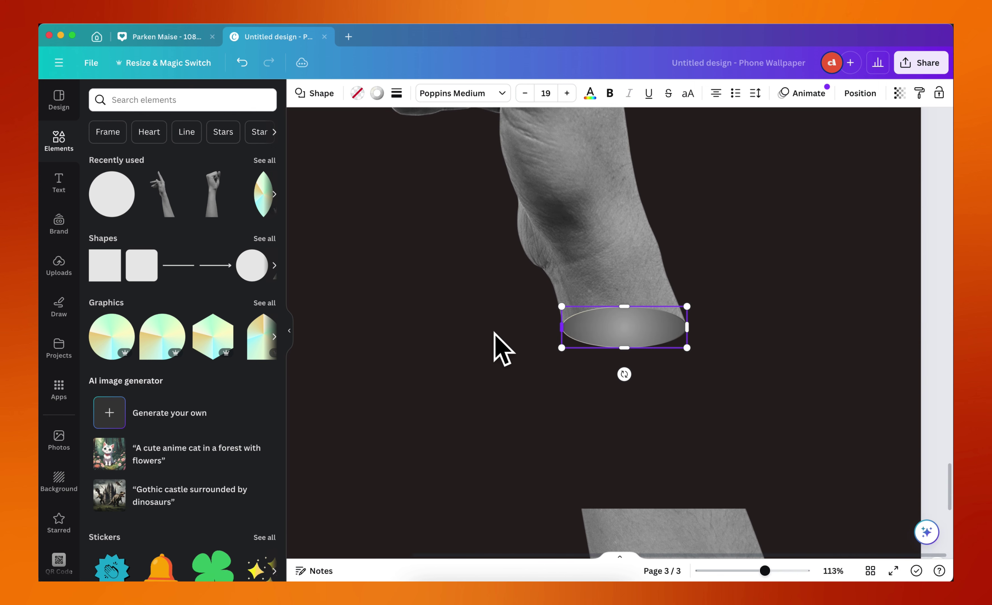
pyautogui.click(754, 387)
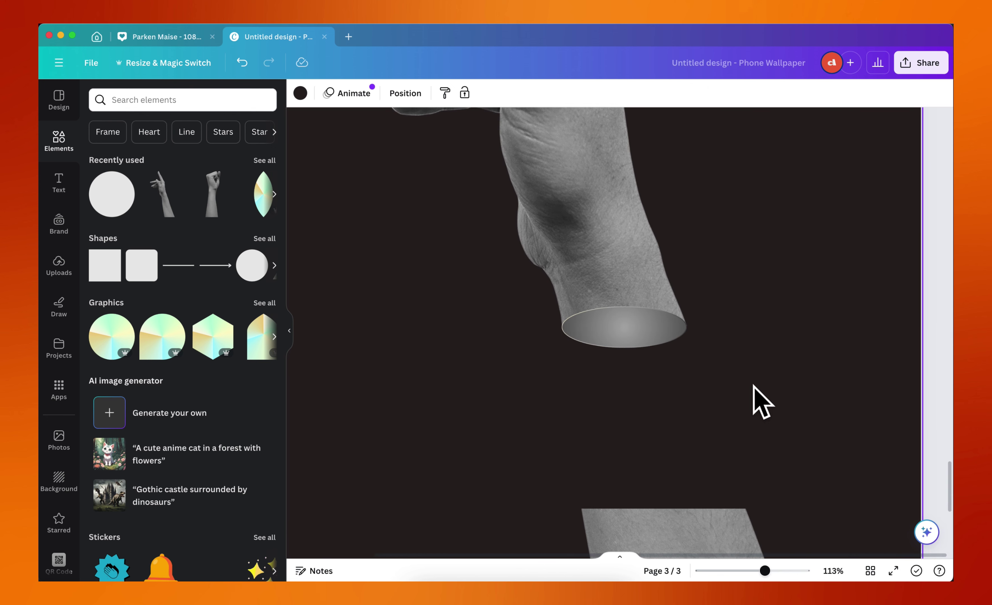
pyautogui.click(745, 403)
pyautogui.click(794, 250)
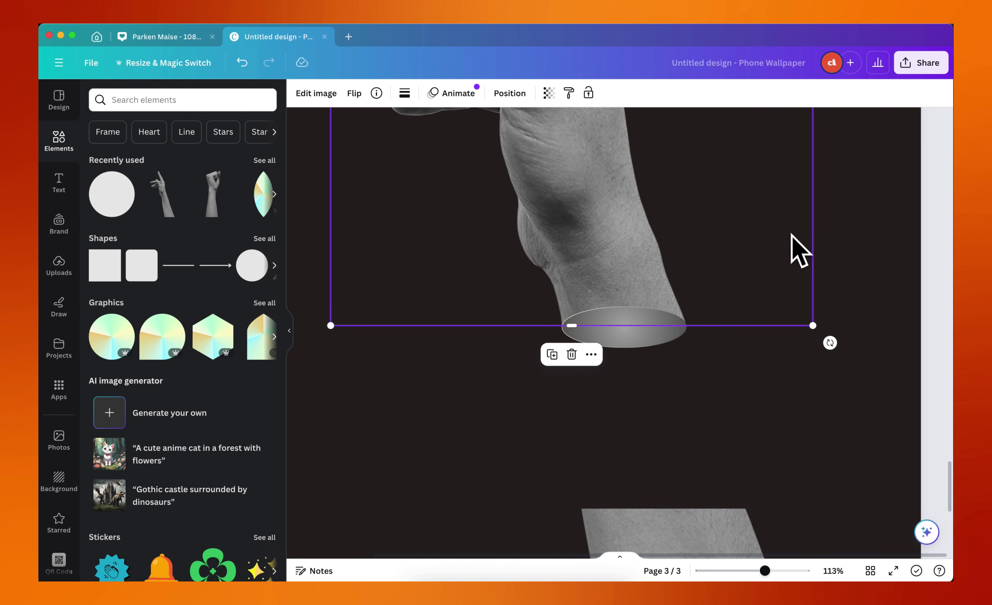
pyautogui.click(820, 368)
# Crop the empty area beside the forearm piece so its frame ends just outside the arm's left edge.
pyautogui.scroll(-3, 820, 368)
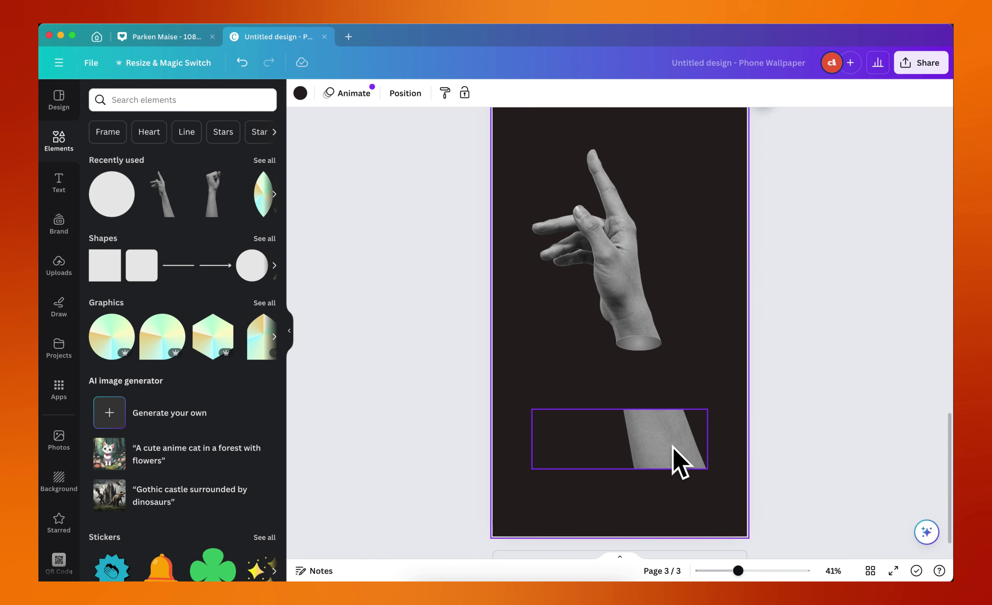
pyautogui.click(692, 441)
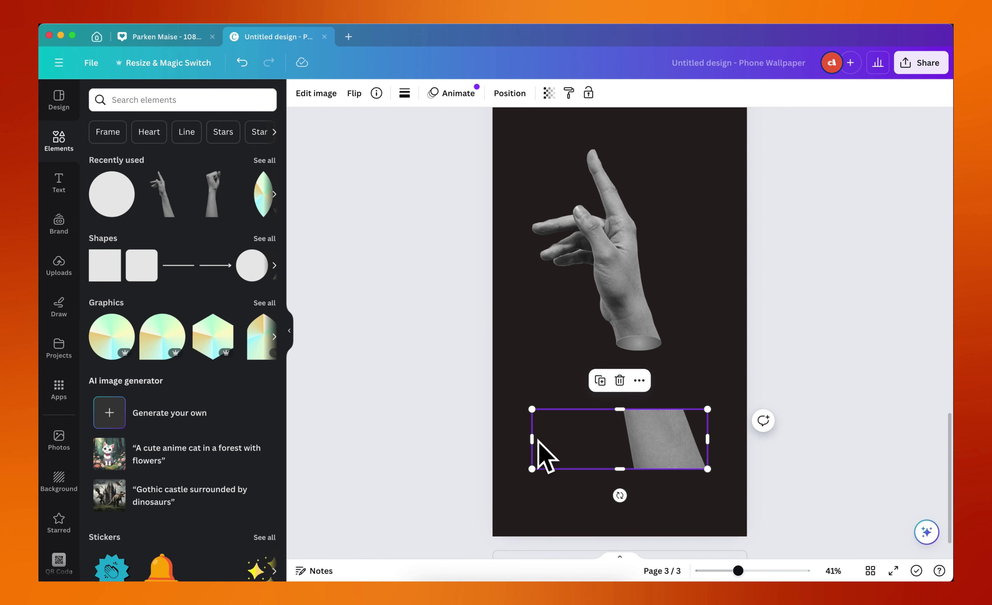
pyautogui.moveTo(538, 439); pyautogui.dragTo(616, 440)
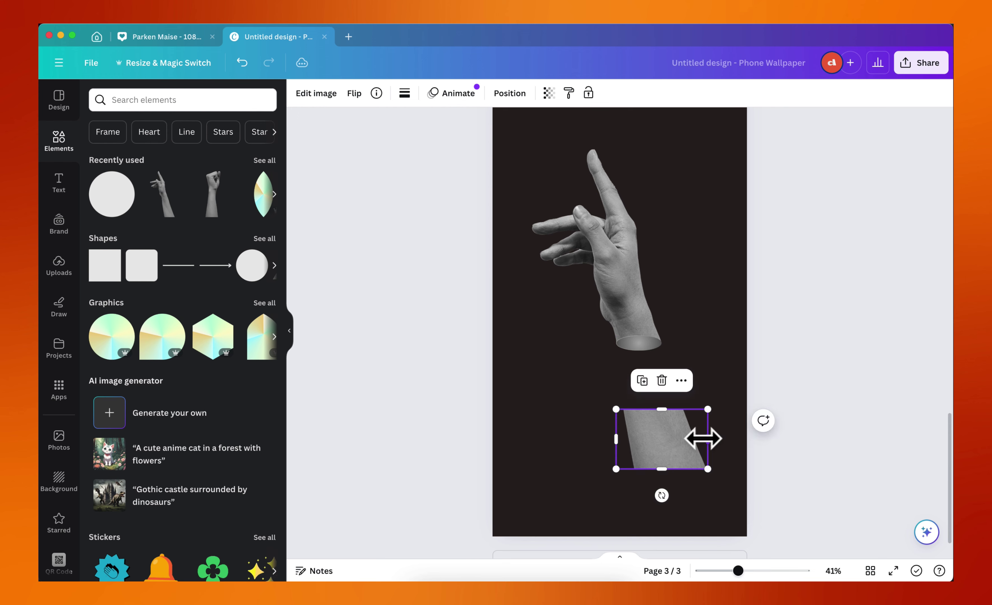
# Duplicate both wrist ellipses together and place the copies on the forearm piece's upper cut, aligned with its left corner.
pyautogui.scroll(5, 702, 438)
pyautogui.scroll(-1, 671, 383)
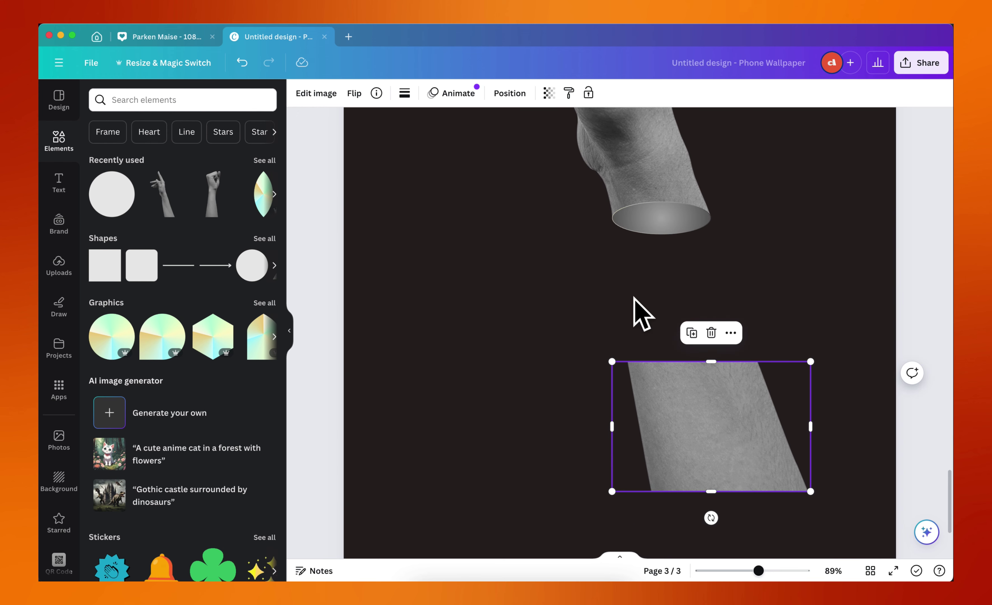
pyautogui.click(685, 230)
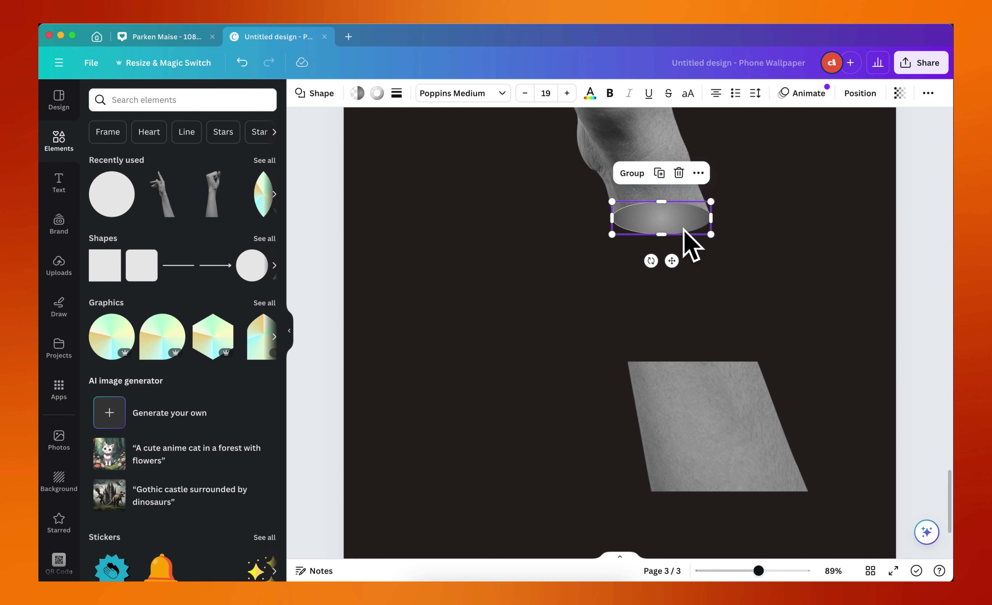
pyautogui.moveTo(684, 223); pyautogui.dragTo(698, 365)
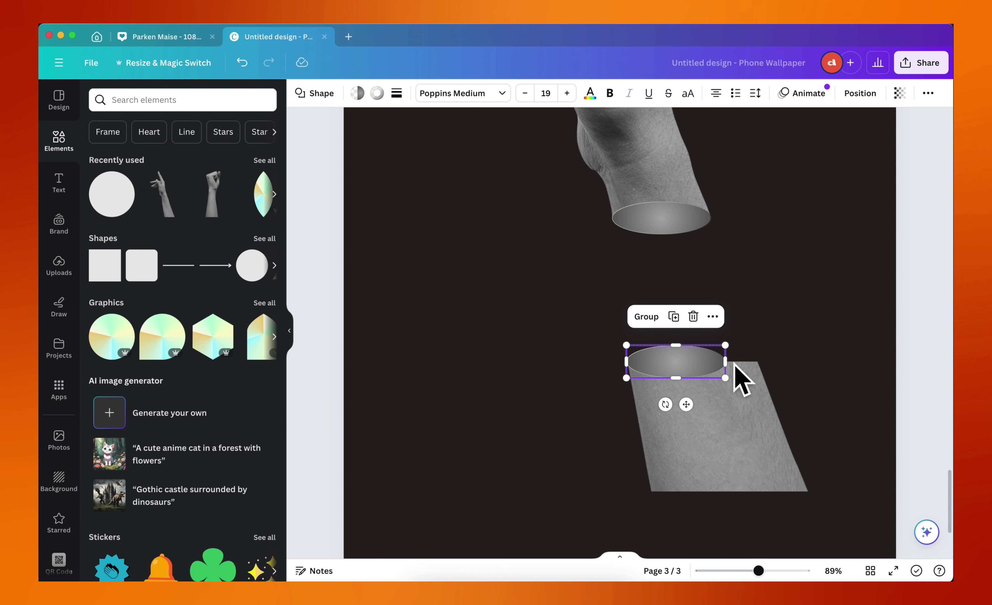
# Widen both copied ellipses together until they reach the right corner of the forearm piece's upper cut.
pyautogui.scroll(8, 731, 360)
pyautogui.scroll(3, 733, 361)
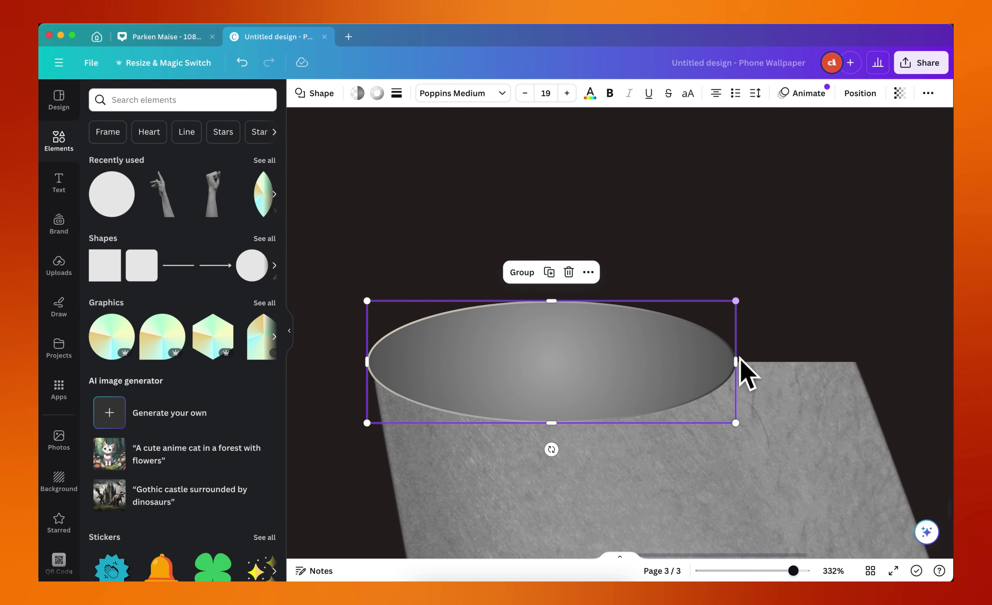
pyautogui.moveTo(736, 359); pyautogui.dragTo(855, 381)
pyautogui.click(910, 387)
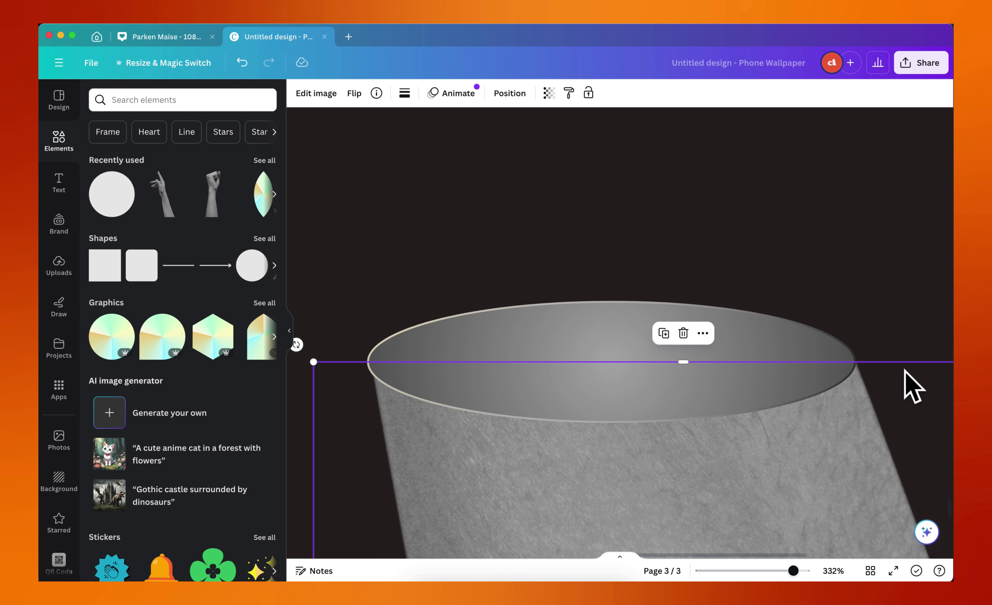
pyautogui.scroll(-10, 902, 358)
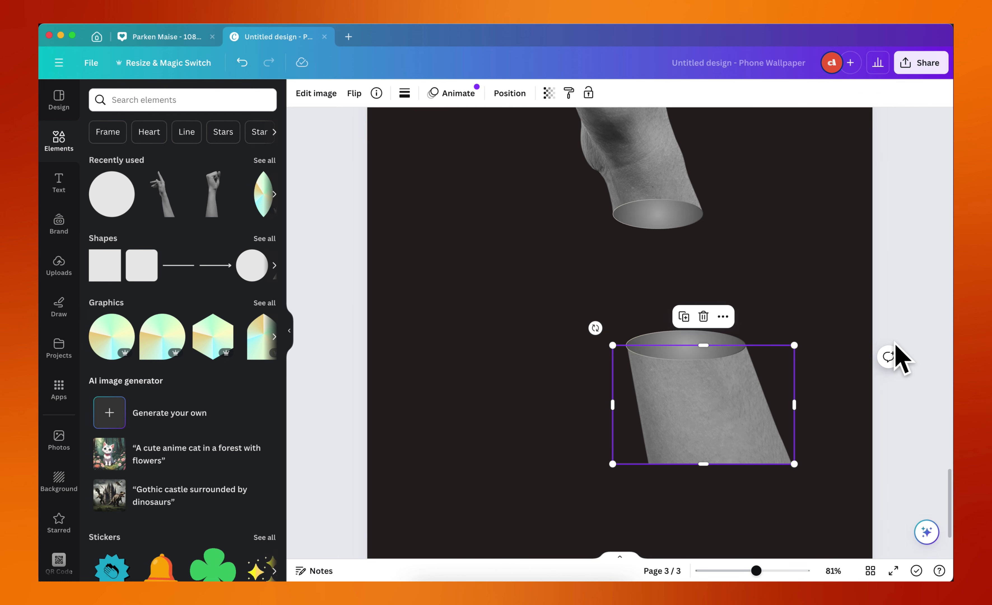
pyautogui.click(809, 269)
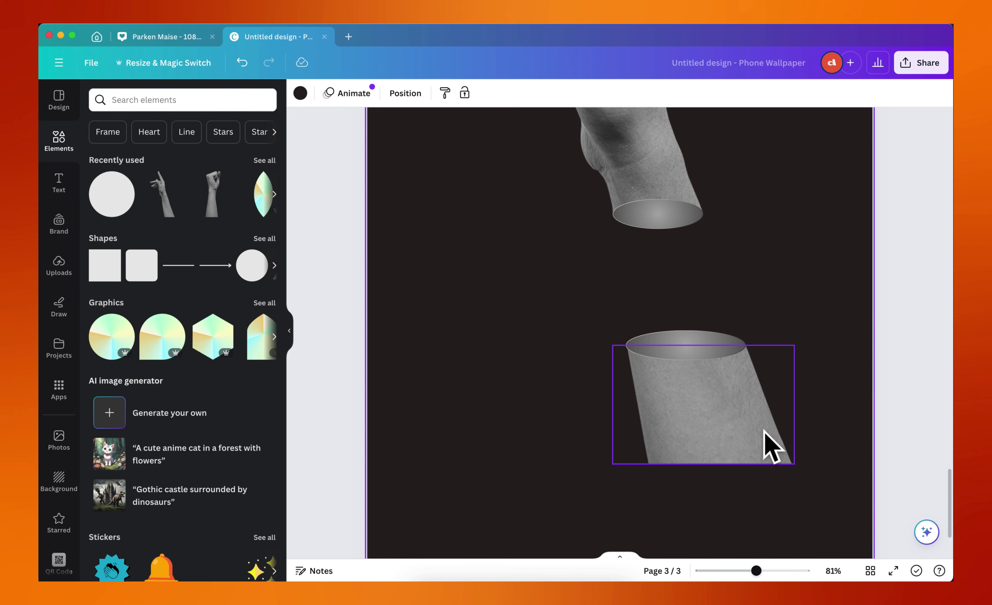
pyautogui.scroll(-4, 819, 310)
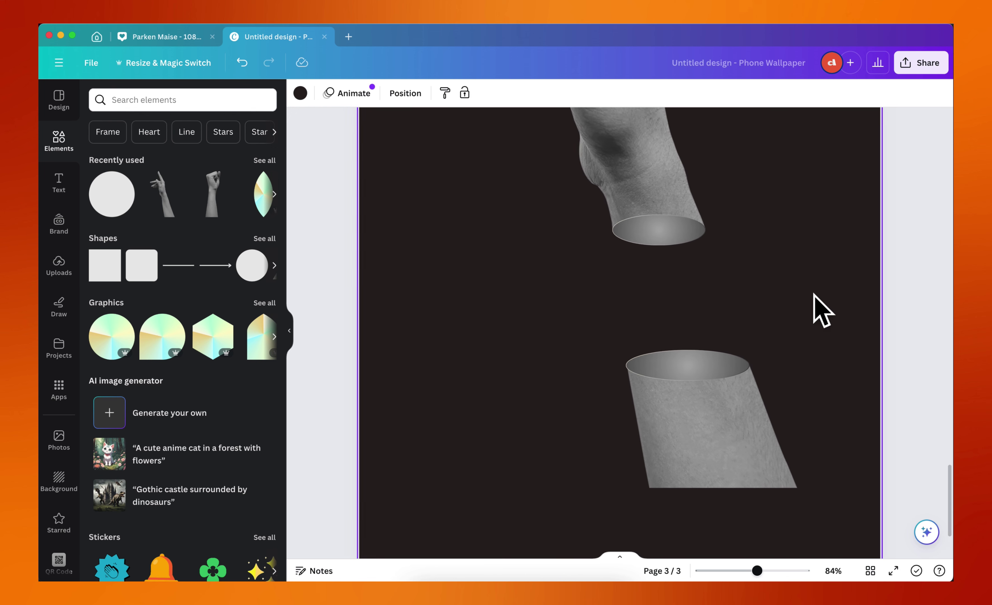
pyautogui.scroll(-3, 818, 309)
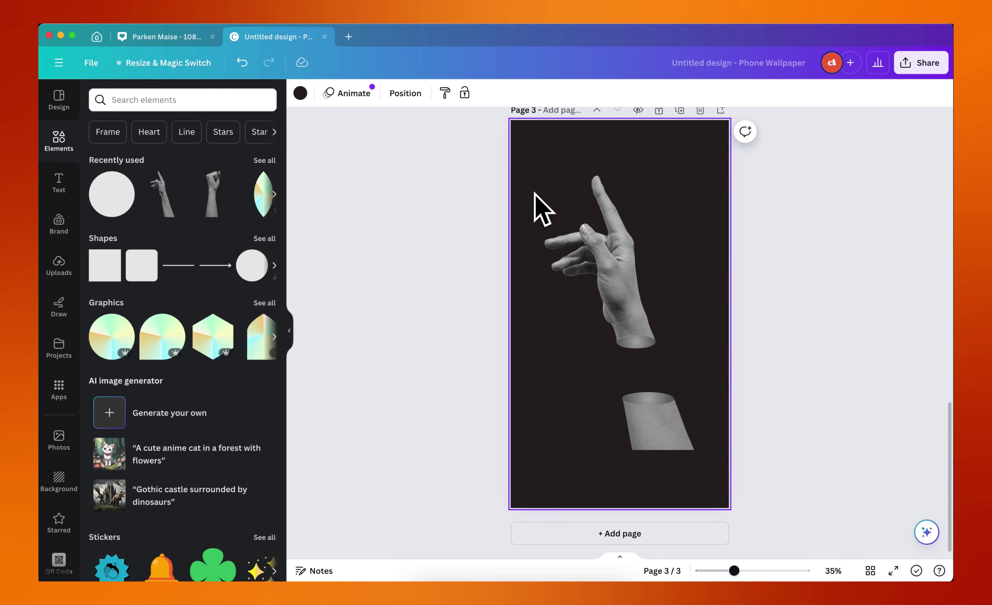
pyautogui.moveTo(503, 195); pyautogui.dragTo(627, 289)
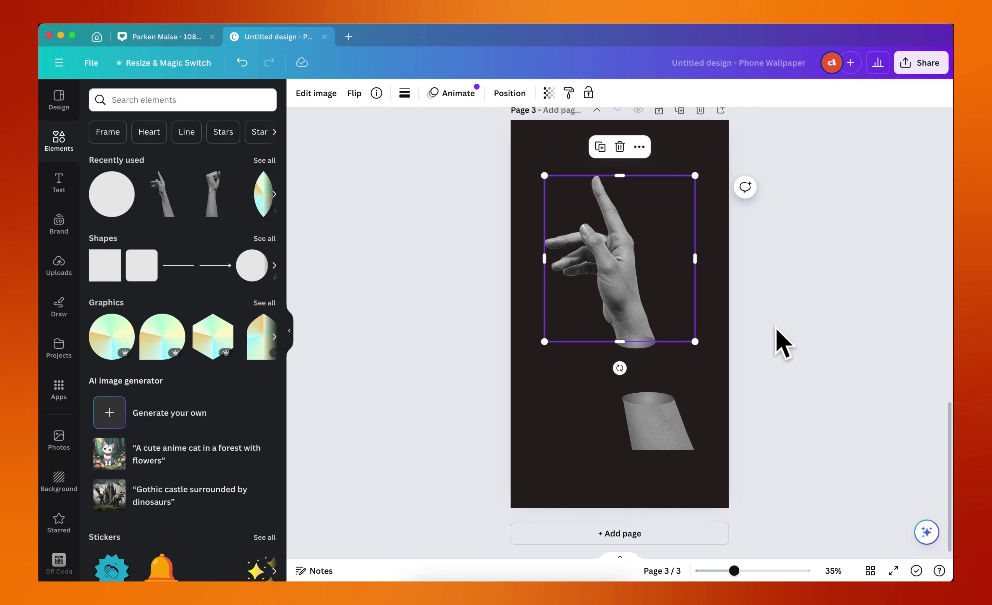
pyautogui.click(780, 343)
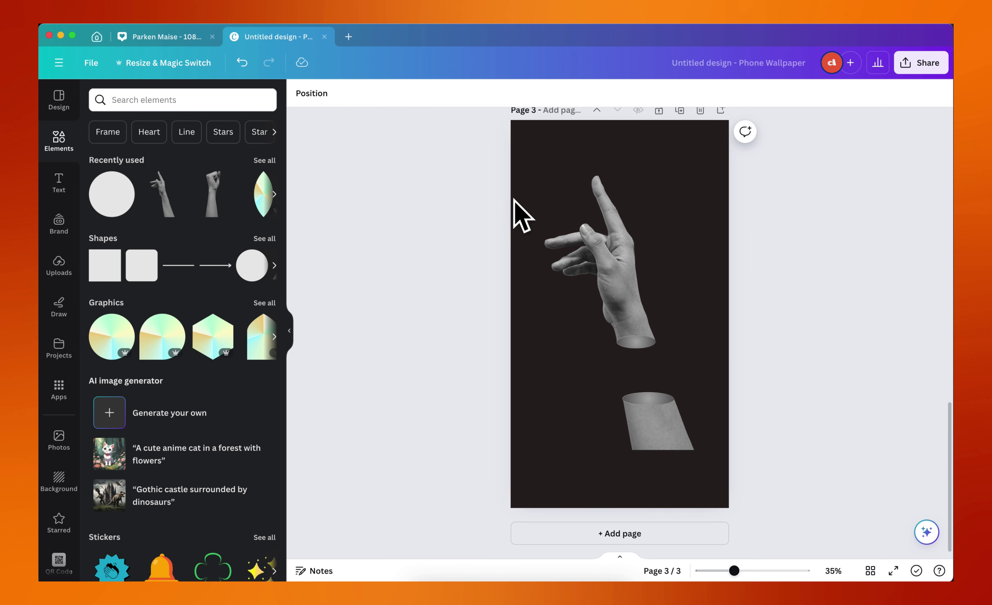
pyautogui.moveTo(513, 199); pyautogui.dragTo(812, 299)
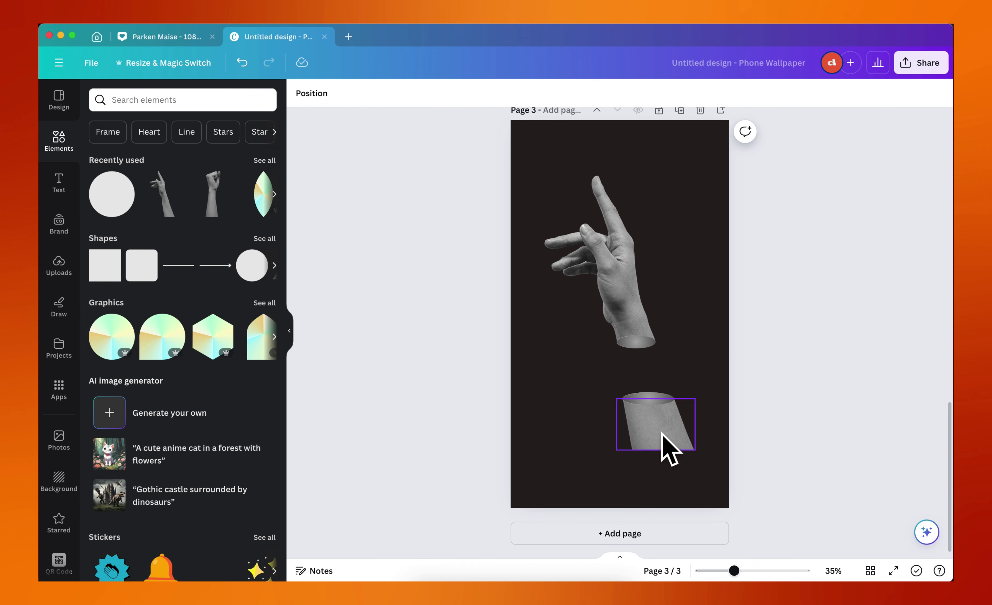
# Duplicate both ellipses from the forearm piece's upper cut and place the copies over its lower cut.
pyautogui.scroll(5, 664, 445)
pyautogui.scroll(-3, 666, 443)
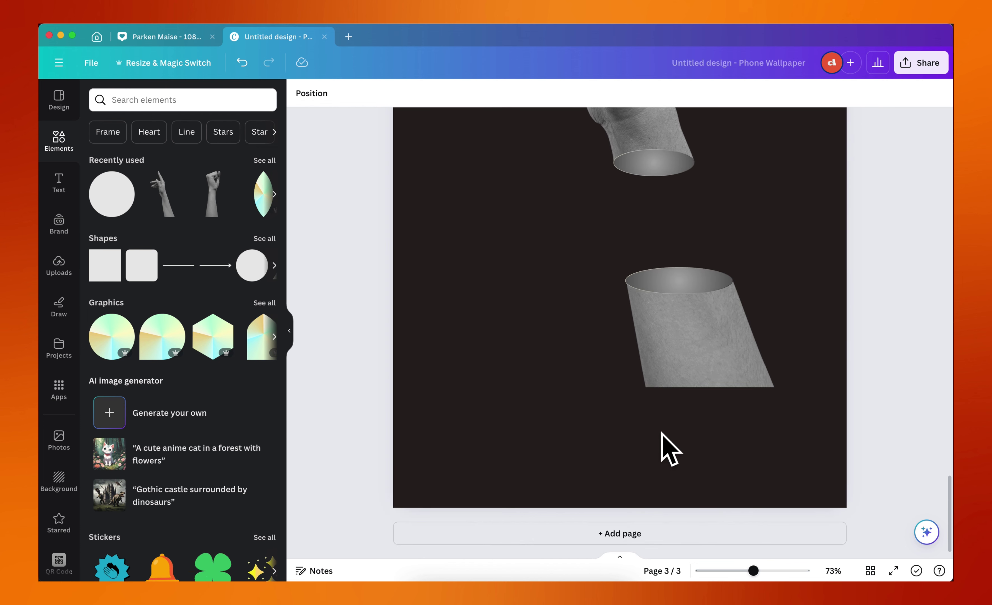
pyautogui.click(681, 295)
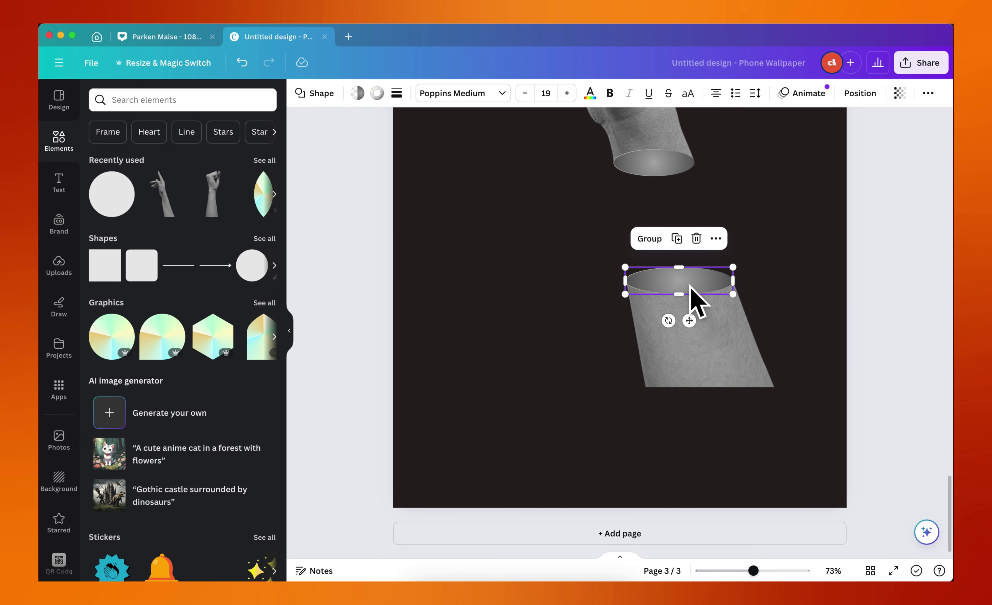
pyautogui.moveTo(690, 286); pyautogui.dragTo(733, 412)
pyautogui.scroll(3, 732, 412)
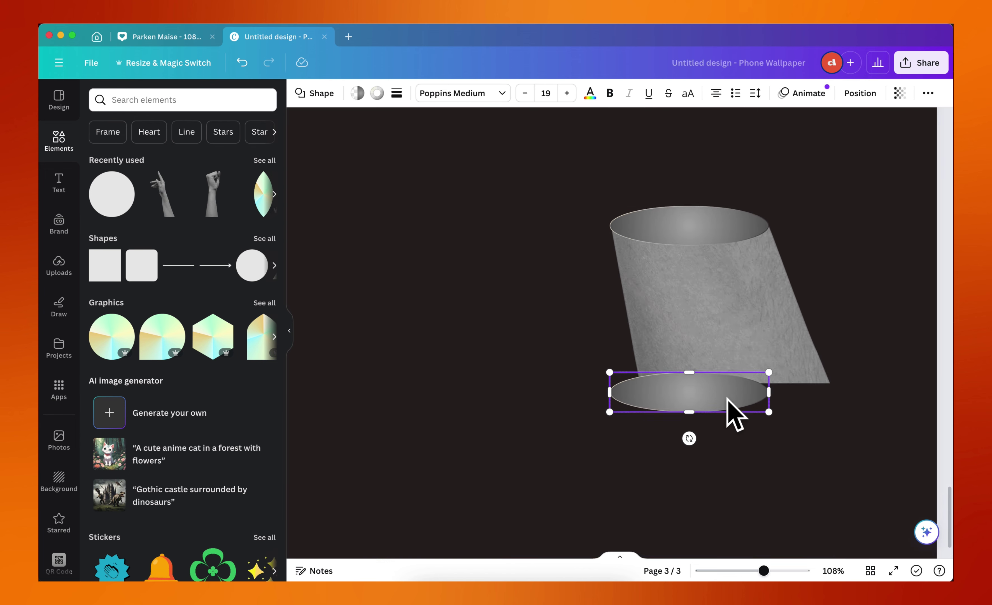
pyautogui.scroll(5, 733, 411)
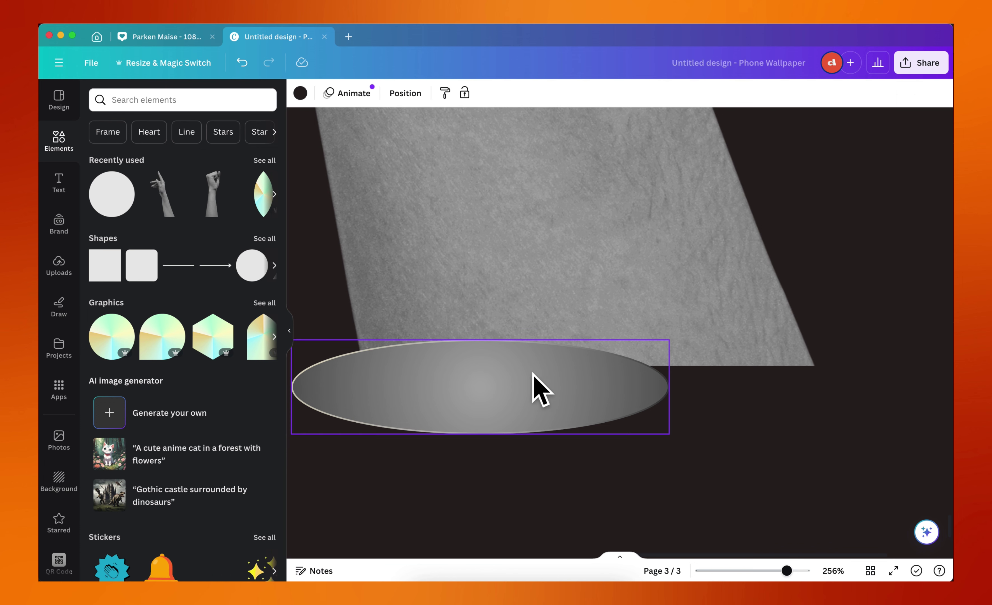
# Delete the outline ellipse at the lower cut and align the fill ellipse with the cut's left corner, vertically centred on the edge.
pyautogui.moveTo(460, 365); pyautogui.dragTo(663, 248)
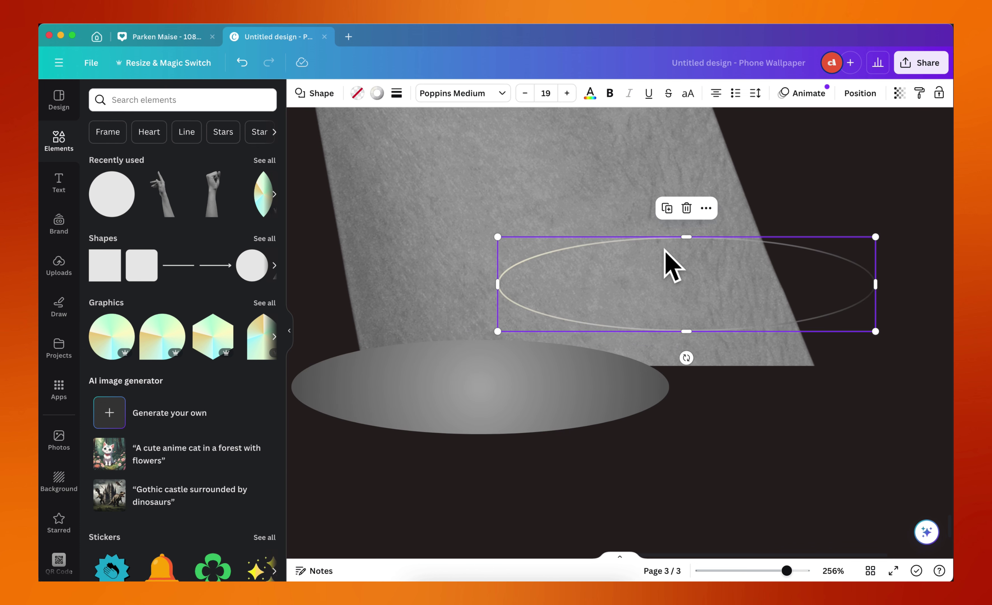
pyautogui.press('Delete')
pyautogui.click(446, 417)
pyautogui.moveTo(442, 405); pyautogui.dragTo(514, 387)
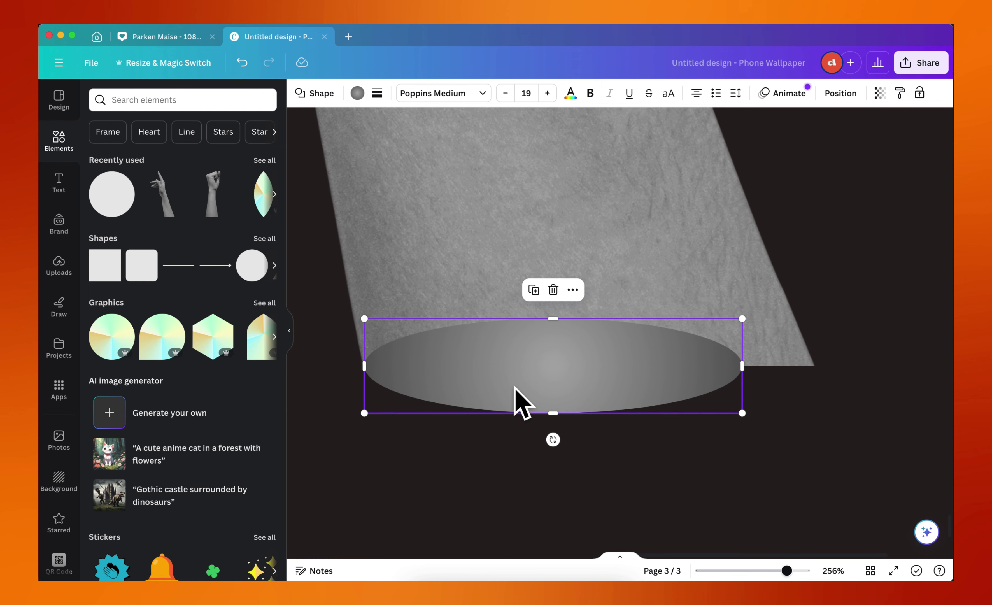
# Widen the lower fill ellipse to the cut's right corner, flatten it to about half height and centre it on the cut.
pyautogui.moveTo(741, 361); pyautogui.dragTo(812, 382)
pyautogui.moveTo(588, 319); pyautogui.dragTo(588, 362)
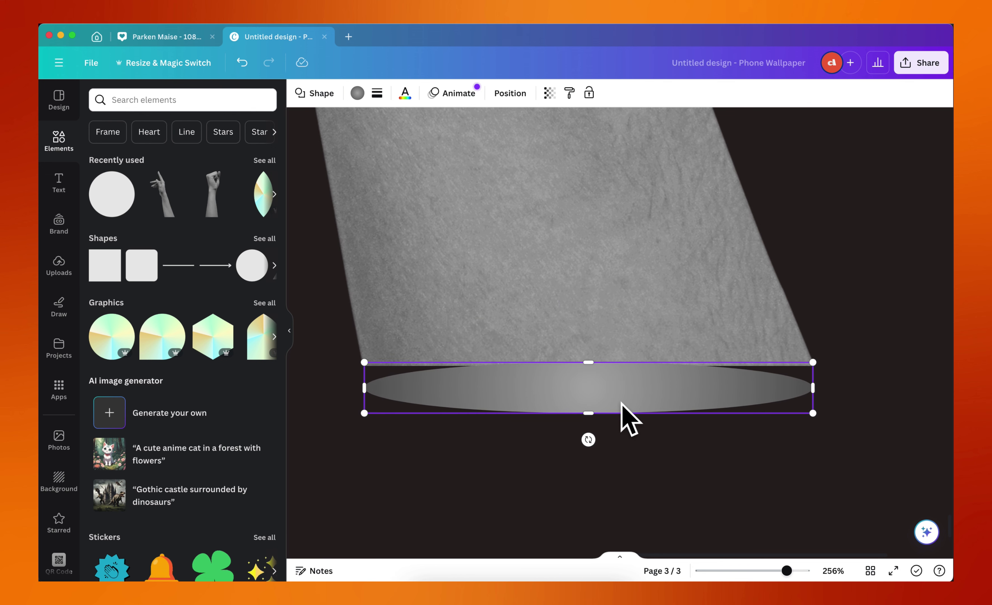
pyautogui.moveTo(623, 410); pyautogui.dragTo(622, 391)
pyautogui.click(740, 440)
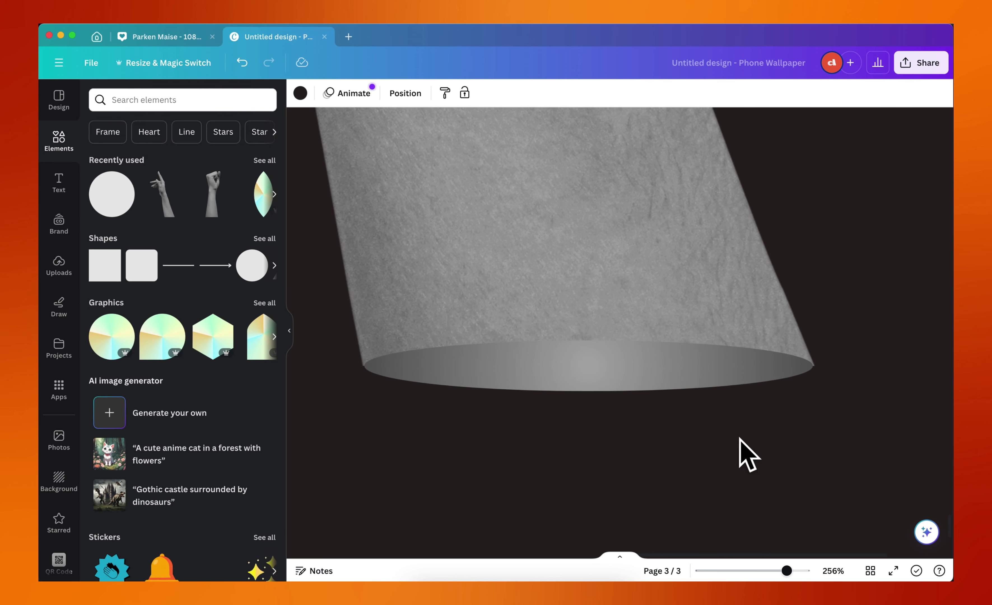
pyautogui.scroll(5, 350, 356)
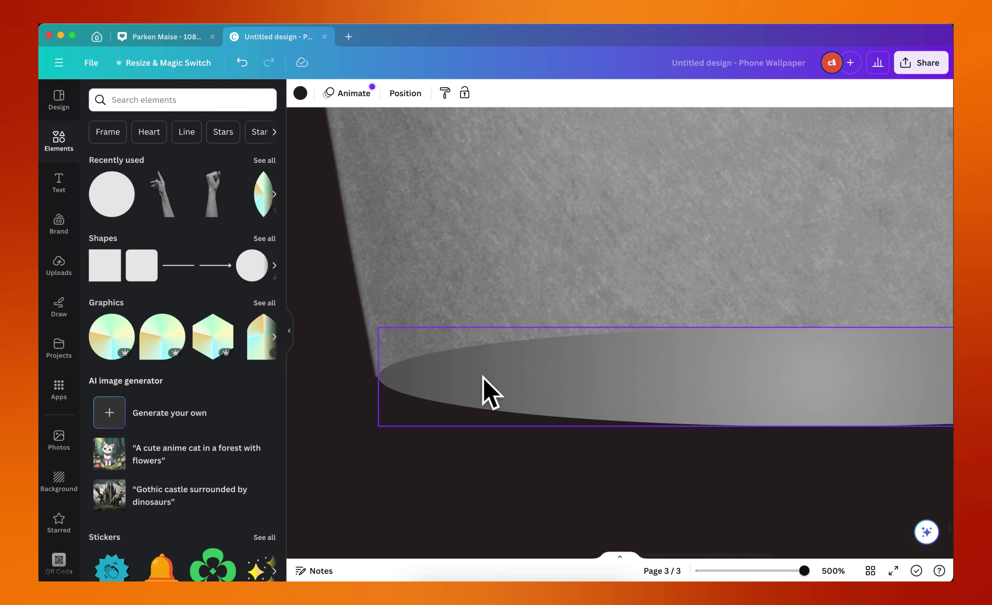
# Extend the lower fill ellipse slightly outward to meet the left corner of the forearm piece's lower cut.
pyautogui.click(404, 354)
pyautogui.moveTo(375, 340); pyautogui.dragTo(373, 340)
pyautogui.scroll(-5, 775, 365)
pyautogui.hscroll(5, 770, 355)
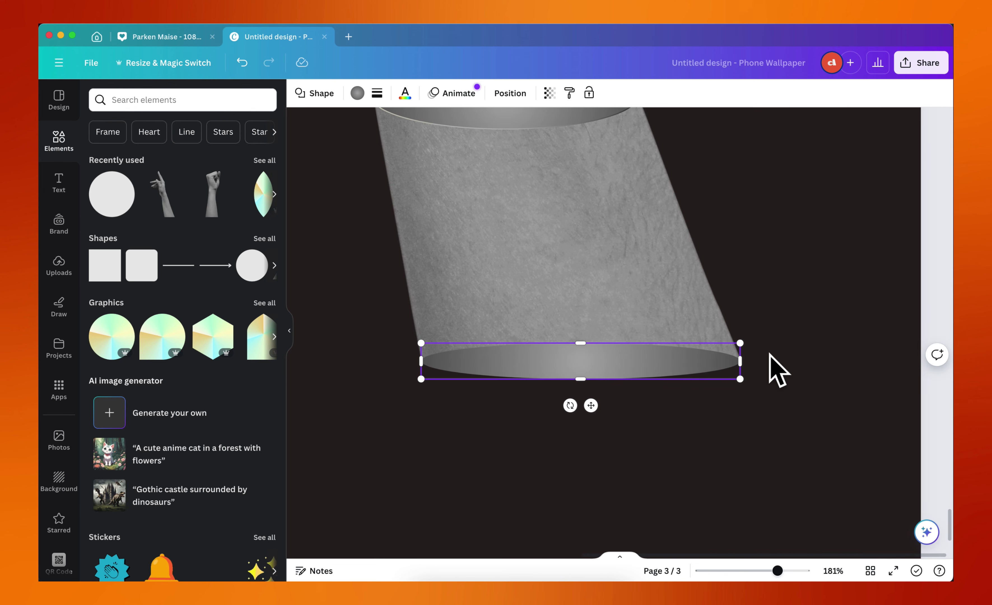
# Widen the lower fill ellipse slightly so its tip meets the right corner of the forearm piece's lower cut.
pyautogui.click(745, 358)
pyautogui.scroll(3, 745, 358)
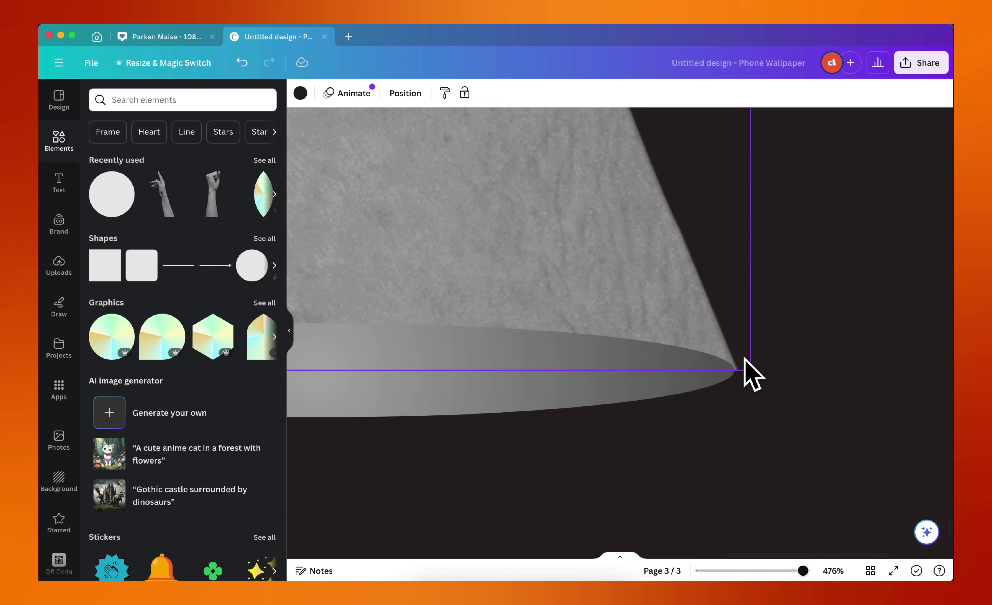
pyautogui.scroll(4, 753, 372)
pyautogui.click(651, 374)
pyautogui.moveTo(734, 372); pyautogui.dragTo(738, 402)
pyautogui.click(700, 380)
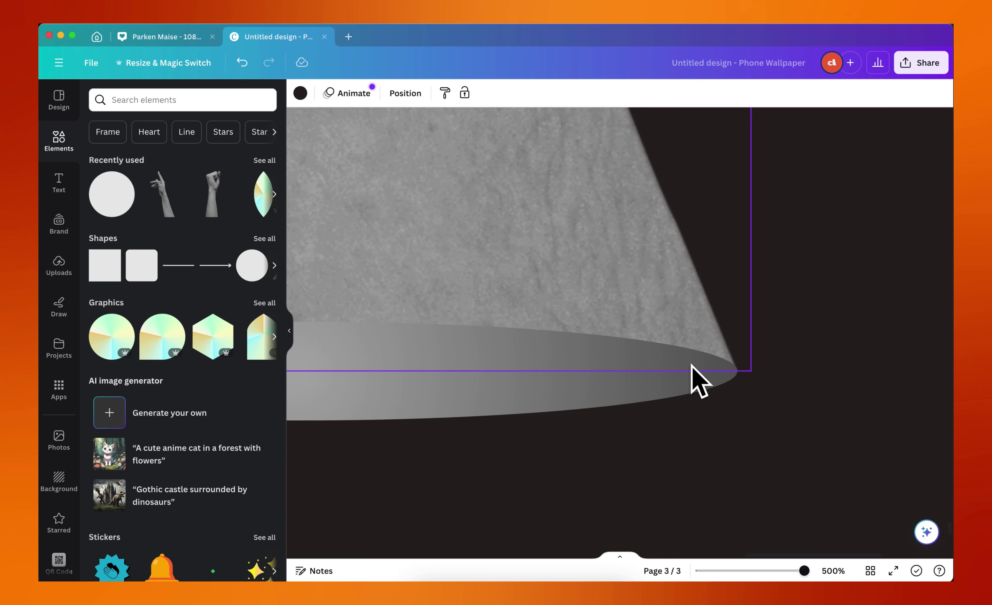
# Replace the gradient fill of the forearm piece's lower ellipse with solid dark grey #515151 and deselect it.
pyautogui.scroll(-10, 698, 380)
pyautogui.scroll(-3, 724, 403)
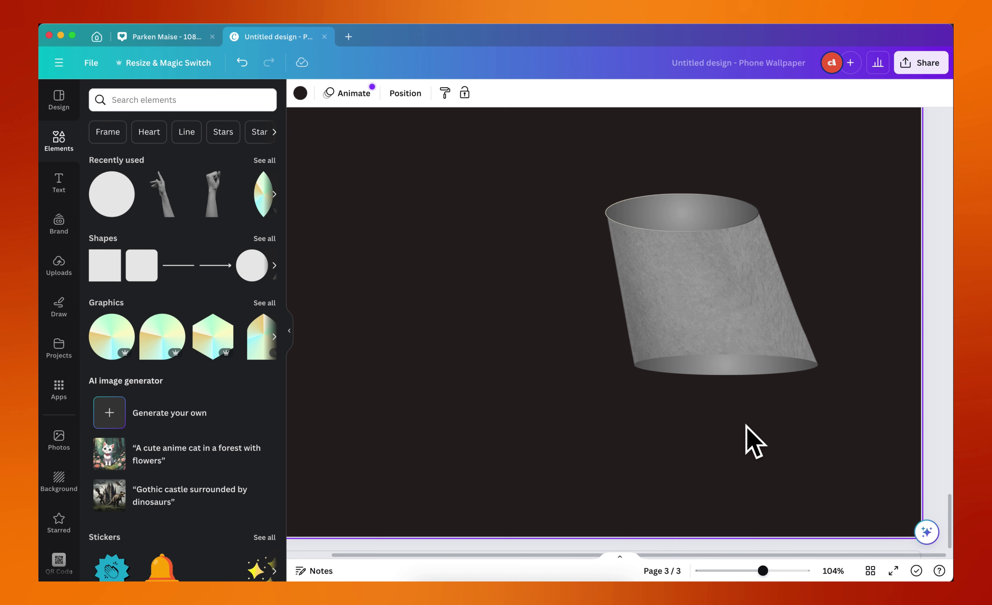
pyautogui.click(762, 371)
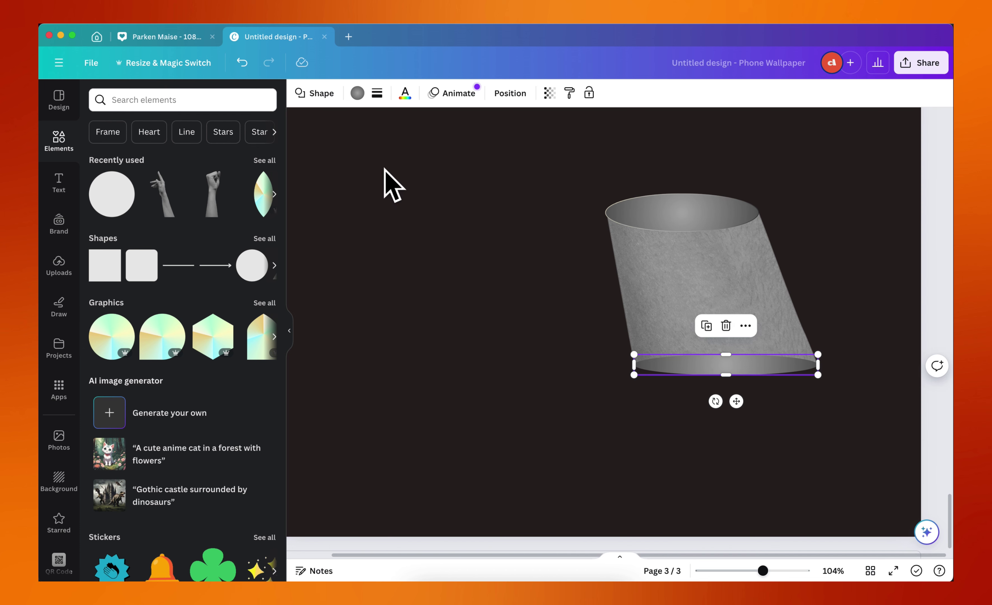
pyautogui.click(357, 93)
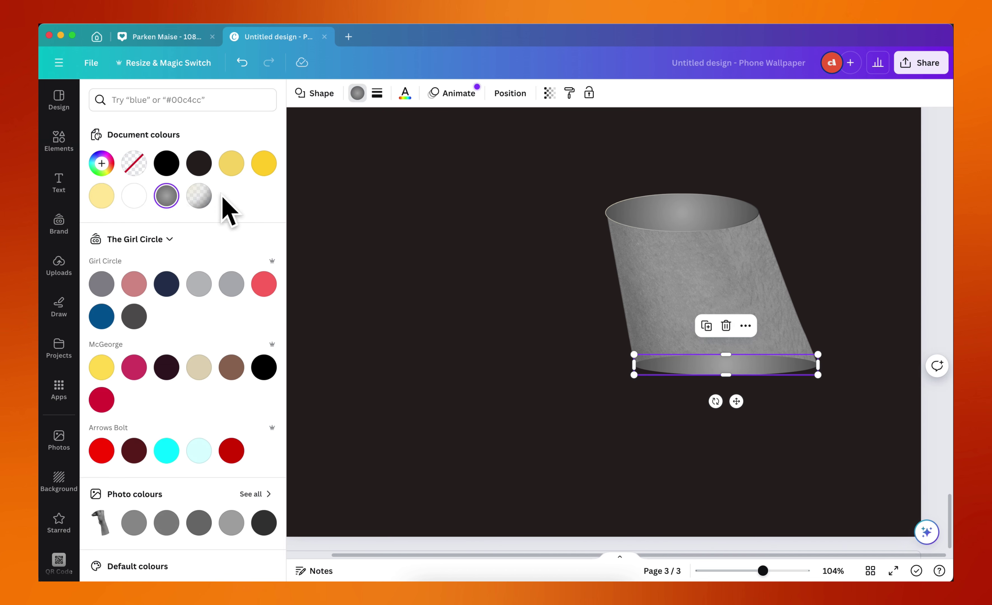
pyautogui.click(199, 165)
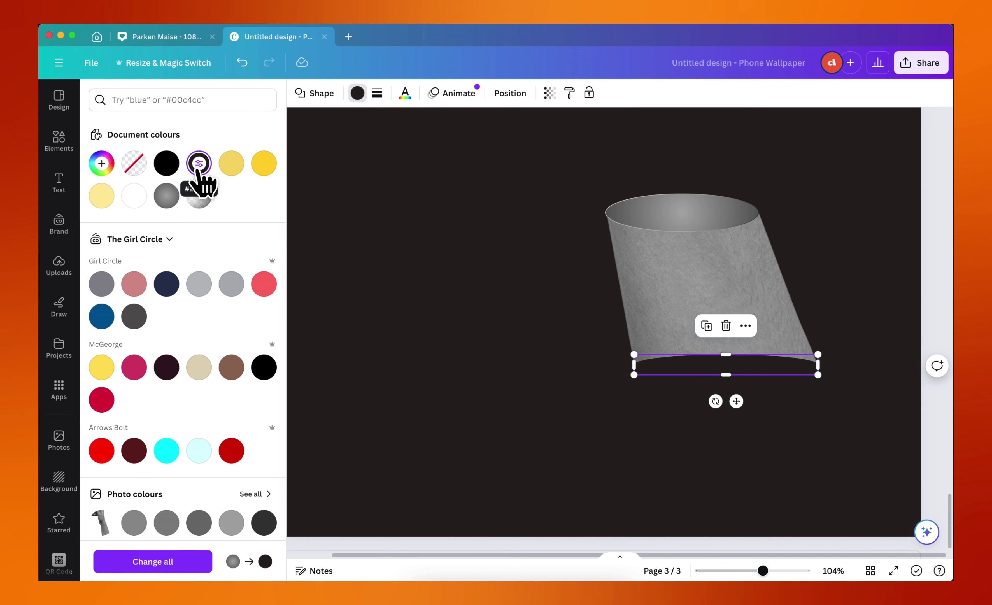
pyautogui.click(171, 167)
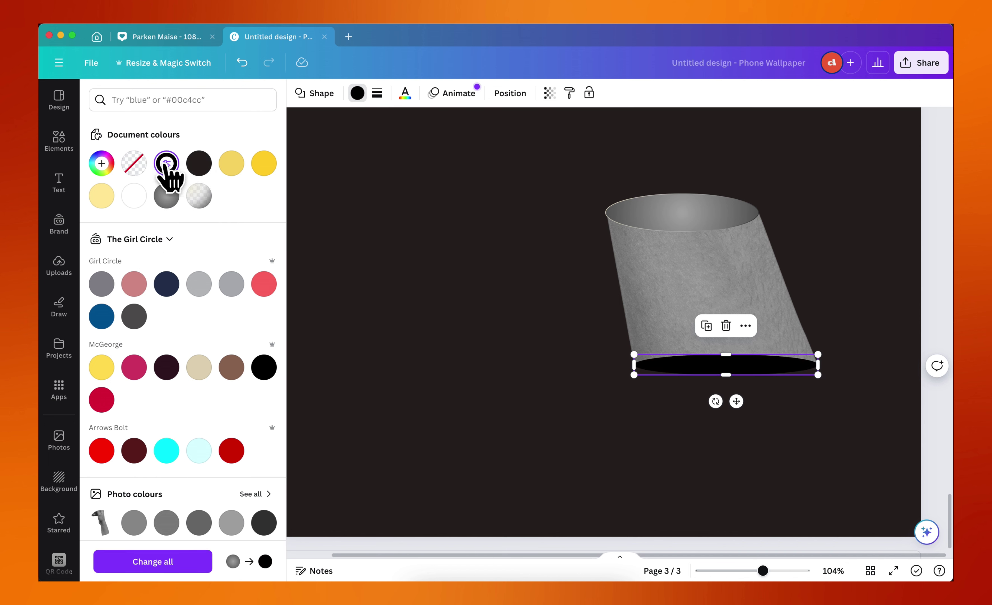
pyautogui.click(167, 164)
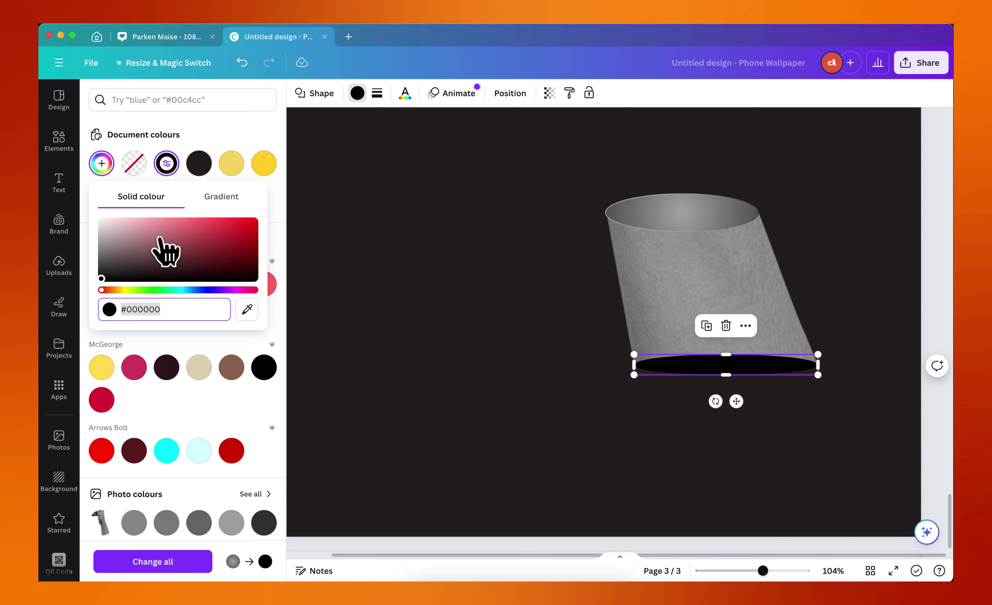
pyautogui.moveTo(101, 272); pyautogui.dragTo(82, 268)
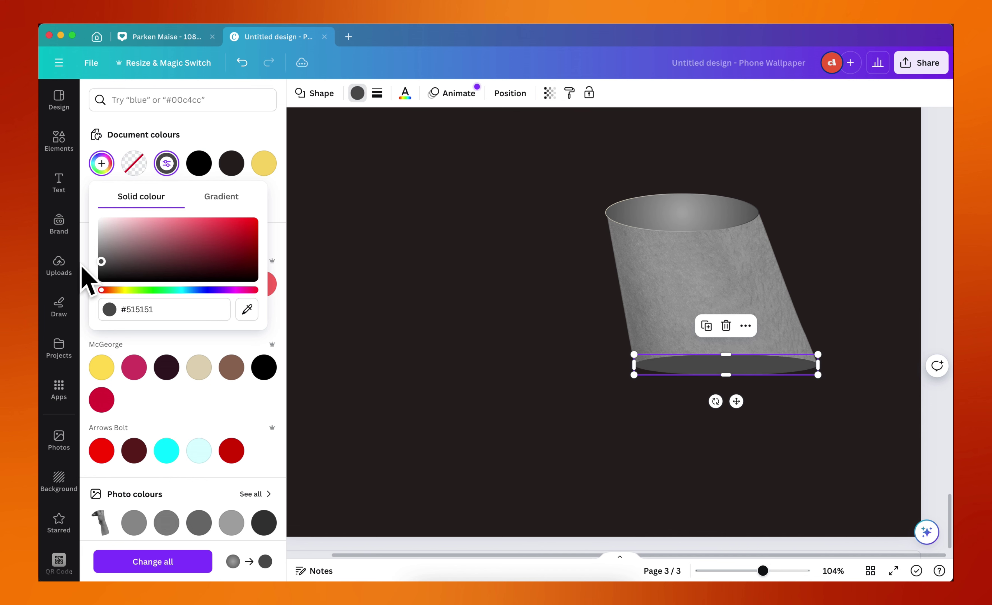
pyautogui.click(509, 301)
pyautogui.scroll(-6, 509, 300)
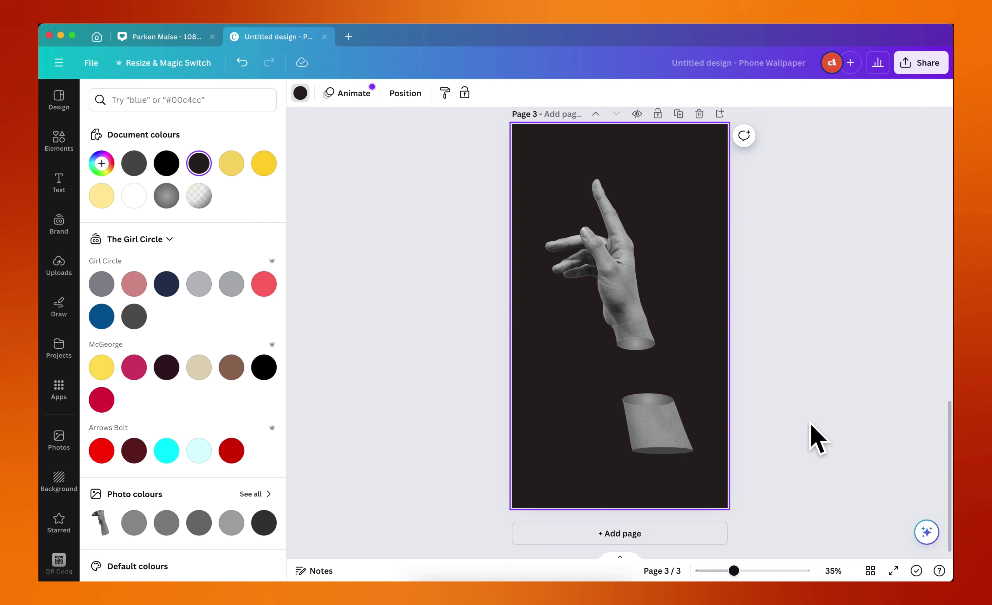
pyautogui.press('Escape')
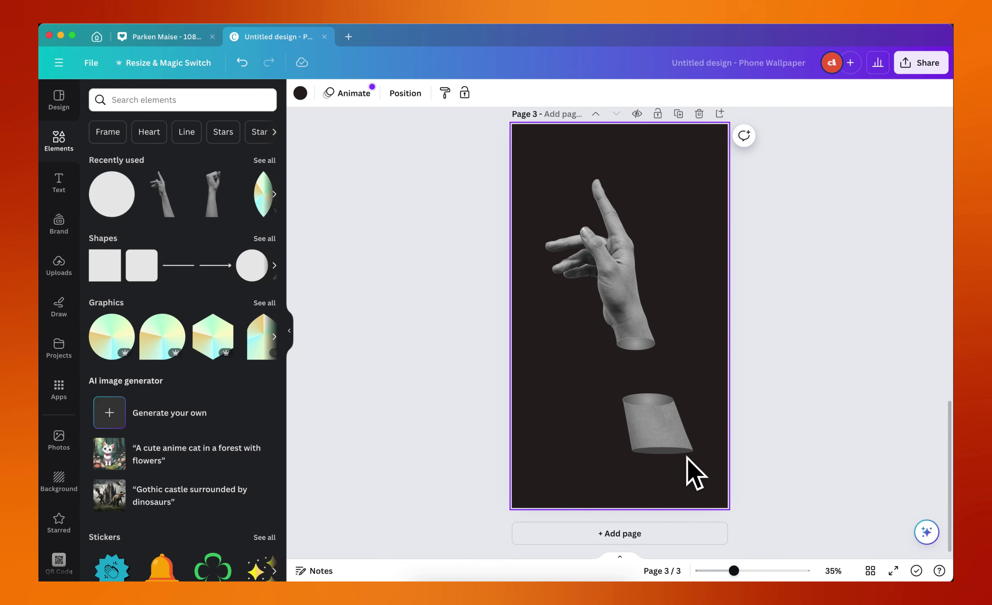
pyautogui.click(776, 350)
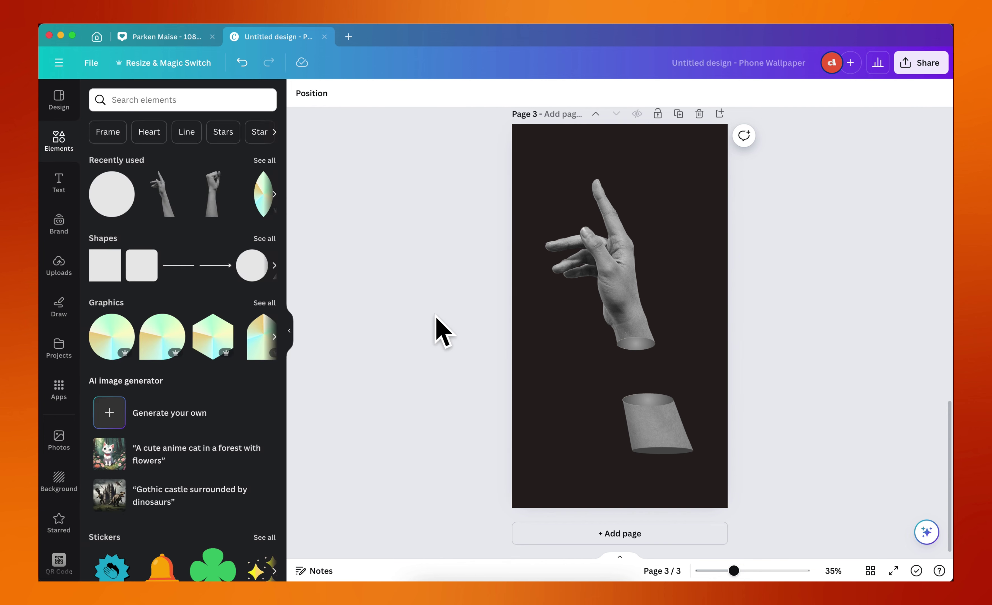
# Search the elements for "chain" and add the silver photo of four diagonal links to the wallpaper.
pyautogui.click(154, 100)
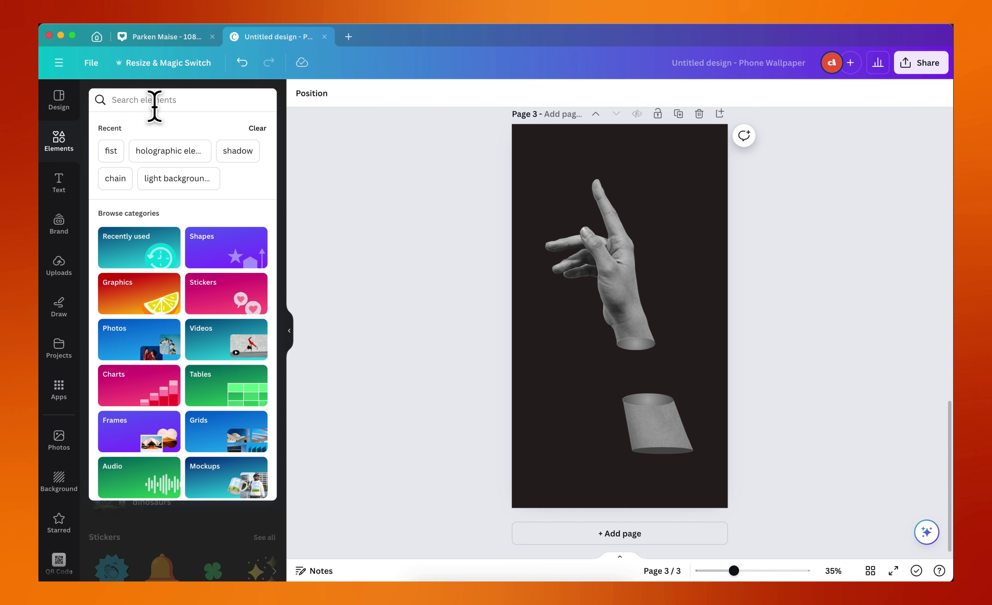
pyautogui.click(109, 181)
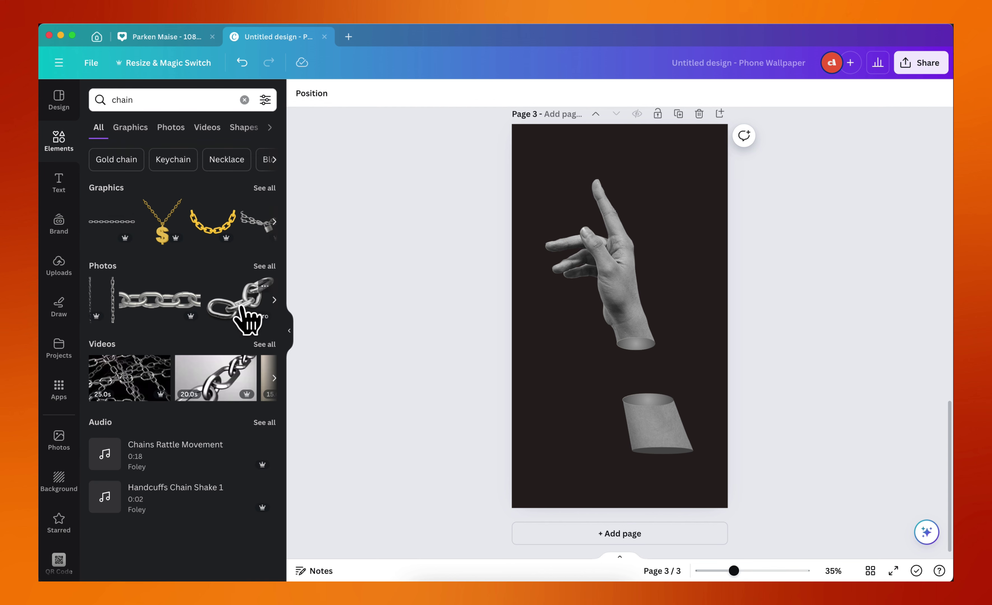
pyautogui.click(246, 315)
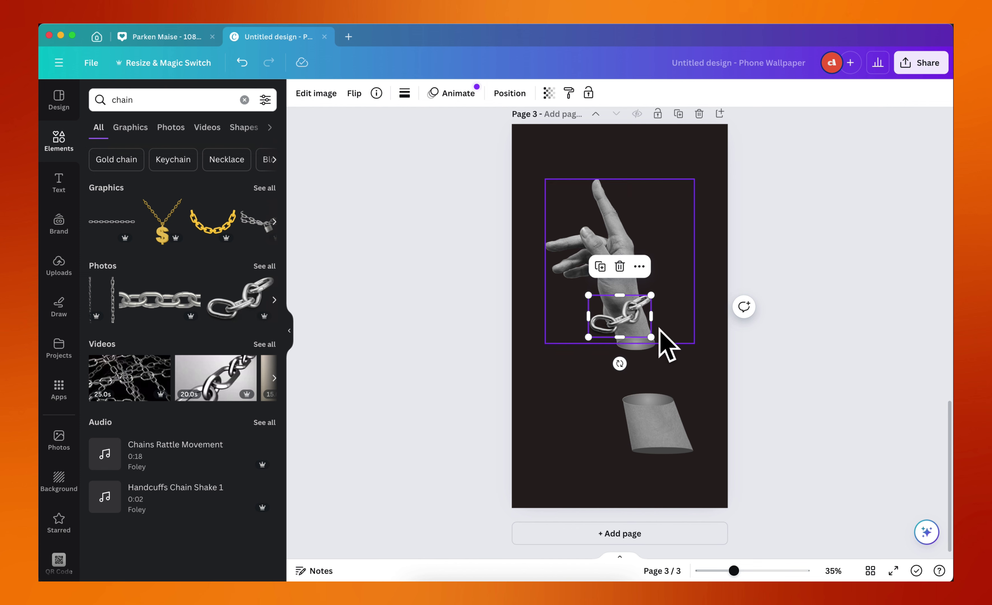
# Rotate the chain upright and place it between the hand's cut and the forearm piece's upper cut.
pyautogui.scroll(5, 630, 335)
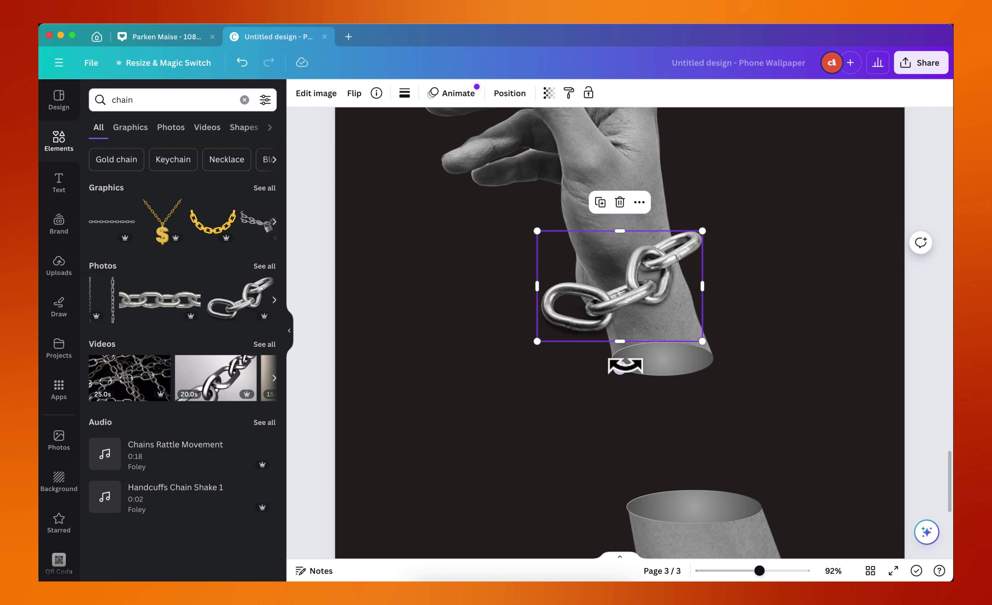
pyautogui.moveTo(622, 366); pyautogui.dragTo(726, 336)
pyautogui.moveTo(602, 250); pyautogui.dragTo(664, 404)
pyautogui.scroll(5, 660, 417)
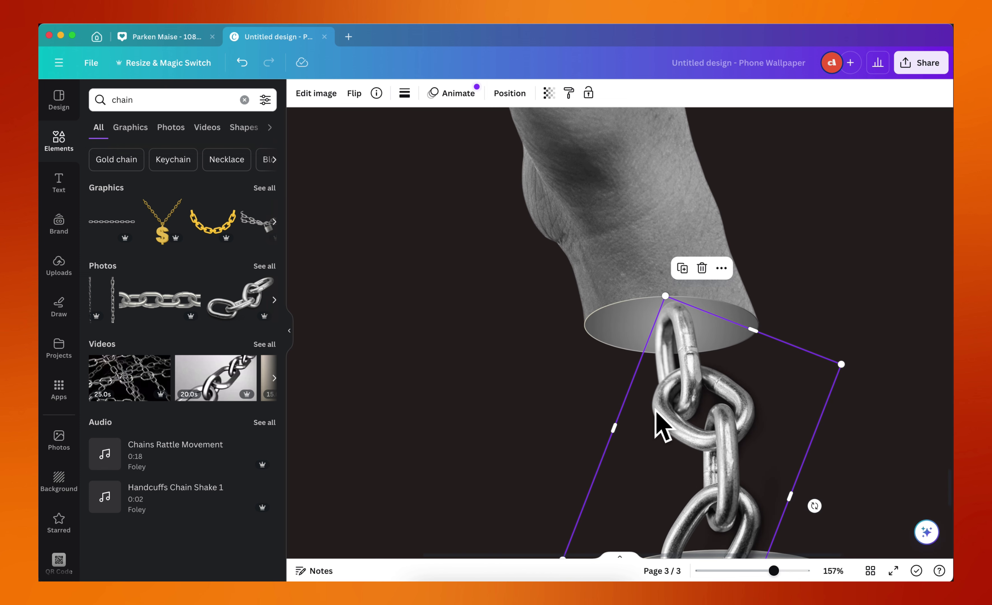
pyautogui.scroll(-5, 797, 376)
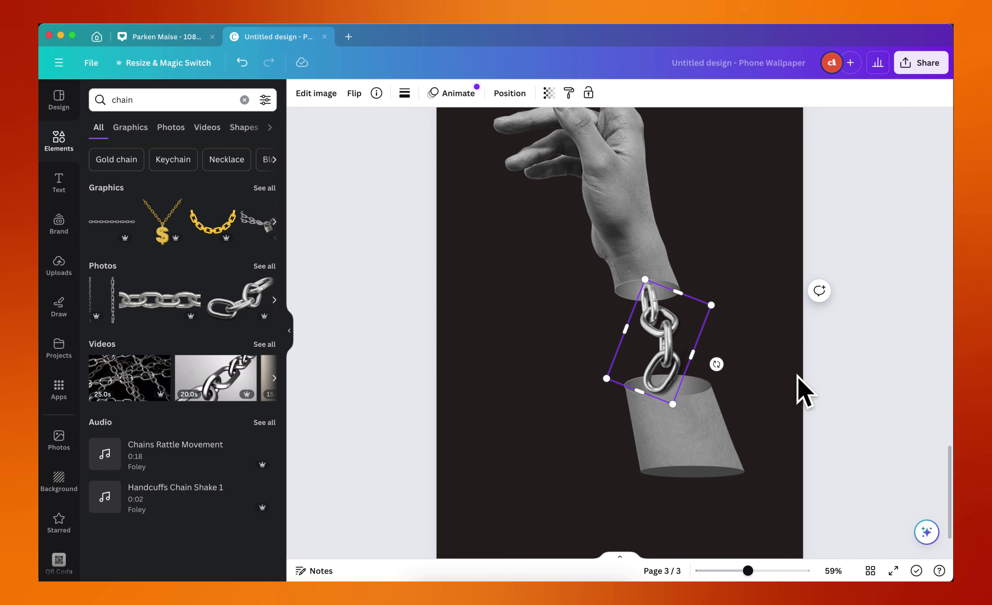
# Shift the forearm piece and its ellipses slightly down and left, and rotate the chain counterclockwise so its lower end swings right.
pyautogui.moveTo(606, 526); pyautogui.dragTo(817, 399)
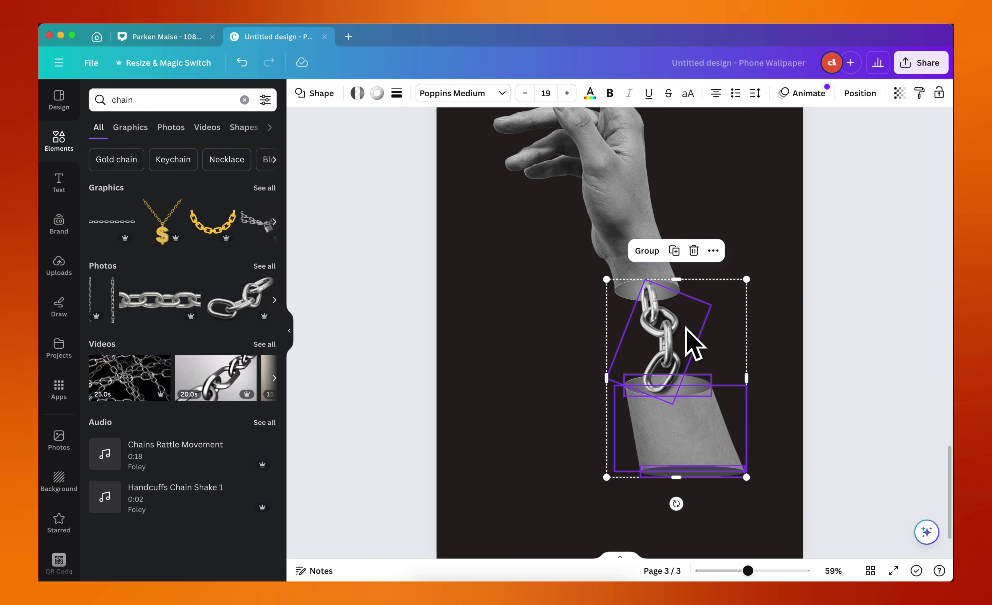
pyautogui.moveTo(701, 451)
pyautogui.mouseDown()
pyautogui.moveTo(700, 467)
pyautogui.moveTo(692, 462)
pyautogui.mouseUp()
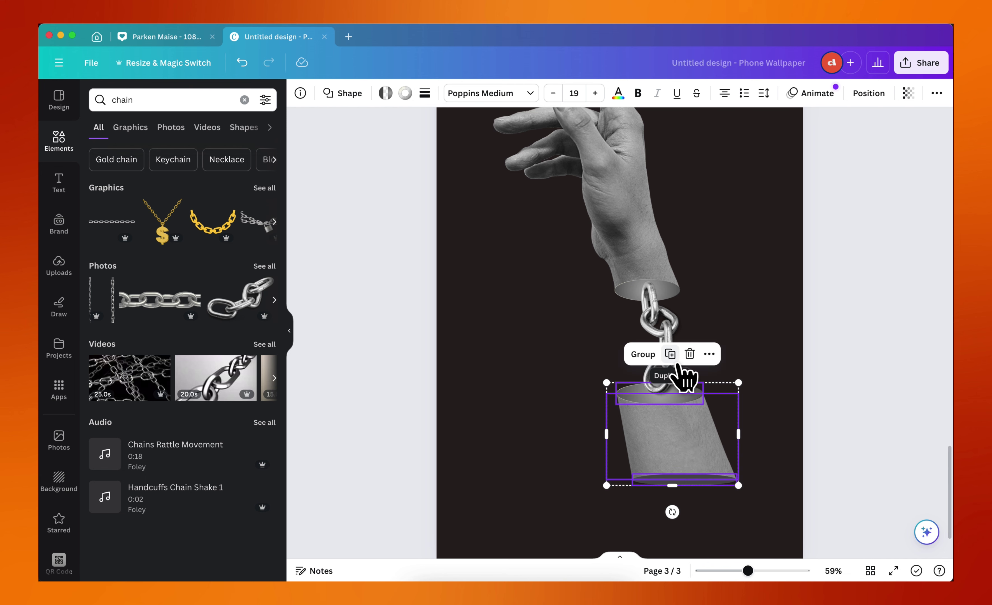
pyautogui.scroll(5, 685, 377)
pyautogui.click(692, 344)
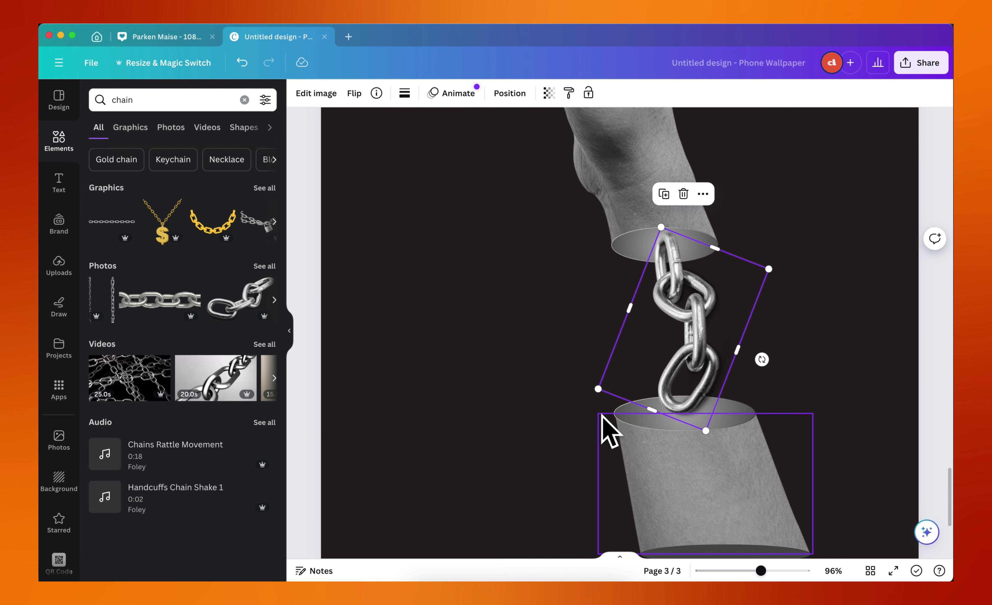
pyautogui.moveTo(758, 359); pyautogui.dragTo(777, 345)
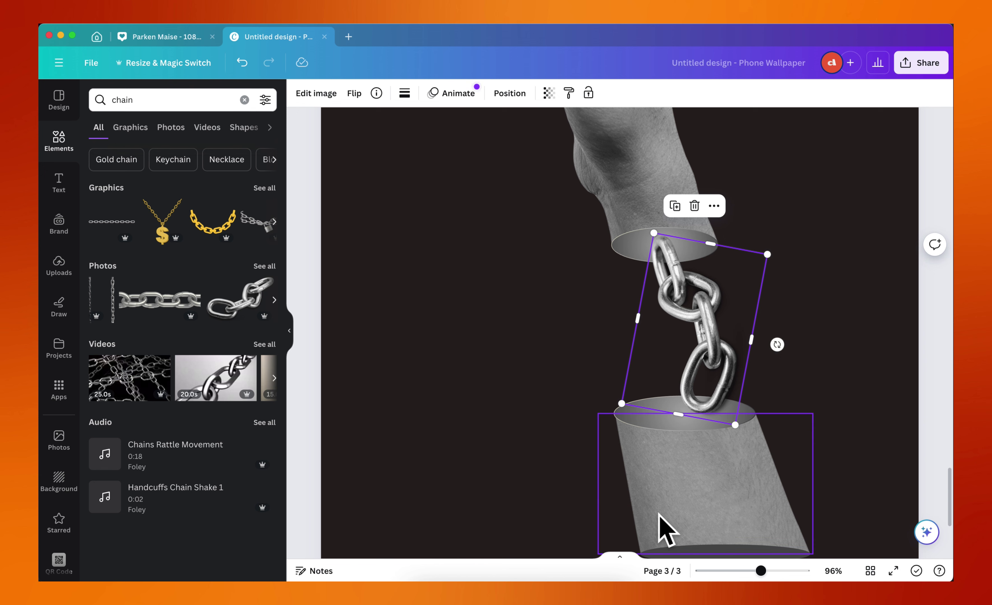
# Nudge the forearm piece together with its ellipses slightly right beneath the chain, leaving the chain out of the move.
pyautogui.scroll(-5, 666, 529)
pyautogui.moveTo(602, 515); pyautogui.dragTo(871, 289)
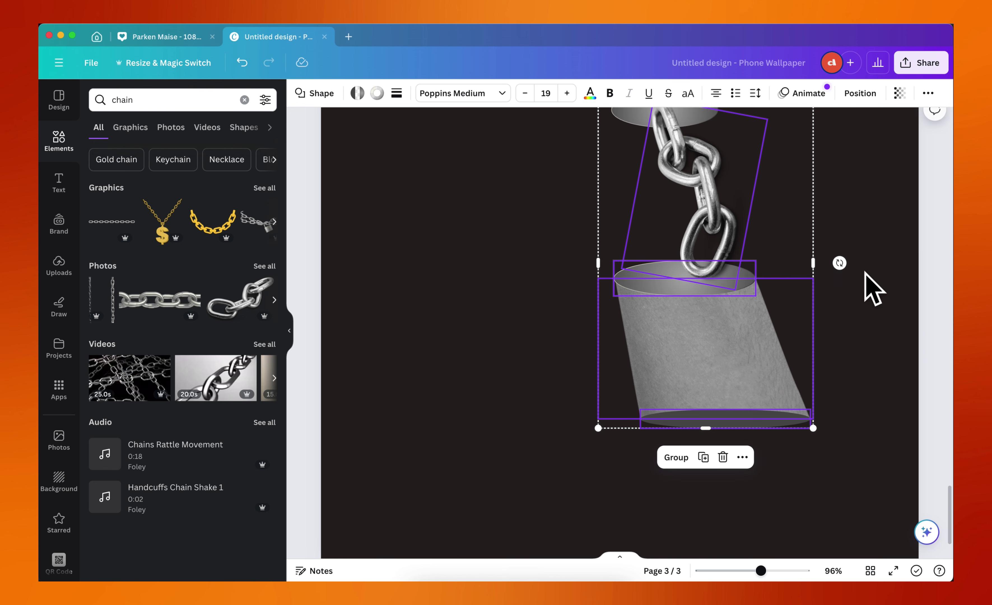
pyautogui.keyDown('shift'); pyautogui.click(720, 214); pyautogui.keyUp('shift')
pyautogui.moveTo(698, 394); pyautogui.dragTo(702, 378)
pyautogui.click(748, 255)
pyautogui.scroll(6, 733, 268)
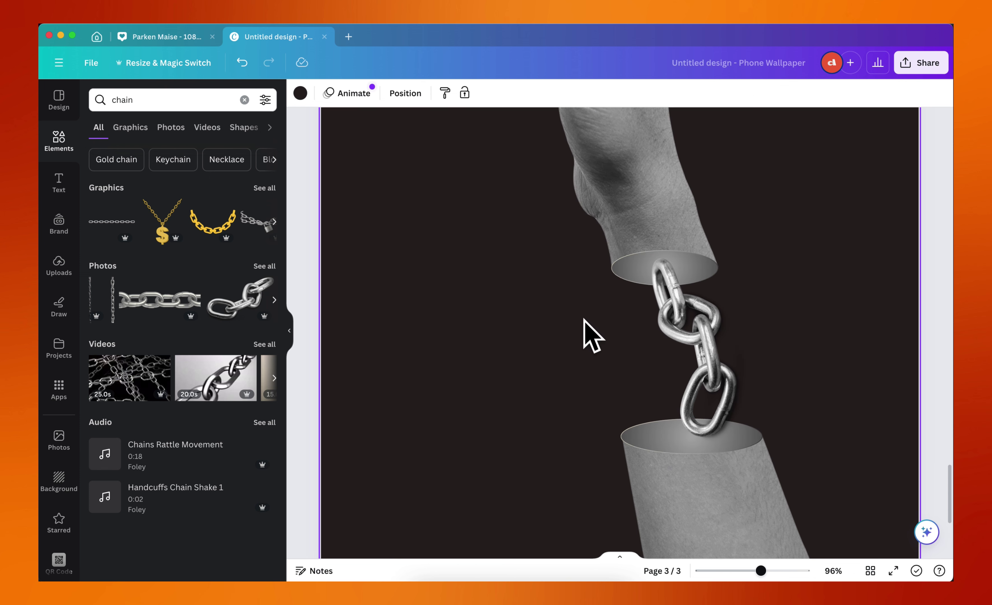
# Move the hand together with its cut ellipses slightly up and left above the chain, leaving the chain in place.
pyautogui.click(704, 228)
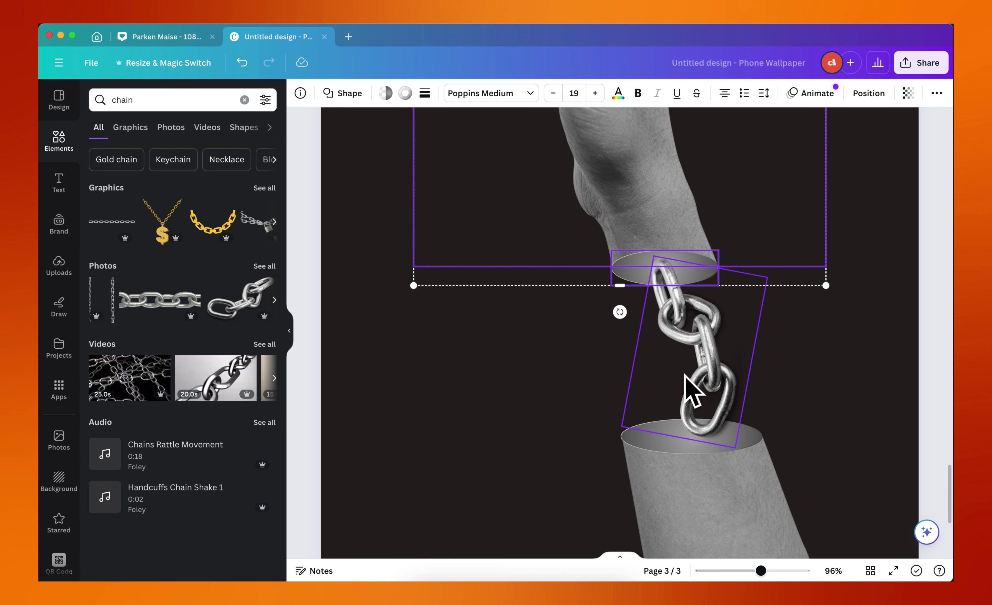
pyautogui.moveTo(671, 179); pyautogui.dragTo(670, 166)
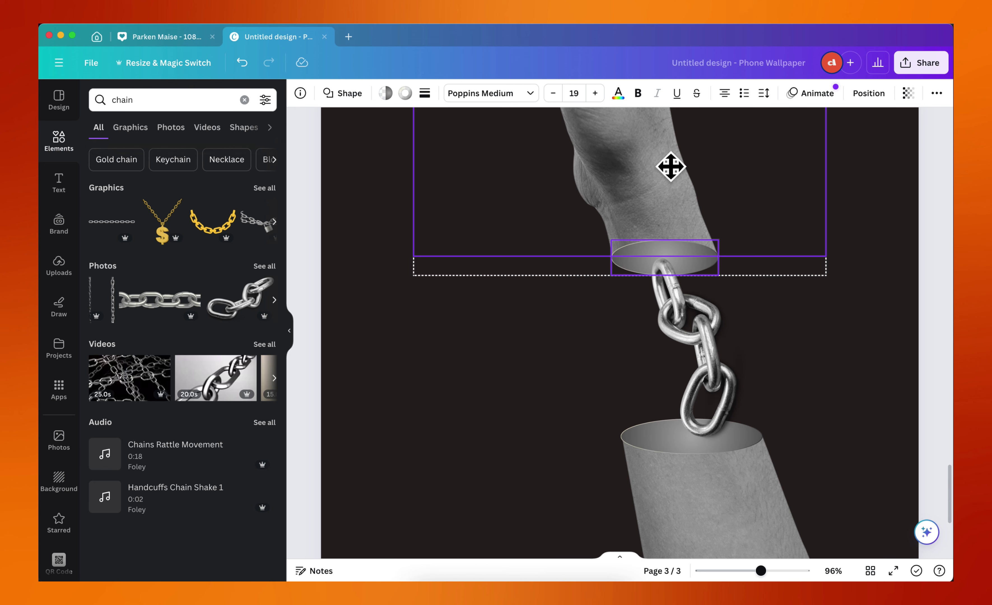
pyautogui.moveTo(670, 166); pyautogui.dragTo(671, 169)
pyautogui.press('Escape')
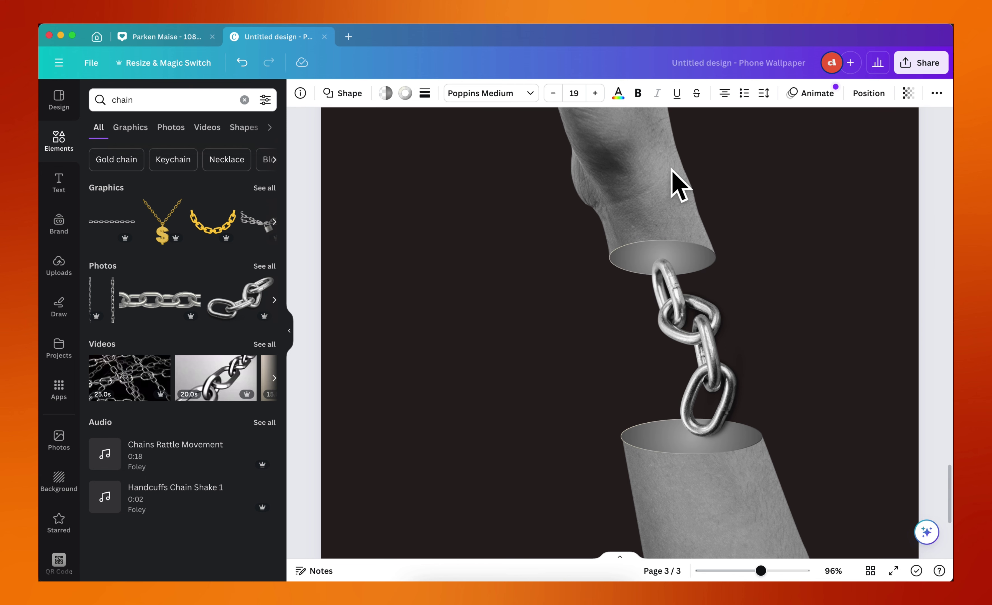
# Search the elements library for "shadow" and show all of the matching graphics.
pyautogui.click(855, 354)
pyautogui.scroll(5, 754, 278)
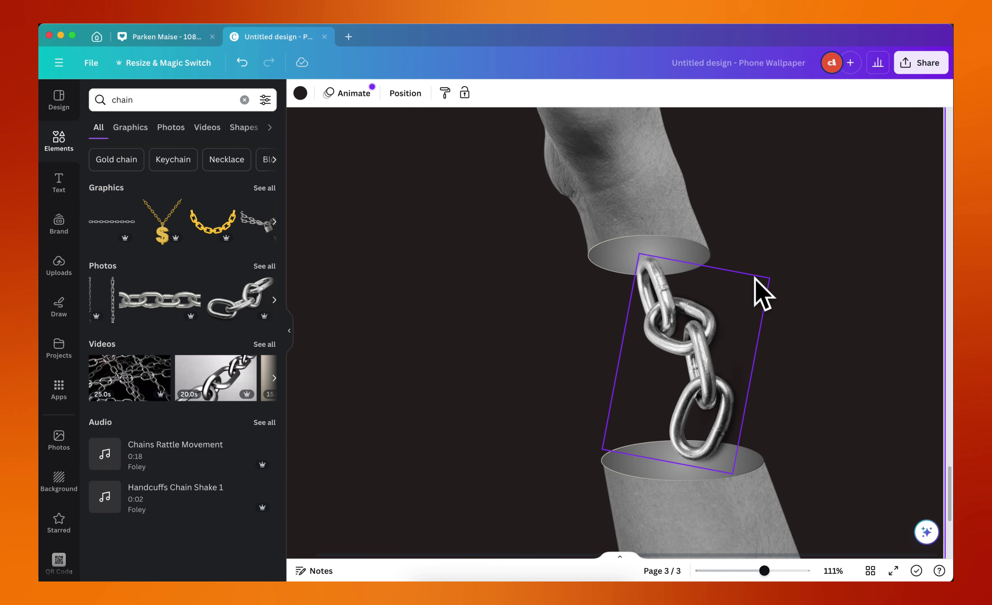
pyautogui.hscroll(-1, 602, 241)
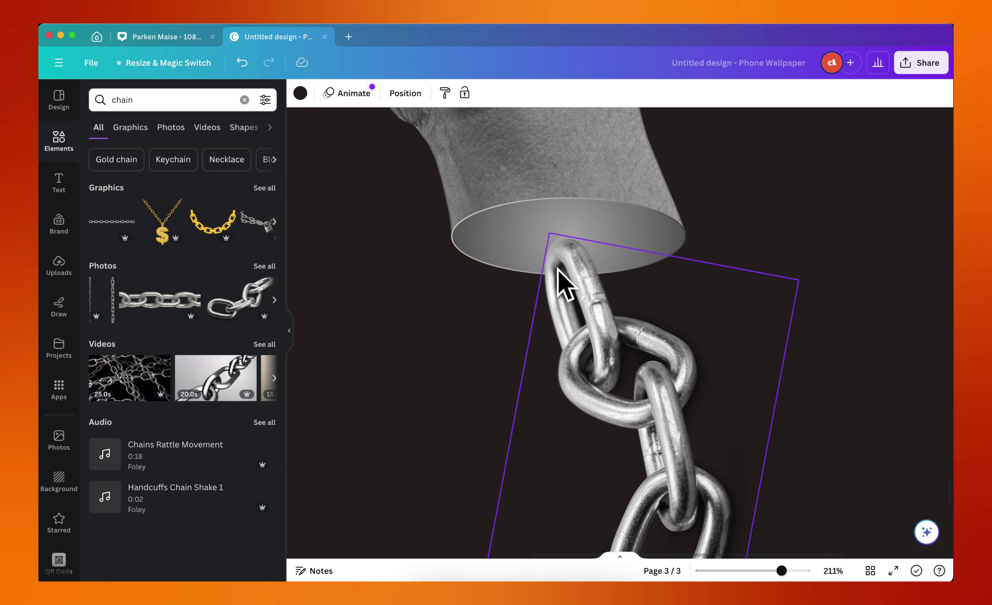
pyautogui.scroll(1, 812, 355)
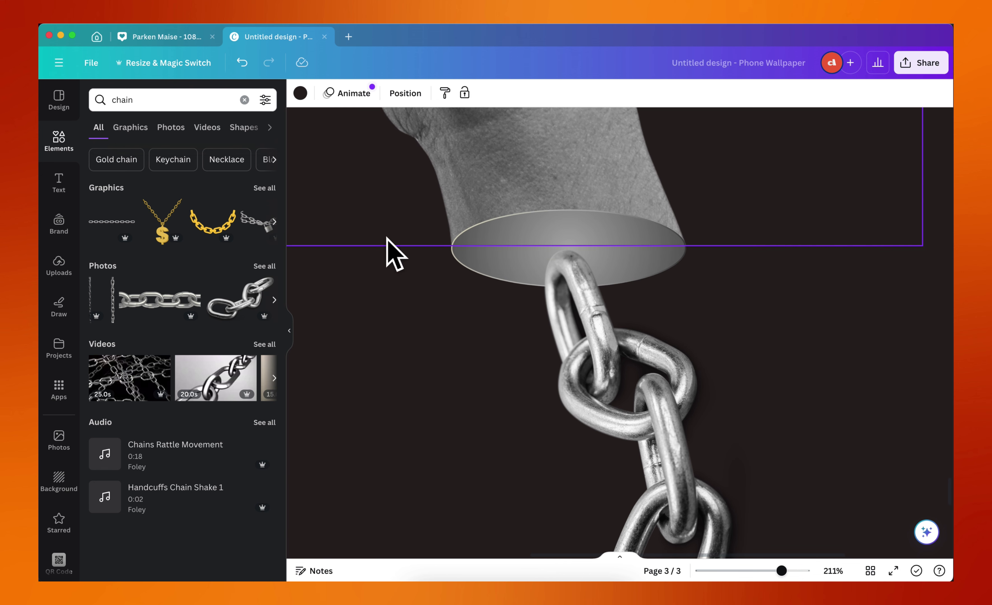
pyautogui.click(201, 101)
pyautogui.write('sha')
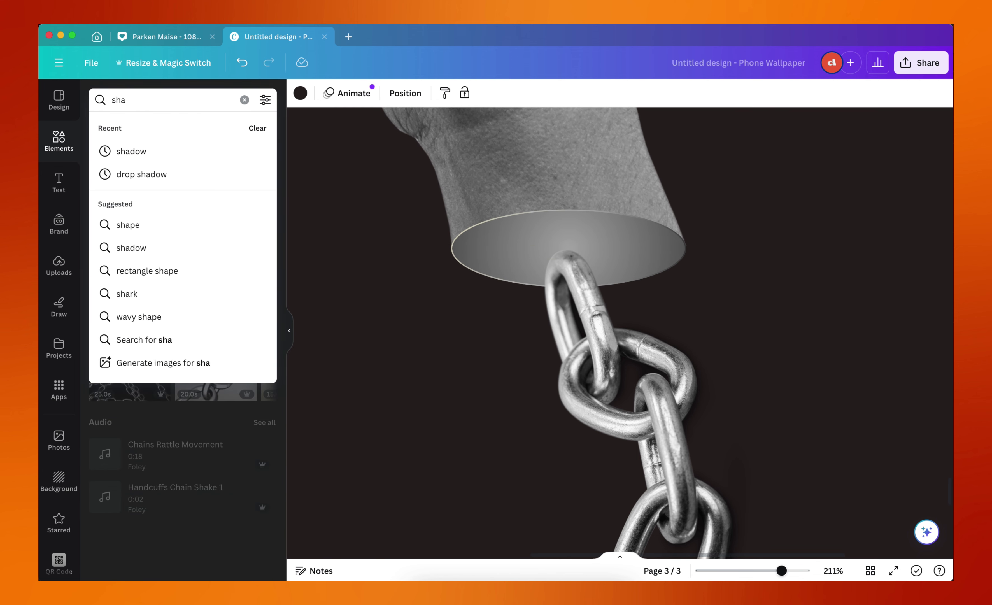
pyautogui.press('Down')
pyautogui.press('Return')
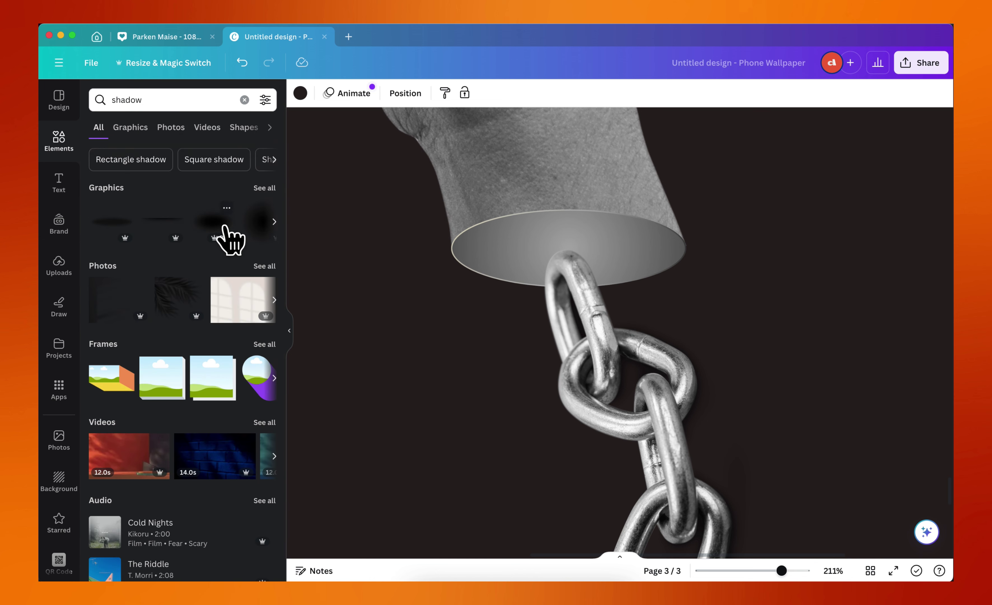
pyautogui.click(267, 188)
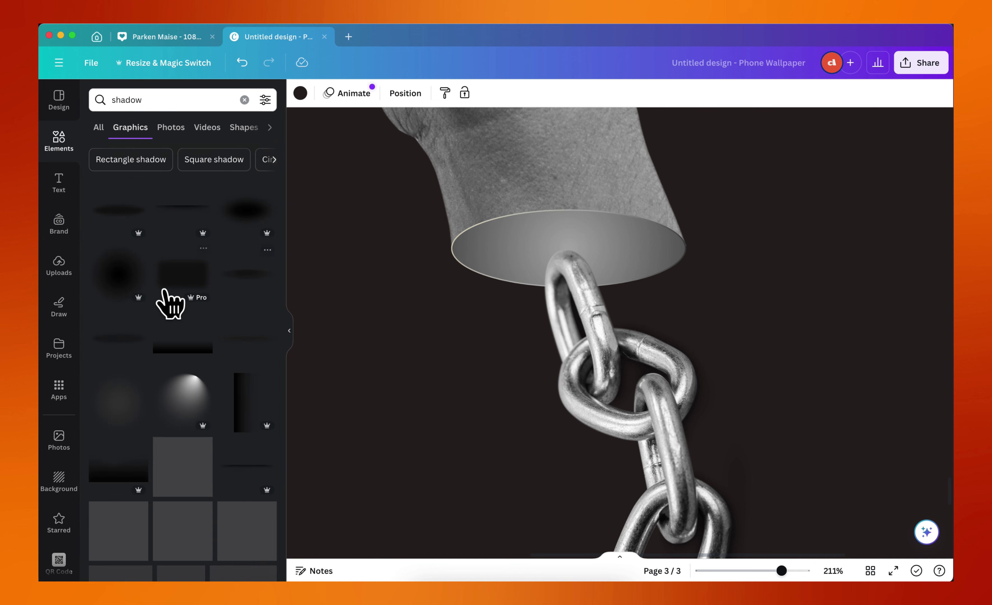
# Add a thin, soft elliptical shadow graphic, shrink it, and place it over the upper limb's cut surface.
pyautogui.scroll(-7, 206, 397)
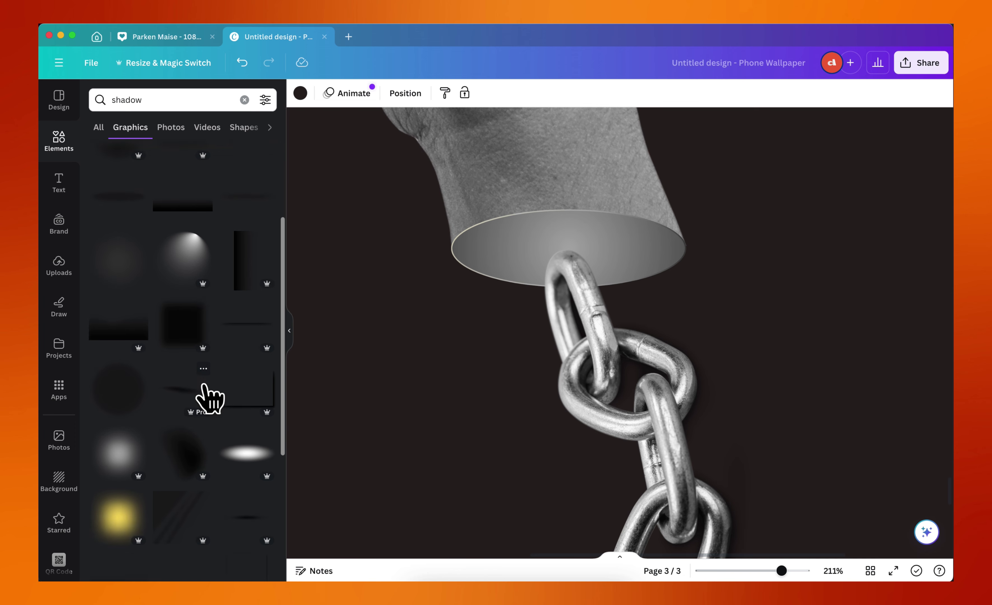
pyautogui.click(252, 374)
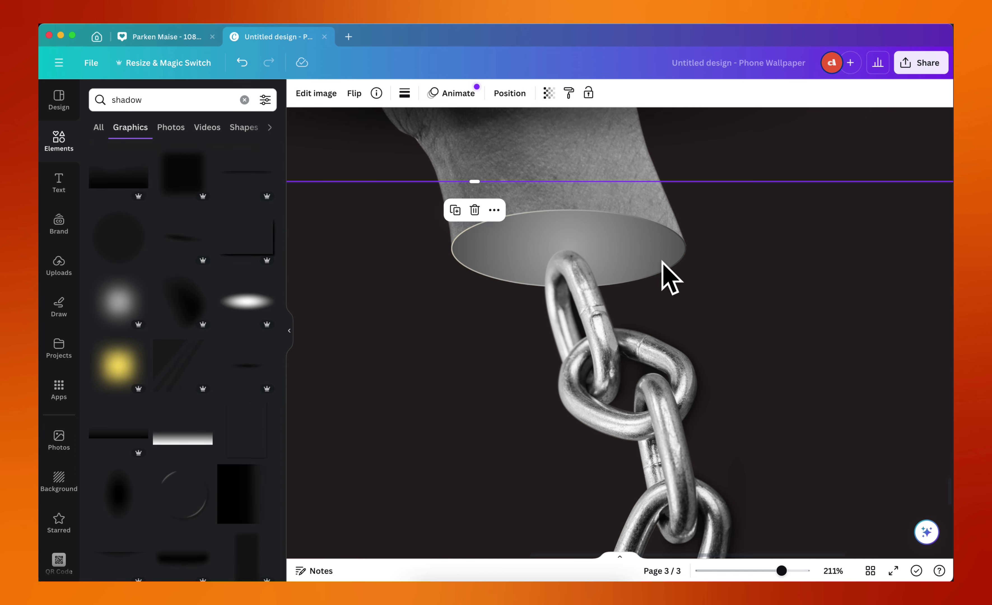
pyautogui.moveTo(613, 151); pyautogui.dragTo(436, 406)
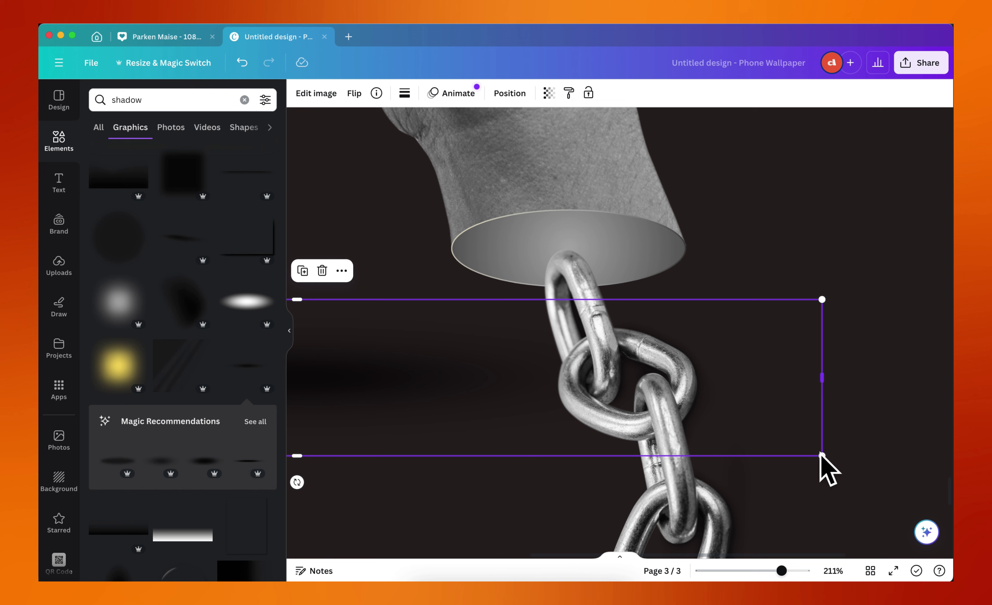
pyautogui.moveTo(819, 452); pyautogui.dragTo(484, 381)
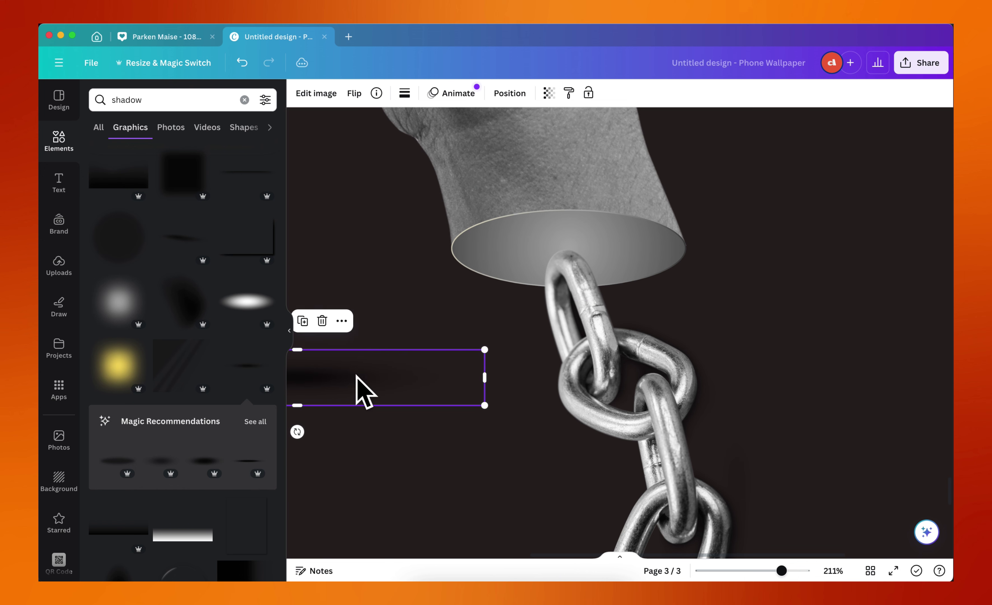
pyautogui.moveTo(358, 385); pyautogui.dragTo(584, 250)
# Resize and reposition the shadow so it spans most of the upper cut surface around the chain's top link.
pyautogui.moveTo(716, 280); pyautogui.dragTo(594, 277)
pyautogui.moveTo(431, 254); pyautogui.dragTo(480, 258)
pyautogui.moveTo(395, 273); pyautogui.dragTo(479, 263)
pyautogui.moveTo(584, 253); pyautogui.dragTo(558, 258)
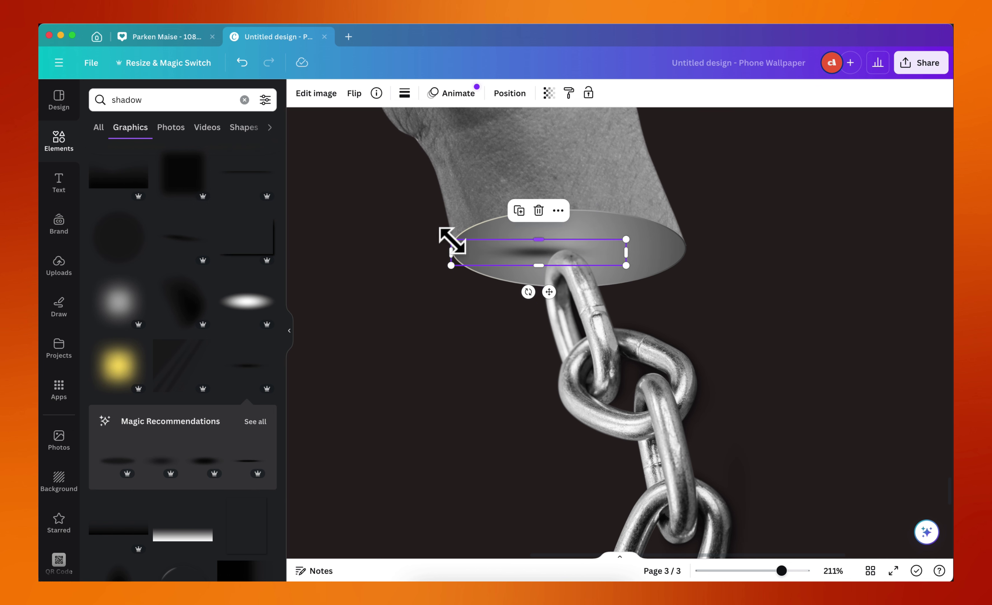
pyautogui.moveTo(452, 241); pyautogui.dragTo(423, 235)
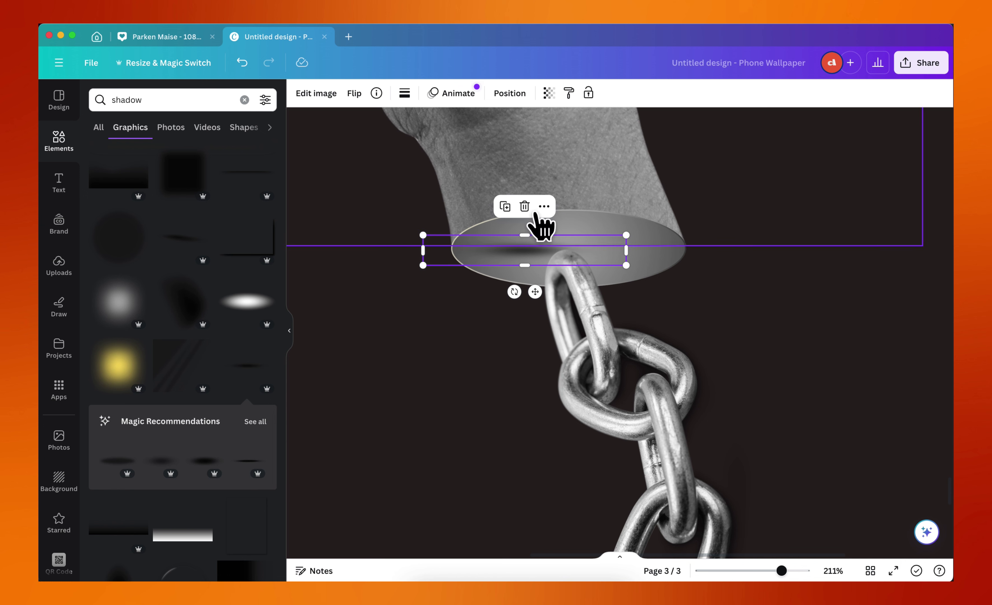
pyautogui.moveTo(626, 236); pyautogui.dragTo(663, 231)
pyautogui.moveTo(678, 278); pyautogui.dragTo(655, 247)
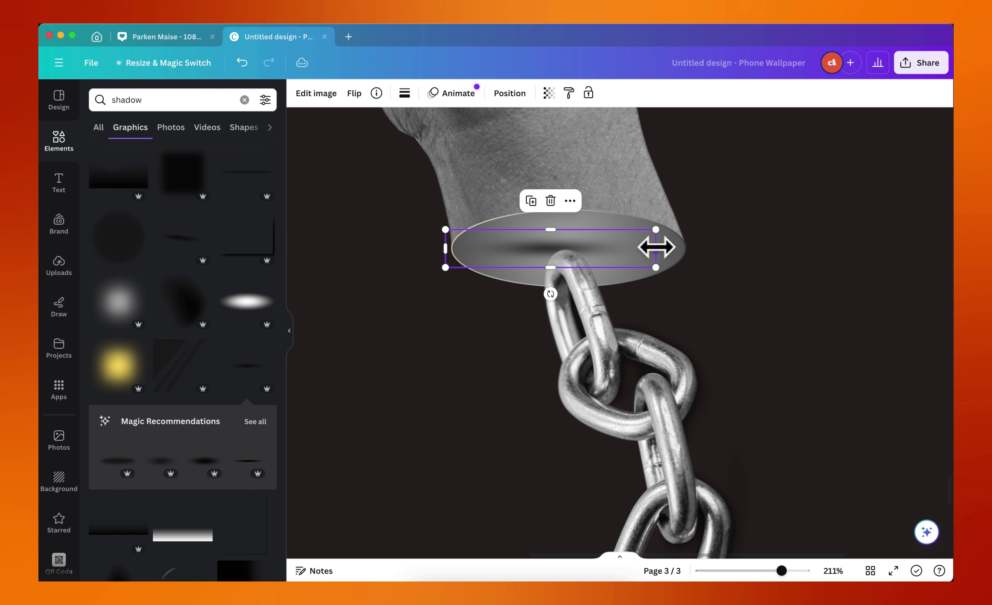
pyautogui.moveTo(527, 249); pyautogui.dragTo(514, 249)
# Apply a whole-image Blur effect with intensity 79 to the shadow on the upper cut surface.
pyautogui.click(322, 103)
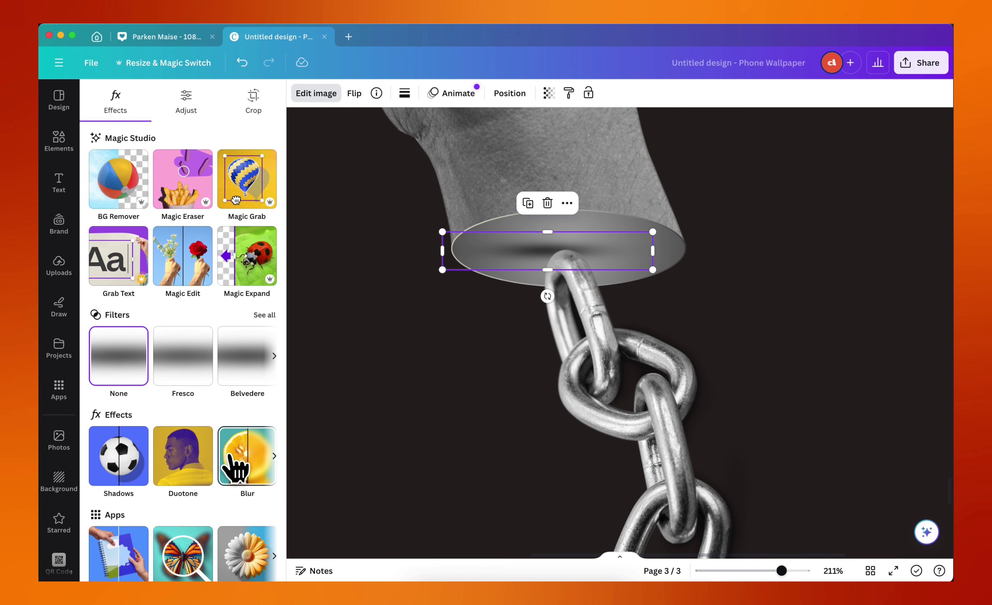
pyautogui.click(234, 464)
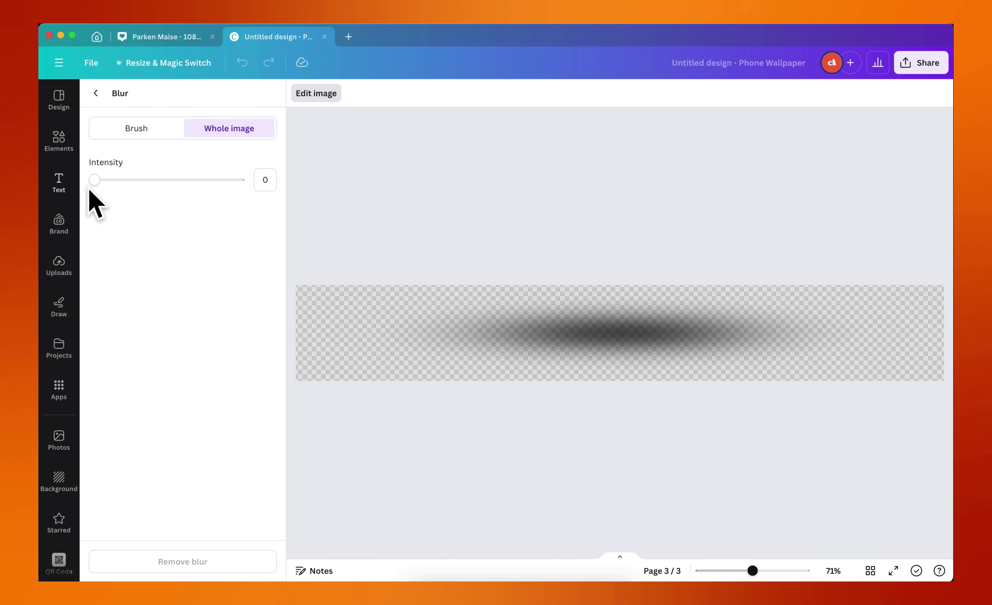
pyautogui.moveTo(94, 180); pyautogui.dragTo(213, 192)
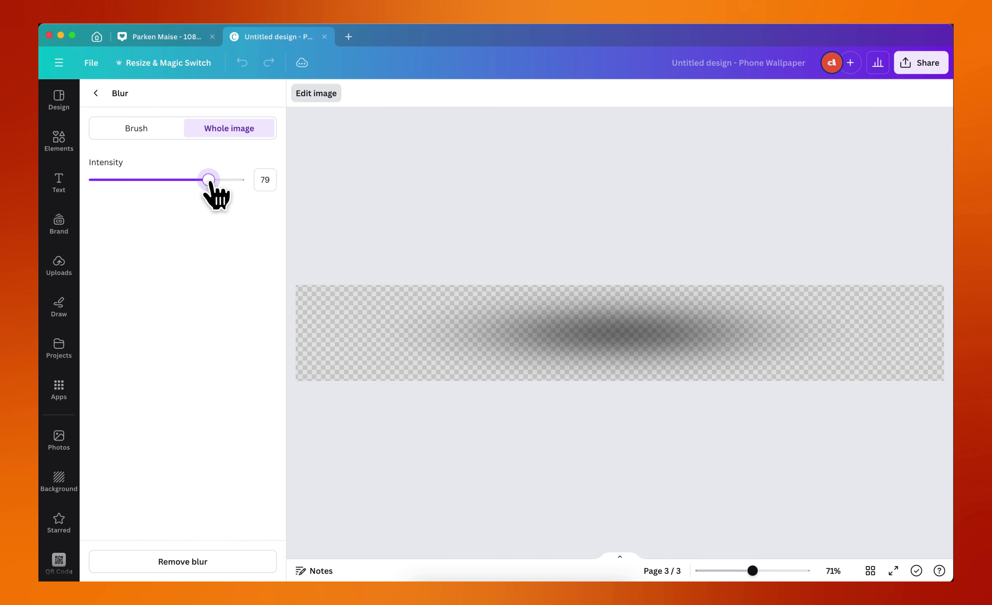
pyautogui.click(95, 93)
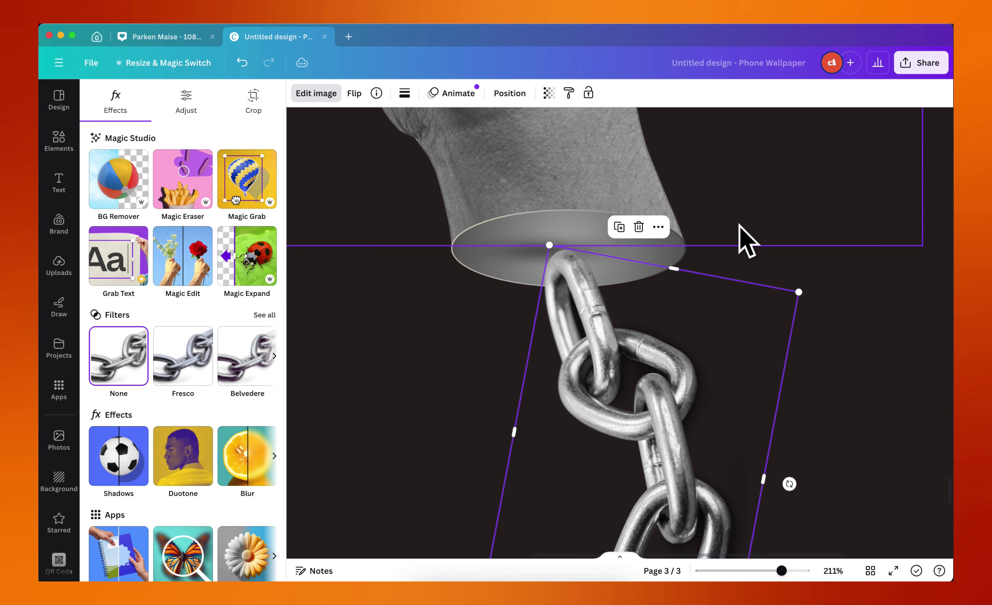
# Duplicate the blurred shadow with a sideways offset across the upper cut surface and set the copy's transparency to 49.
pyautogui.click(518, 245)
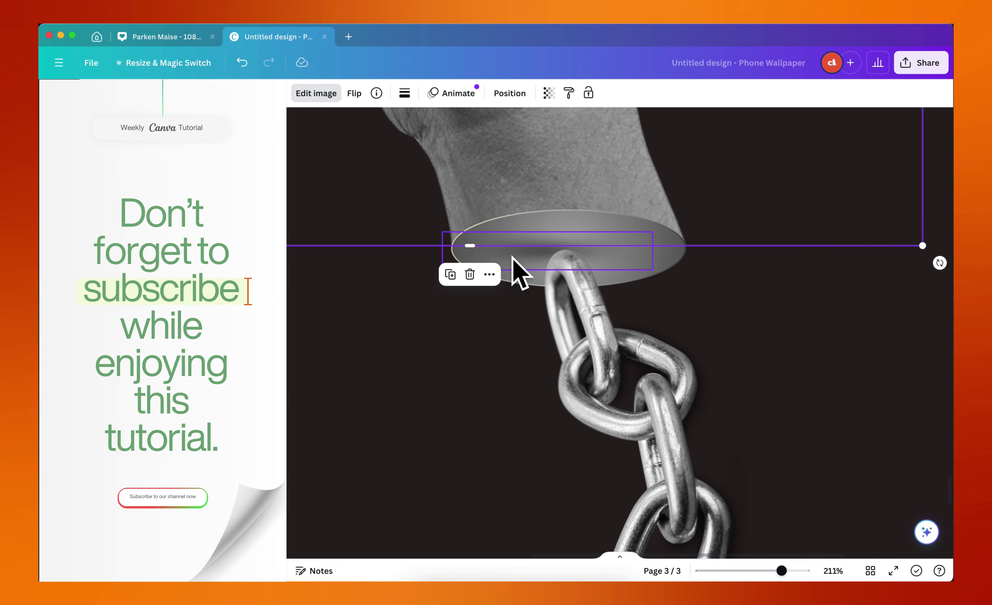
pyautogui.click(514, 258)
pyautogui.moveTo(514, 259); pyautogui.dragTo(508, 258)
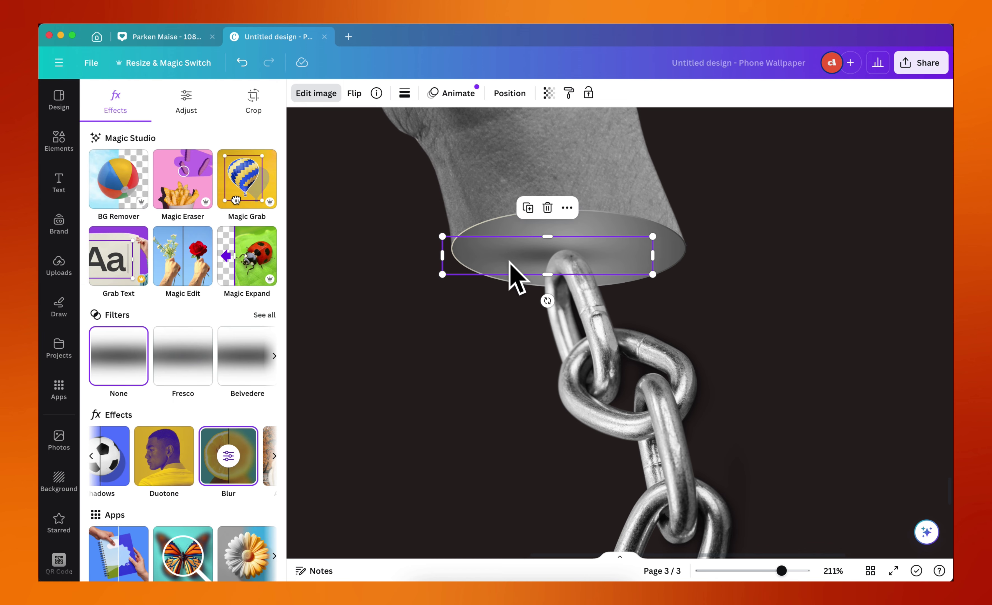
pyautogui.moveTo(538, 256); pyautogui.dragTo(584, 251)
pyautogui.click(549, 92)
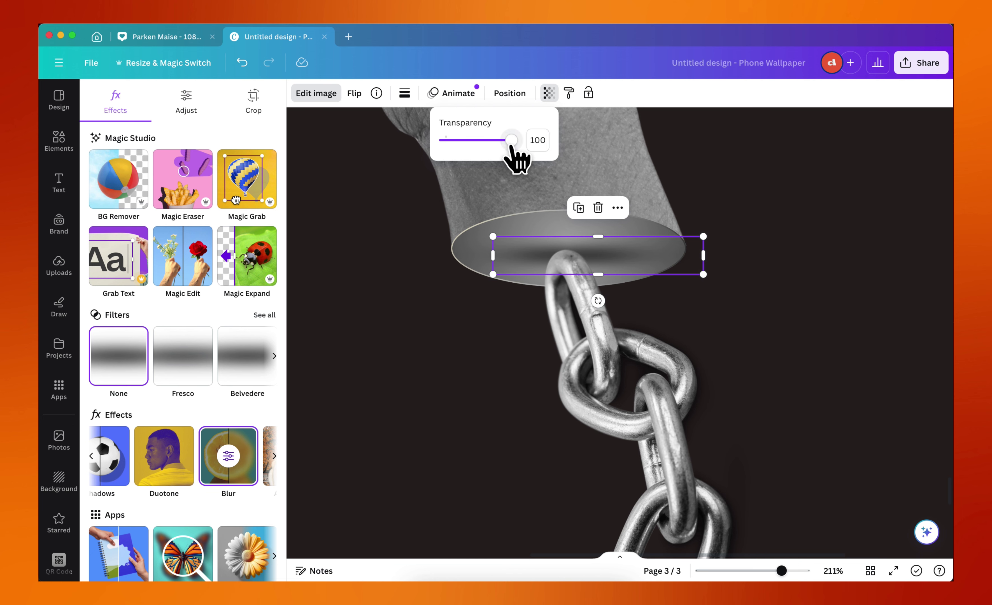
pyautogui.moveTo(511, 146); pyautogui.dragTo(481, 148)
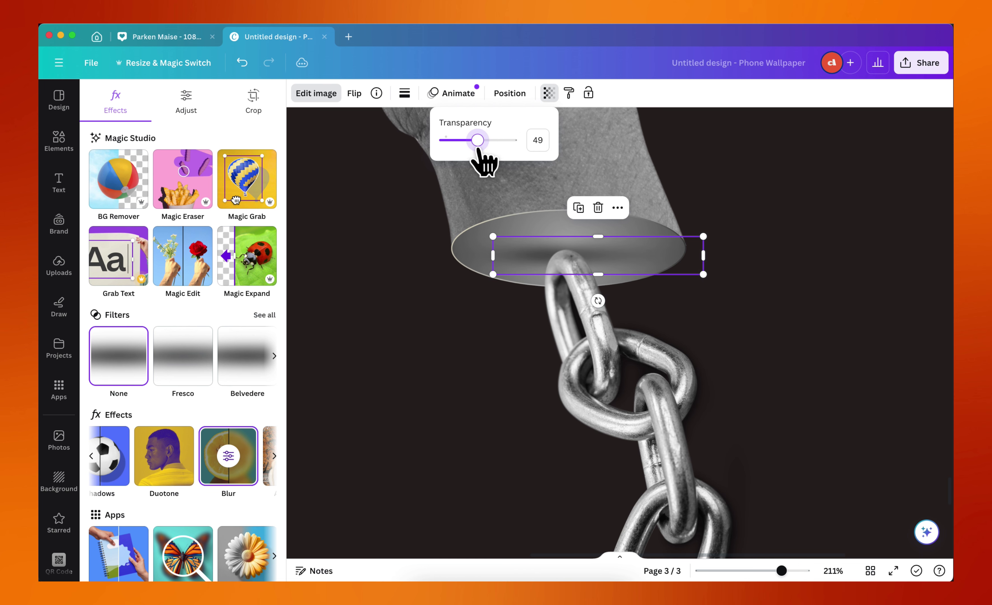
# Place a copy of both shadows on the lower limb's cut surface, around the chain's bottom link.
pyautogui.keyDown('shift'); pyautogui.click(488, 271); pyautogui.keyUp('shift')
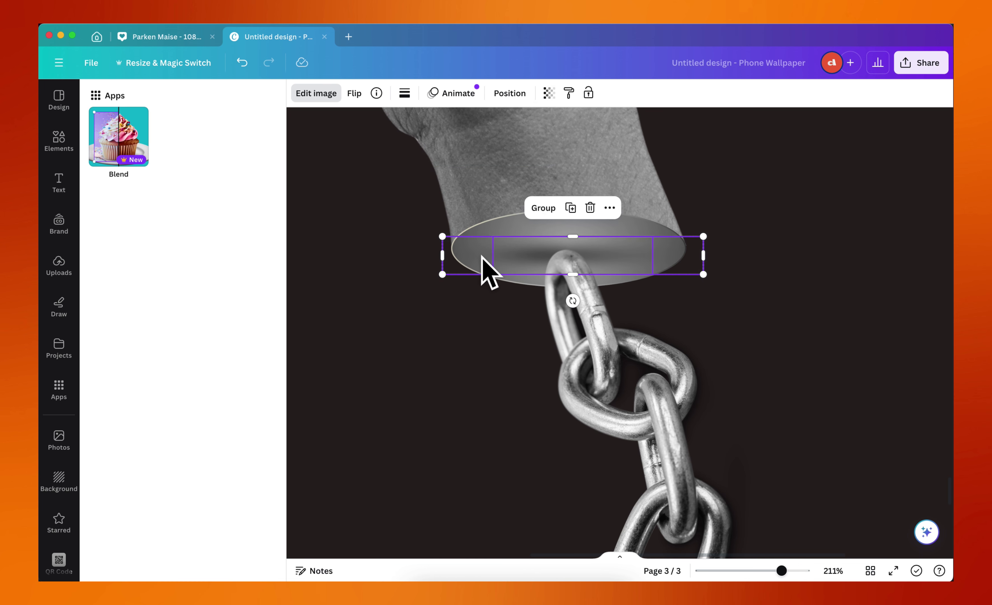
pyautogui.scroll(-6, 481, 271)
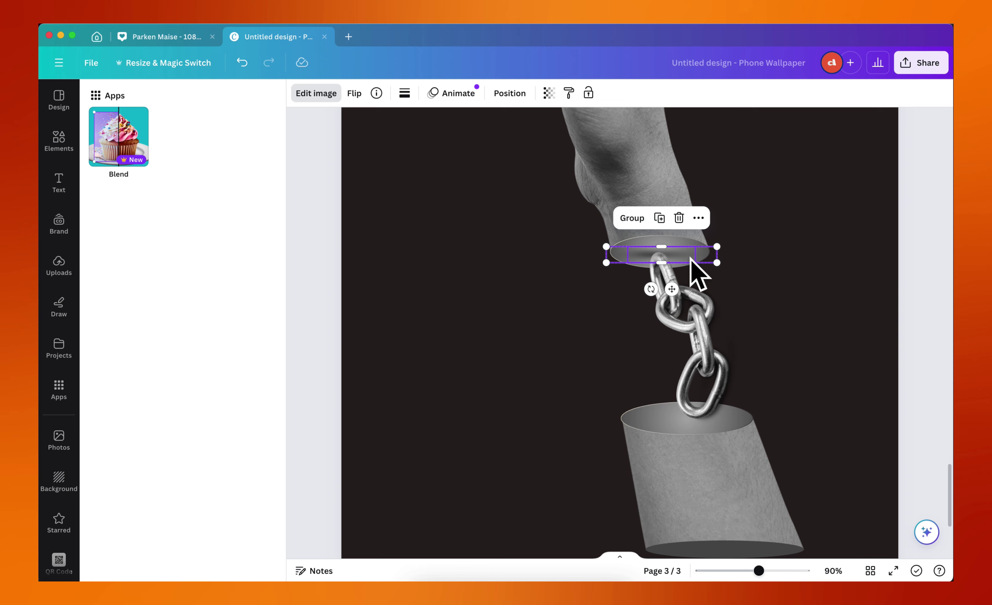
pyautogui.moveTo(691, 258); pyautogui.dragTo(710, 423)
pyautogui.scroll(10, 710, 433)
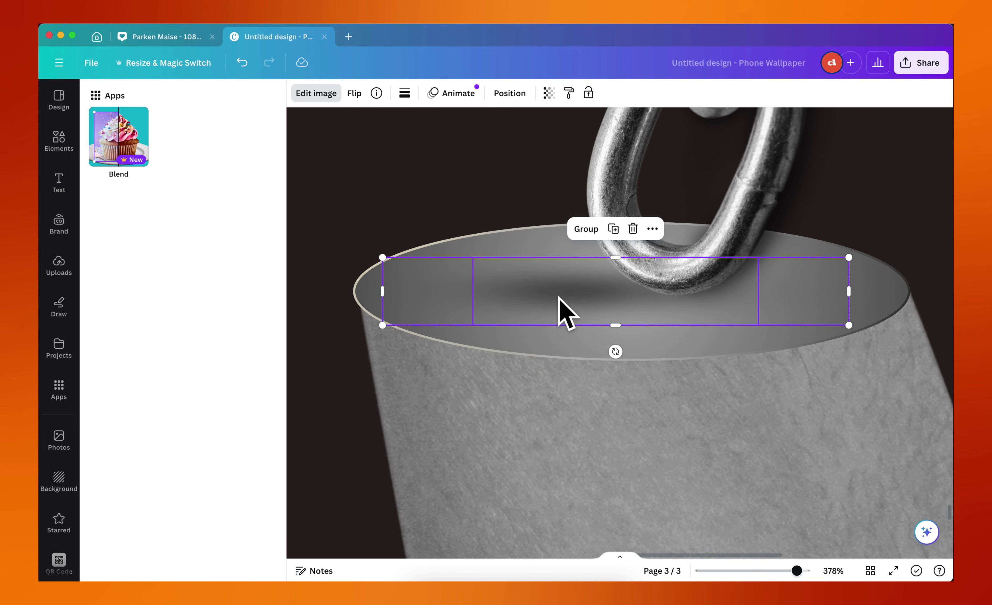
pyautogui.moveTo(540, 308)
pyautogui.mouseDown()
pyautogui.moveTo(577, 303)
pyautogui.moveTo(567, 308)
pyautogui.mouseUp()
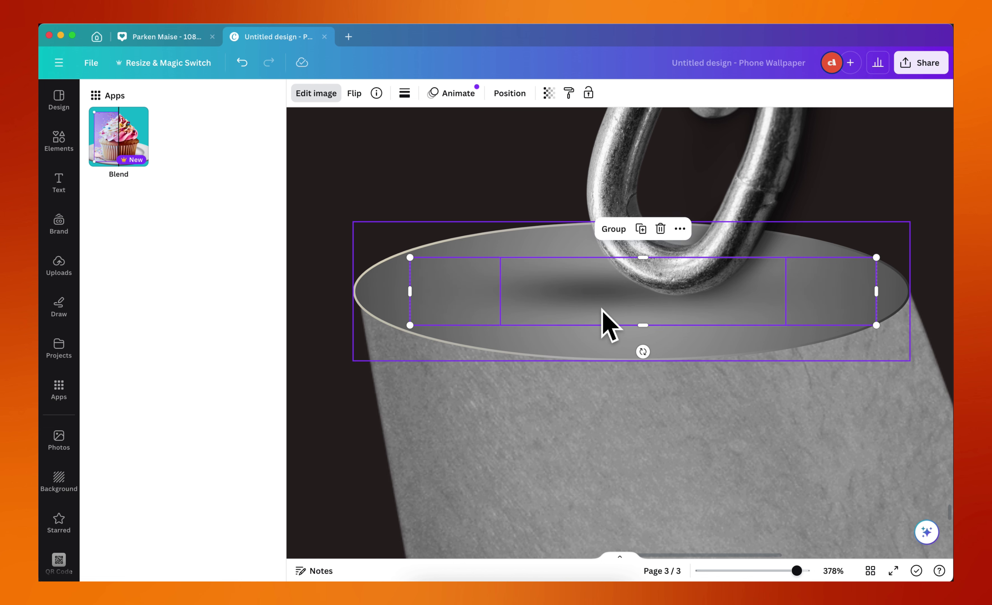
# Select the fainter shadow on the lower cut surface separately and move it over to the surface's left rim.
pyautogui.doubleClick(584, 308)
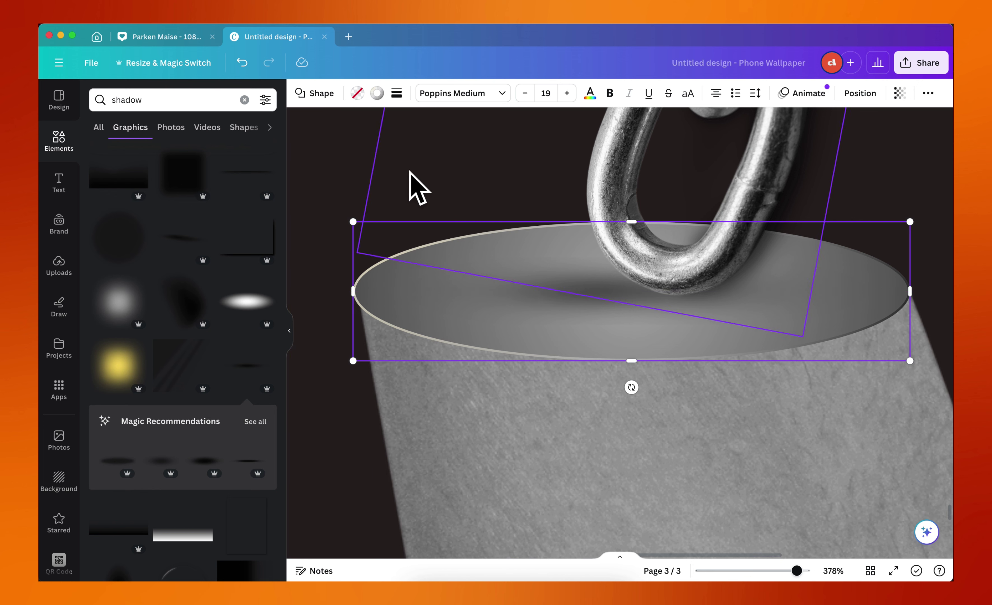
pyautogui.click(562, 272)
pyautogui.click(543, 321)
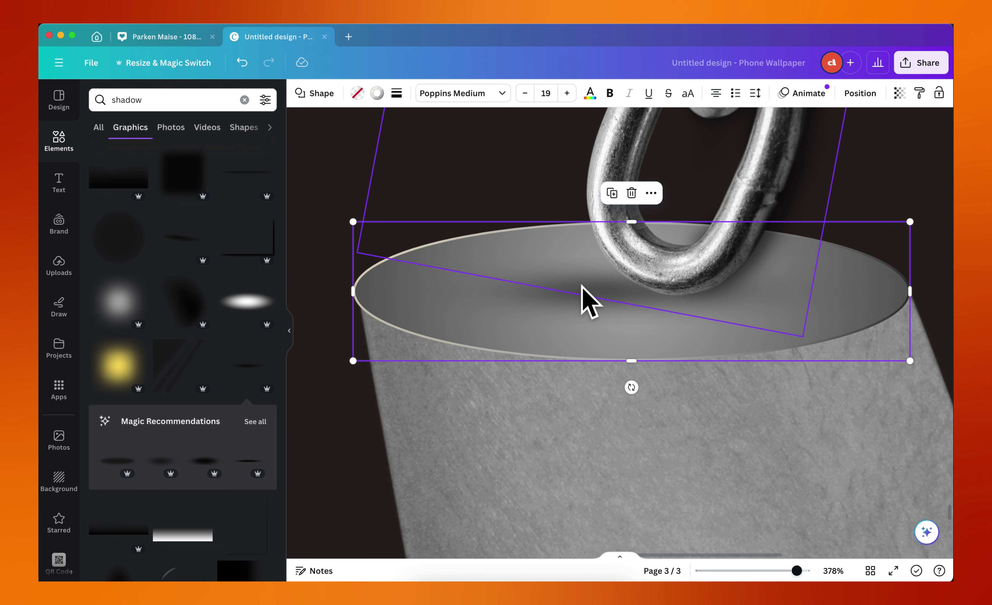
pyautogui.click(525, 301)
pyautogui.click(482, 204)
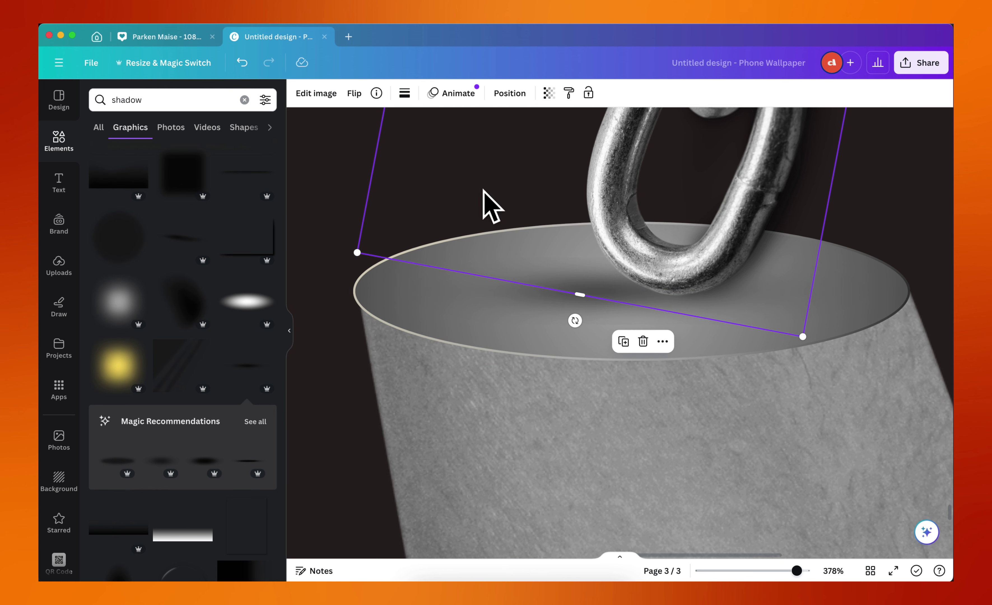
pyautogui.click(518, 296)
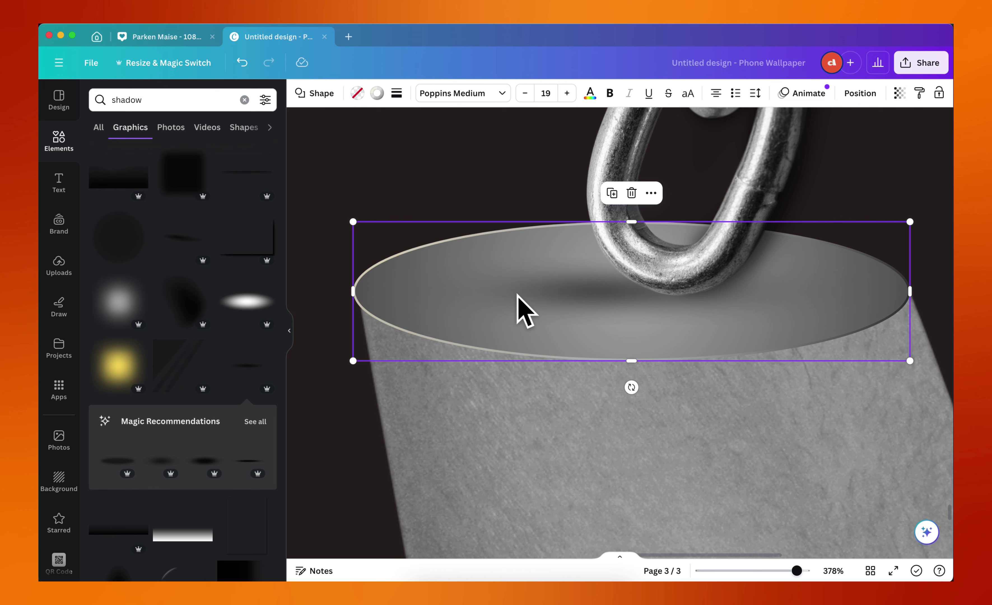
pyautogui.click(518, 297)
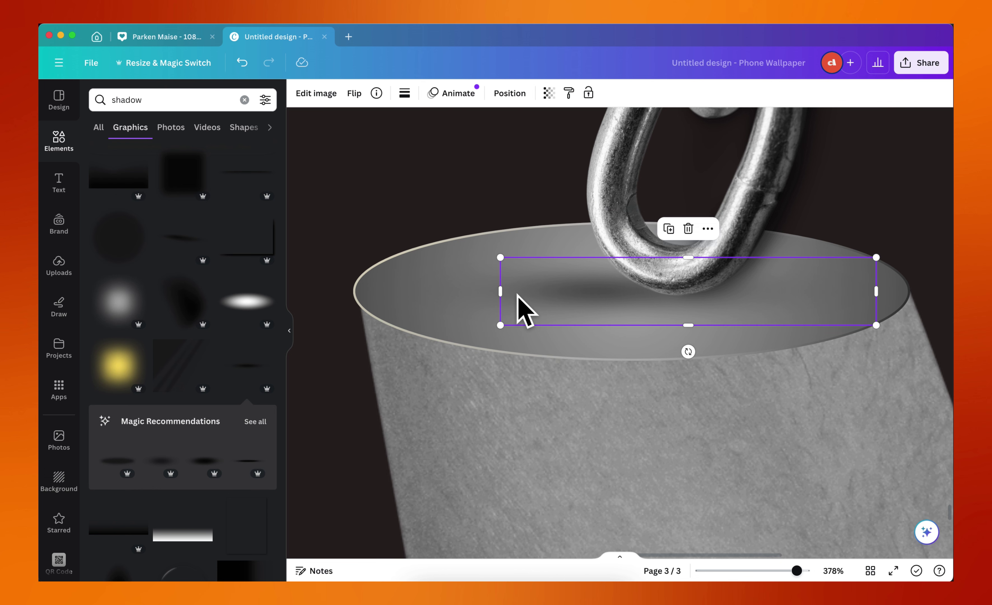
pyautogui.moveTo(555, 312); pyautogui.dragTo(394, 328)
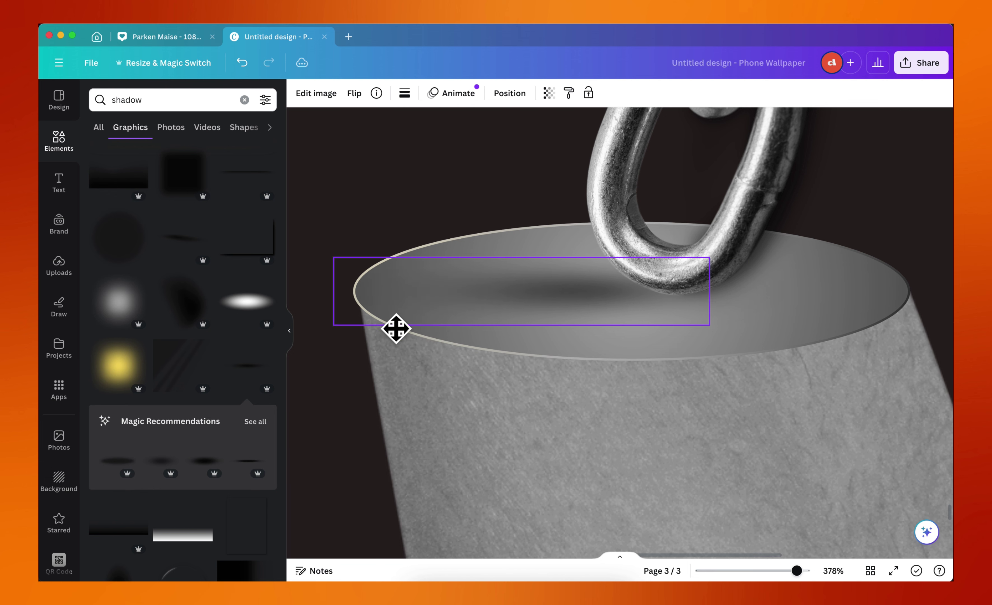
# Shift the stronger shadow right beneath the bottom link and move the fainter one slightly right and down to overlap it.
pyautogui.click(586, 313)
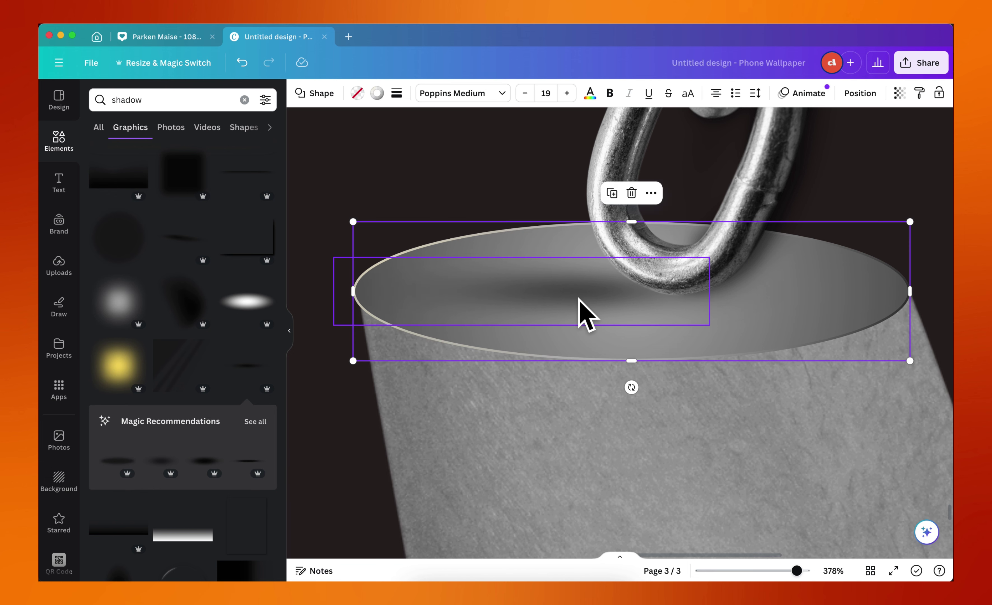
pyautogui.click(586, 313)
pyautogui.hotkey('shift', 'Right')
pyautogui.hotkey('shift', 'Right')
pyautogui.hotkey('shift', 'Right')
pyautogui.hotkey('shift', 'Right')
pyautogui.hotkey('shift', 'Right')
pyautogui.hotkey('shift', 'Right')
pyautogui.hotkey('shift', 'Right')
pyautogui.hotkey('shift', 'Right')
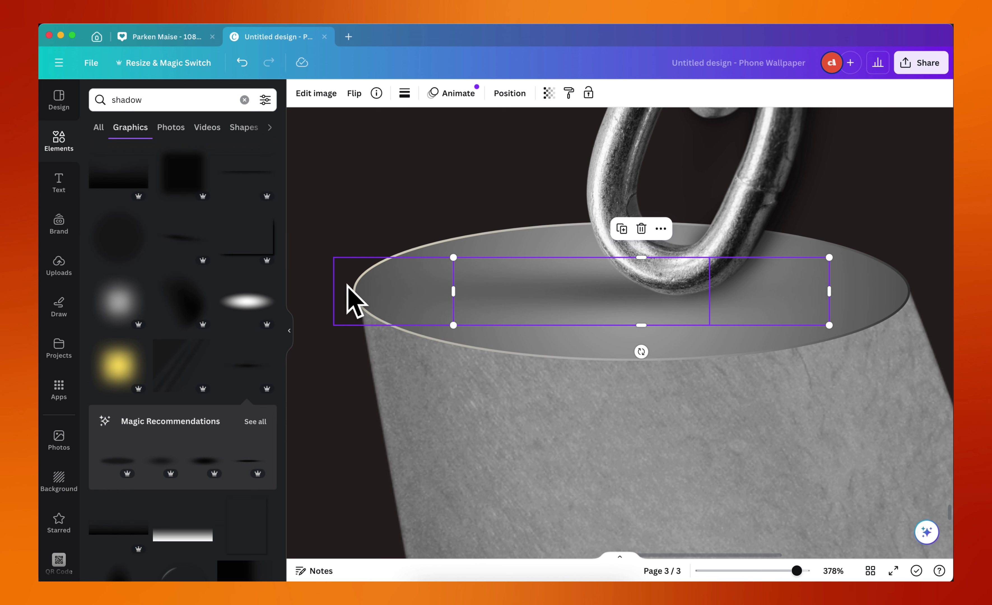
pyautogui.moveTo(354, 296); pyautogui.dragTo(407, 282)
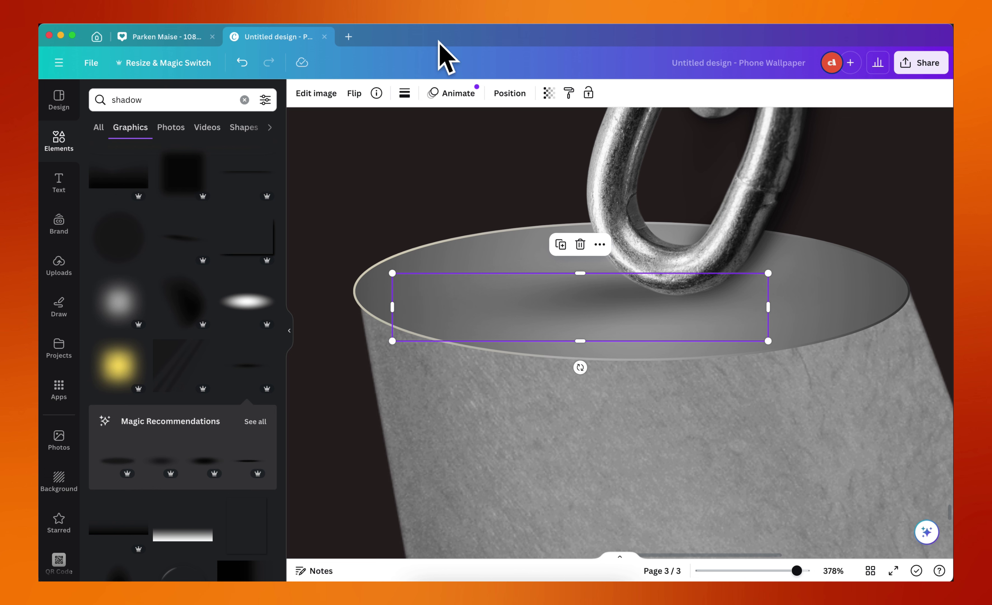
pyautogui.scroll(5, 239, 277)
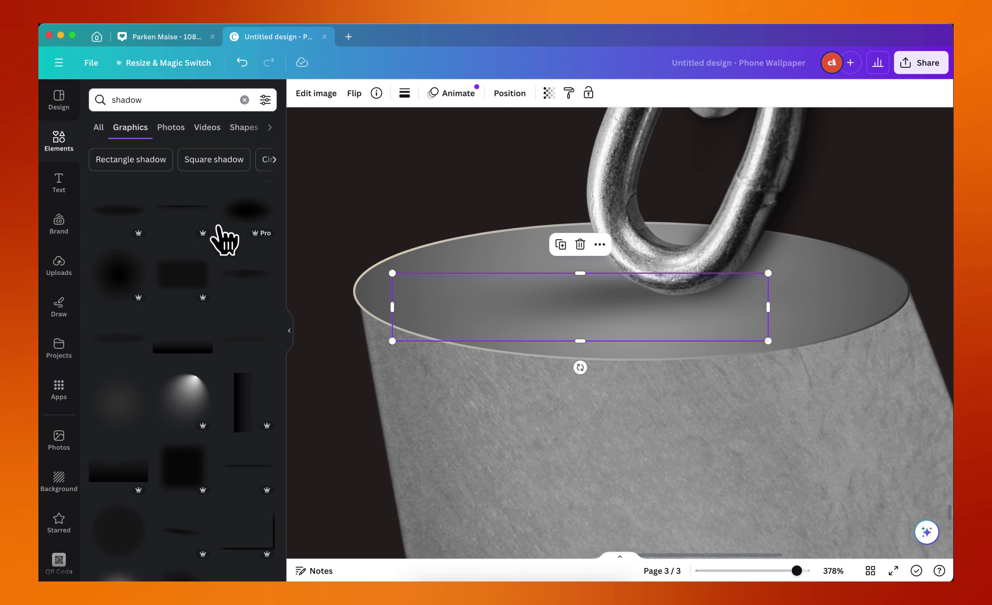
# Add the soft oval shadow graphic, shrink it to less than half its size and place it over the lower limb's cut surface.
pyautogui.click(246, 226)
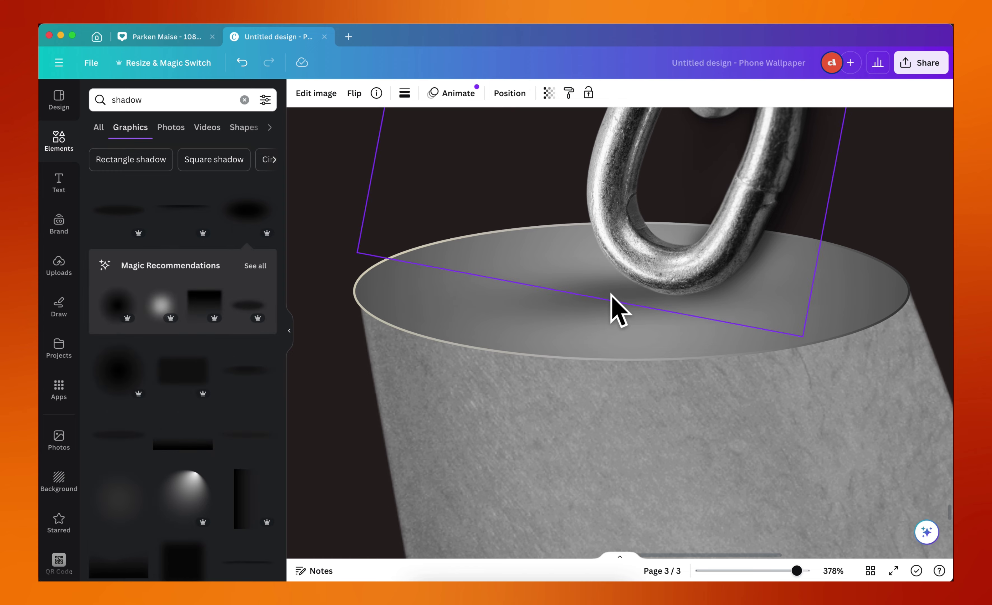
pyautogui.scroll(-5, 616, 305)
pyautogui.scroll(2, 602, 281)
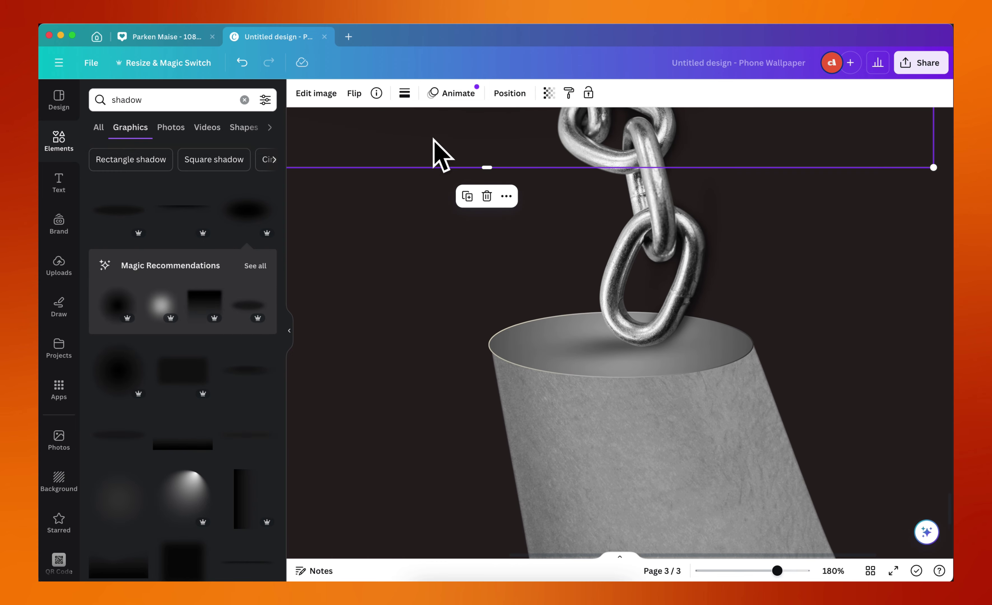
pyautogui.moveTo(436, 156); pyautogui.dragTo(471, 355)
pyautogui.scroll(-5, 471, 356)
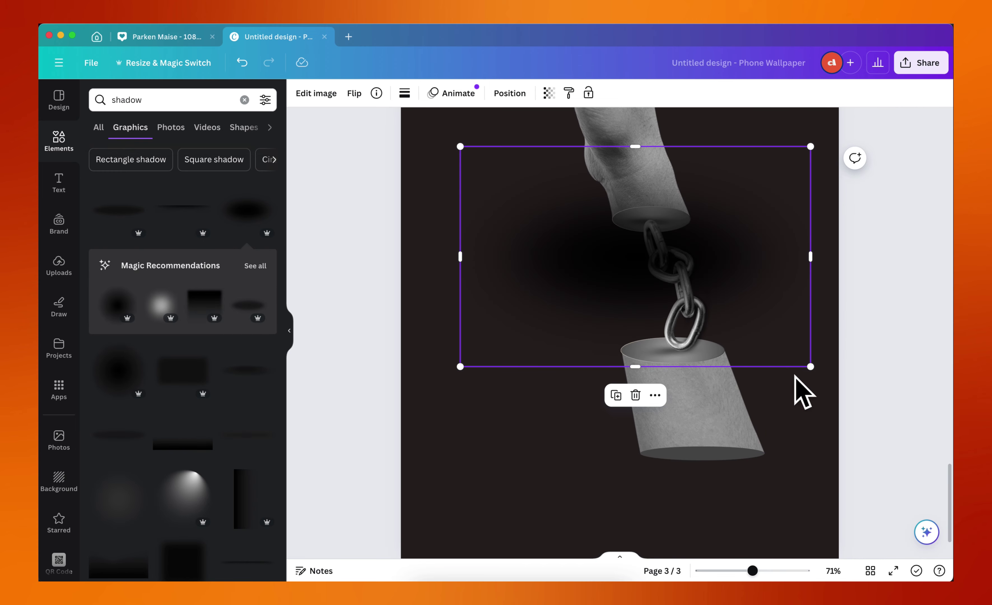
pyautogui.moveTo(810, 368); pyautogui.dragTo(611, 237)
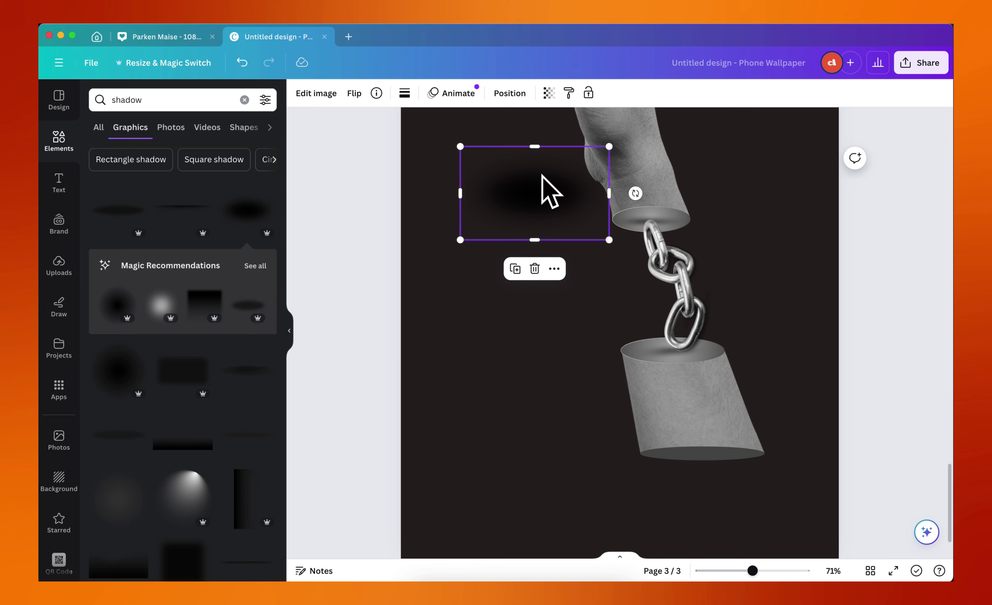
pyautogui.moveTo(529, 151); pyautogui.dragTo(686, 342)
# Shrink the new shadow to fit around the cut surface's left half, beside the bottom link, and set its transparency to 32.
pyautogui.scroll(5, 696, 358)
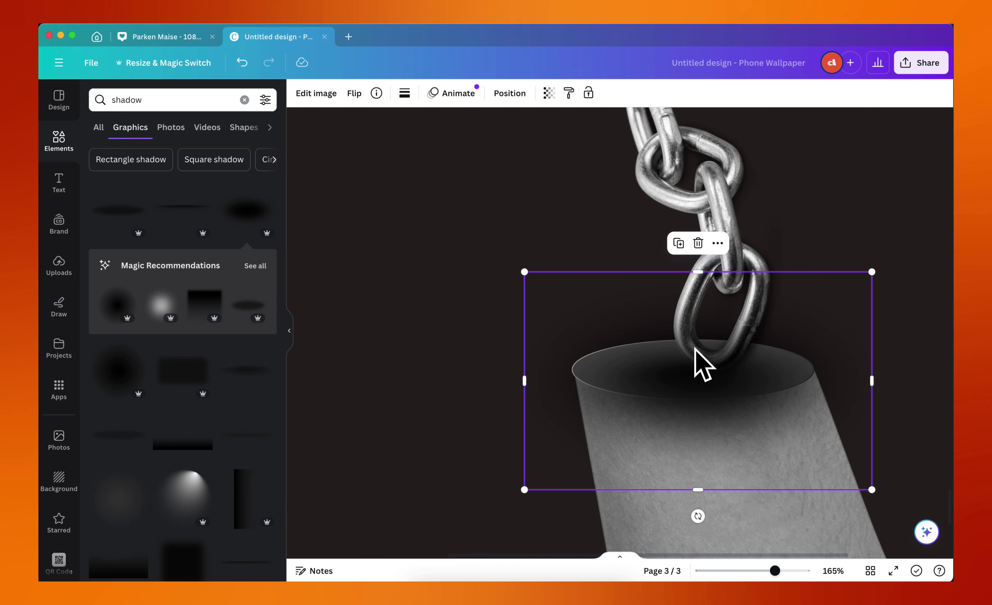
pyautogui.moveTo(871, 490); pyautogui.dragTo(763, 421)
pyautogui.moveTo(701, 392); pyautogui.dragTo(673, 378)
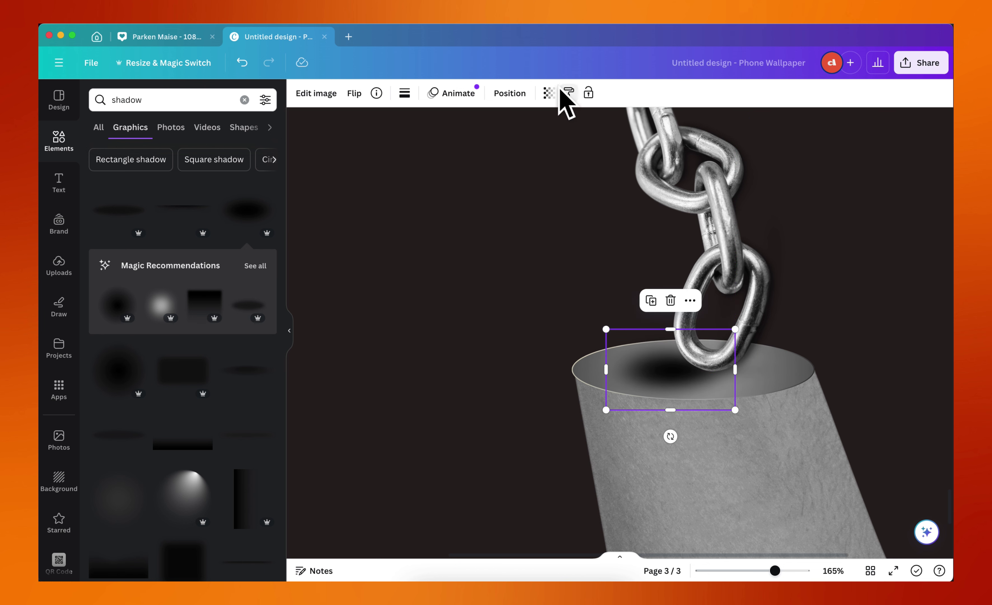
pyautogui.click(549, 92)
pyautogui.moveTo(510, 143); pyautogui.dragTo(466, 140)
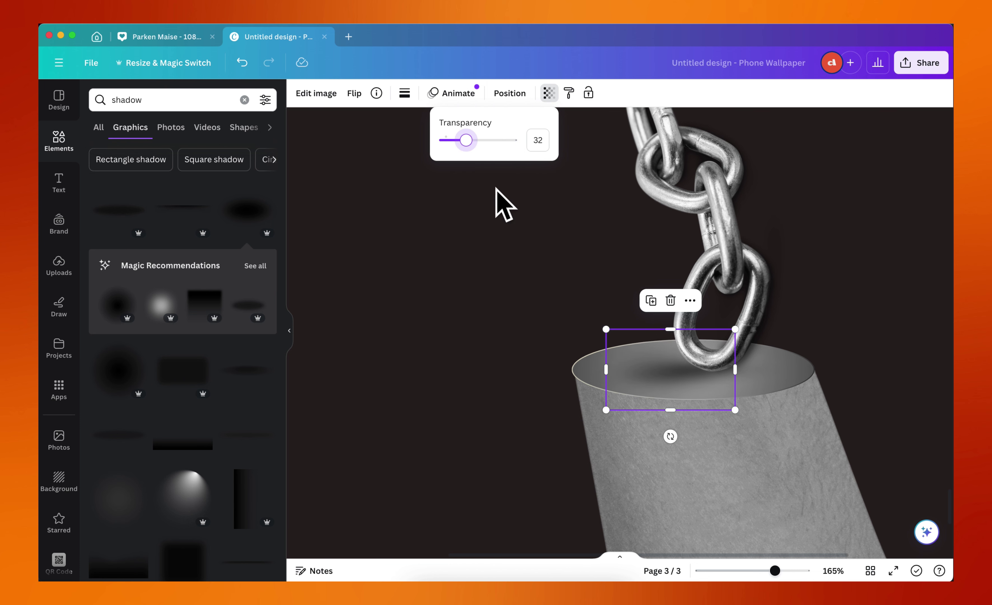
pyautogui.click(454, 354)
# Examine the chain's shadows on both cut surfaces up close, and view the whole page.
pyautogui.scroll(-5, 454, 353)
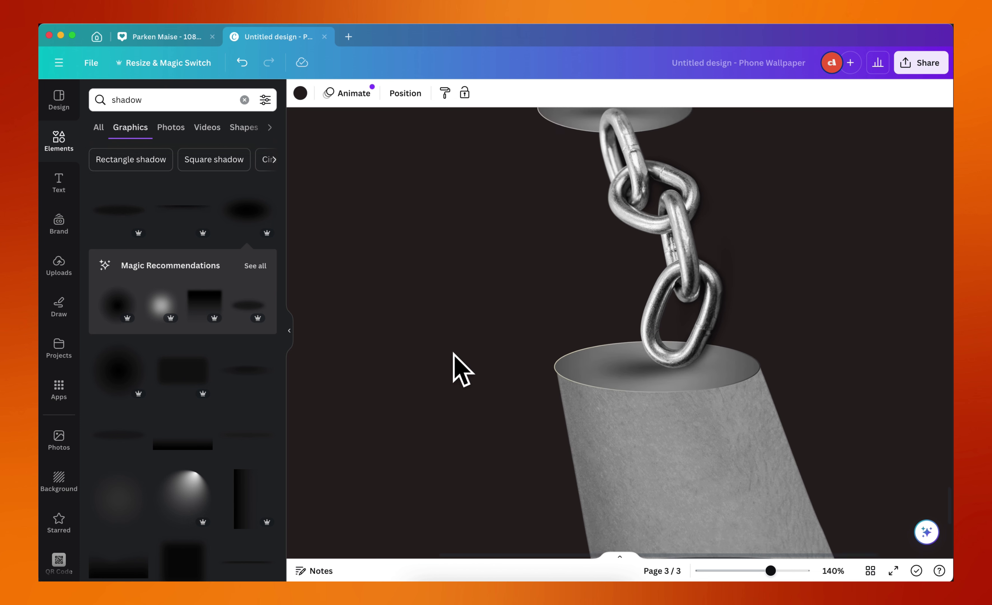
pyautogui.click(662, 362)
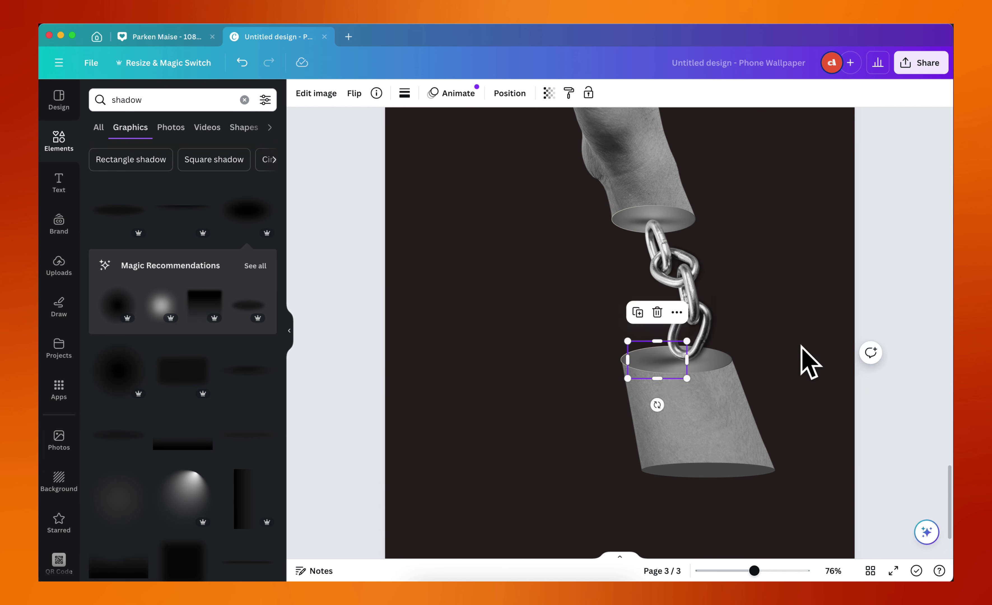
pyautogui.click(607, 331)
pyautogui.scroll(-3, 501, 320)
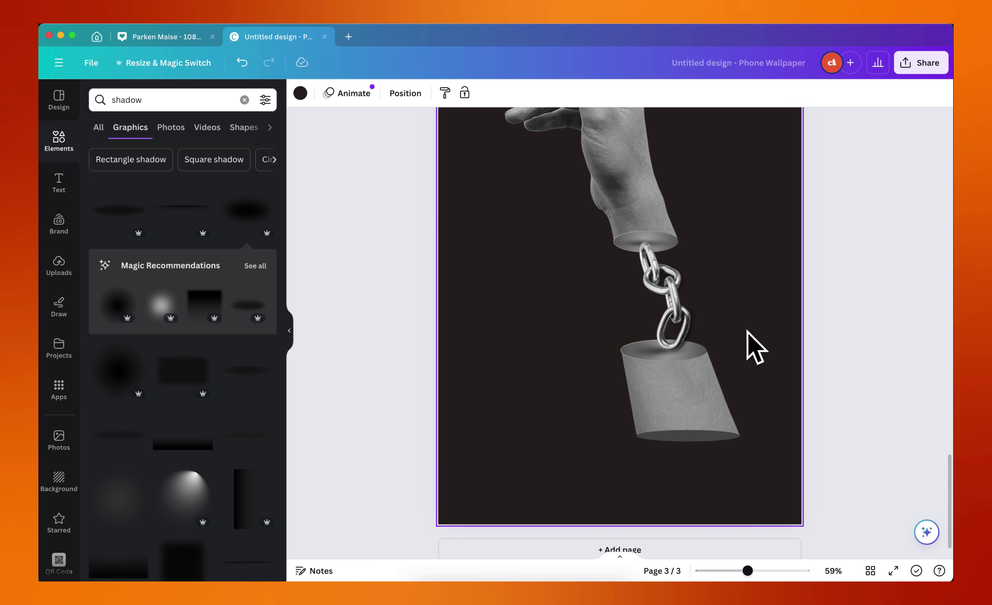
pyautogui.scroll(5, 728, 266)
pyautogui.scroll(-8, 729, 265)
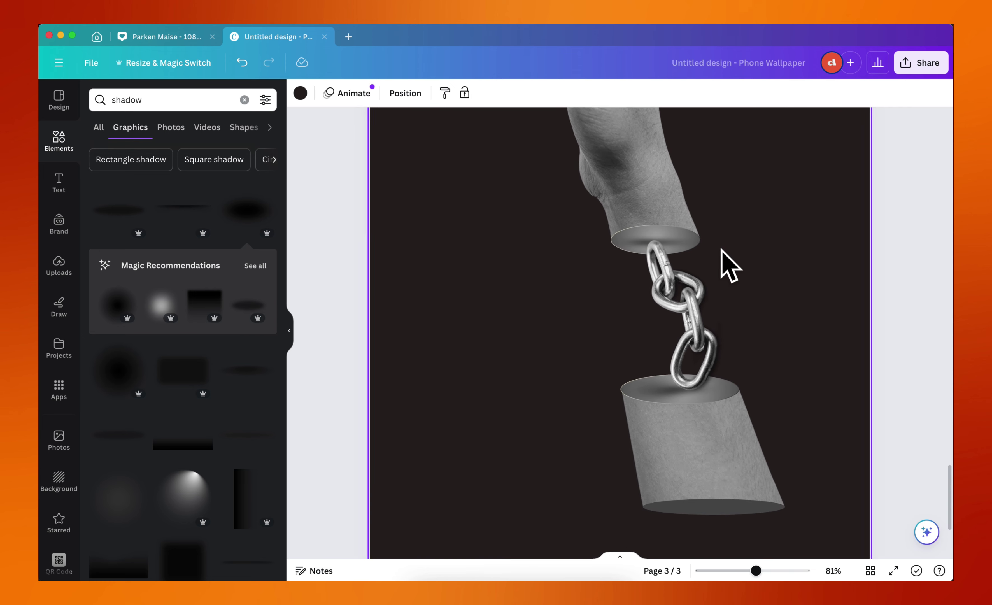
pyautogui.scroll(-2, 729, 265)
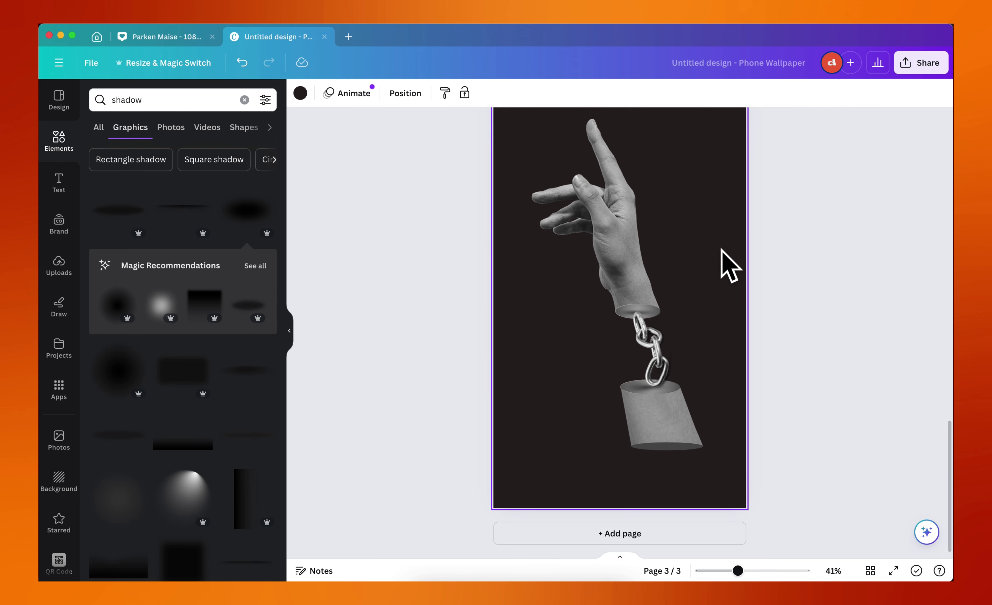
pyautogui.scroll(-2, 717, 257)
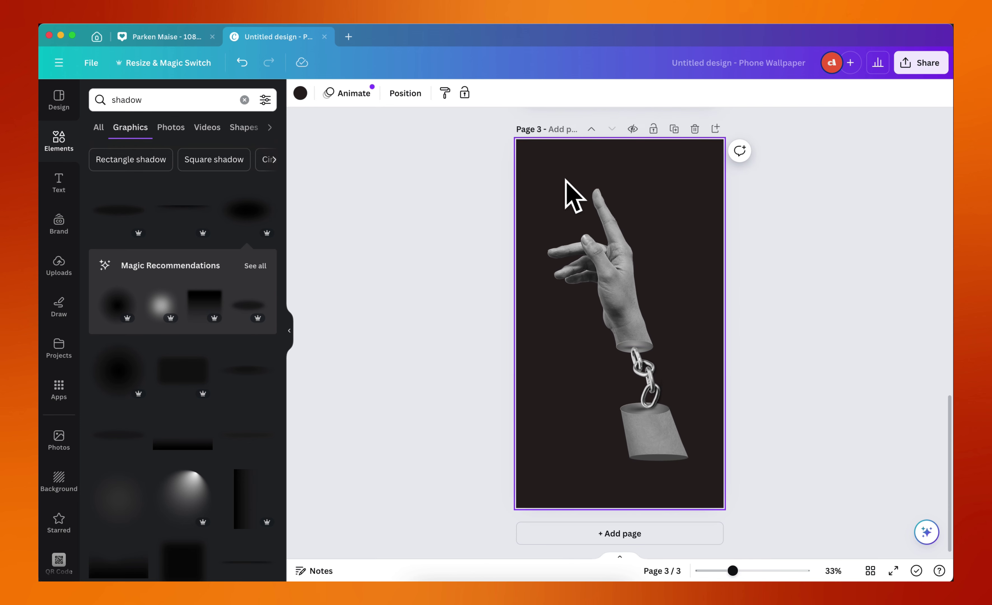
# Search the colours for "yellow" and set the page background to the Mellow Barnyard palette's yellow.
pyautogui.click(301, 95)
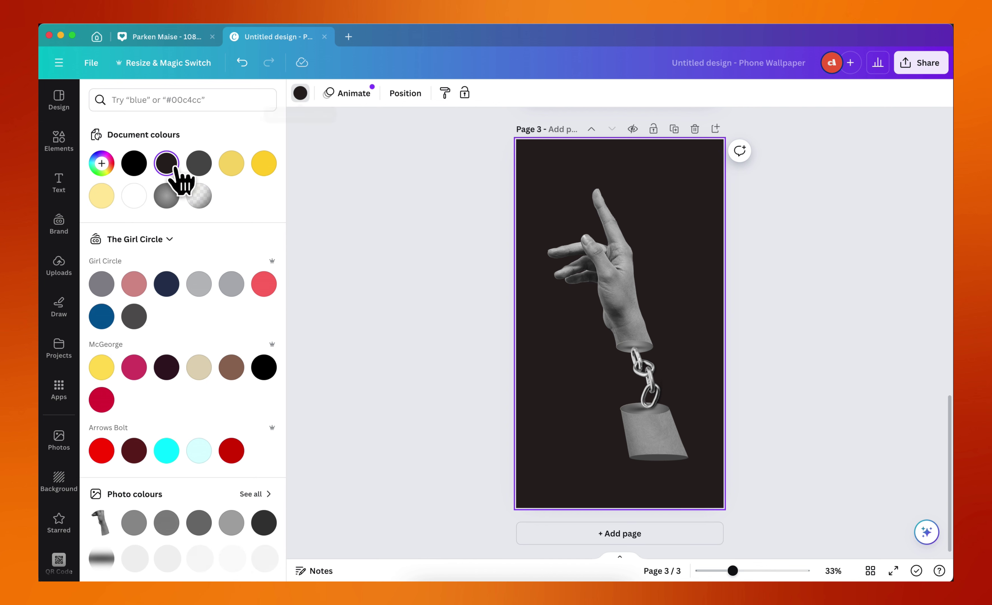
pyautogui.click(159, 101)
pyautogui.write('yellow')
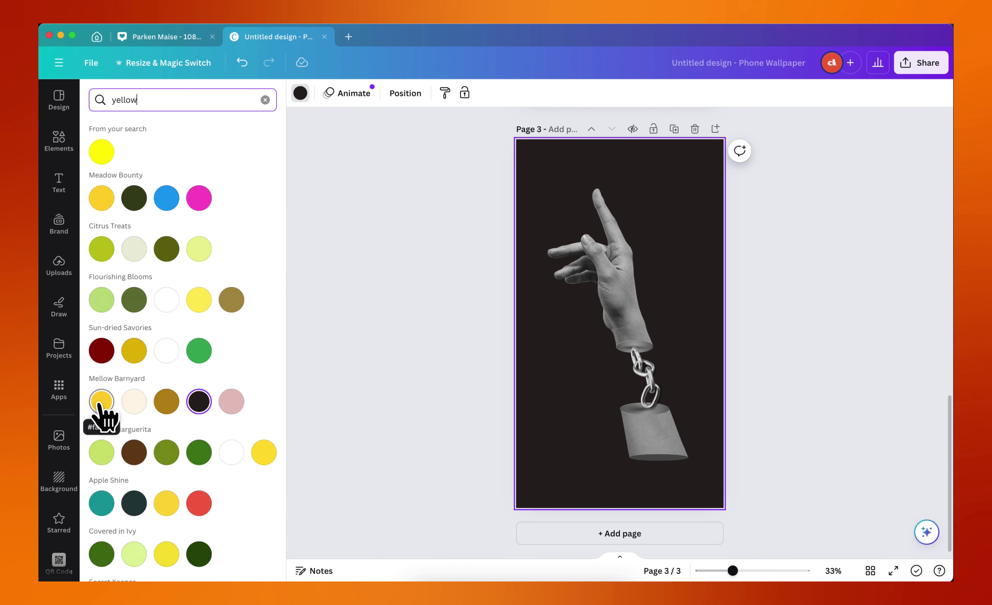
pyautogui.click(100, 402)
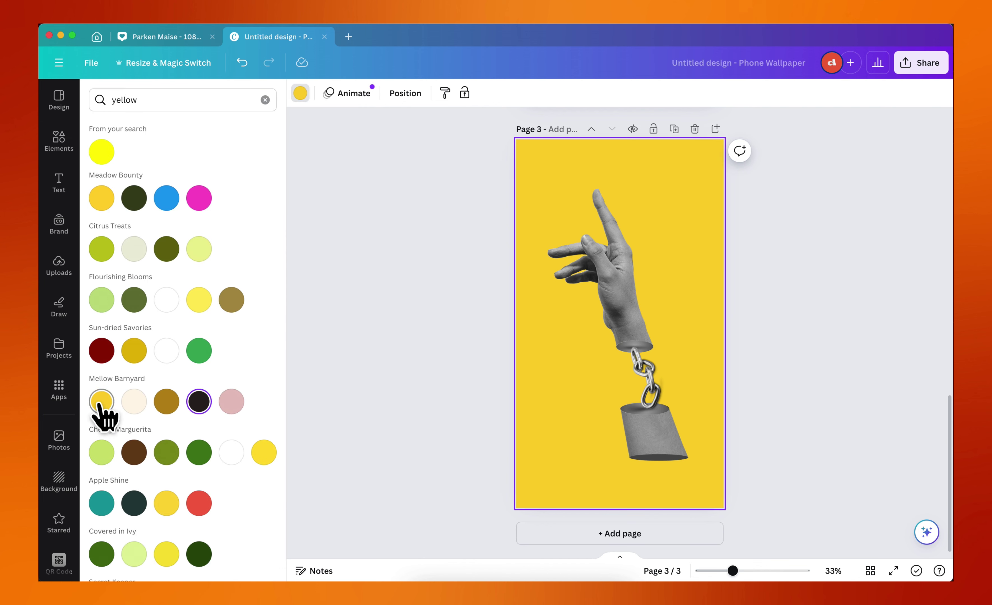
pyautogui.click(456, 346)
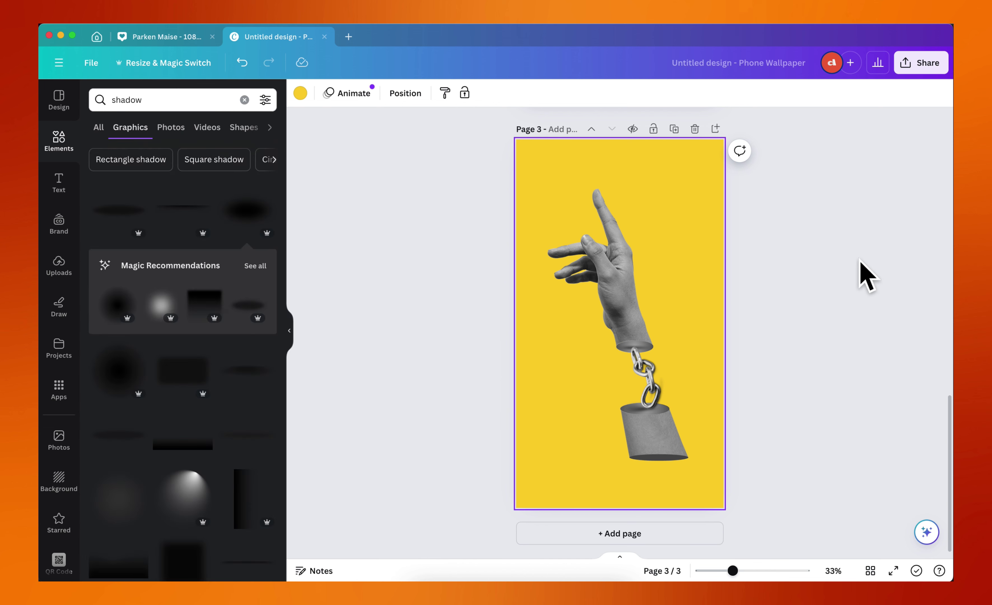
# Adjust the hand image's light settings, raising contrast to 23 and lowering brightness to -5.
pyautogui.click(623, 282)
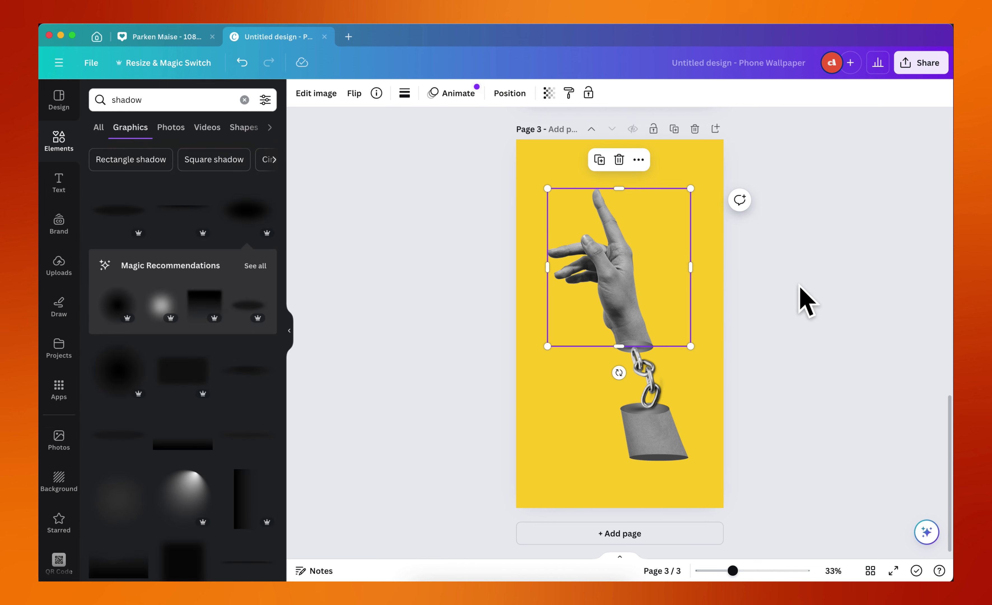
pyautogui.click(806, 301)
pyautogui.click(644, 272)
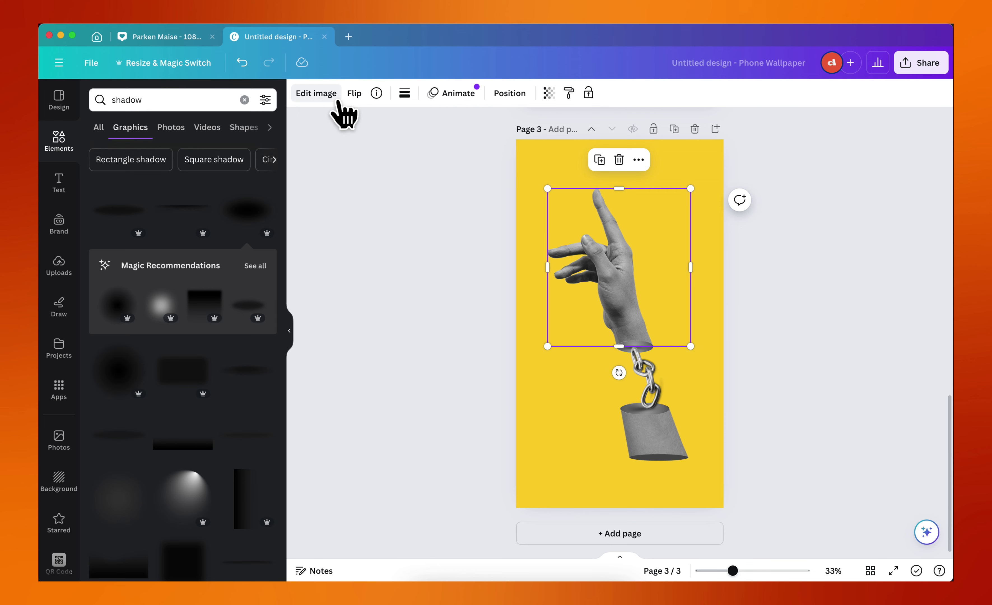
pyautogui.click(312, 97)
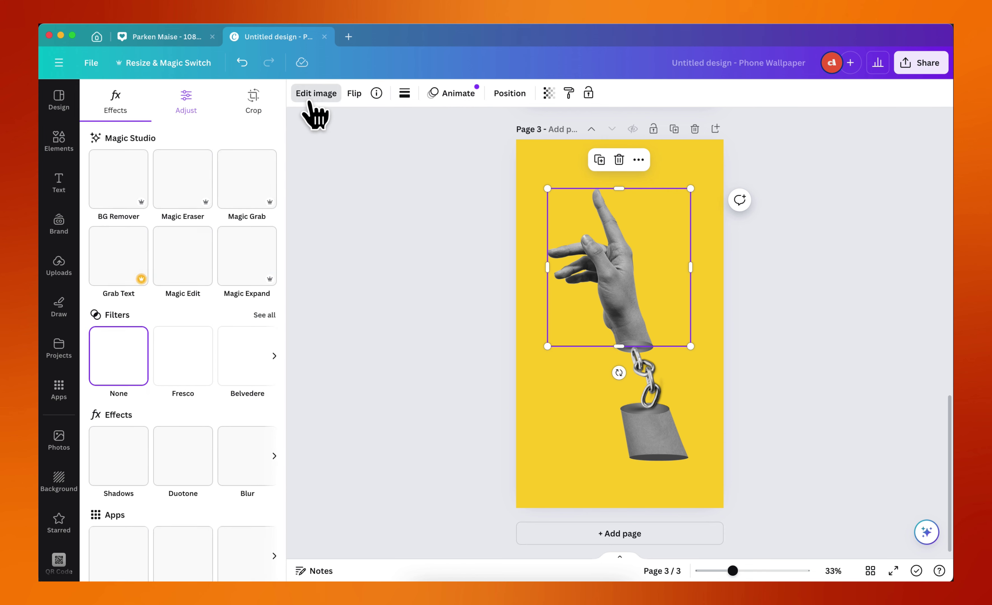
pyautogui.click(198, 109)
pyautogui.scroll(-3, 183, 423)
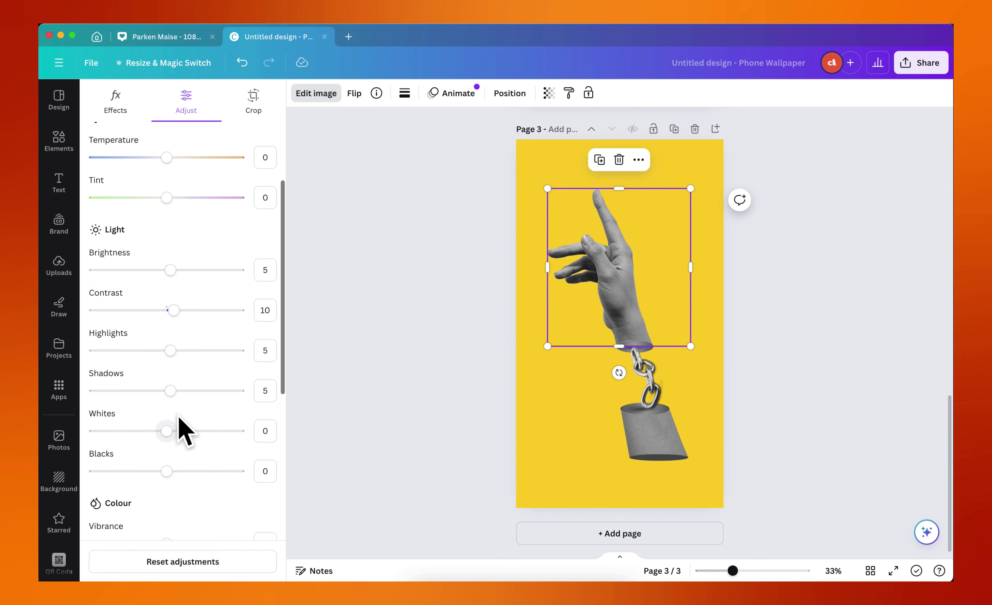
pyautogui.scroll(-4, 179, 422)
pyautogui.scroll(5, 179, 419)
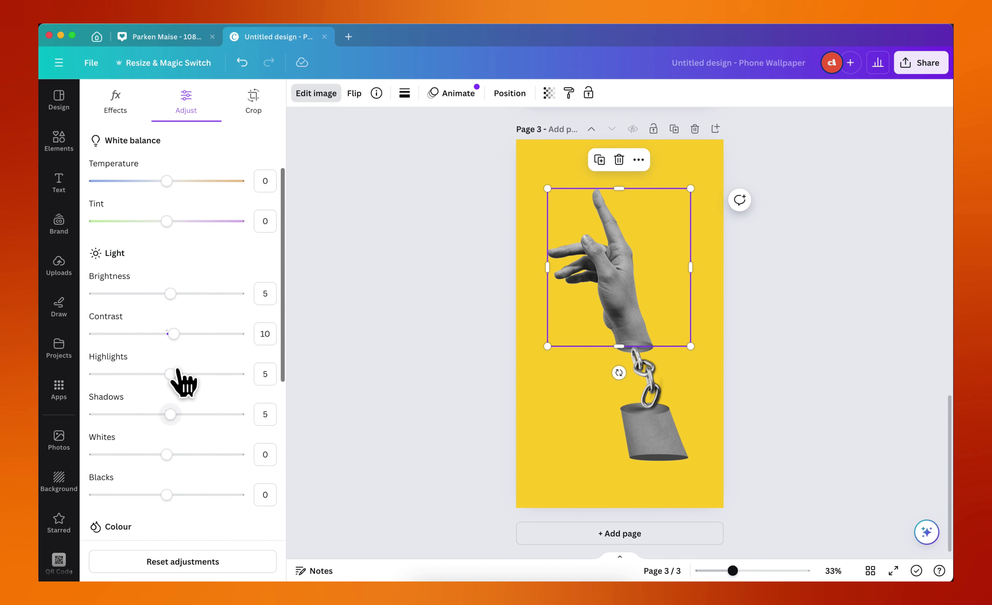
pyautogui.moveTo(174, 334); pyautogui.dragTo(184, 334)
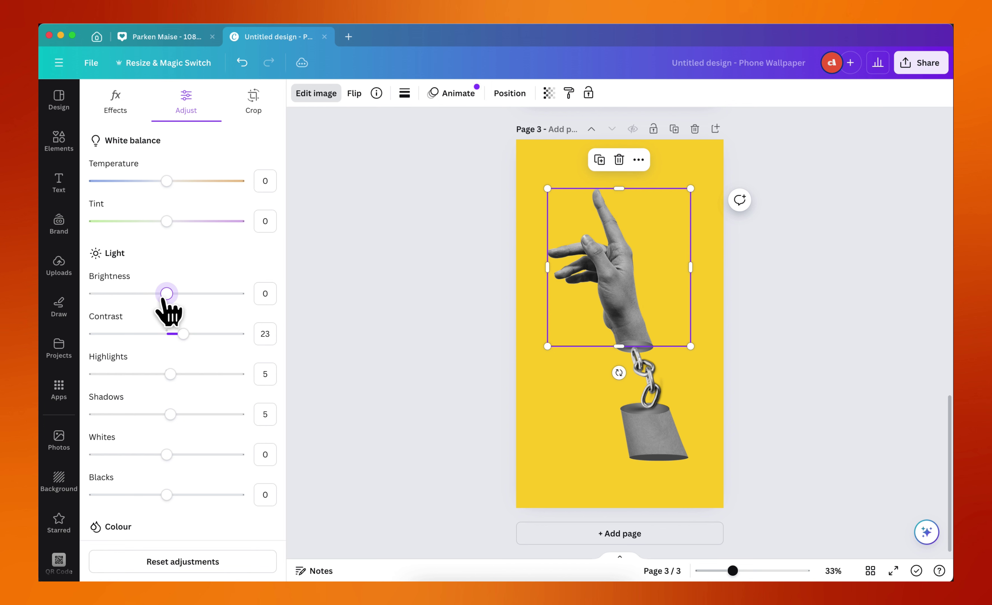
pyautogui.moveTo(167, 293); pyautogui.dragTo(160, 293)
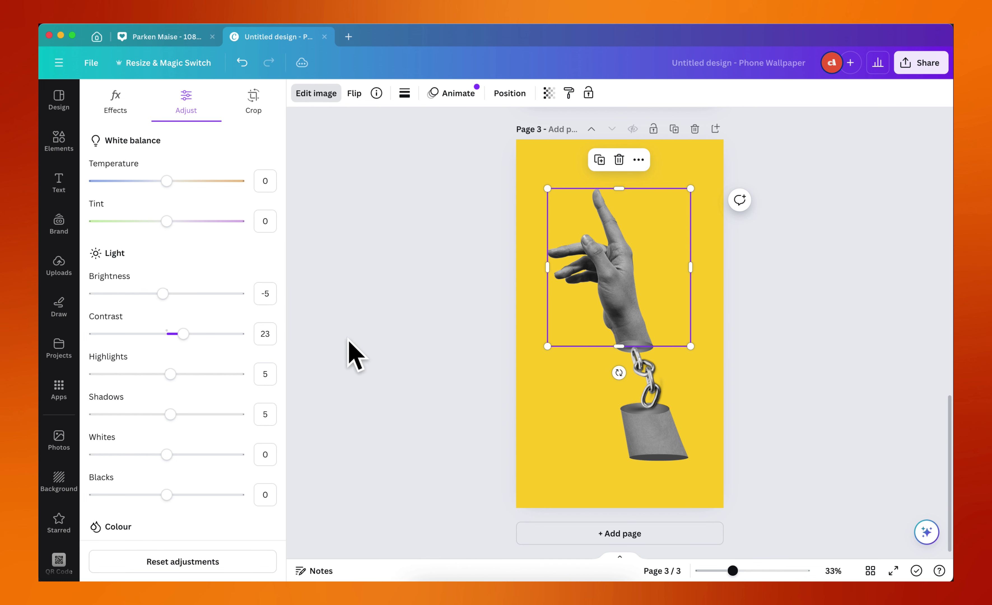
# Copy the hand image's style and apply it to the lower limb piece.
pyautogui.rightClick(623, 274)
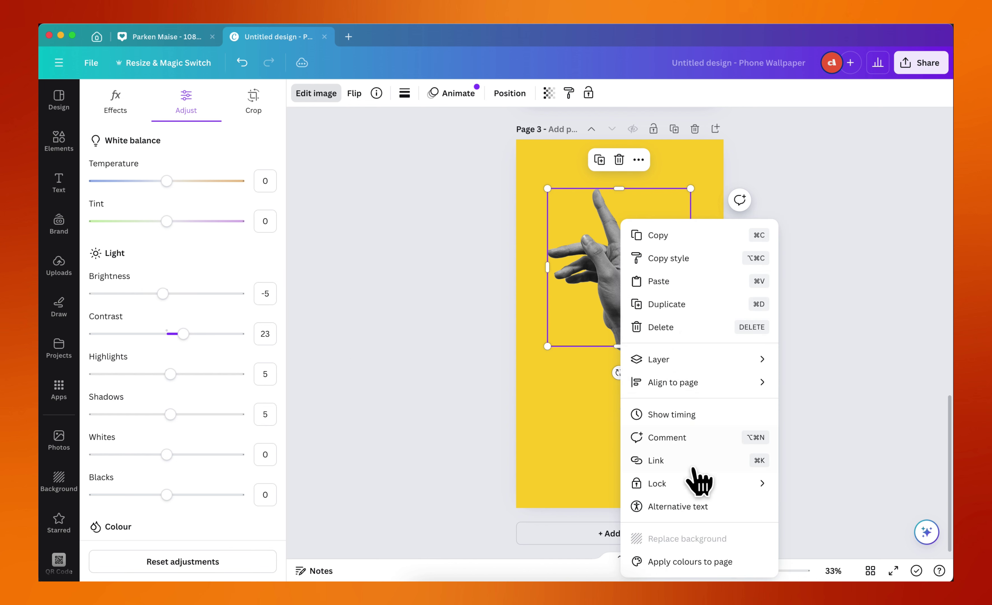
pyautogui.click(668, 258)
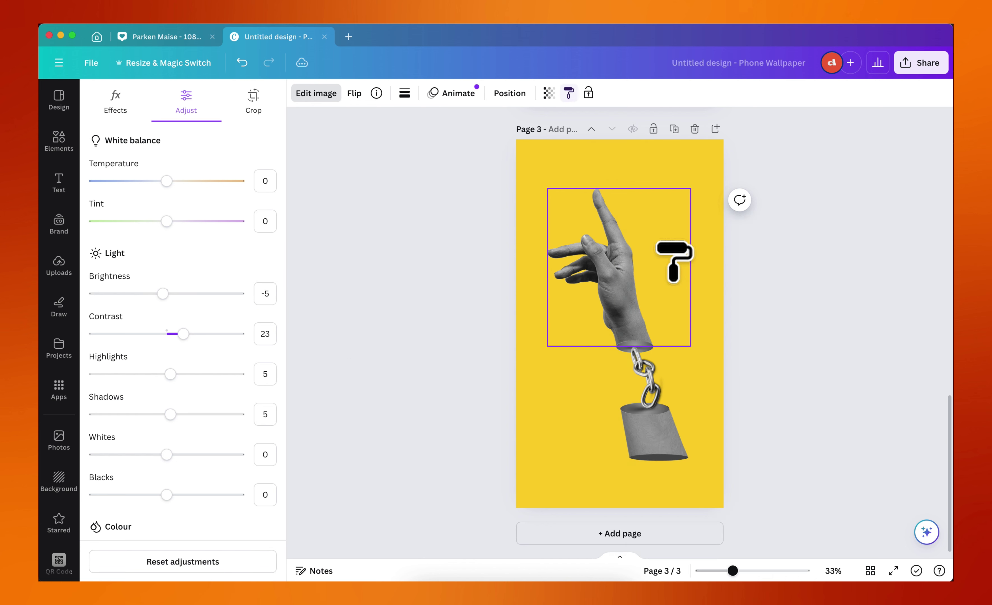
pyautogui.click(651, 447)
pyautogui.click(749, 332)
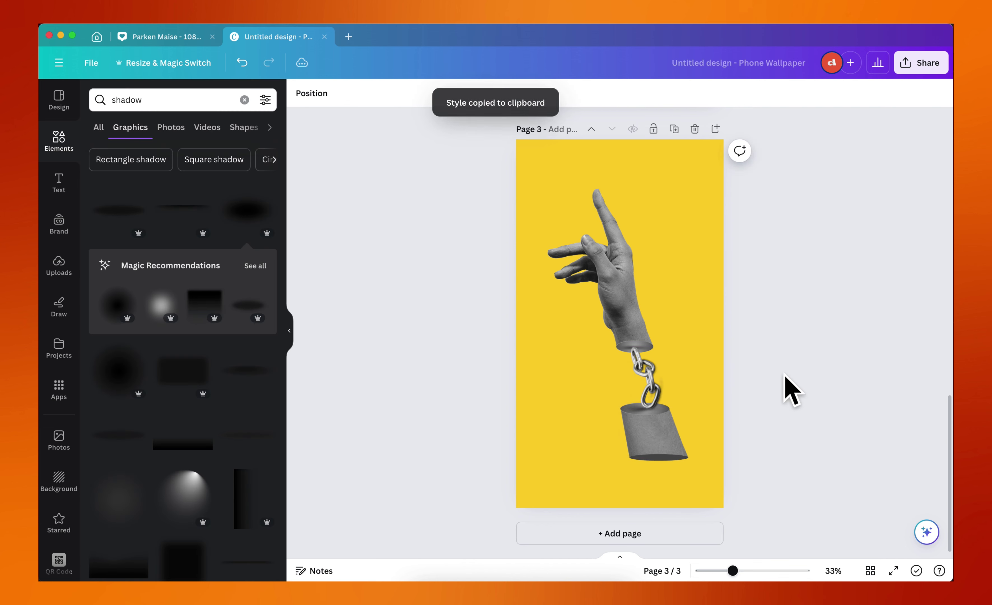
# Move the oval shadow on the lower cut surface to the right, directly beneath the chain's bottom link.
pyautogui.scroll(1, 672, 434)
pyautogui.scroll(5, 671, 434)
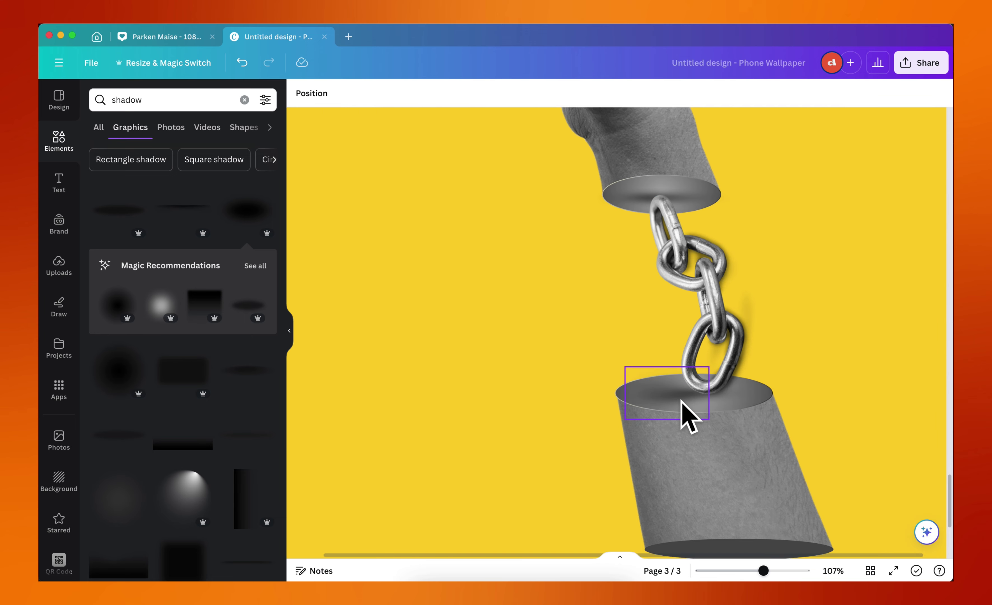
pyautogui.moveTo(681, 400); pyautogui.dragTo(719, 401)
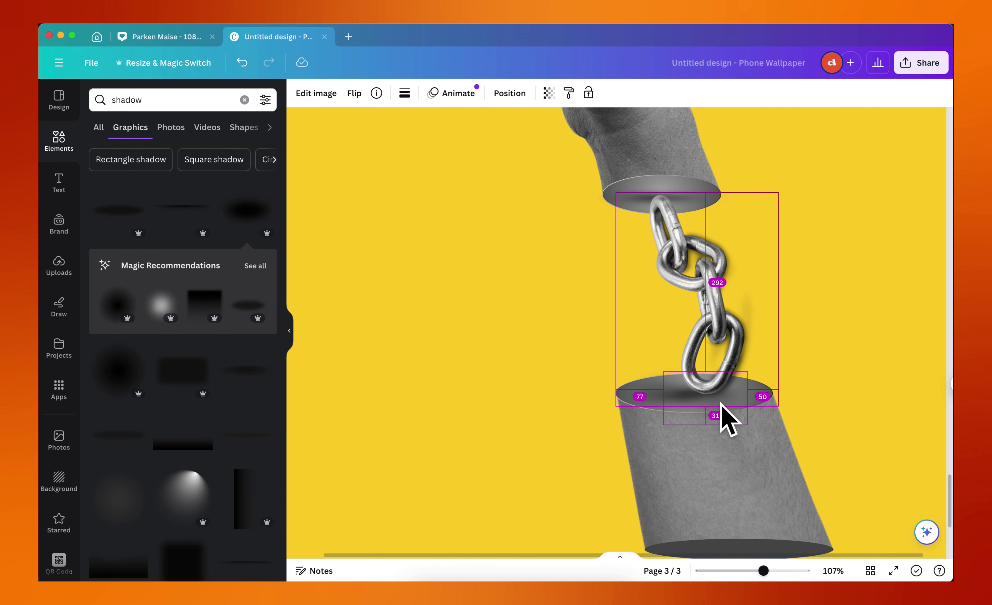
pyautogui.click(842, 356)
# Check the chain, shadows and lower limb against the yellow background, both close up and across the whole page.
pyautogui.scroll(-5, 842, 356)
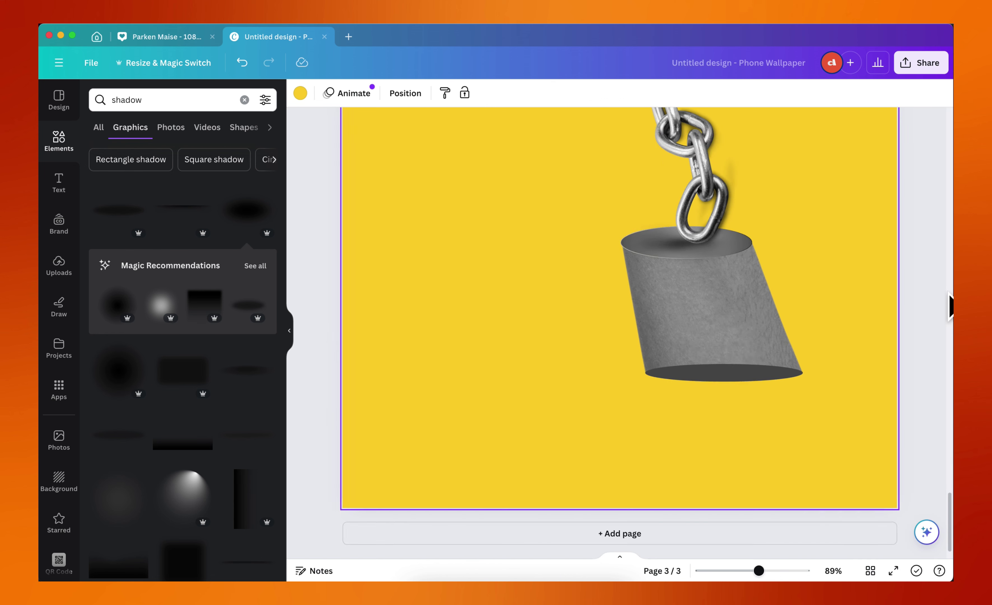
pyautogui.scroll(2, 822, 326)
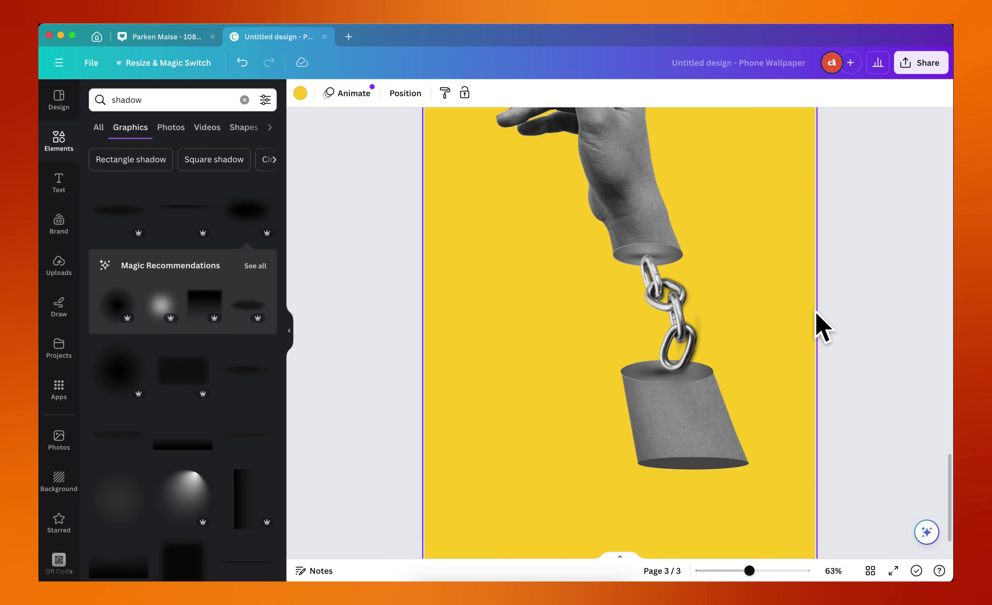
pyautogui.scroll(1, 821, 325)
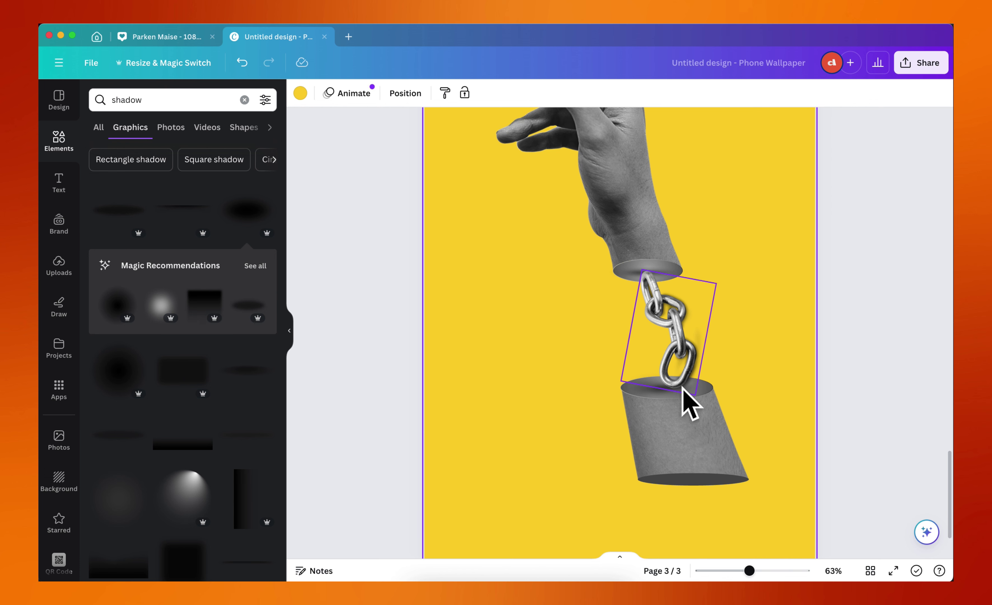
pyautogui.scroll(-3, 691, 386)
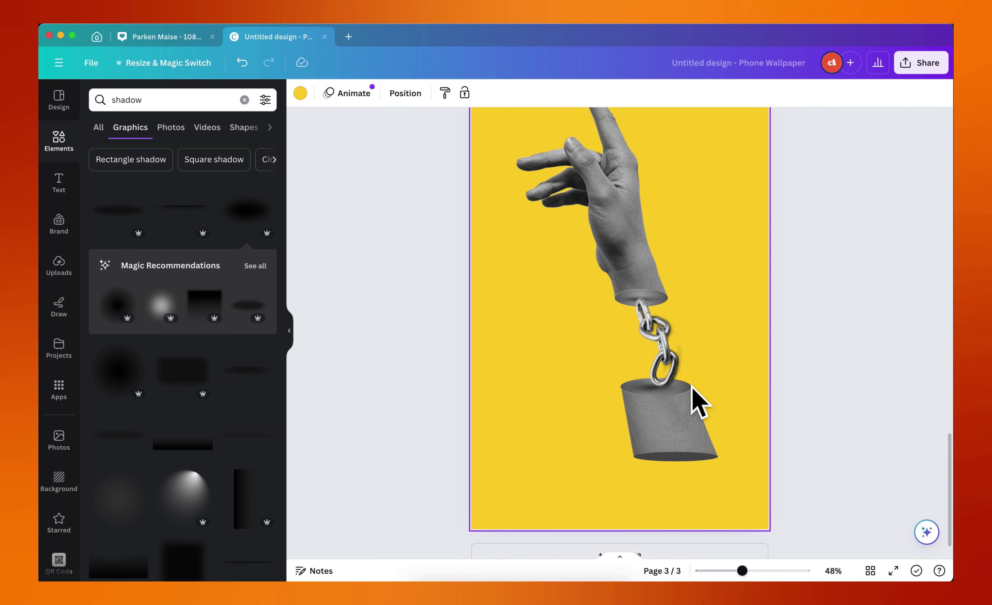
pyautogui.click(805, 377)
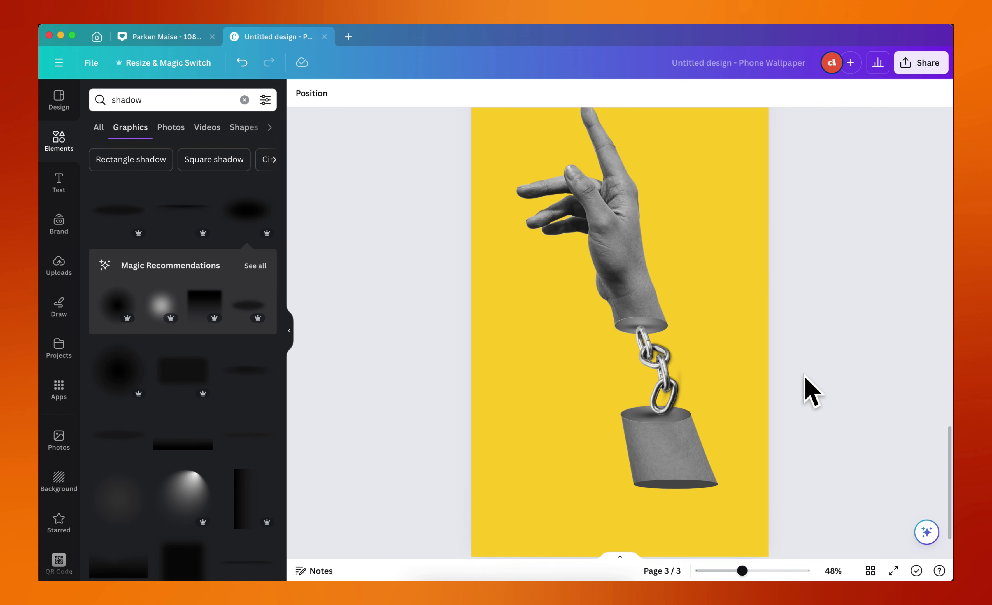
pyautogui.scroll(-2, 804, 386)
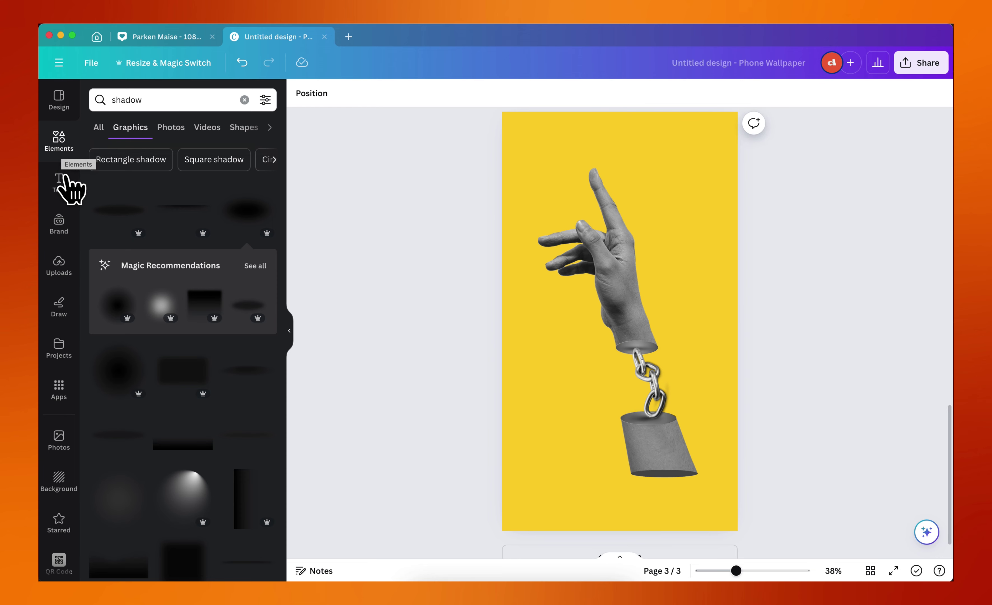
# Add a text box reading HUMAN, enlarge it to about size 92 and place it over the index fingertip.
pyautogui.click(62, 183)
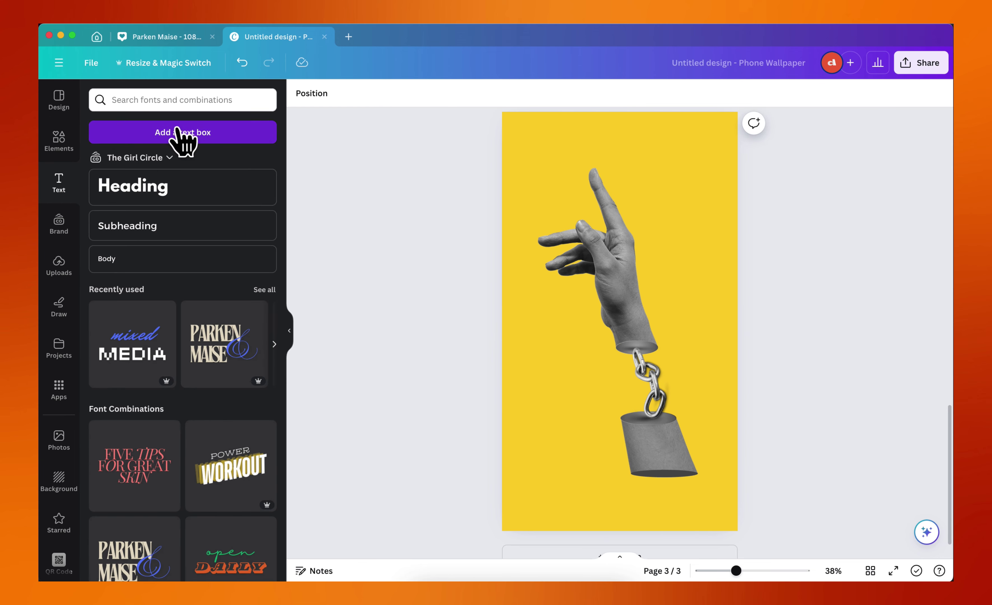
pyautogui.click(184, 130)
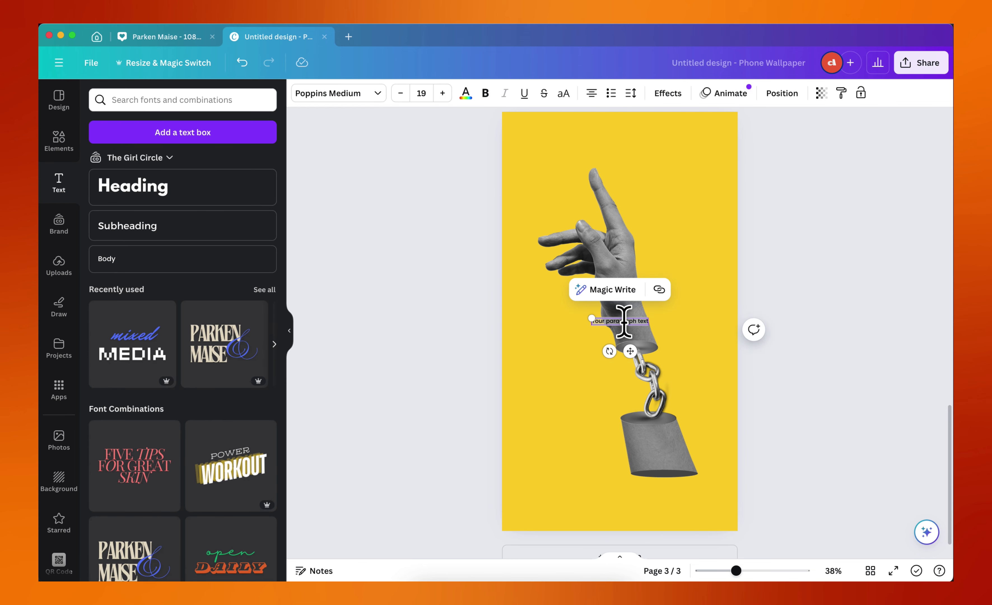
pyautogui.write('In')
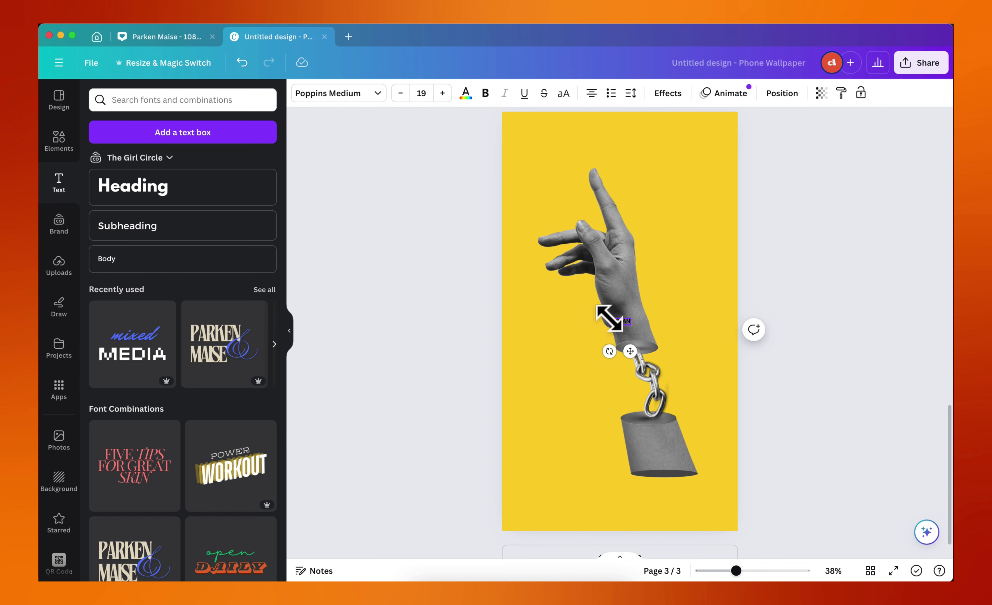
pyautogui.moveTo(609, 317); pyautogui.dragTo(569, 291)
pyautogui.click(855, 271)
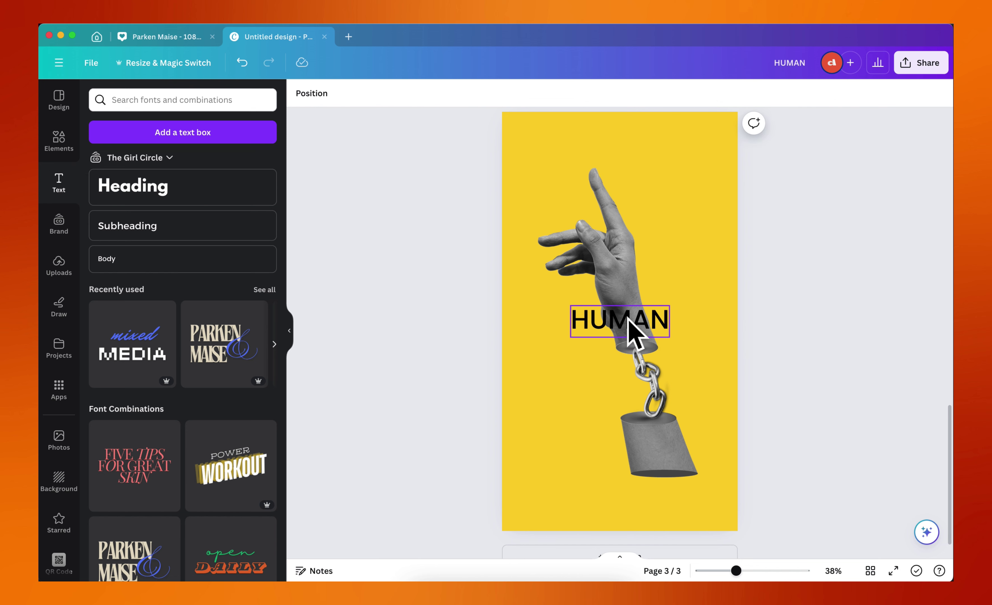
pyautogui.moveTo(633, 331); pyautogui.dragTo(627, 189)
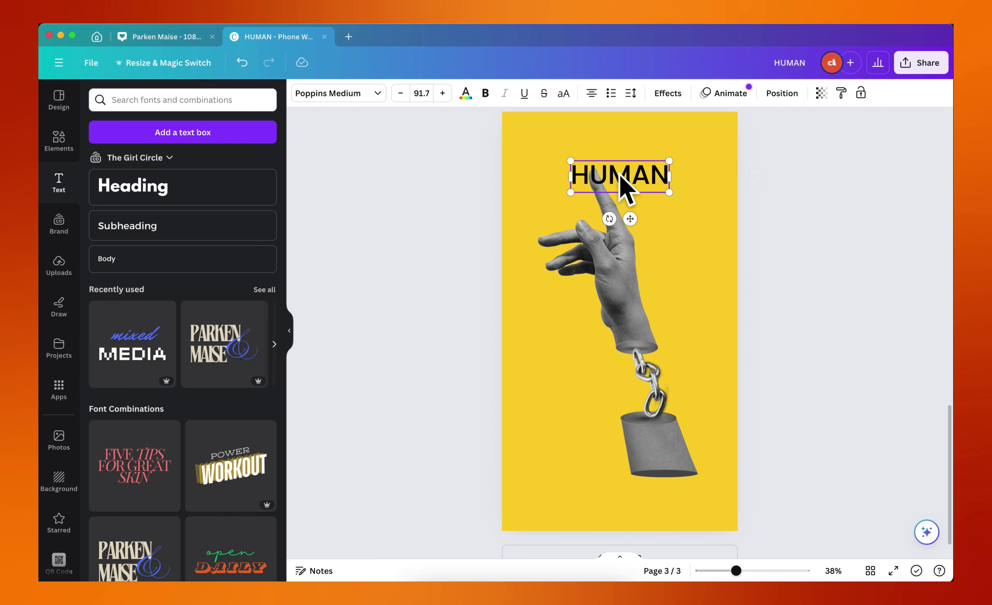
# Set the HUMAN text in TAN Grandeur at about size 243, positioned across the fingers and running off the page's right edge.
pyautogui.click(327, 95)
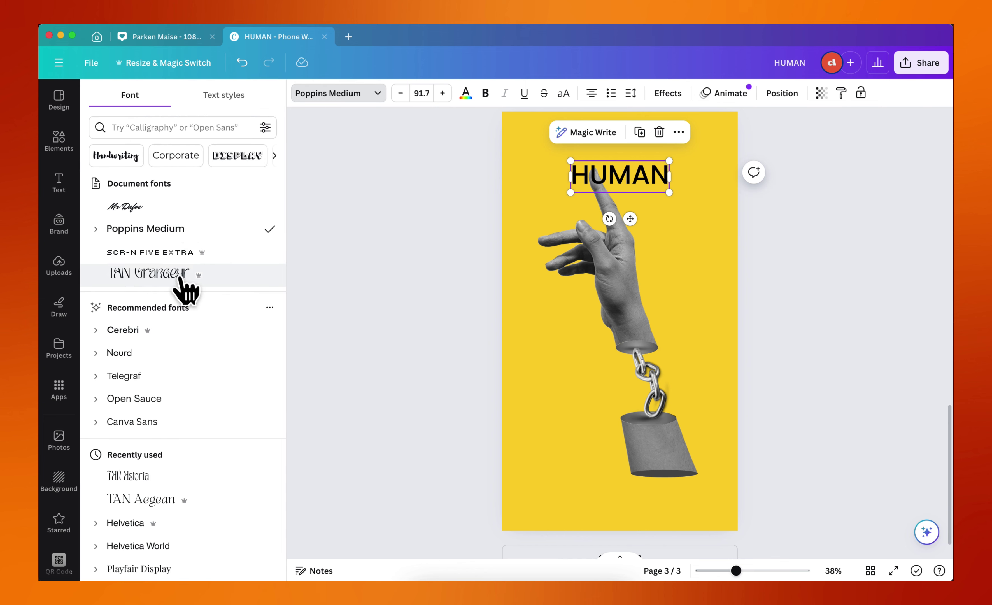
pyautogui.click(160, 281)
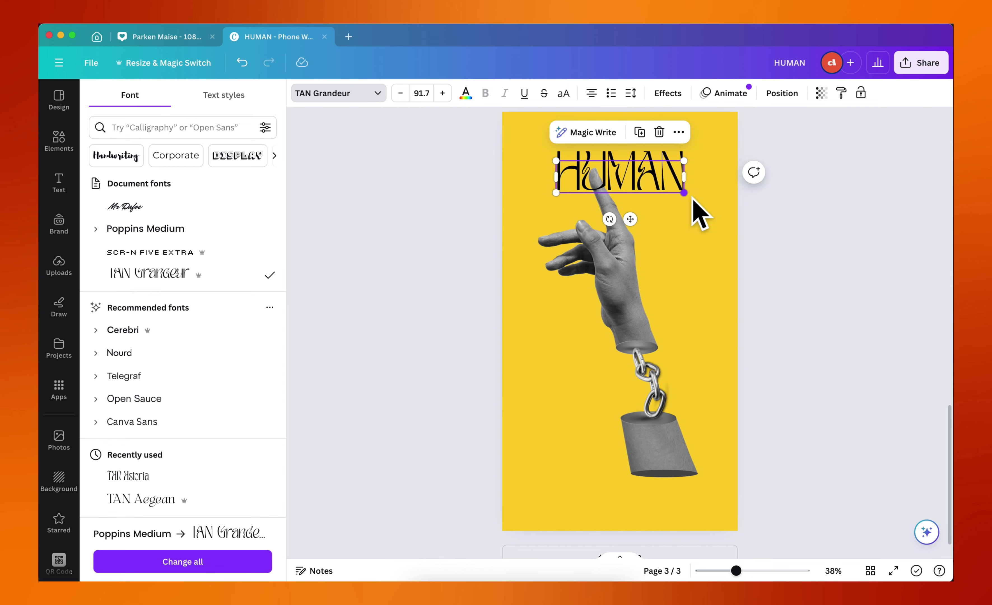
pyautogui.moveTo(683, 193); pyautogui.dragTo(810, 265)
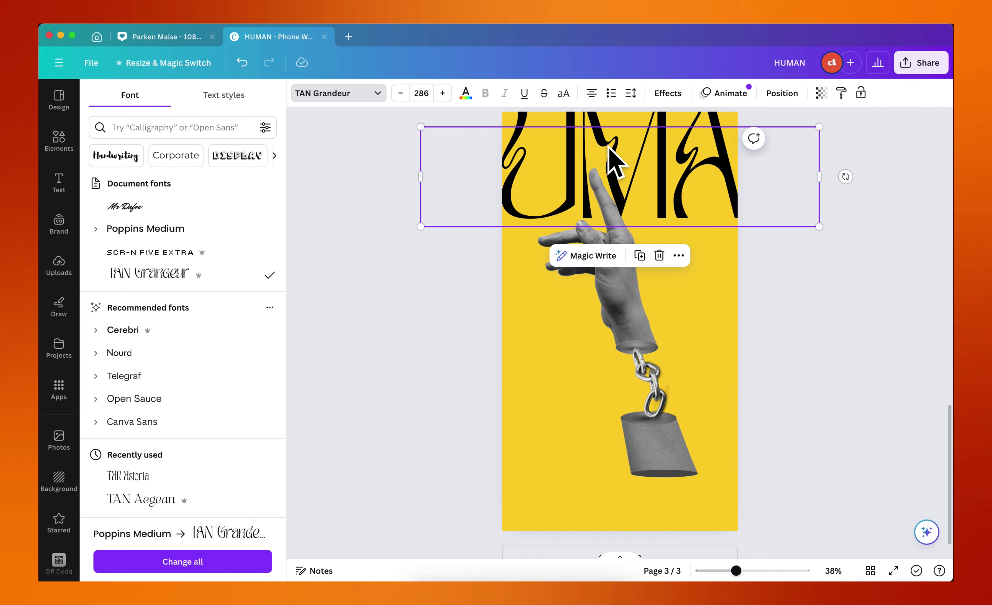
pyautogui.moveTo(595, 140); pyautogui.dragTo(729, 189)
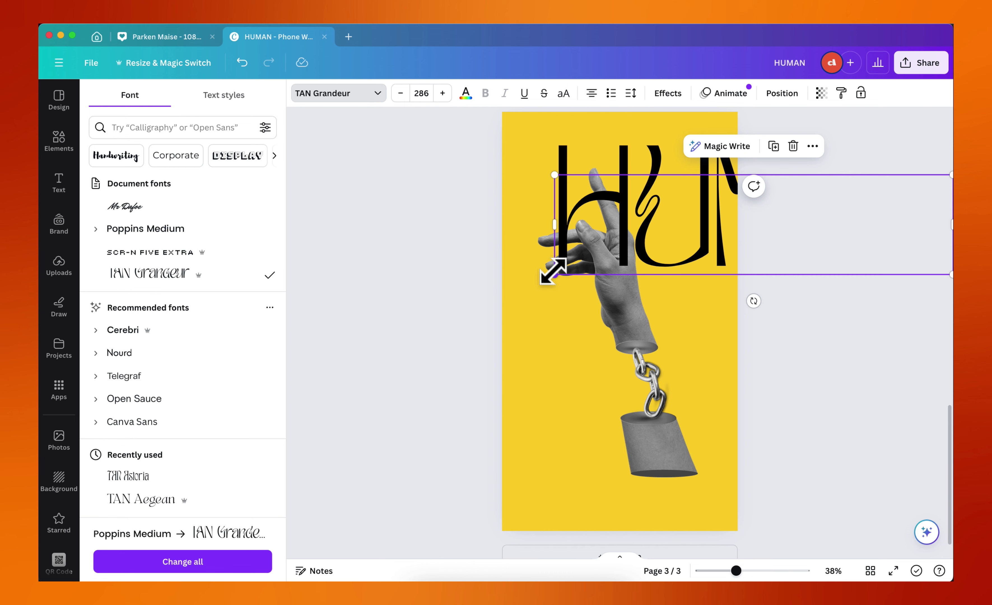
pyautogui.moveTo(552, 271); pyautogui.dragTo(579, 245)
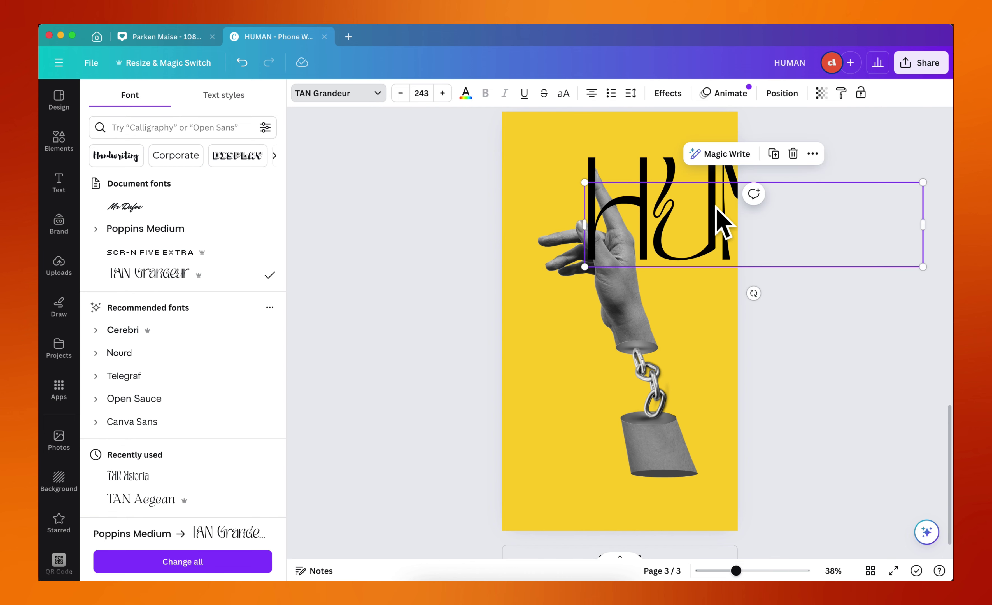
pyautogui.moveTo(716, 206); pyautogui.dragTo(705, 202)
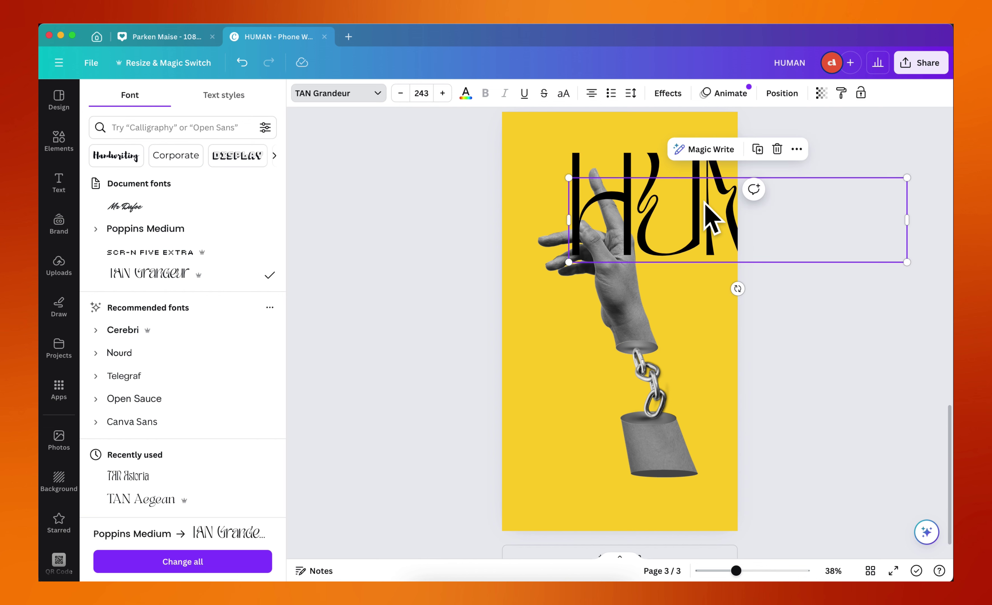
# Recolour the HUMAN text pale yellow and apply the Hollow effect to it.
pyautogui.click(466, 94)
pyautogui.click(104, 196)
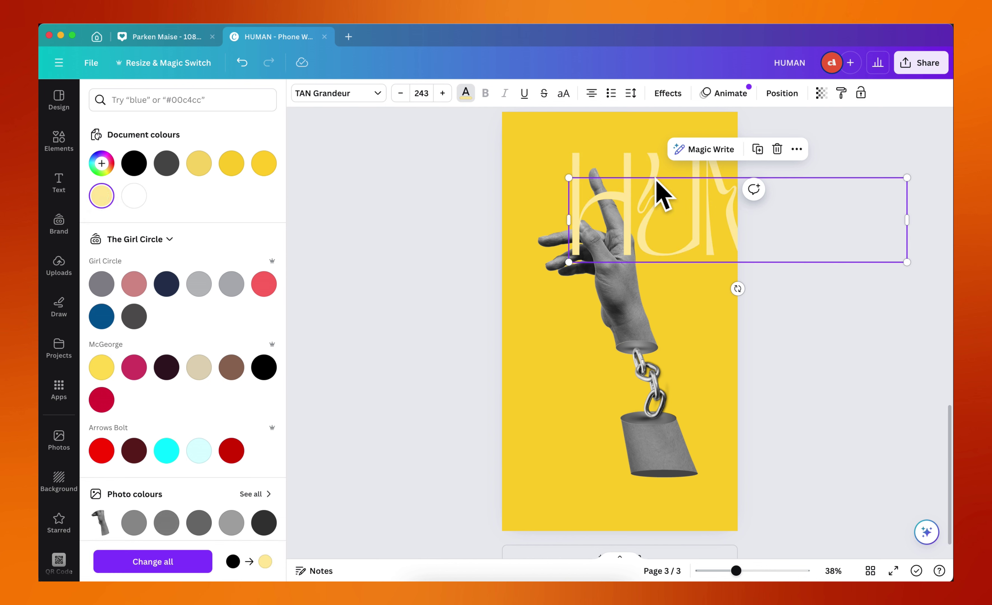
pyautogui.click(670, 94)
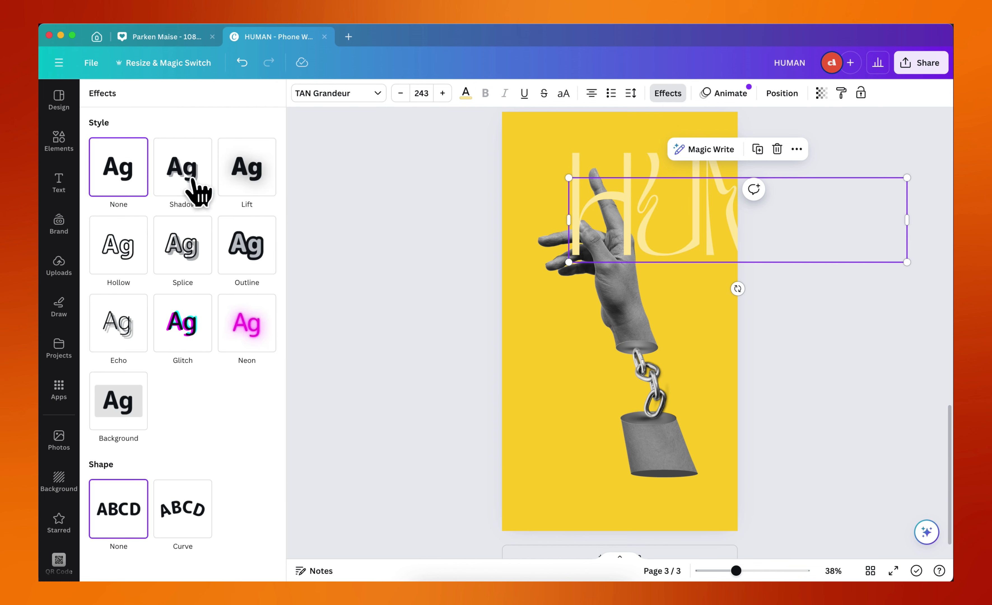
pyautogui.click(127, 258)
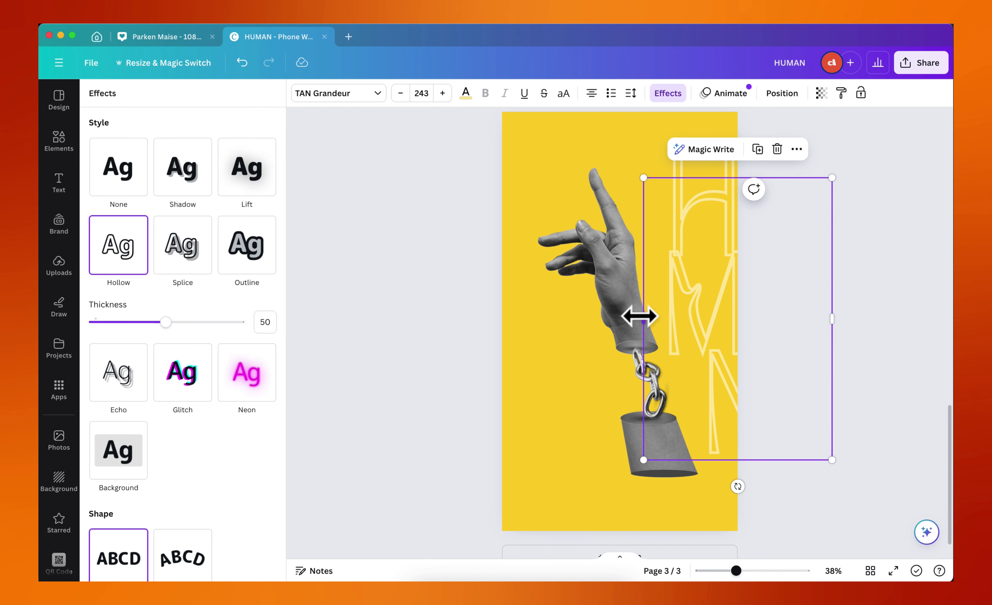
# Widen the HUMAN text box until the word fits on one line, and set its hollow thickness to 15.
pyautogui.moveTo(626, 316); pyautogui.dragTo(539, 319)
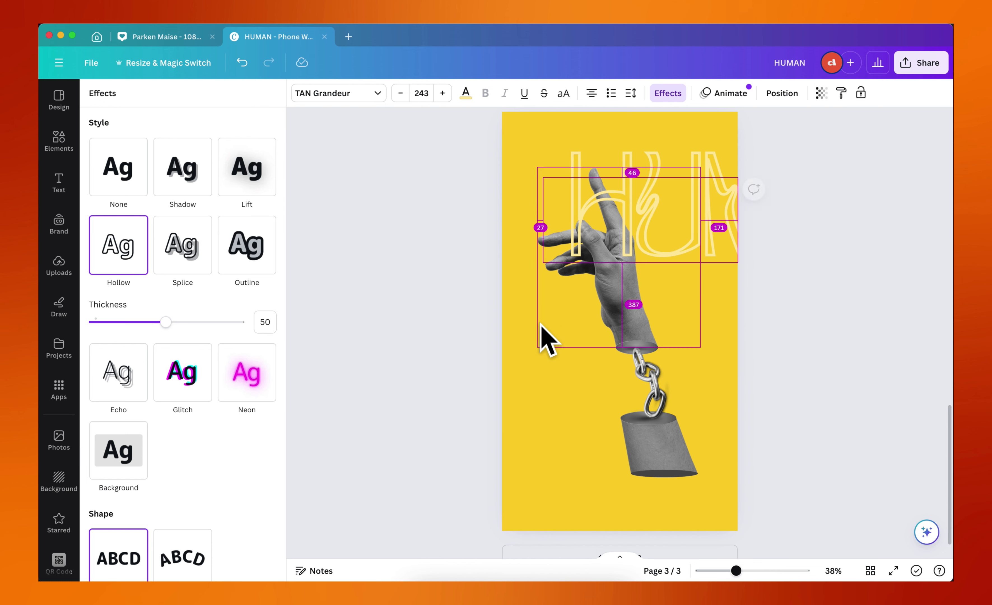
pyautogui.moveTo(165, 323); pyautogui.dragTo(115, 322)
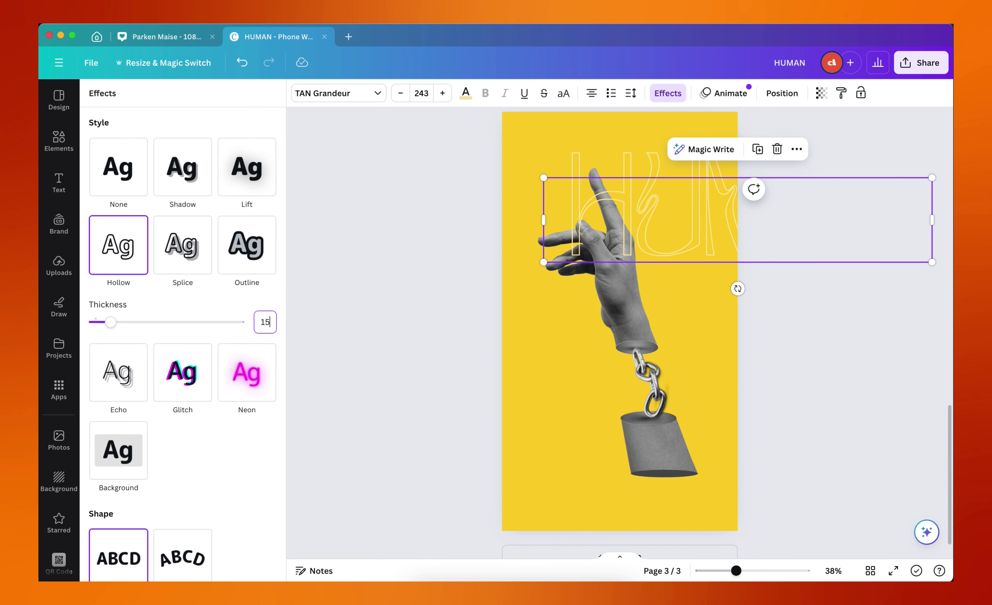
pyautogui.press('t')
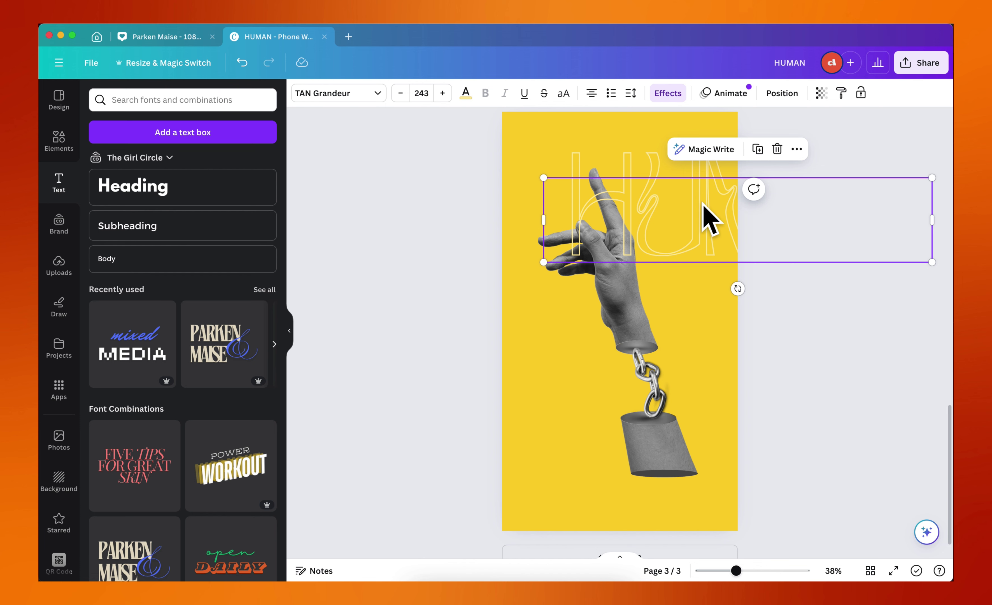
pyautogui.click(488, 249)
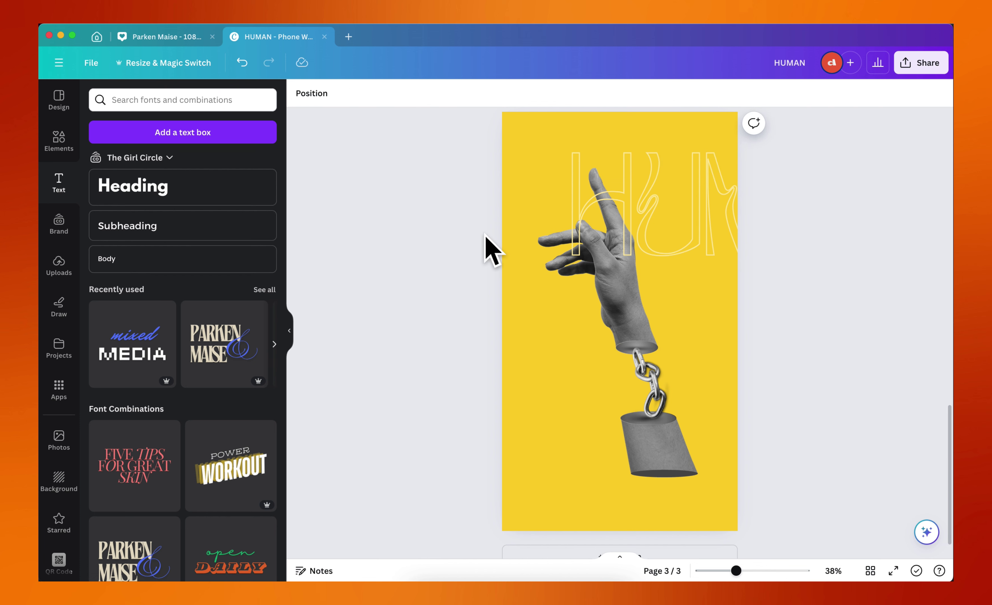
pyautogui.click(615, 220)
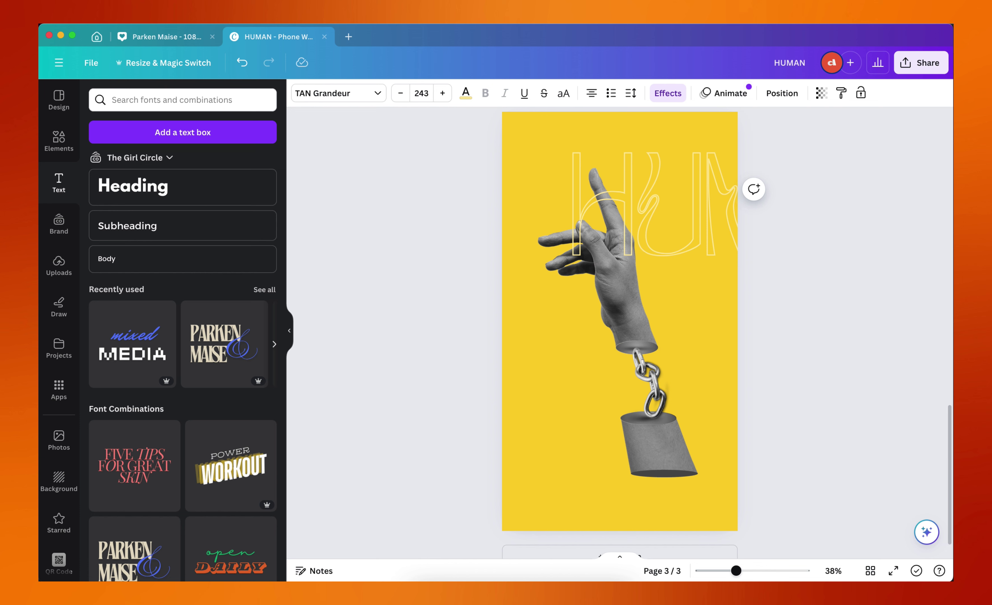
pyautogui.click(434, 208)
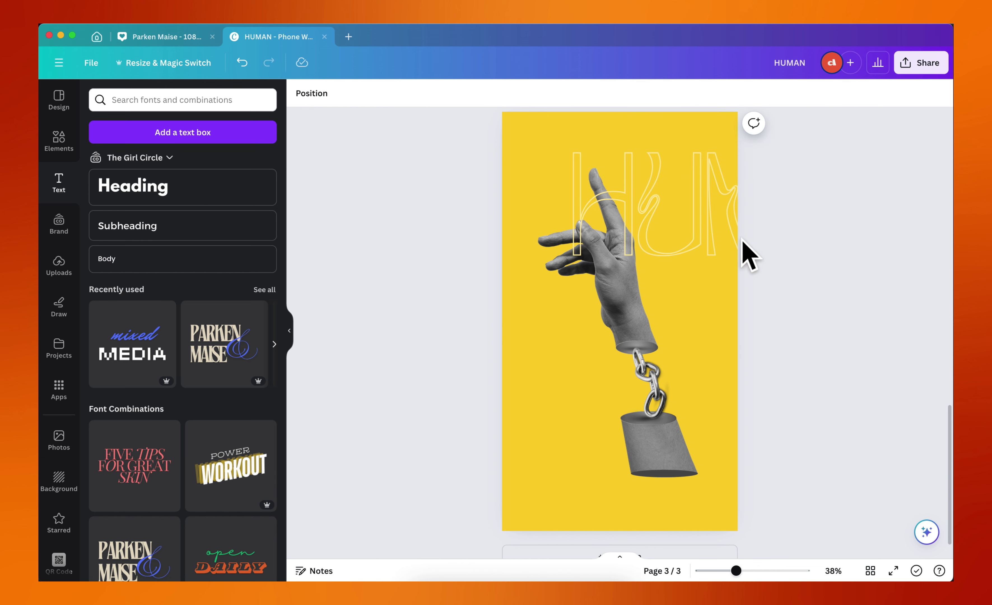
# Duplicate the hand image and align the copy exactly over the original, in front of the HUMAN lettering.
pyautogui.scroll(5, 676, 210)
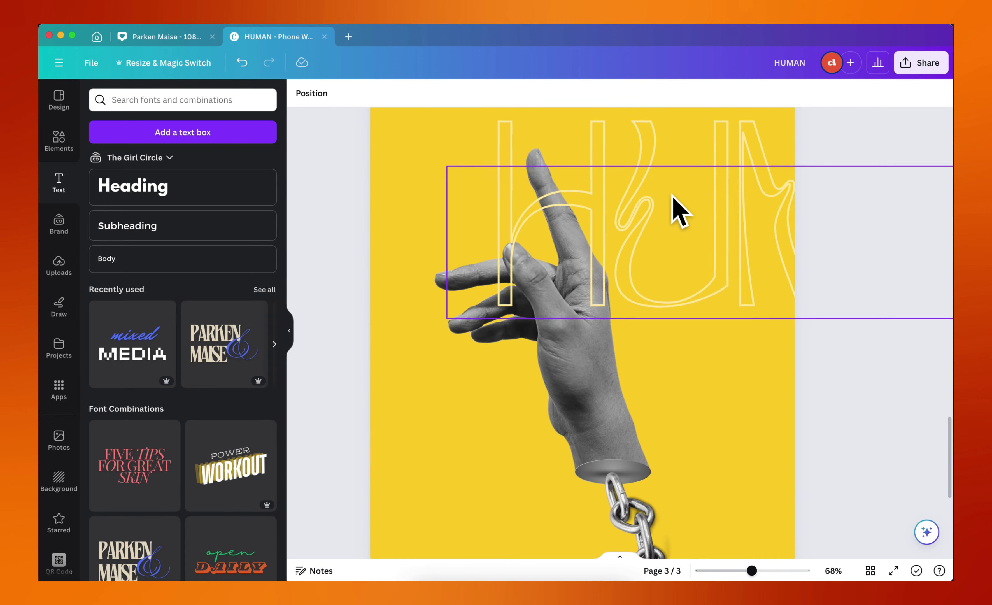
pyautogui.scroll(-2, 643, 232)
pyautogui.scroll(-1, 590, 350)
pyautogui.click(606, 338)
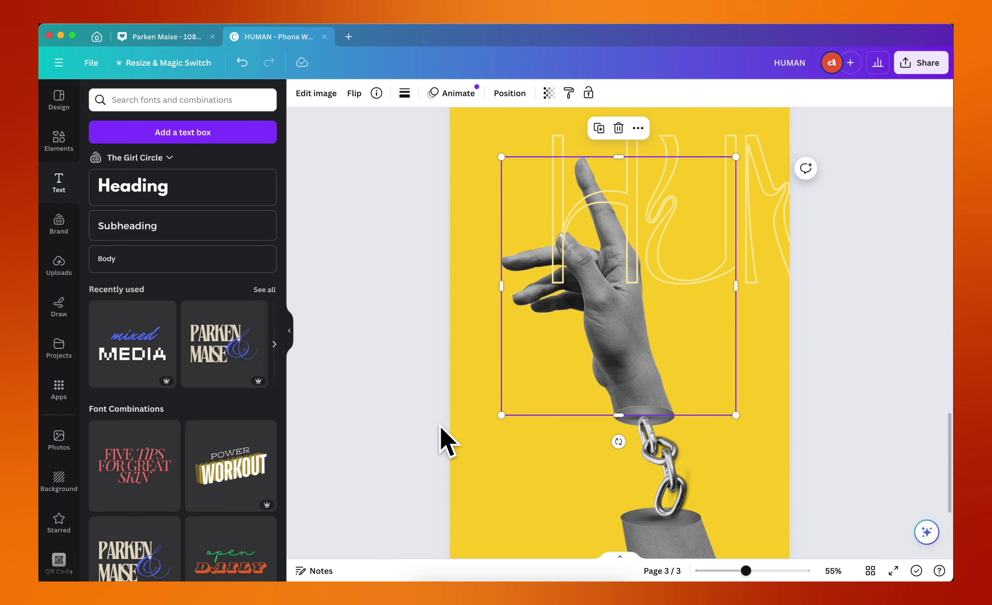
pyautogui.click(401, 405)
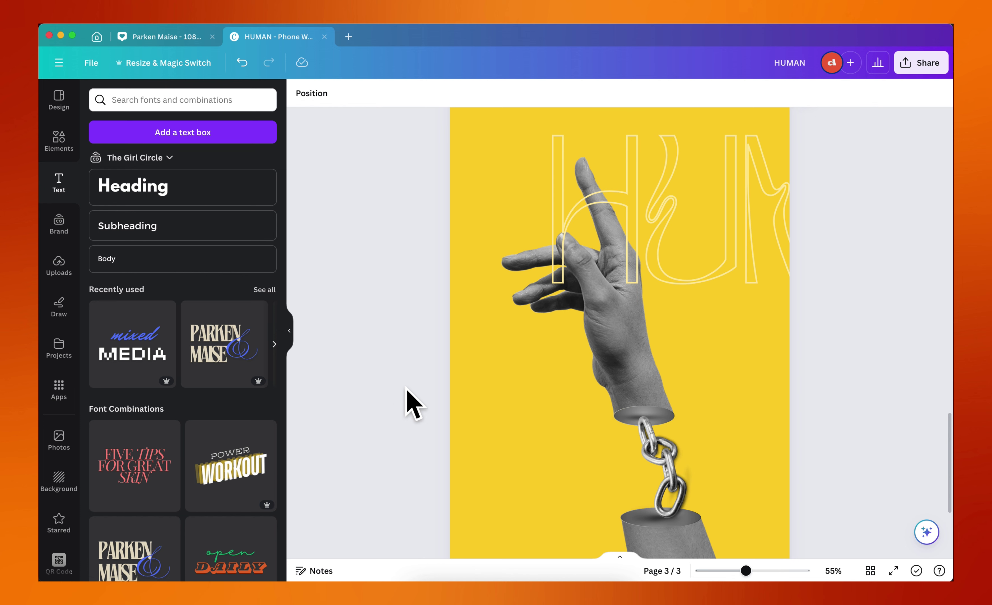
pyautogui.click(613, 349)
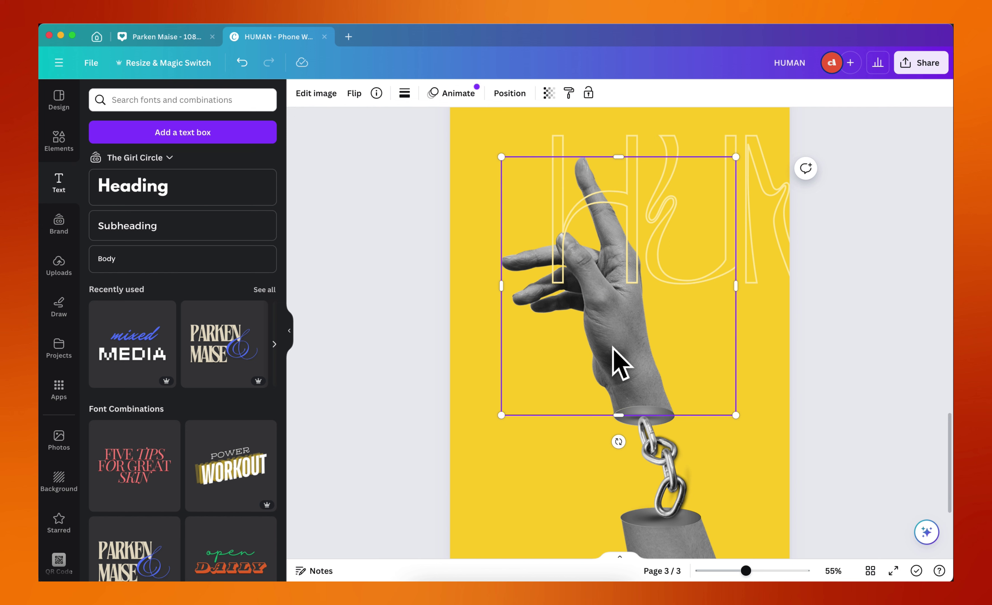
pyautogui.moveTo(612, 348); pyautogui.dragTo(613, 341)
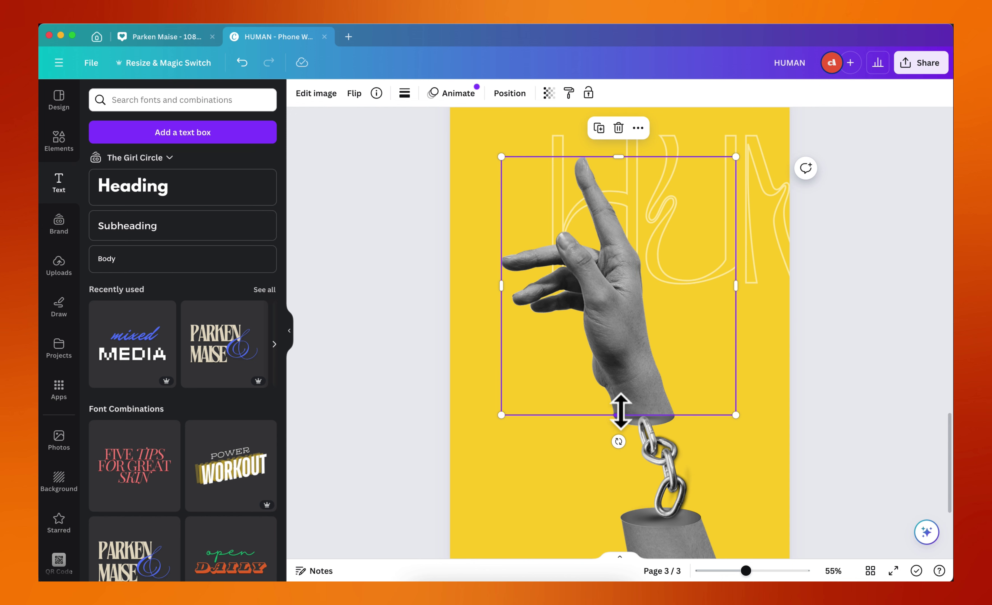
# Crop the front hand copy down to the index finger so only that finger overlaps the letter H.
pyautogui.moveTo(620, 411); pyautogui.dragTo(651, 236)
pyautogui.moveTo(735, 195); pyautogui.dragTo(634, 195)
pyautogui.moveTo(501, 196); pyautogui.dragTo(564, 195)
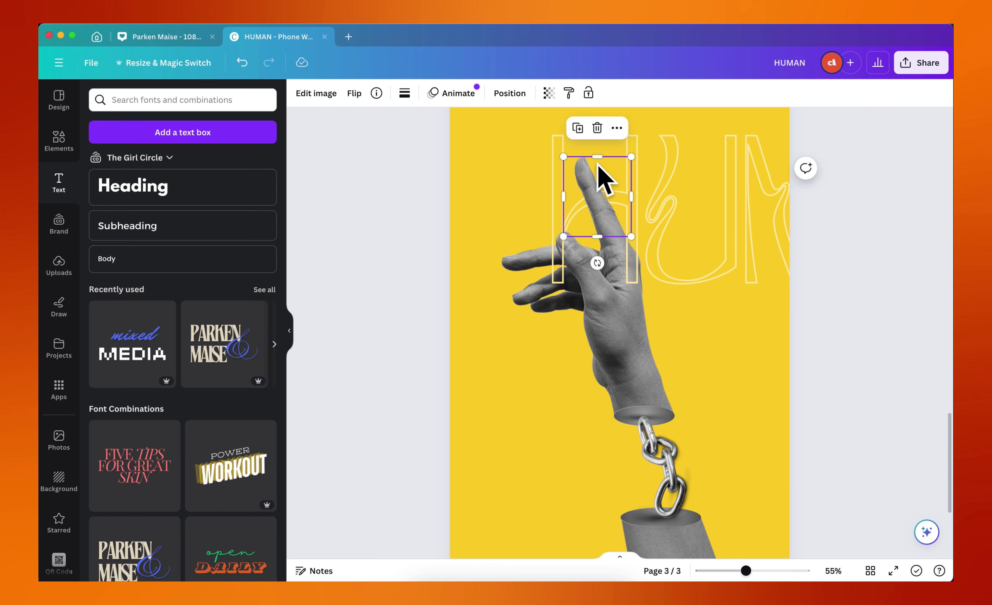
pyautogui.scroll(5, 602, 179)
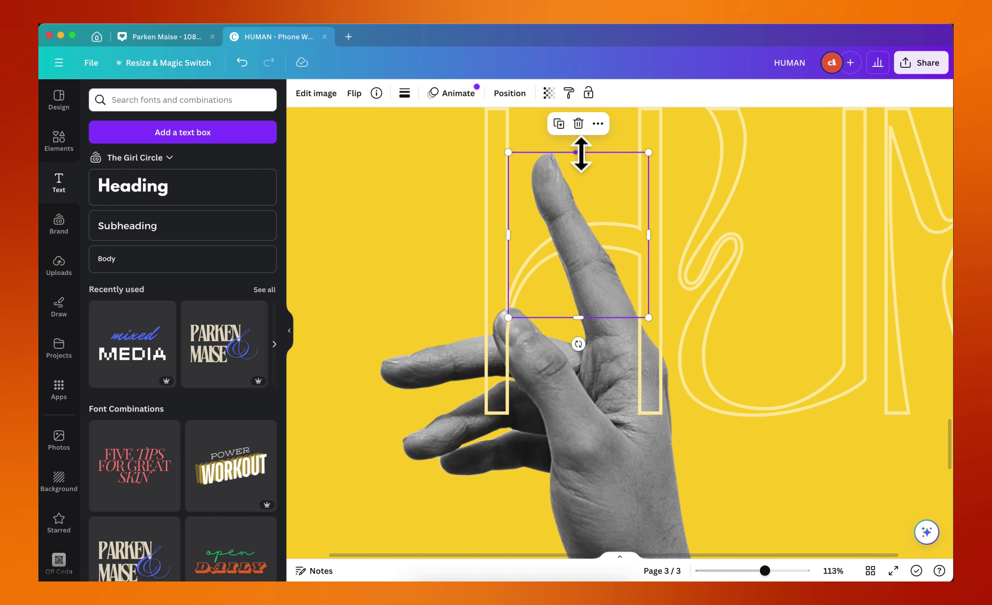
pyautogui.moveTo(581, 155)
pyautogui.mouseDown()
pyautogui.moveTo(580, 144)
pyautogui.moveTo(581, 155)
pyautogui.mouseUp()
pyautogui.click(426, 195)
pyautogui.scroll(-5, 636, 272)
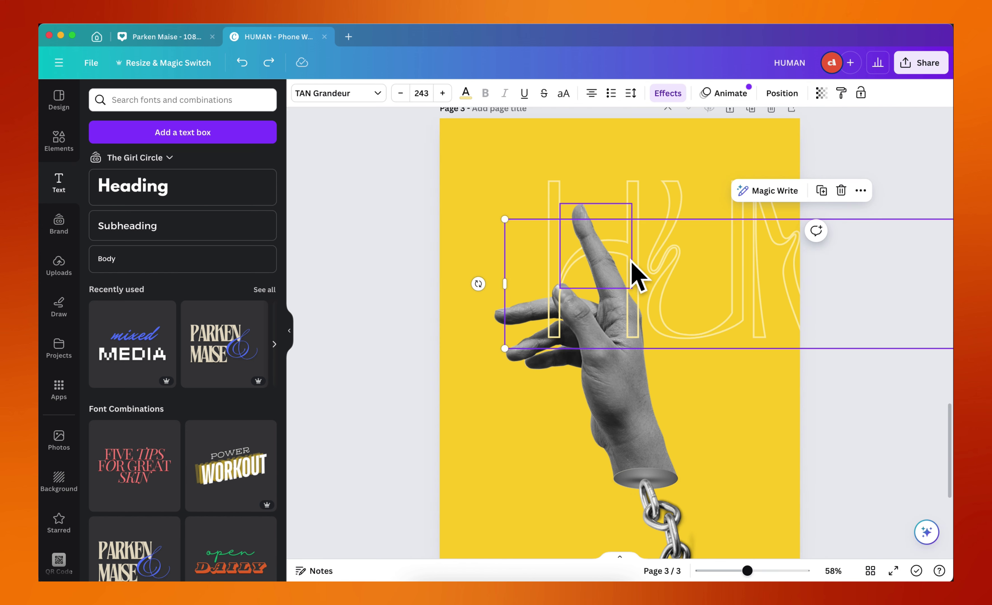
pyautogui.scroll(-3, 632, 264)
pyautogui.click(832, 377)
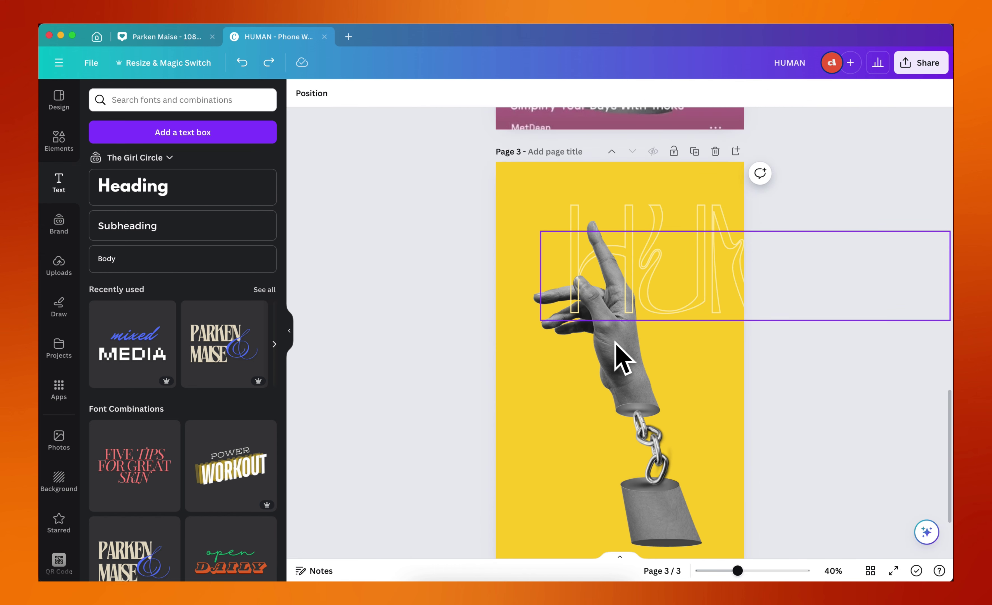
# Duplicate the cropped index finger piece in place and recrop the copy to the thumb tip over the H's left stem.
pyautogui.click(609, 261)
pyautogui.moveTo(608, 259)
pyautogui.mouseDown()
pyautogui.moveTo(604, 270)
pyautogui.moveTo(605, 244)
pyautogui.mouseUp()
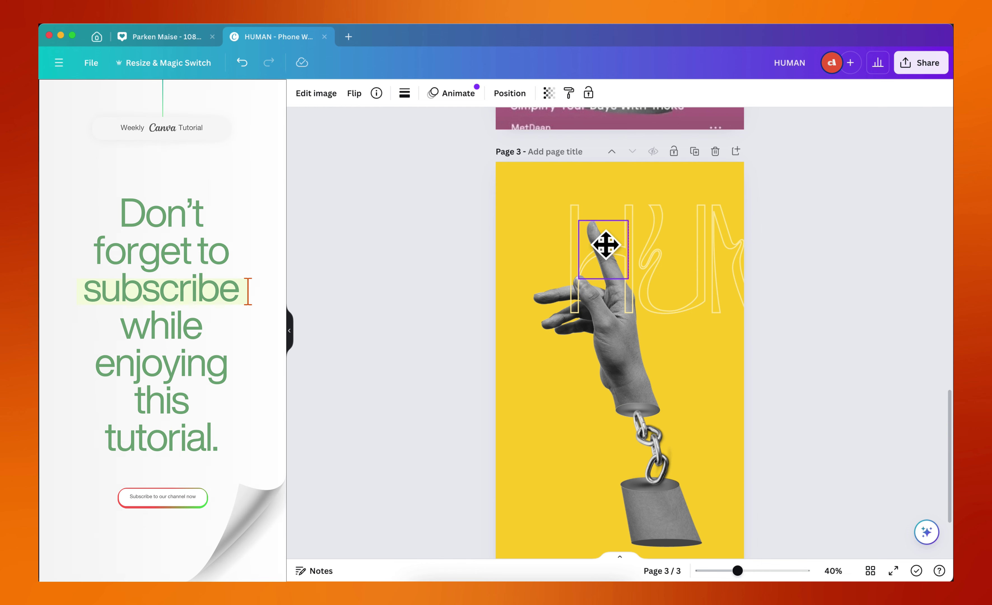
pyautogui.scroll(5, 587, 314)
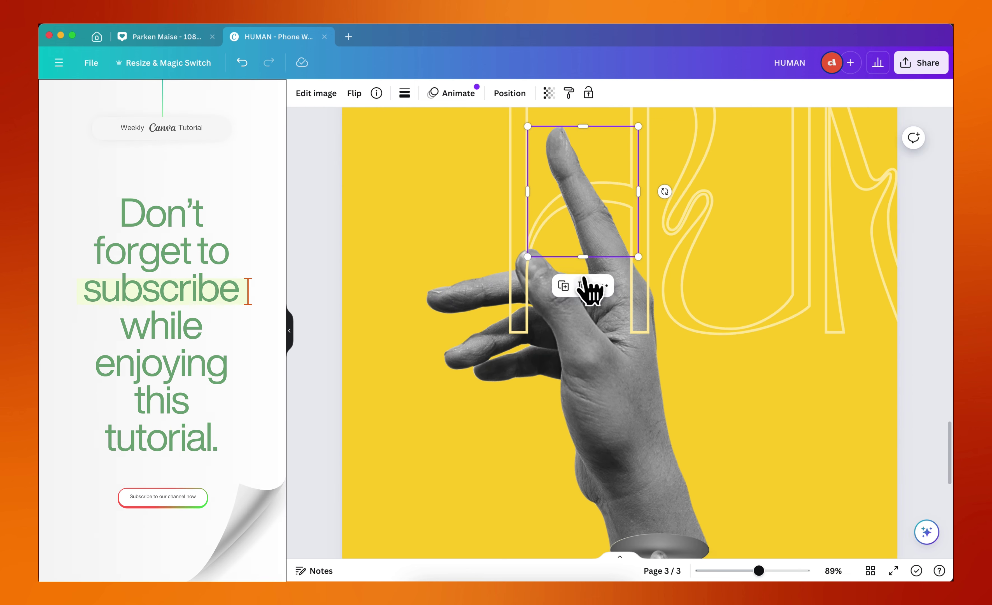
pyautogui.moveTo(583, 257); pyautogui.dragTo(582, 320)
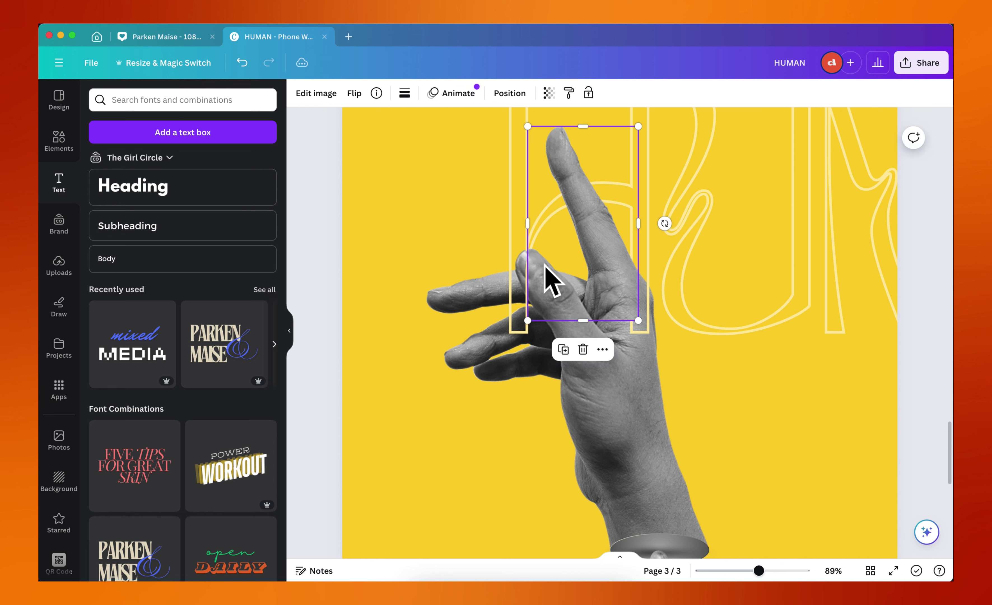
pyautogui.moveTo(530, 223); pyautogui.dragTo(518, 223)
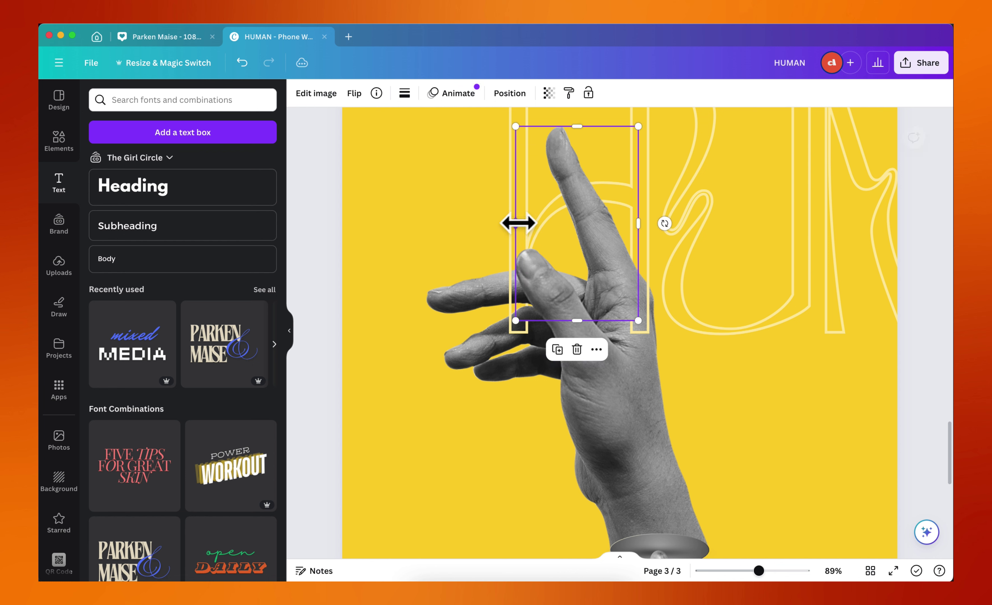
pyautogui.moveTo(575, 126); pyautogui.dragTo(591, 241)
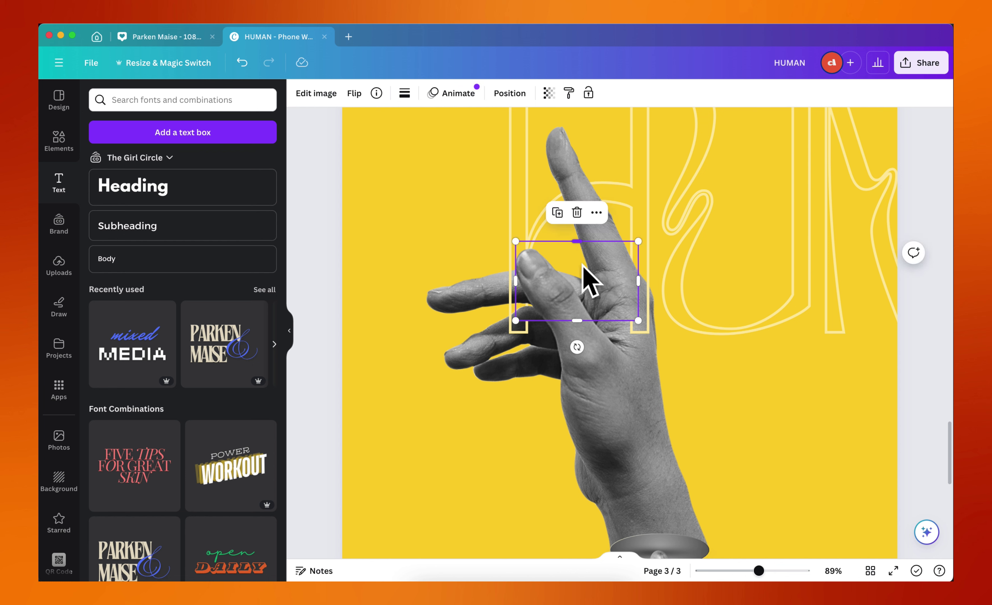
pyautogui.moveTo(575, 320); pyautogui.dragTo(579, 295)
pyautogui.moveTo(639, 263); pyautogui.dragTo(564, 263)
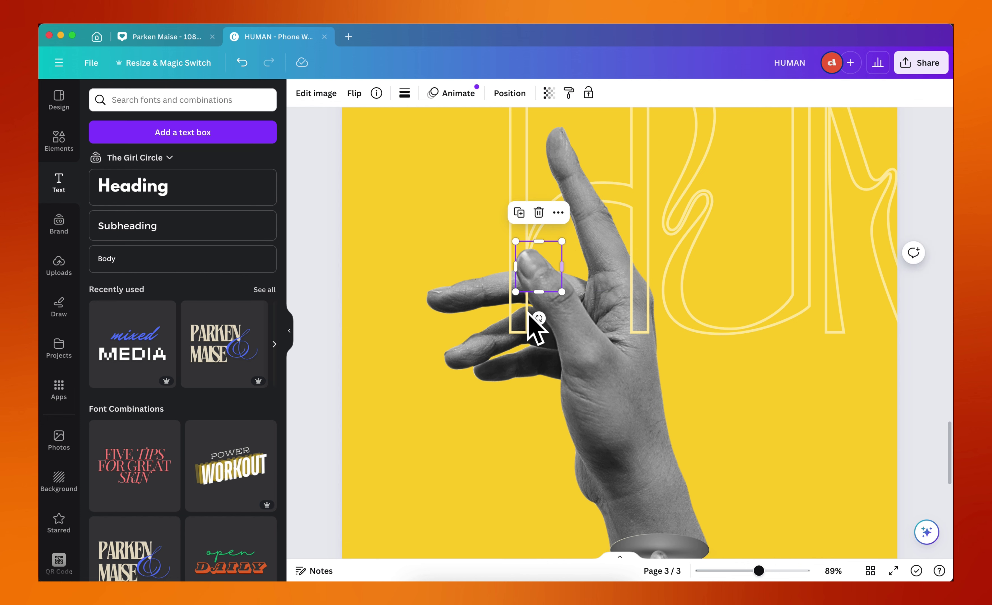
# Extend the lower edge of the thumb tip crop so the thumb overlaps the H's left stem without covering the stem's base.
pyautogui.click(503, 436)
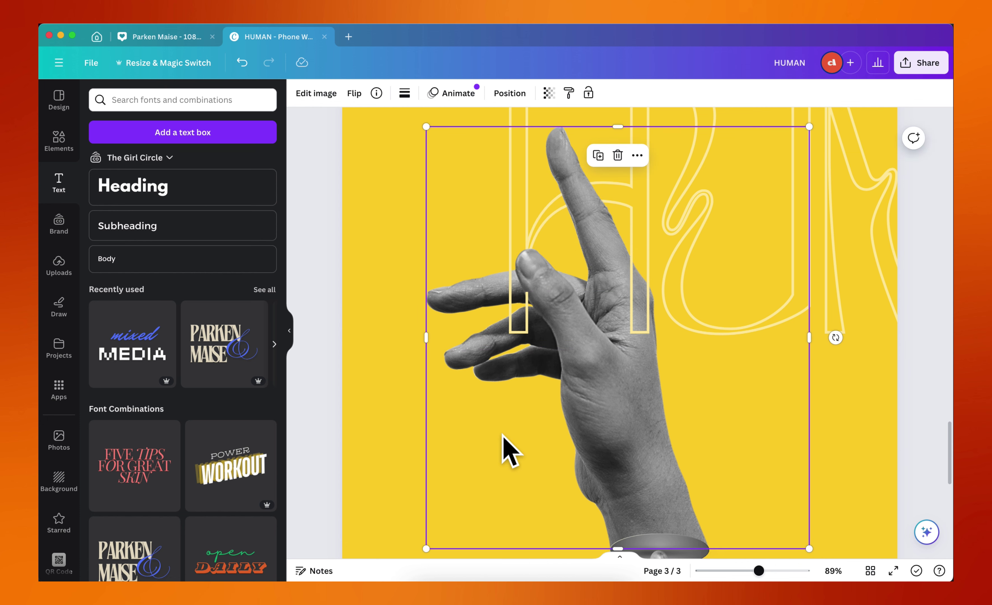
pyautogui.click(536, 293)
pyautogui.scroll(10, 531, 288)
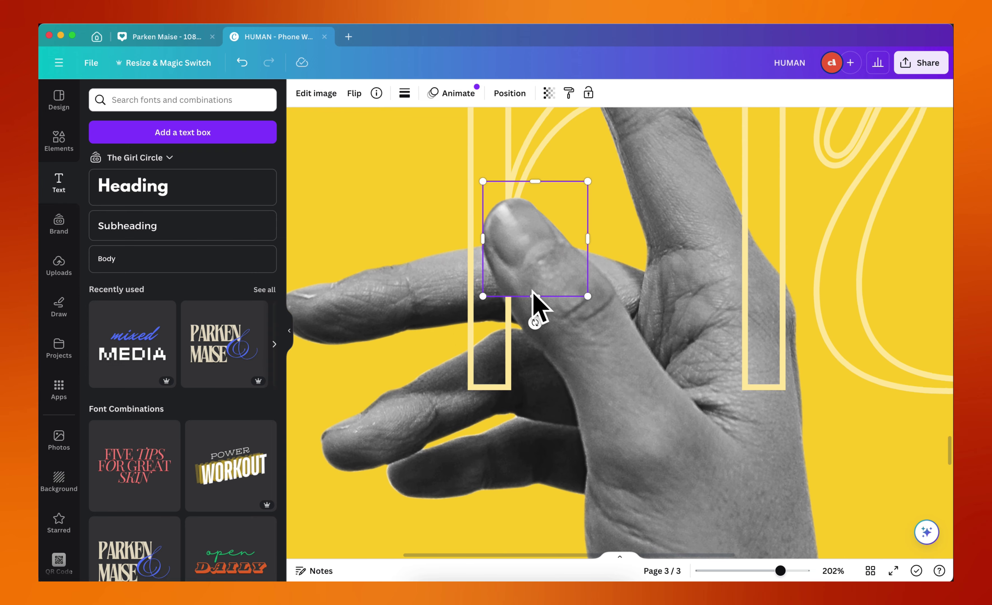
pyautogui.moveTo(535, 296); pyautogui.dragTo(549, 366)
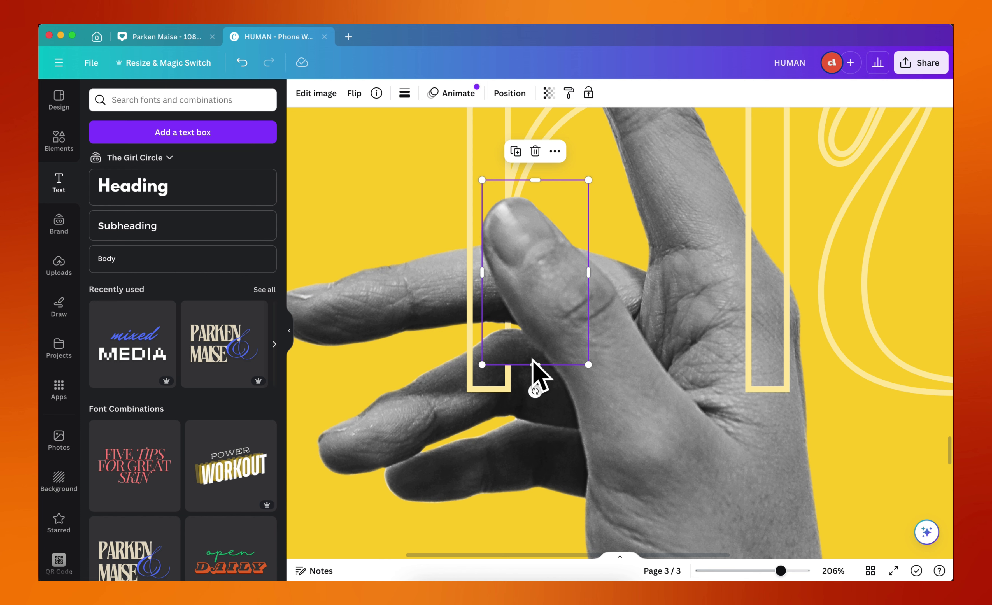
pyautogui.click(546, 411)
pyautogui.click(525, 285)
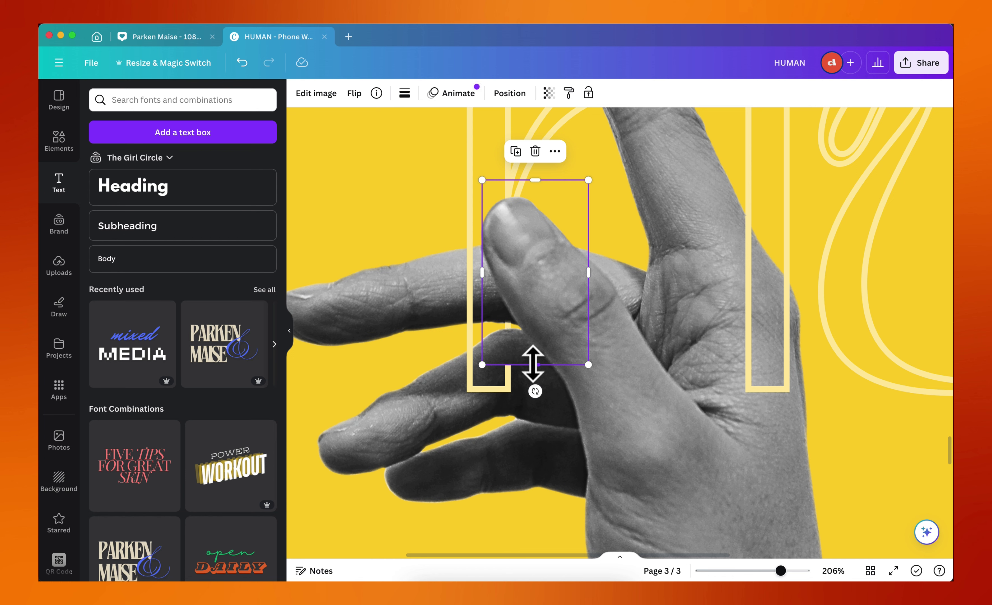
pyautogui.moveTo(533, 363); pyautogui.dragTo(561, 320)
pyautogui.scroll(-5, 553, 426)
pyautogui.click(553, 427)
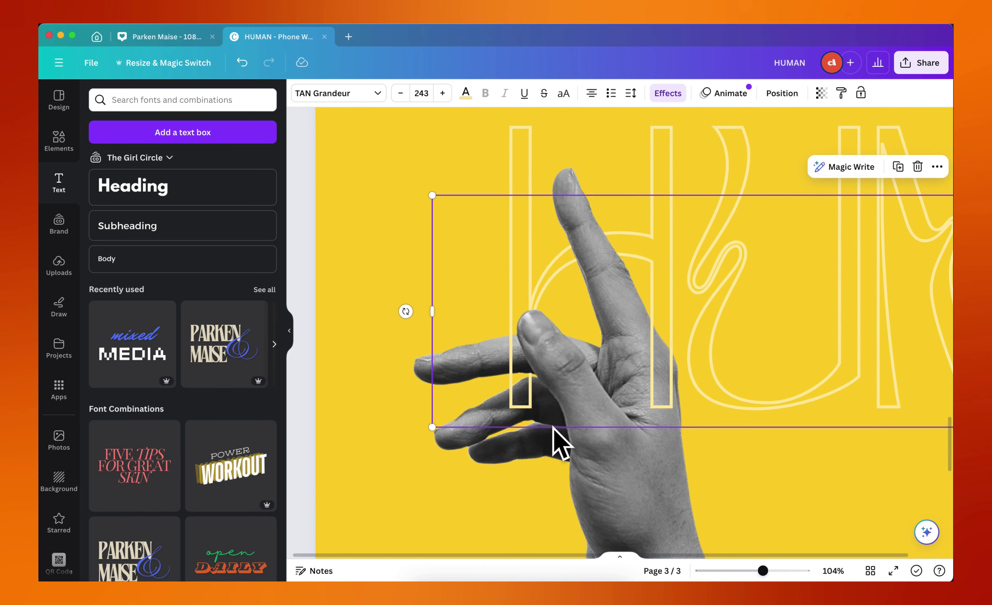
pyautogui.scroll(-3, 553, 426)
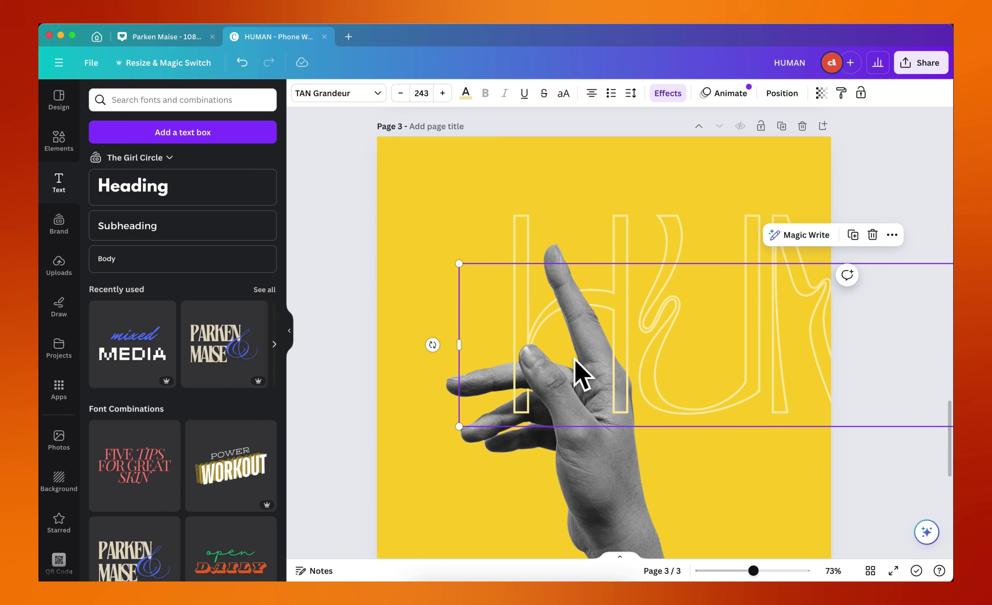
pyautogui.moveTo(692, 347); pyautogui.dragTo(685, 333)
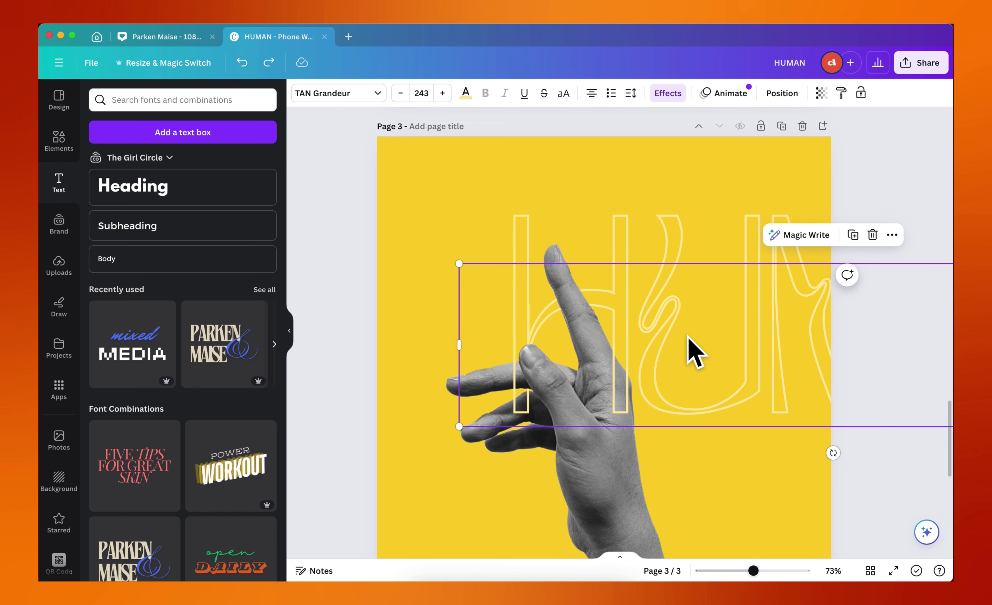
pyautogui.click(470, 200)
pyautogui.scroll(-5, 569, 336)
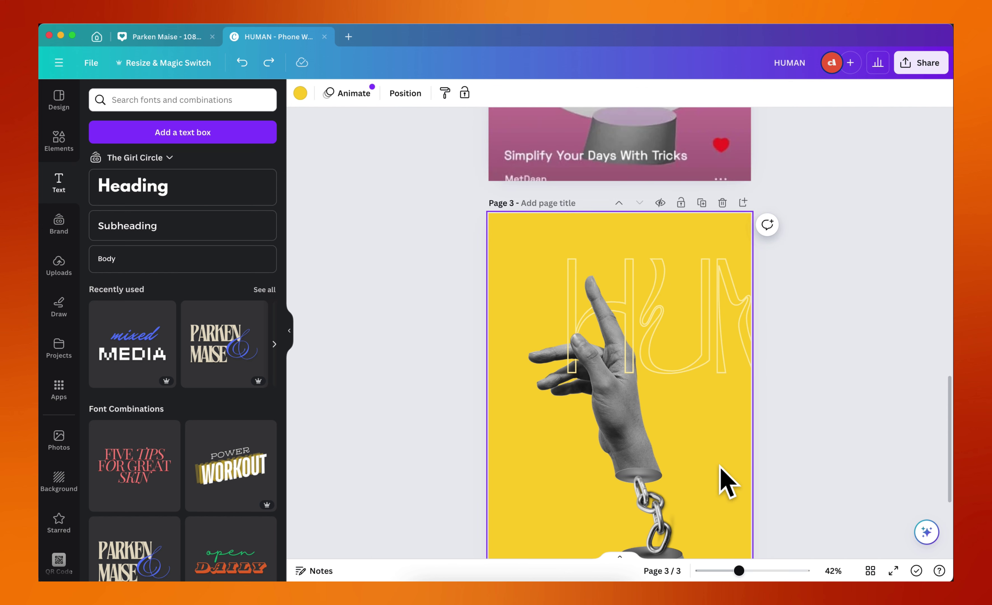
pyautogui.scroll(-3, 724, 482)
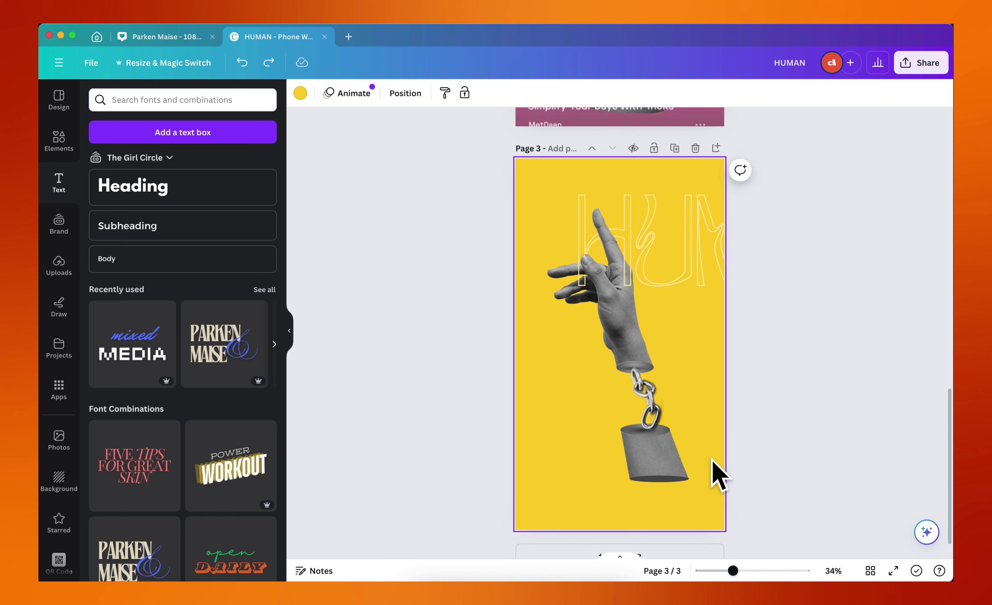
pyautogui.click(783, 411)
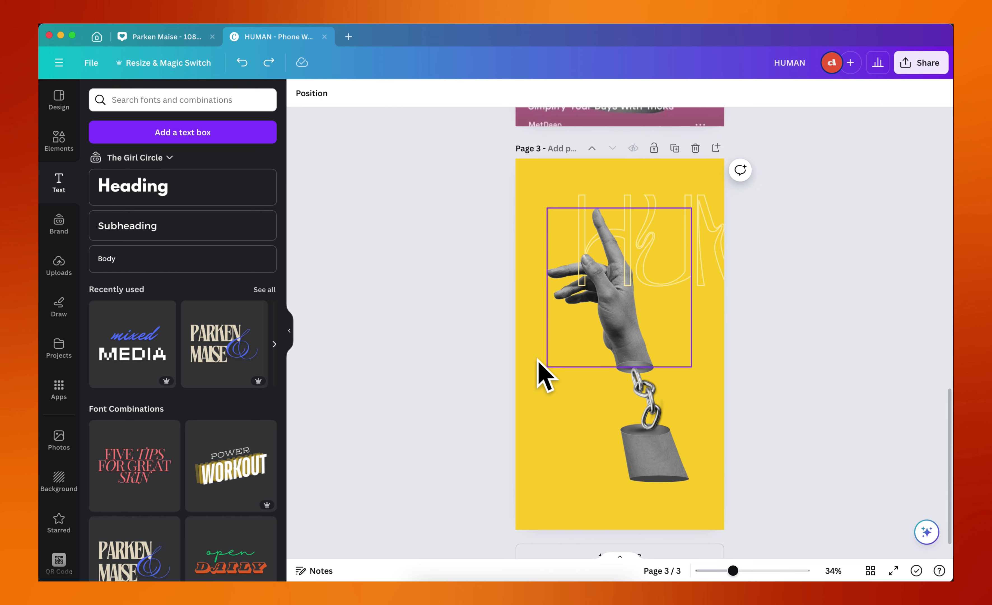
# Add a circle shape from the elements library and enlarge it over the wrist and chain.
pyautogui.click(60, 155)
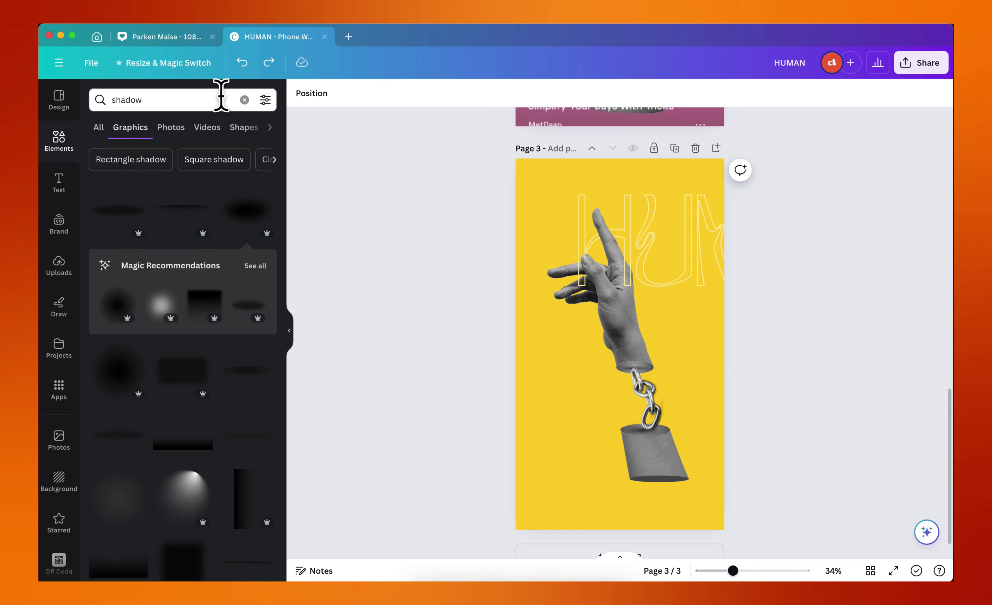
pyautogui.click(244, 100)
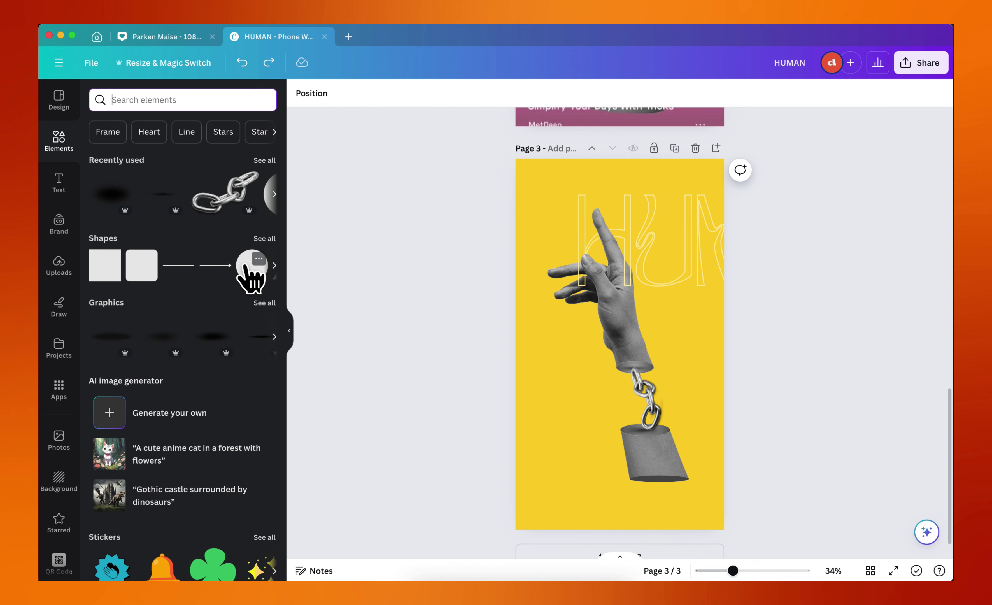
pyautogui.click(251, 266)
pyautogui.click(775, 432)
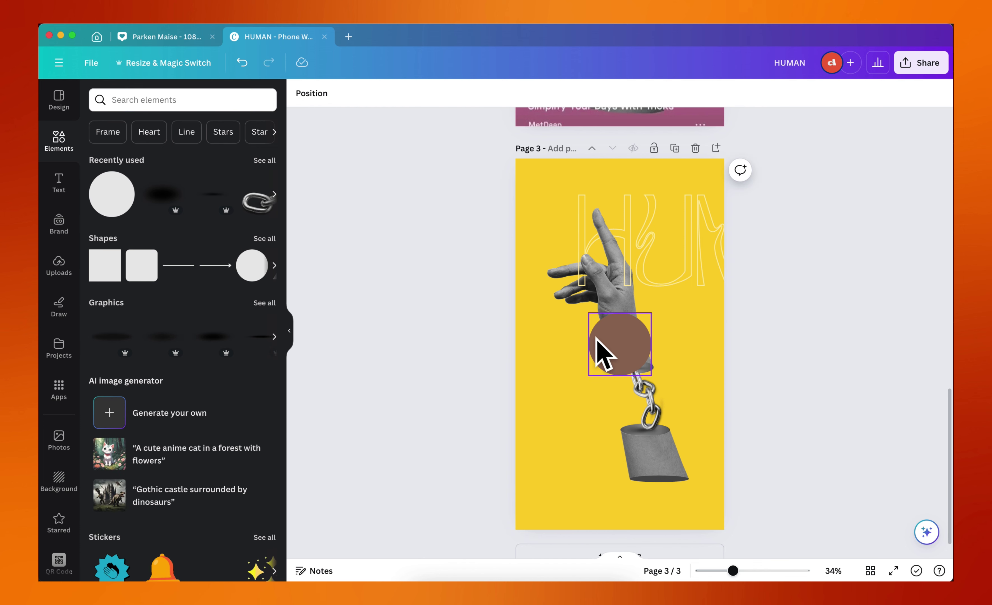
pyautogui.click(603, 350)
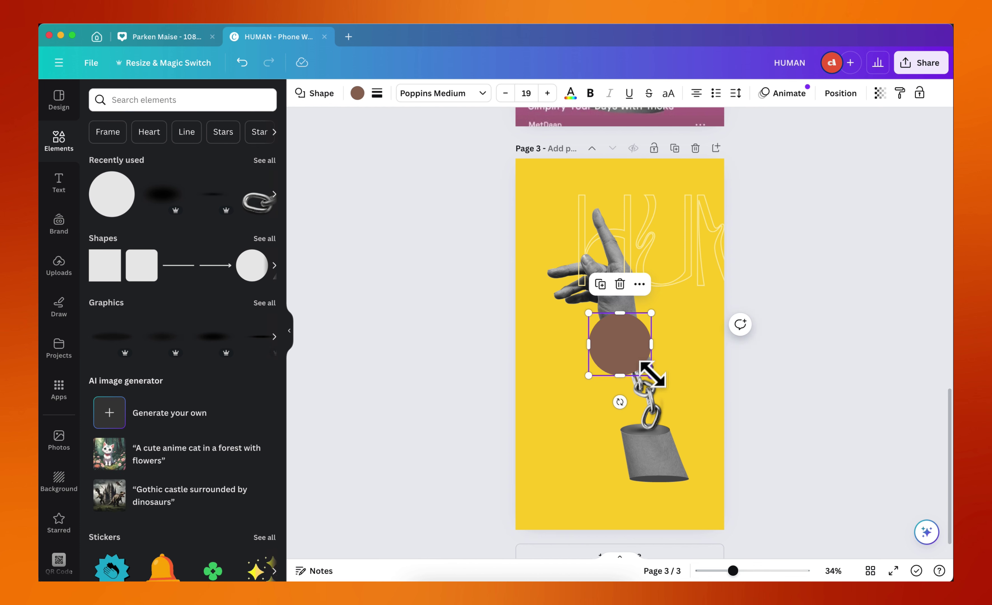
pyautogui.moveTo(651, 373); pyautogui.dragTo(702, 413)
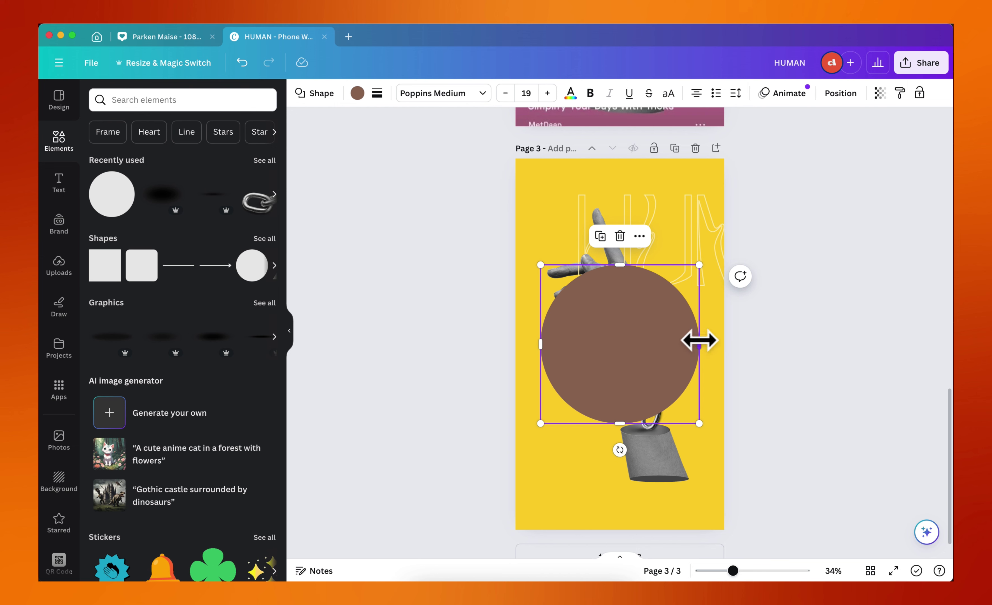
# Reshape the circle into a tilted oval spanning most of the page width, and layer it behind the hand, chain and cuff.
pyautogui.moveTo(699, 340); pyautogui.dragTo(683, 340)
pyautogui.moveTo(620, 449); pyautogui.dragTo(642, 432)
pyautogui.moveTo(631, 365)
pyautogui.mouseDown()
pyautogui.moveTo(642, 365)
pyautogui.moveTo(636, 357)
pyautogui.moveTo(641, 368)
pyautogui.mouseUp()
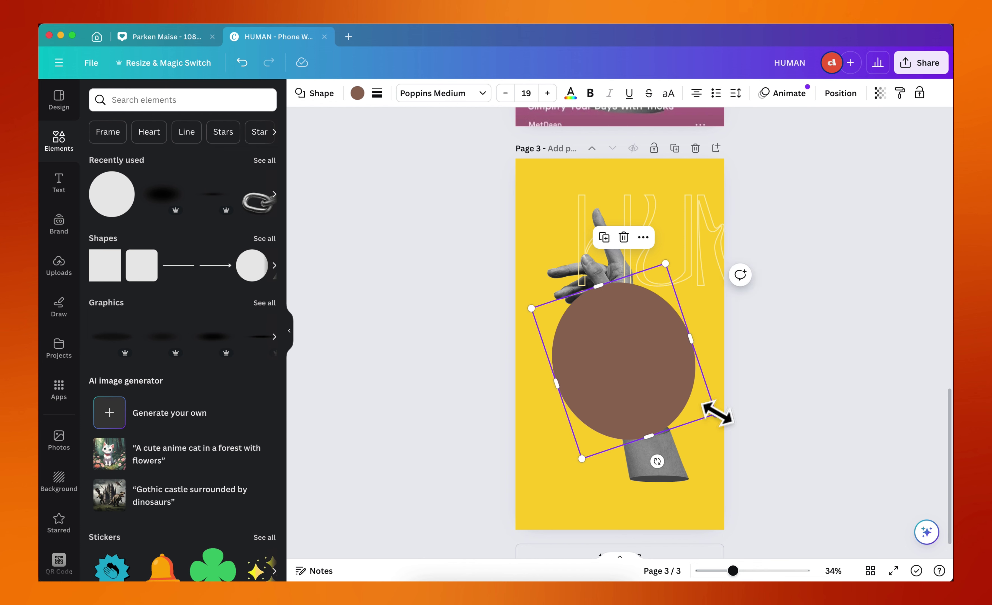
pyautogui.moveTo(727, 416); pyautogui.dragTo(731, 420)
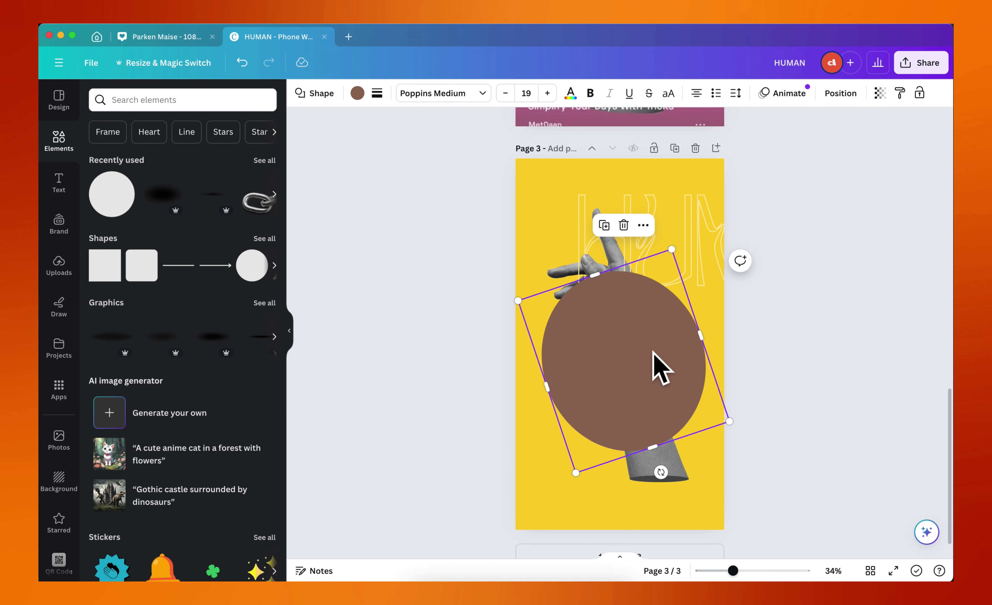
pyautogui.moveTo(652, 351); pyautogui.dragTo(651, 353)
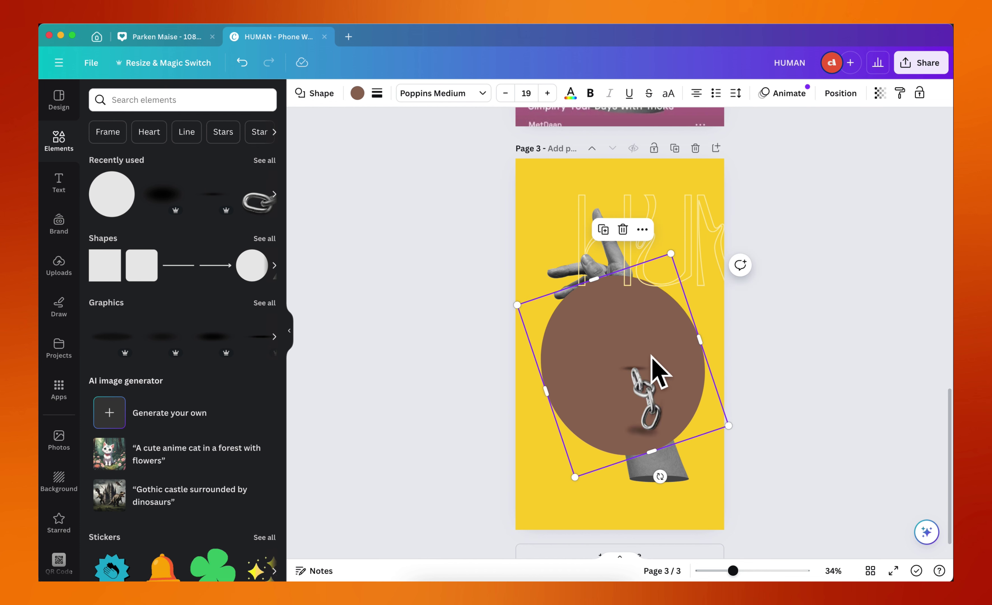
pyautogui.press('super+bracketleft')
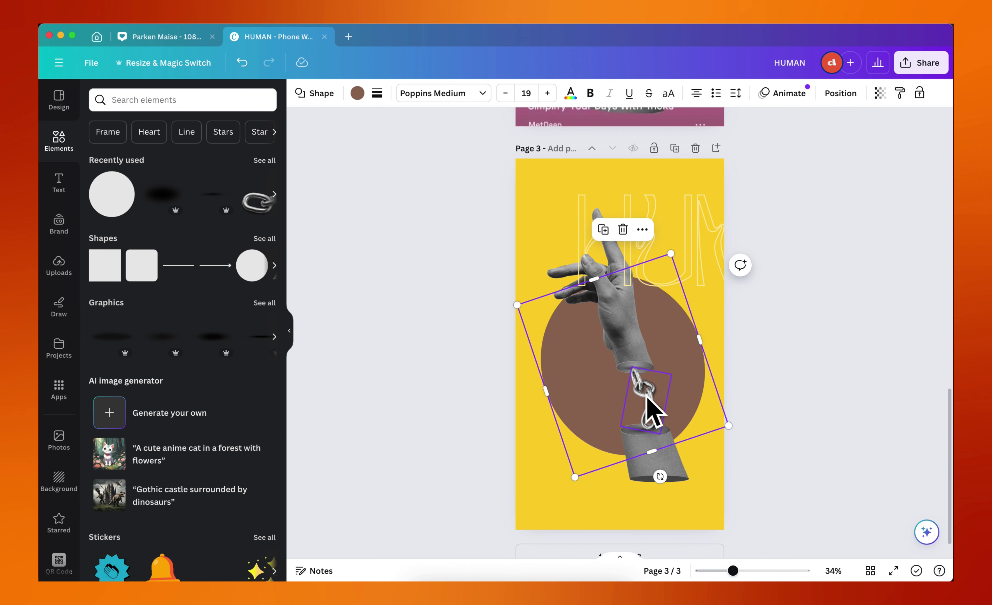
# Try black and dark grey fills on the oval, and return it to the brown document colour.
pyautogui.click(357, 94)
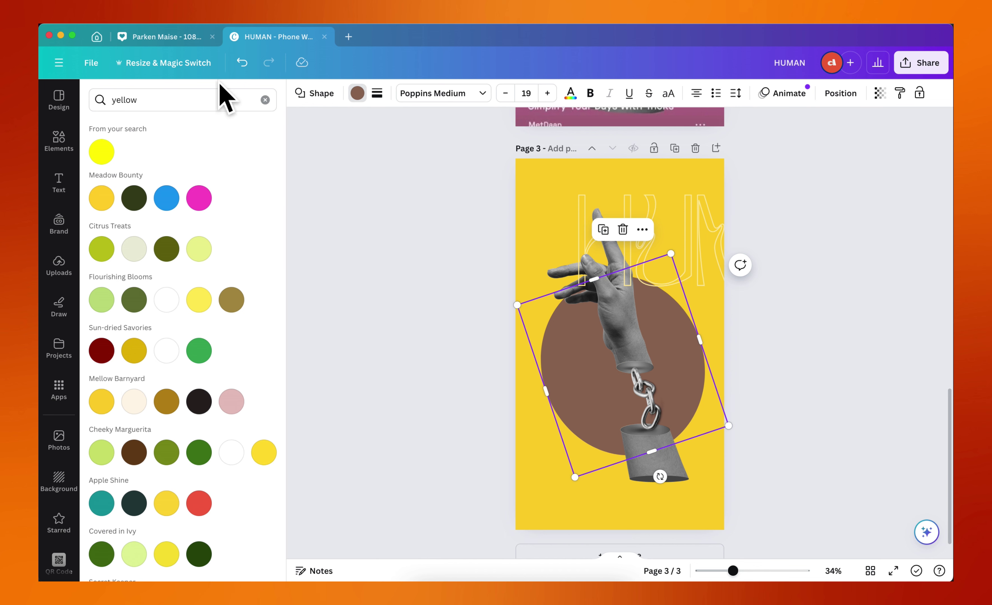
pyautogui.click(264, 101)
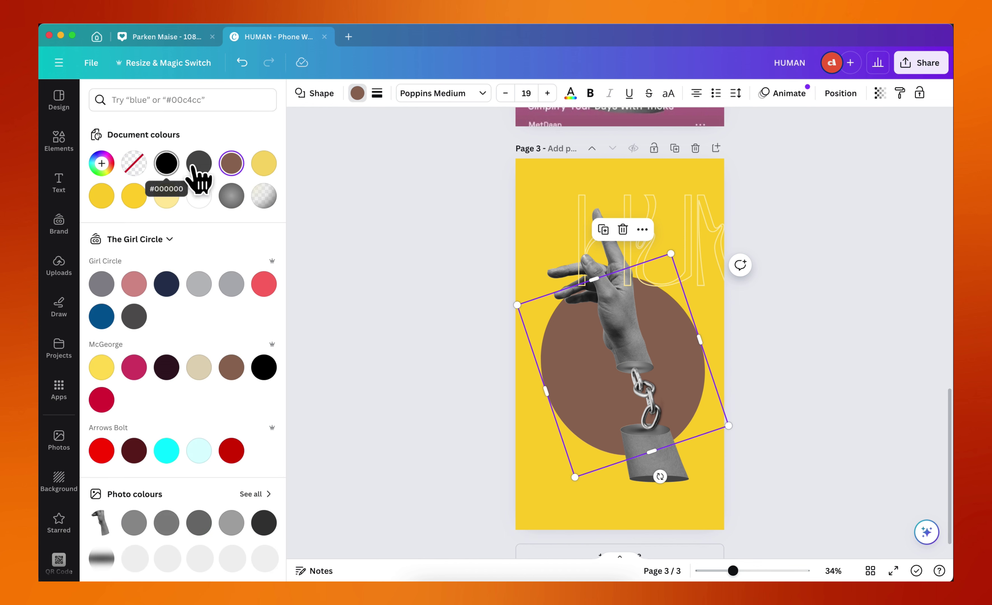
pyautogui.click(169, 167)
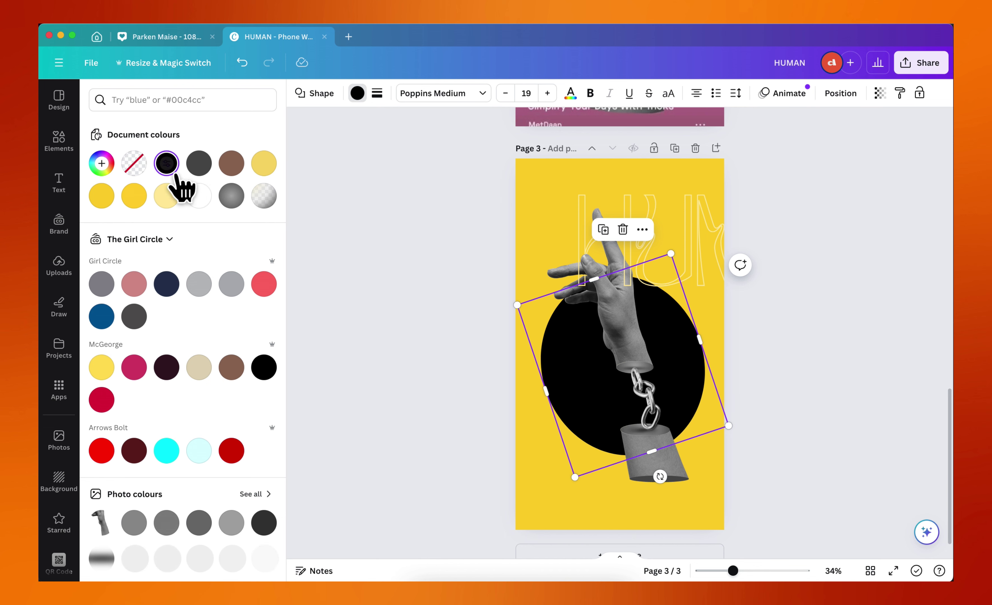
pyautogui.click(198, 164)
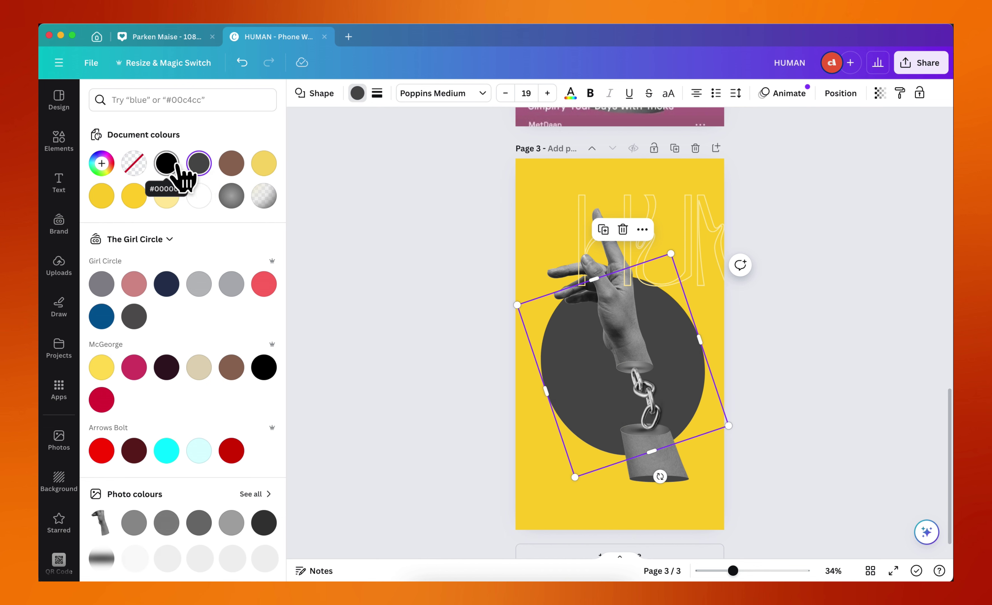
pyautogui.click(232, 165)
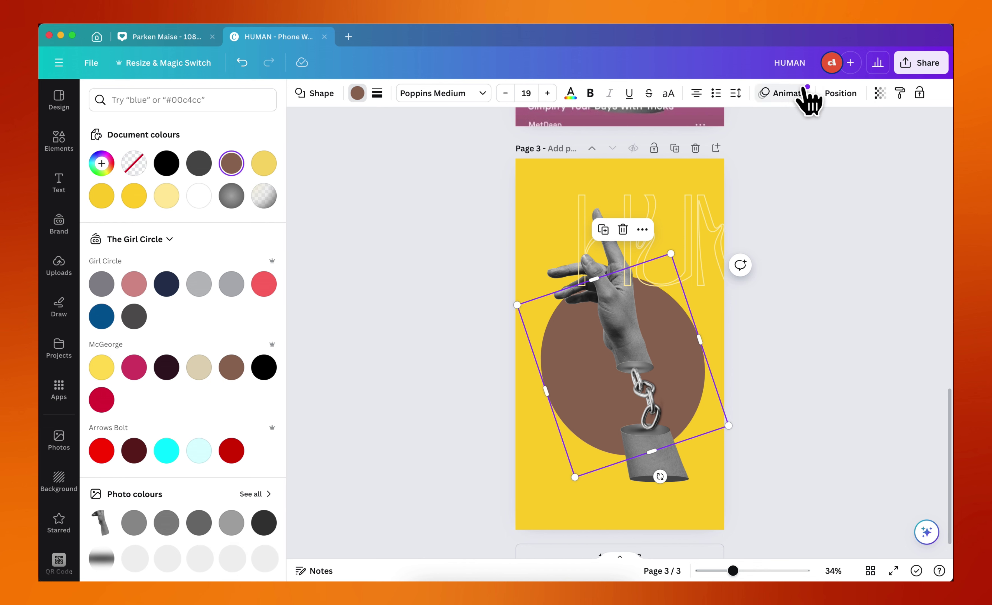
# Fill the oval with black and set its transparency to 41.
pyautogui.click(879, 93)
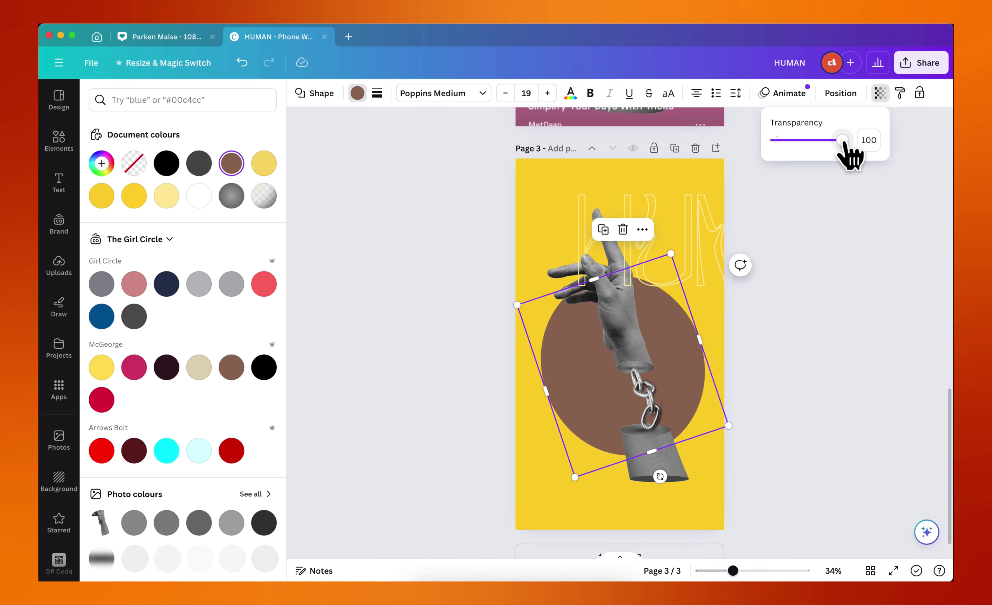
pyautogui.moveTo(842, 141); pyautogui.dragTo(788, 141)
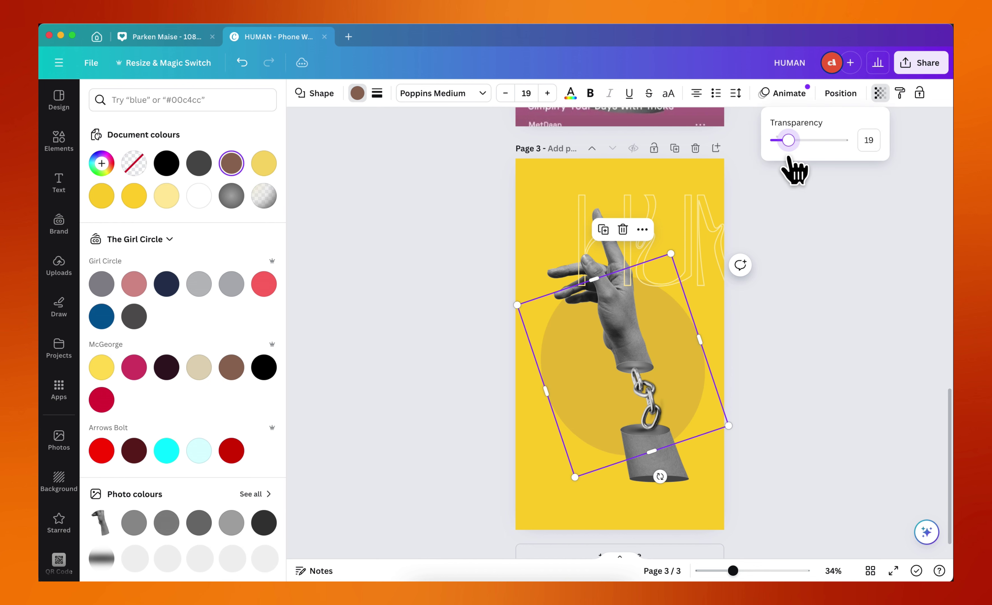
pyautogui.click(166, 163)
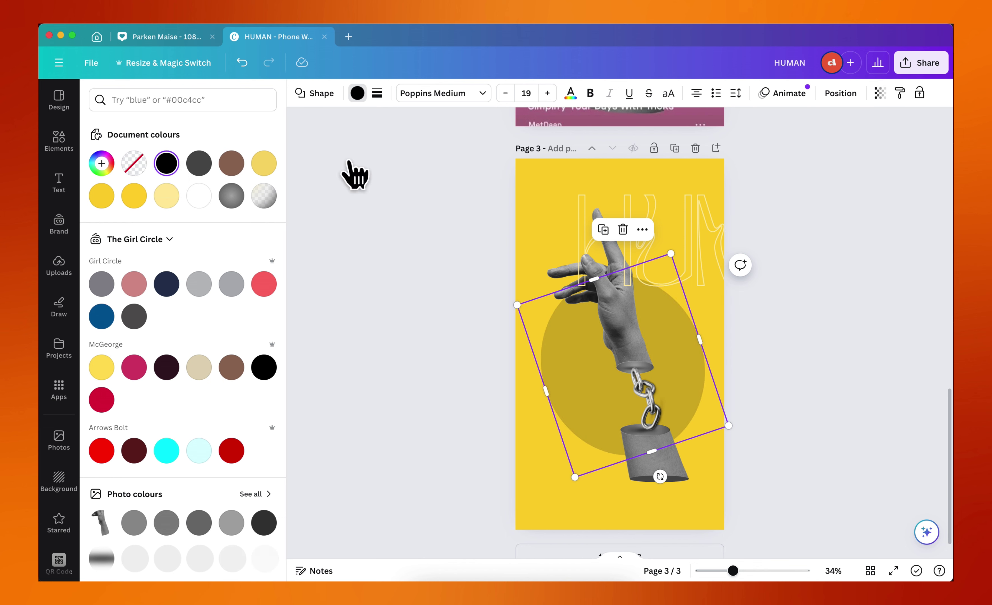
pyautogui.click(879, 93)
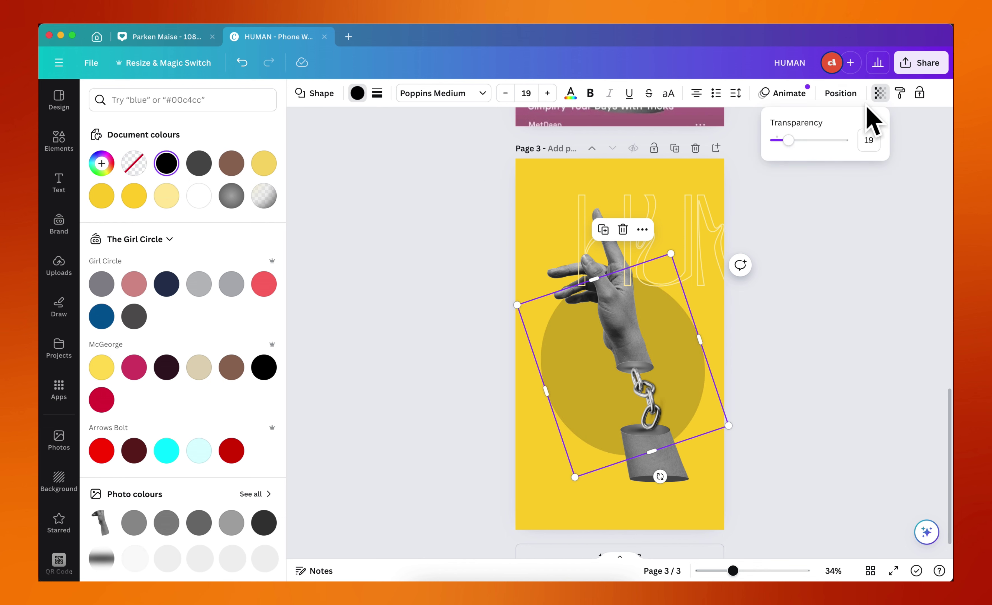
pyautogui.moveTo(784, 140); pyautogui.dragTo(803, 140)
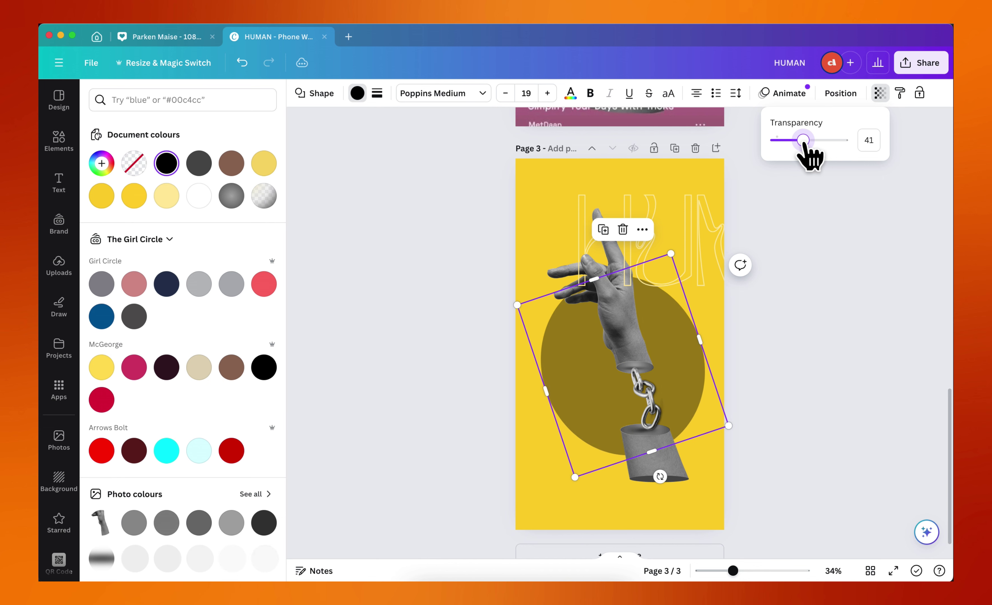
# Search the colours for YELLOW and fill the oval with the darkest brown from the Hello There Neighbor palette.
pyautogui.click(166, 99)
pyautogui.write('YE')
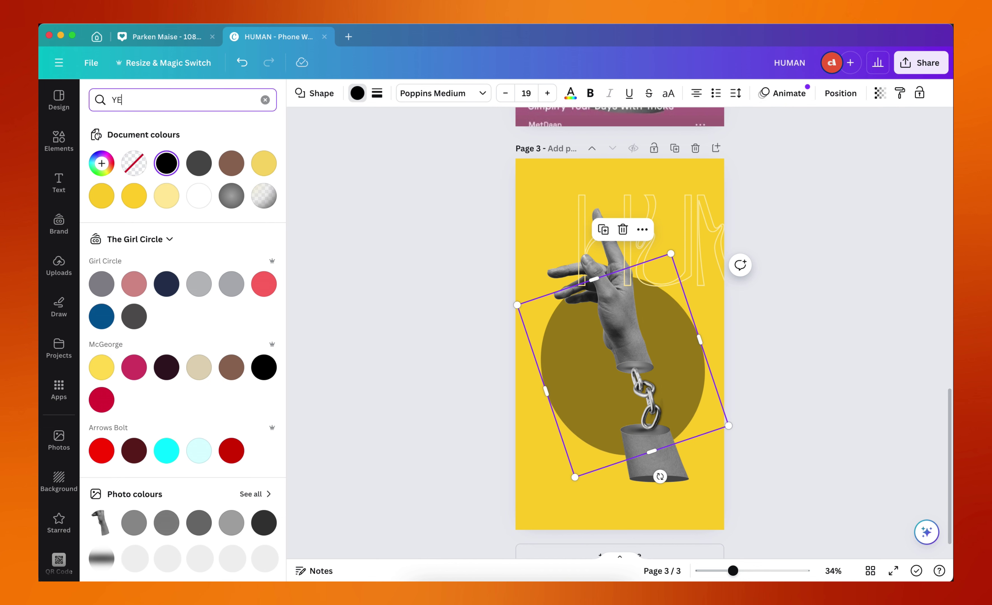
pyautogui.write('LO')
pyautogui.press('BackSpace')
pyautogui.press('BackSpace')
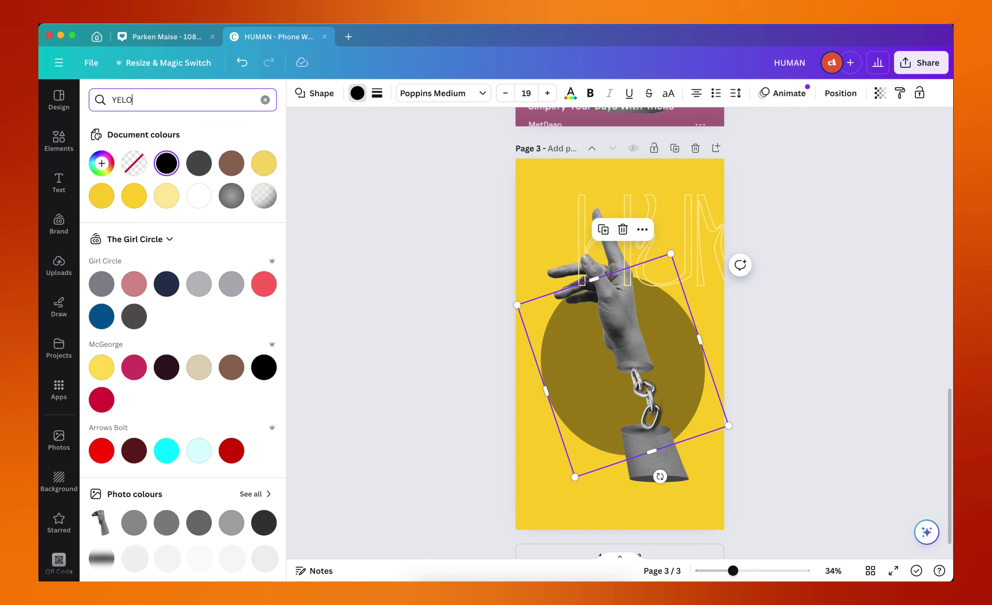
pyautogui.press('BackSpace')
pyautogui.write('LOW')
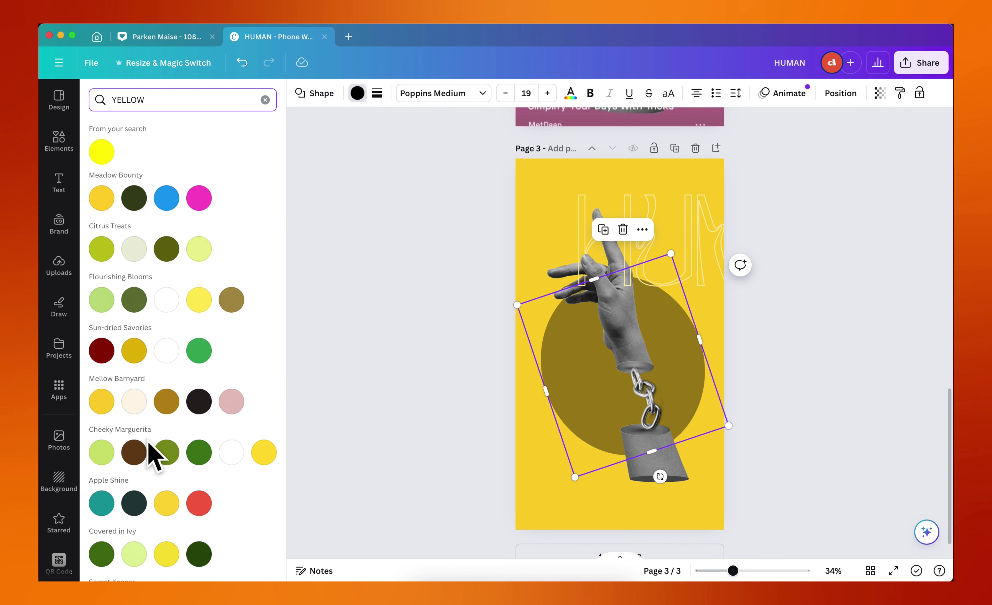
pyautogui.scroll(-3, 195, 464)
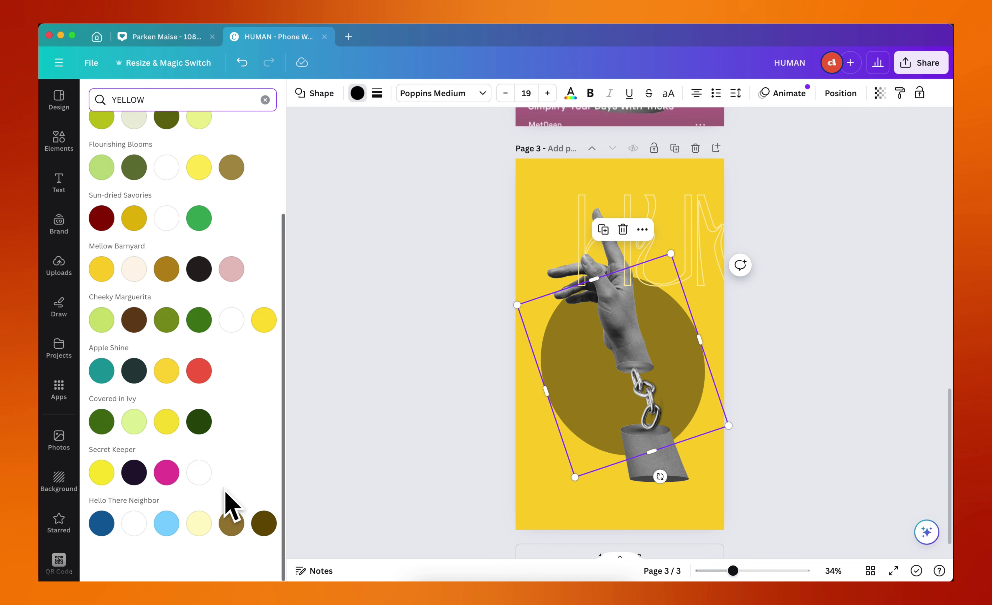
pyautogui.click(134, 472)
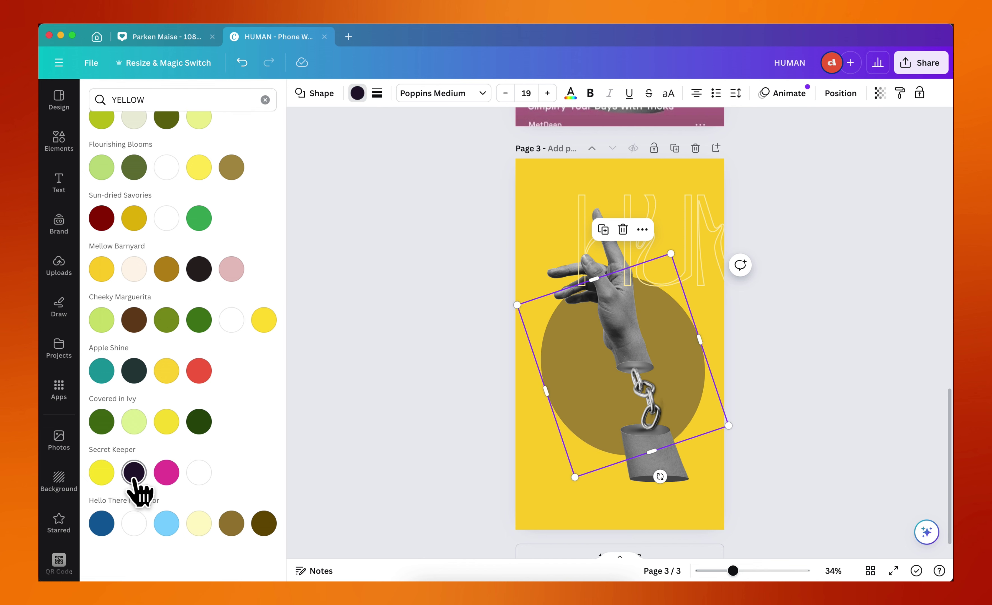
pyautogui.click(264, 523)
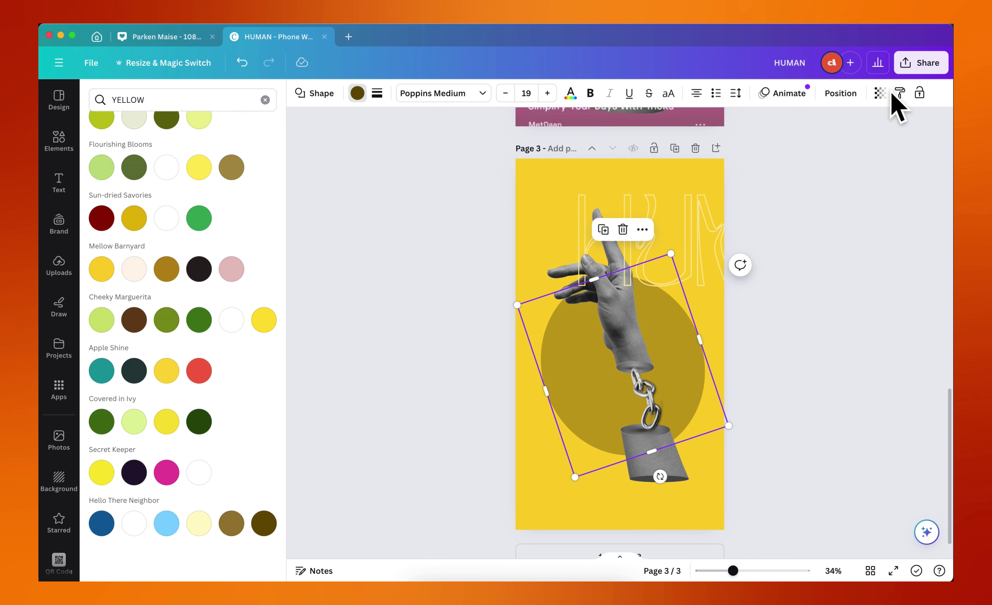
# Set the oval's transparency to 100, try a brown fill, and fill it with the dark green from the Meadow Bounty palette.
pyautogui.click(880, 94)
pyautogui.moveTo(808, 142); pyautogui.dragTo(940, 154)
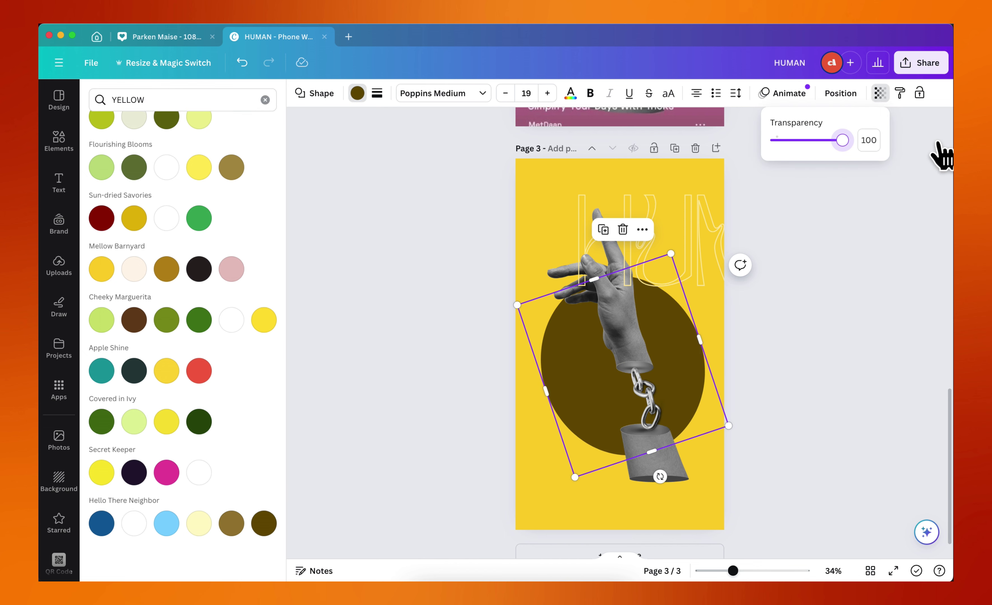
pyautogui.click(133, 320)
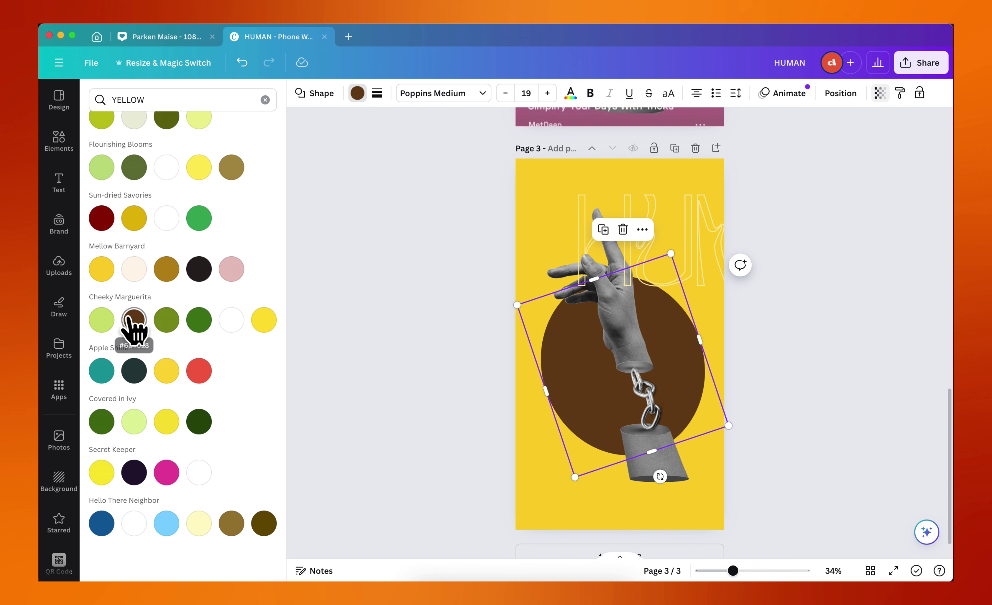
pyautogui.scroll(5, 201, 303)
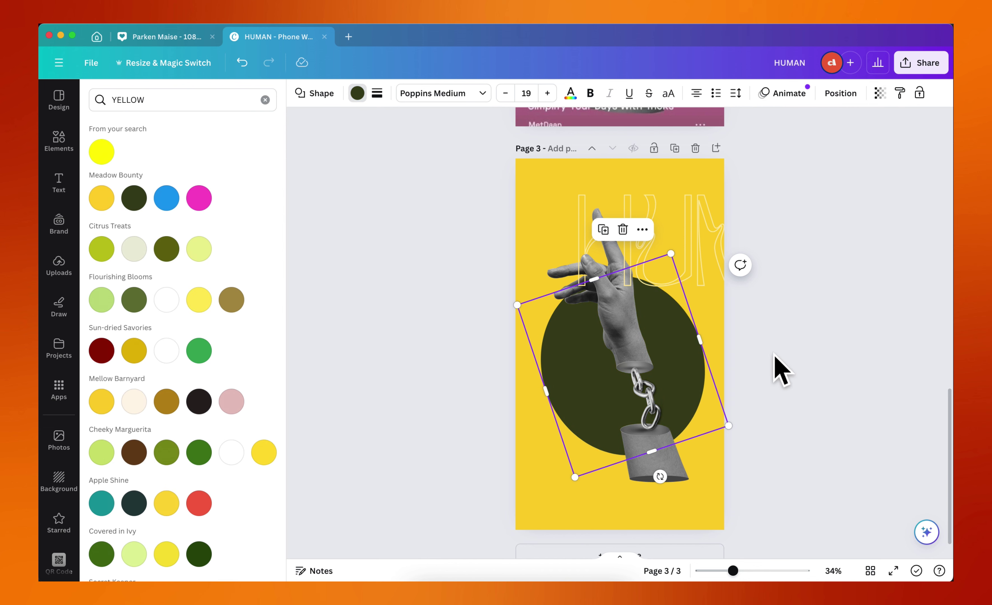
pyautogui.click(779, 365)
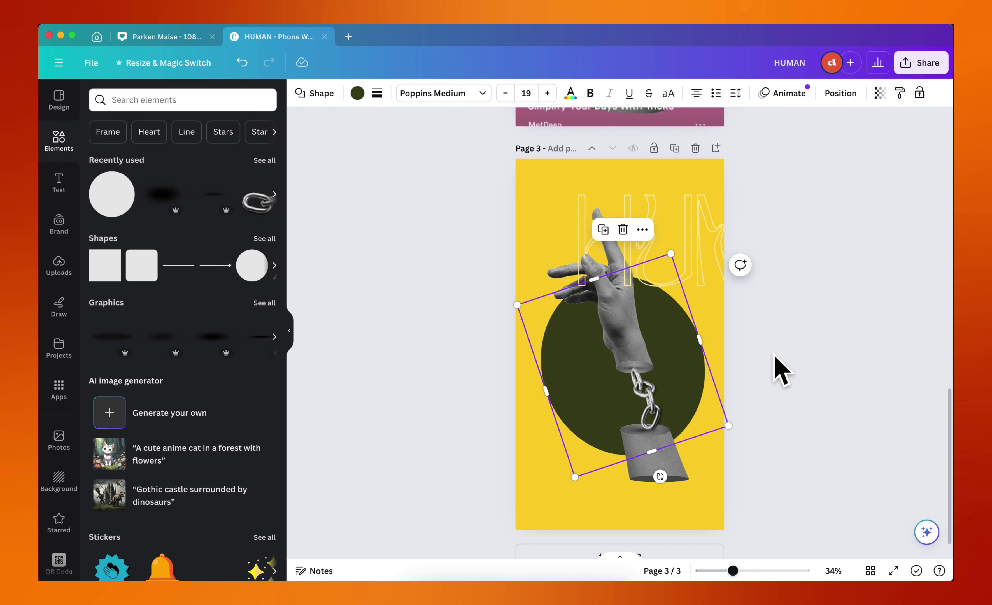
# Duplicate the oval slightly lower, fill the copy with the pale yellow document colour, and set its transparency to 50.
pyautogui.click(564, 397)
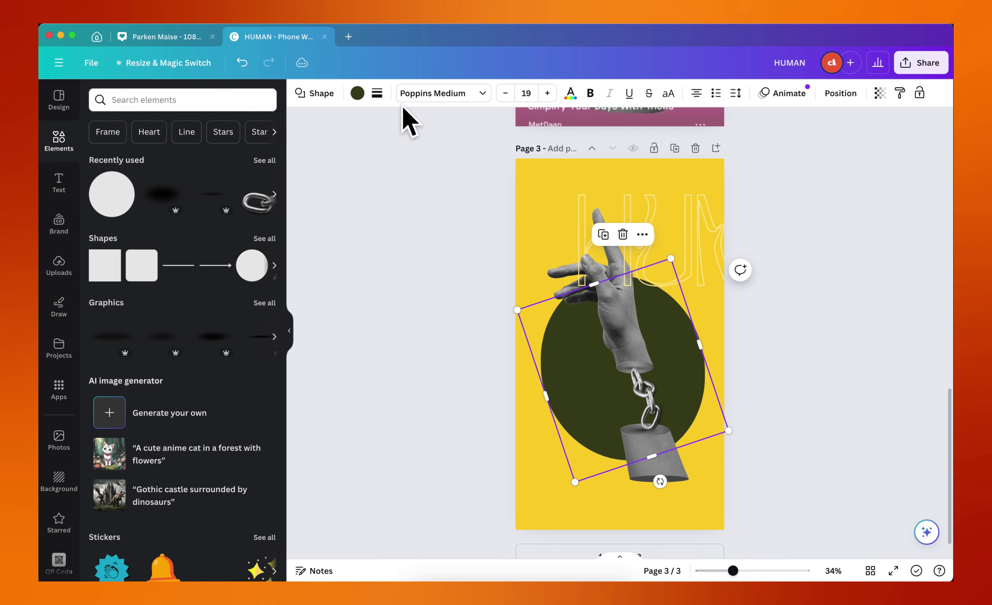
pyautogui.click(357, 94)
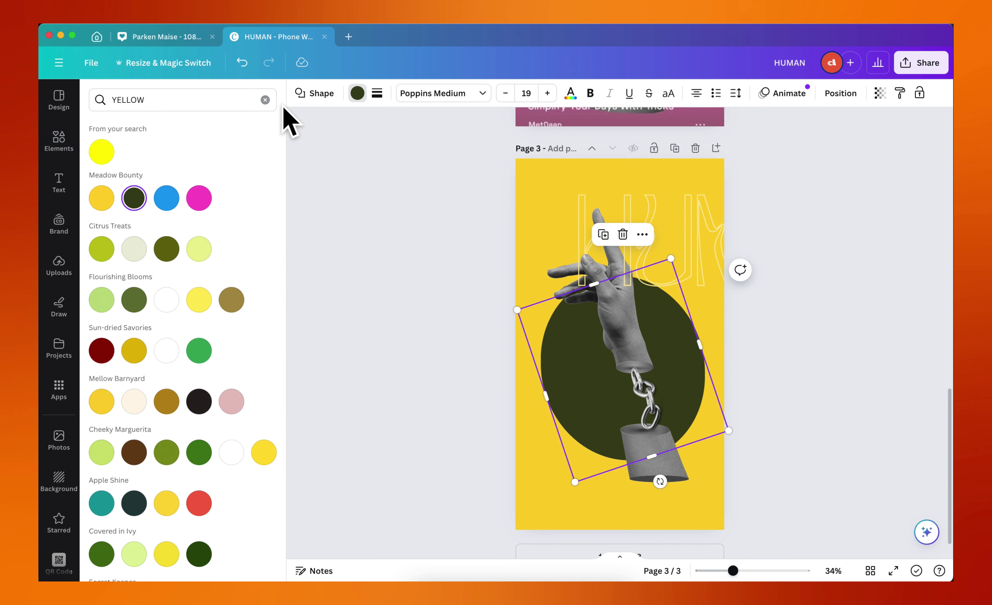
pyautogui.click(265, 100)
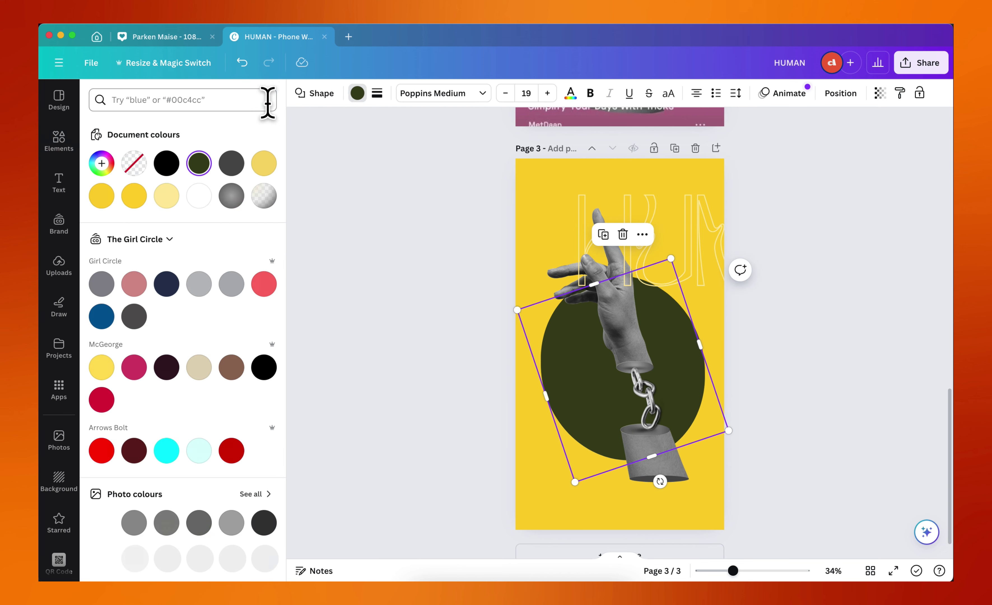
pyautogui.click(168, 199)
pyautogui.click(879, 94)
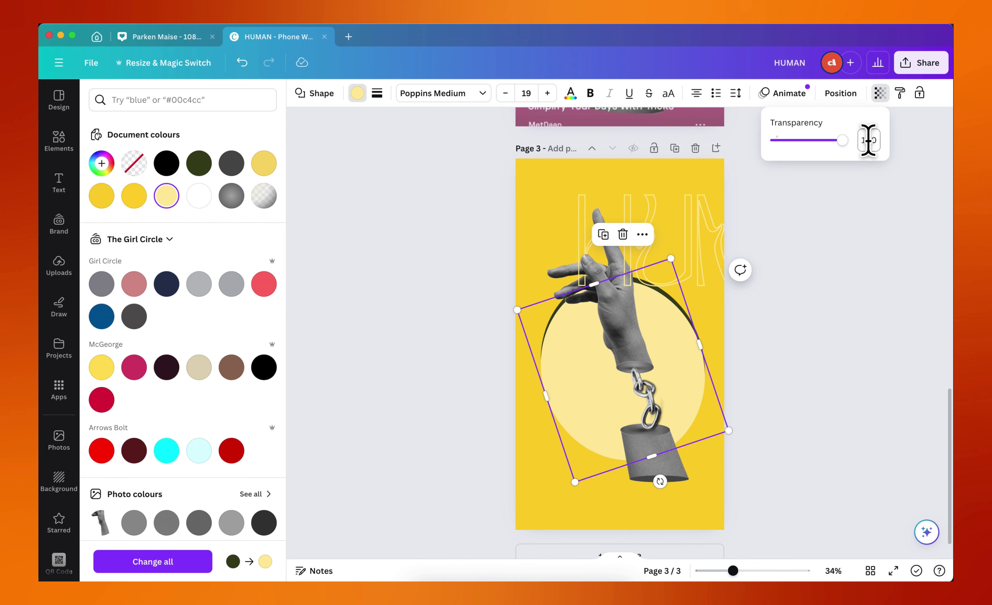
pyautogui.press('Return')
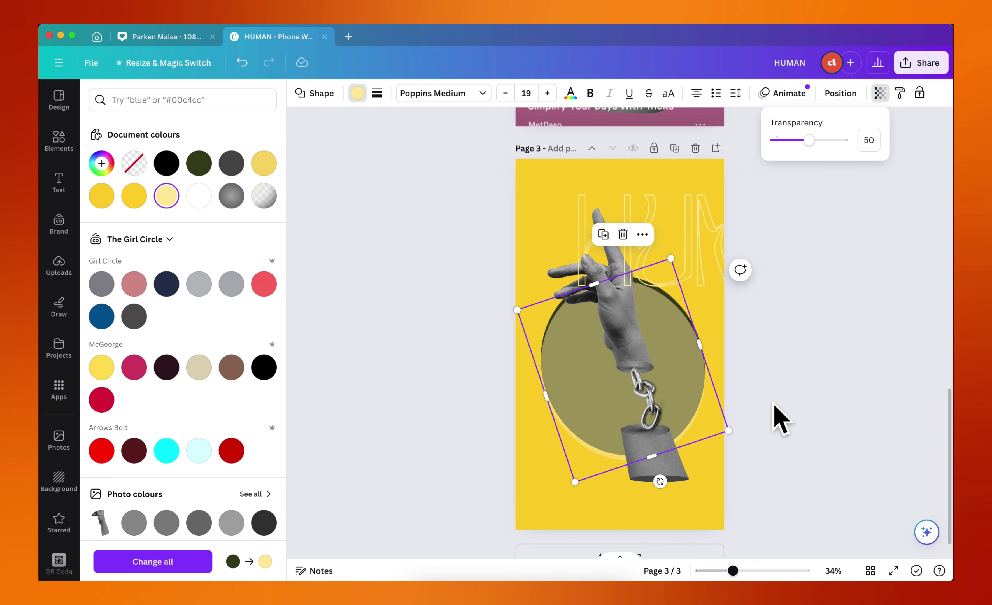
# Rotate the pale yellow copy slightly counterclockwise so its edge is offset from the dark green oval.
pyautogui.moveTo(660, 481); pyautogui.dragTo(665, 478)
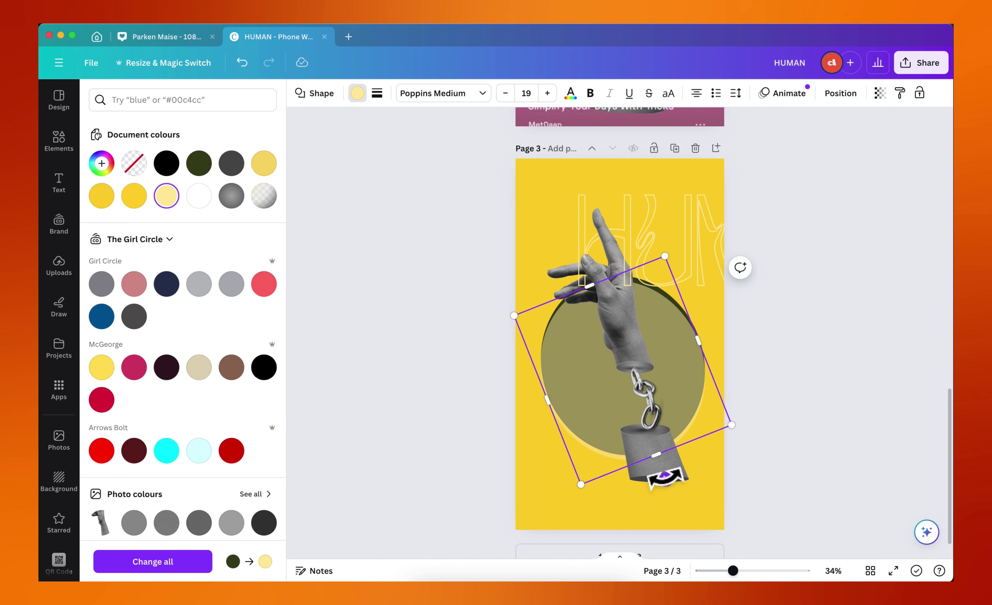
pyautogui.press('Escape')
pyautogui.press('Escape')
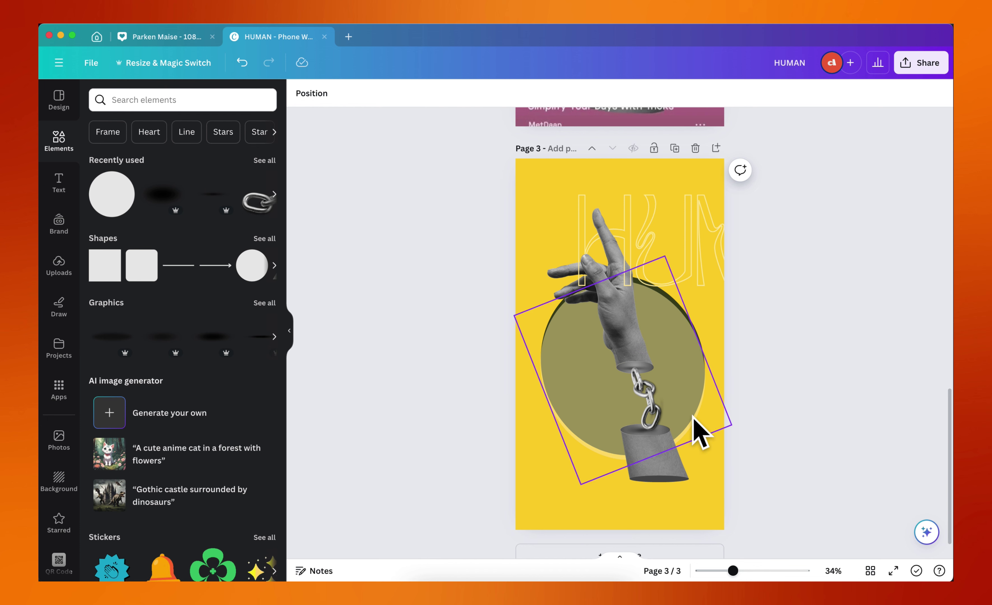
pyautogui.click(700, 432)
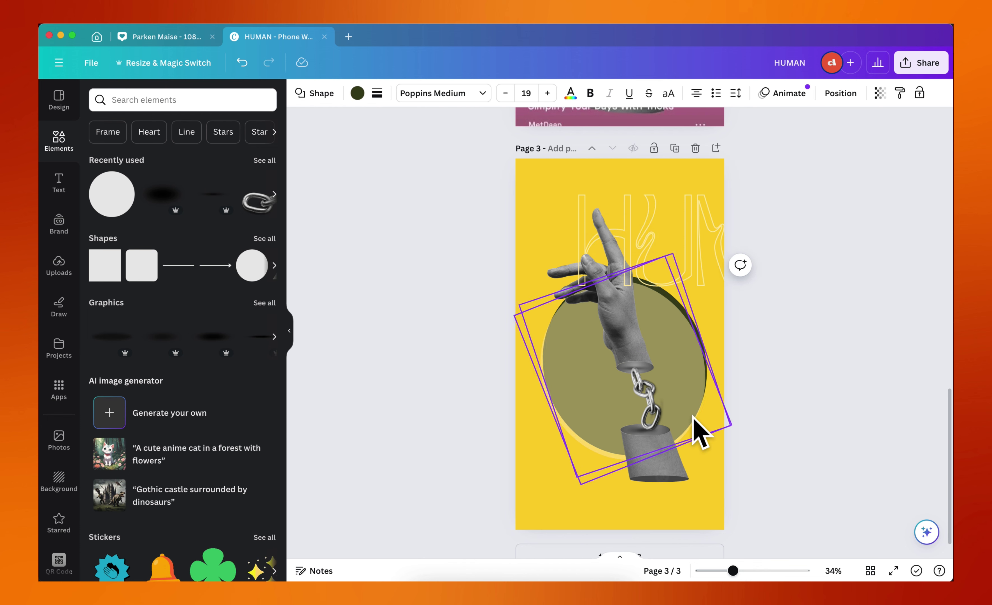
pyautogui.moveTo(699, 431); pyautogui.dragTo(693, 416)
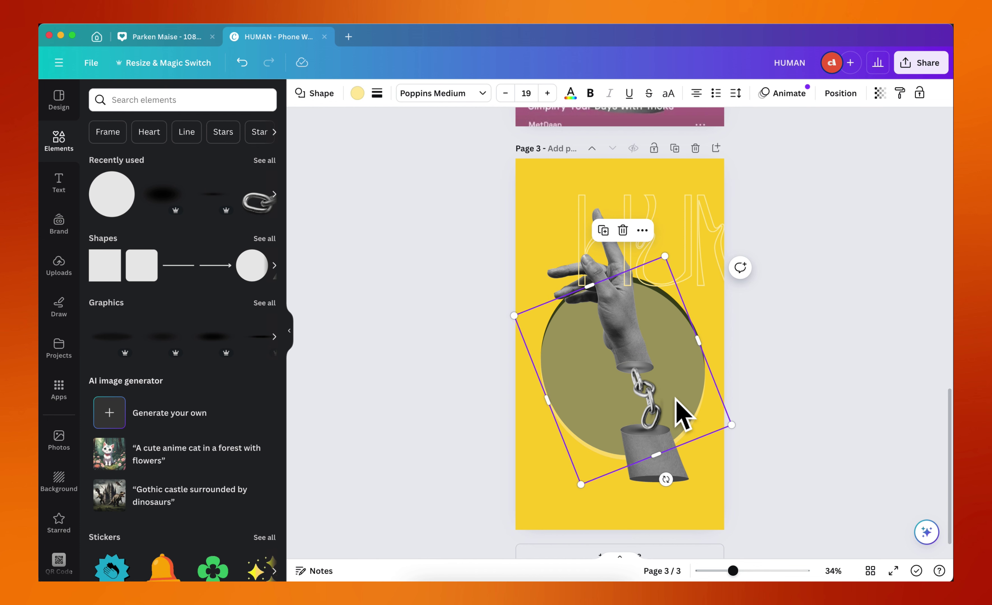
pyautogui.moveTo(664, 480); pyautogui.dragTo(672, 476)
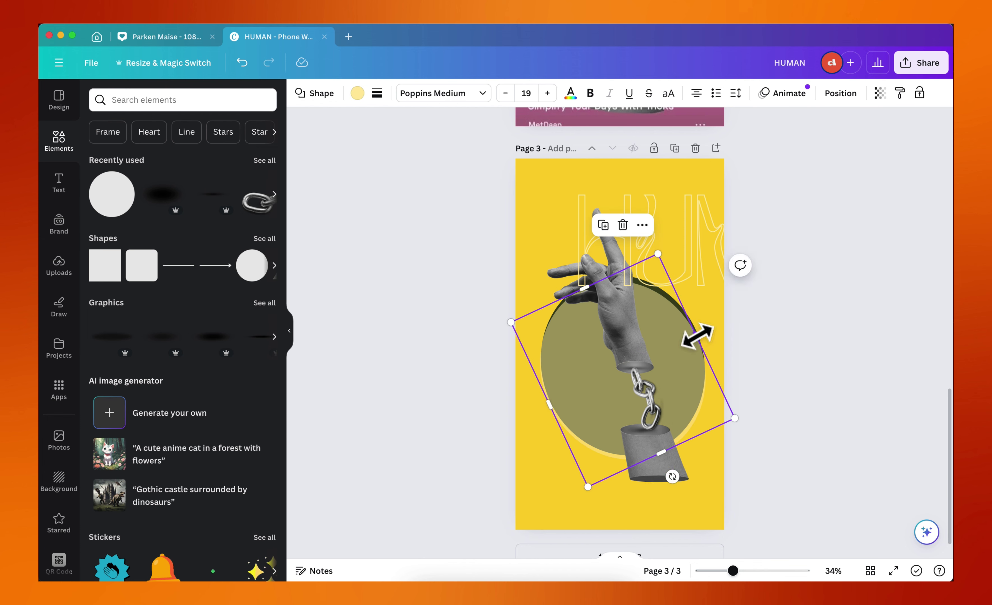
pyautogui.moveTo(697, 336); pyautogui.dragTo(699, 333)
pyautogui.moveTo(583, 485); pyautogui.dragTo(586, 479)
pyautogui.press('super+z')
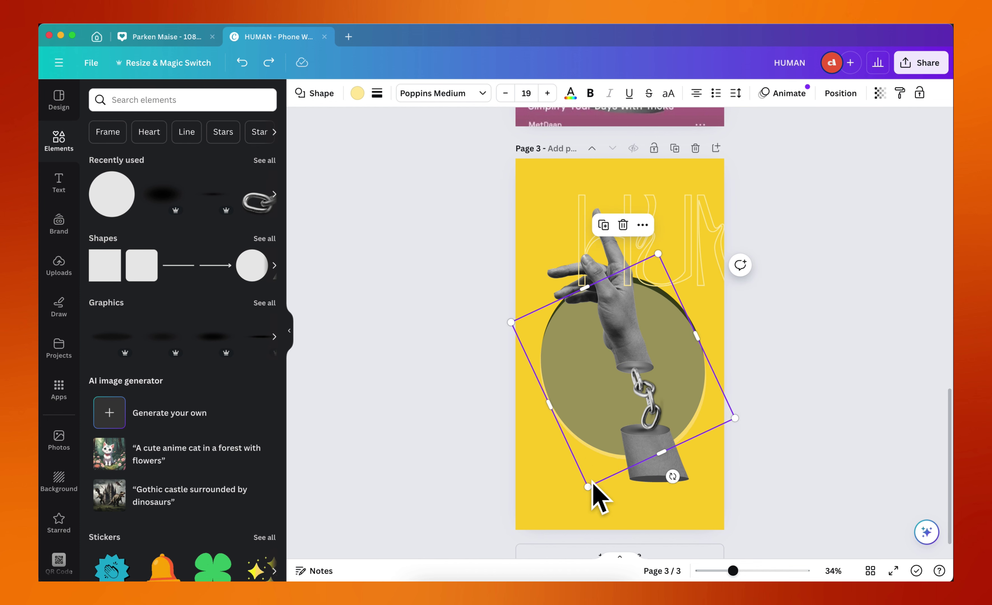
# Give the pale yellow oval a solid border with a weight of 2.
pyautogui.click(377, 93)
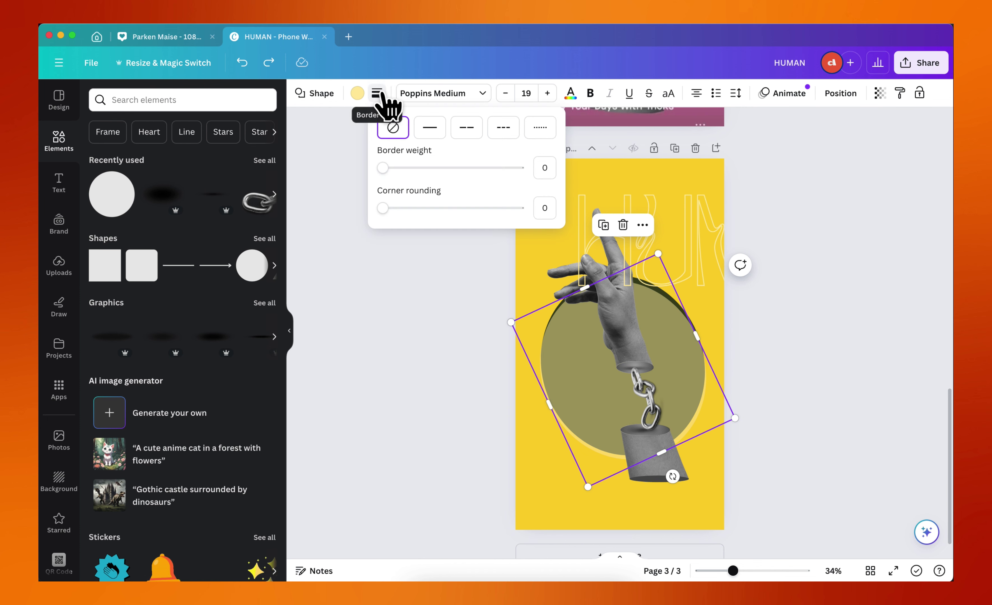
pyautogui.click(432, 129)
pyautogui.click(569, 162)
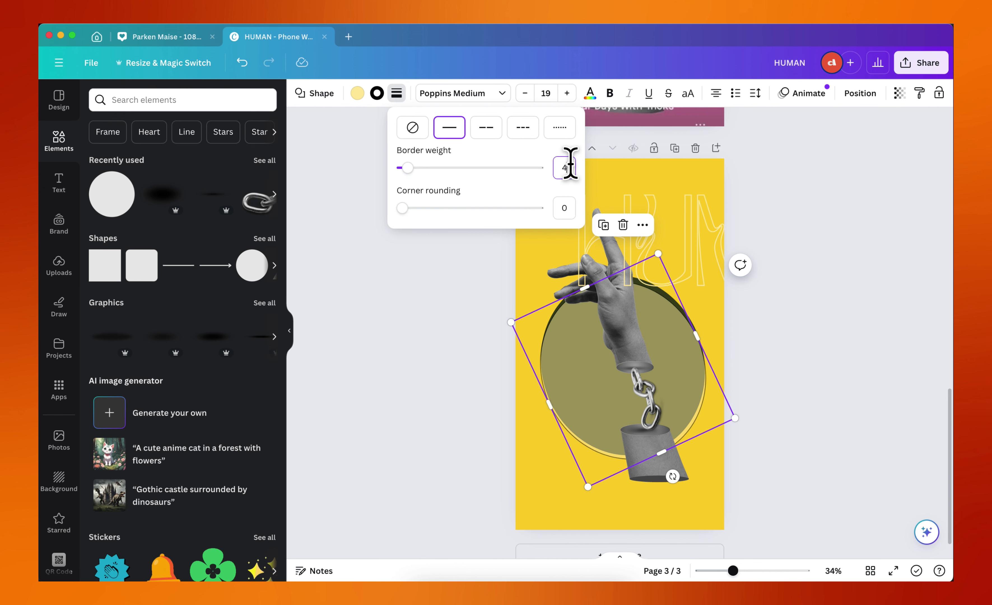
pyautogui.press('BackSpace')
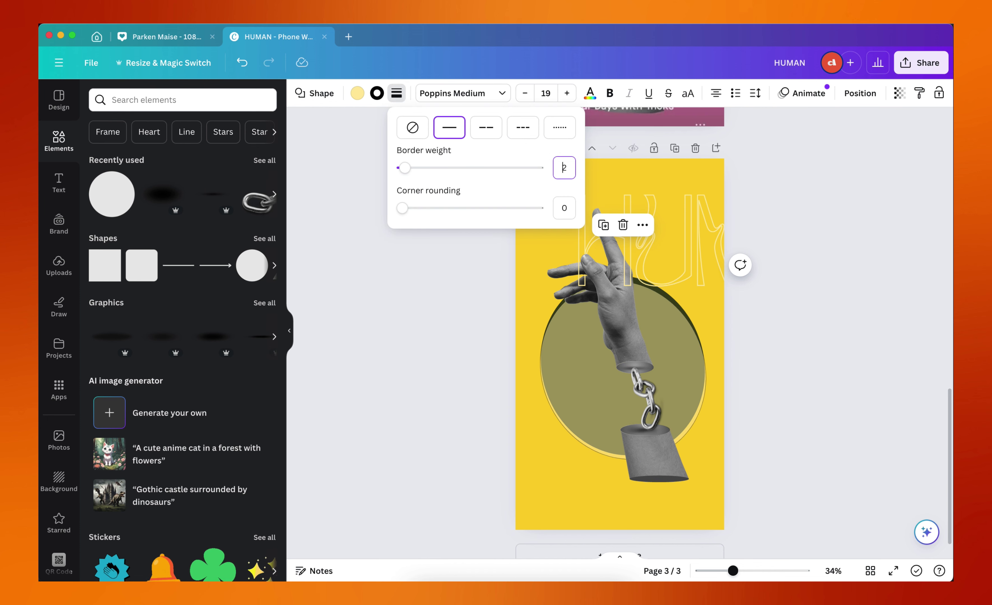
pyautogui.write('2')
pyautogui.click(379, 98)
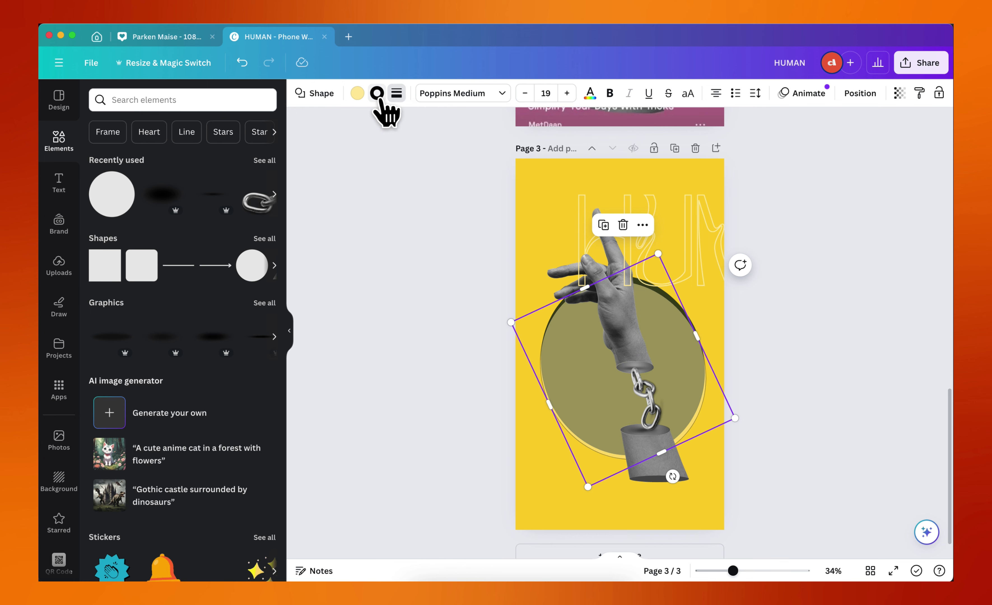
# Try several document colours on the oval's border and keep the pale yellow.
pyautogui.click(377, 94)
pyautogui.click(165, 198)
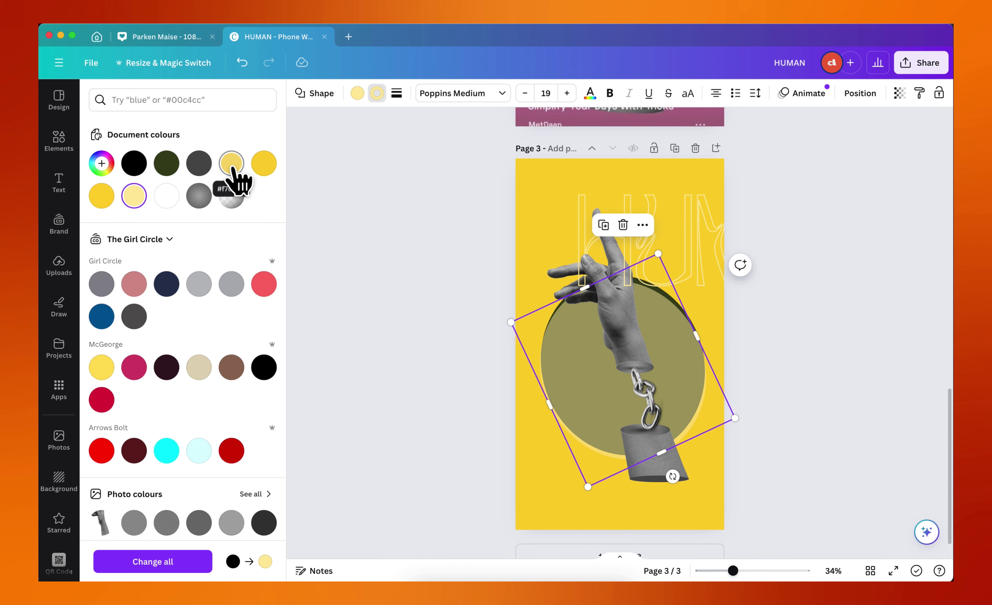
pyautogui.click(265, 165)
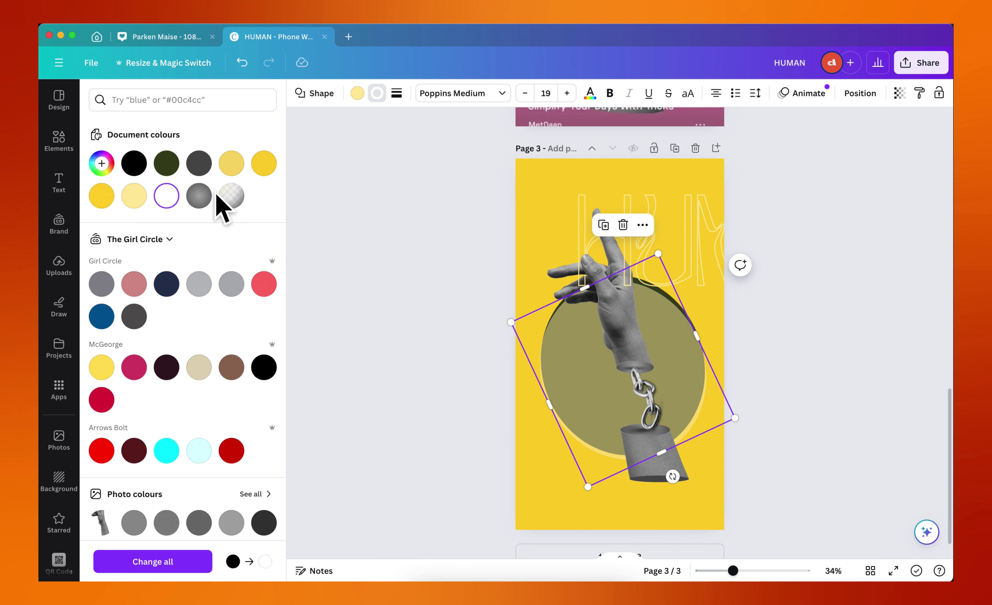
pyautogui.click(200, 197)
pyautogui.click(234, 198)
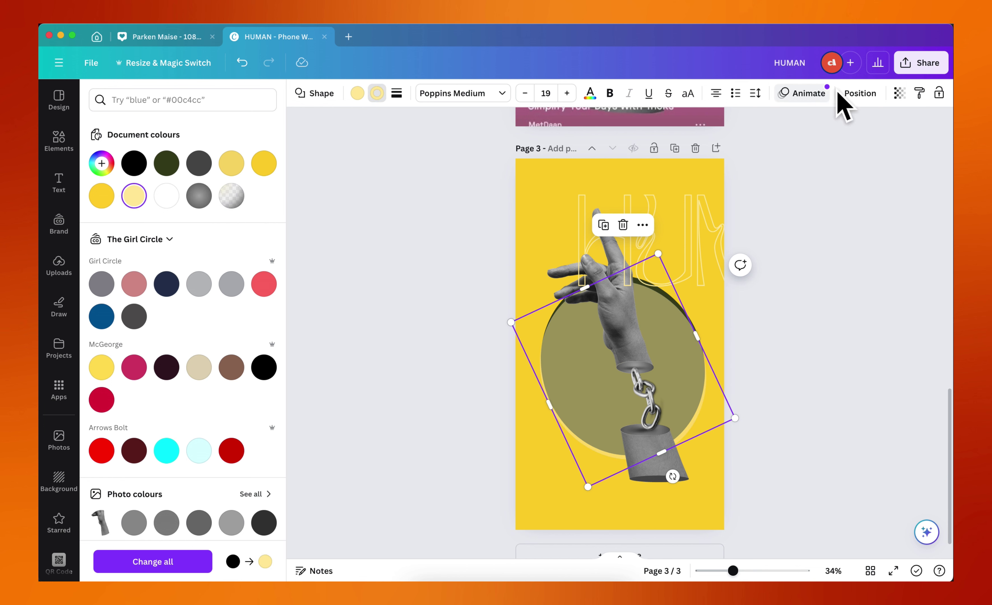
# Set the pale oval's transparency to 69 and remove its fill so only the outline remains.
pyautogui.click(900, 94)
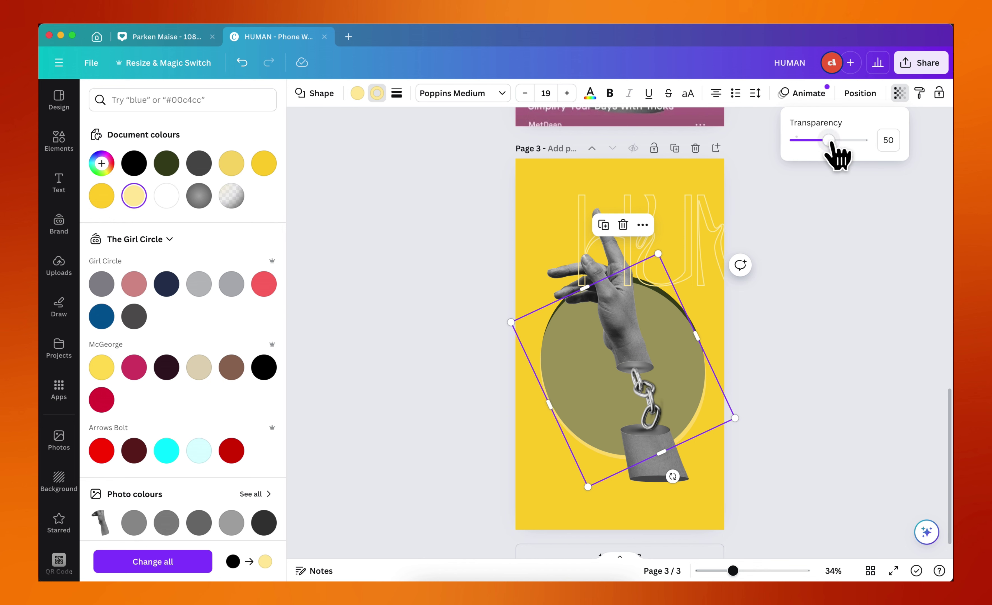
pyautogui.moveTo(829, 141); pyautogui.dragTo(851, 143)
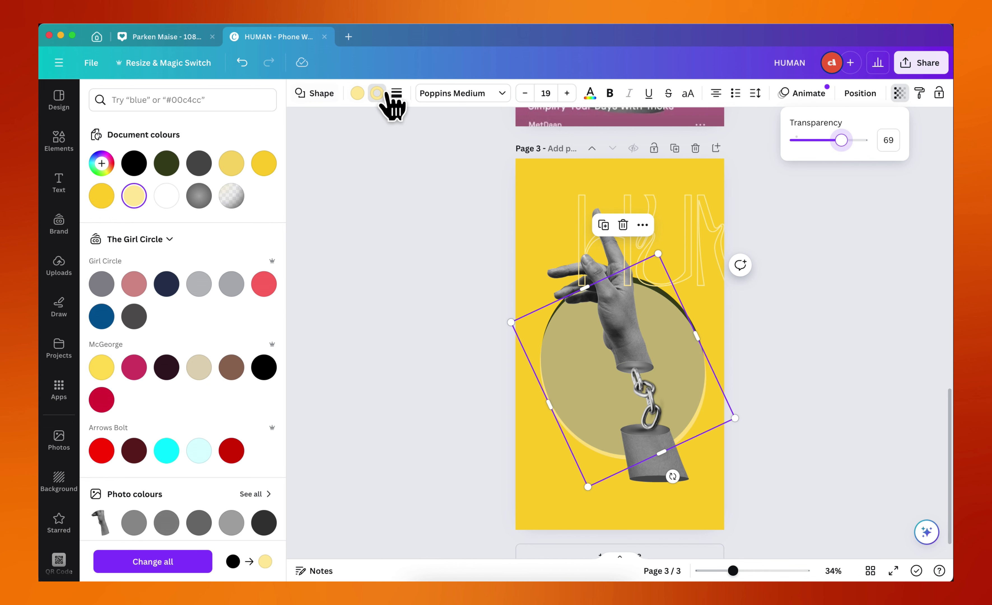
pyautogui.click(397, 95)
pyautogui.click(357, 93)
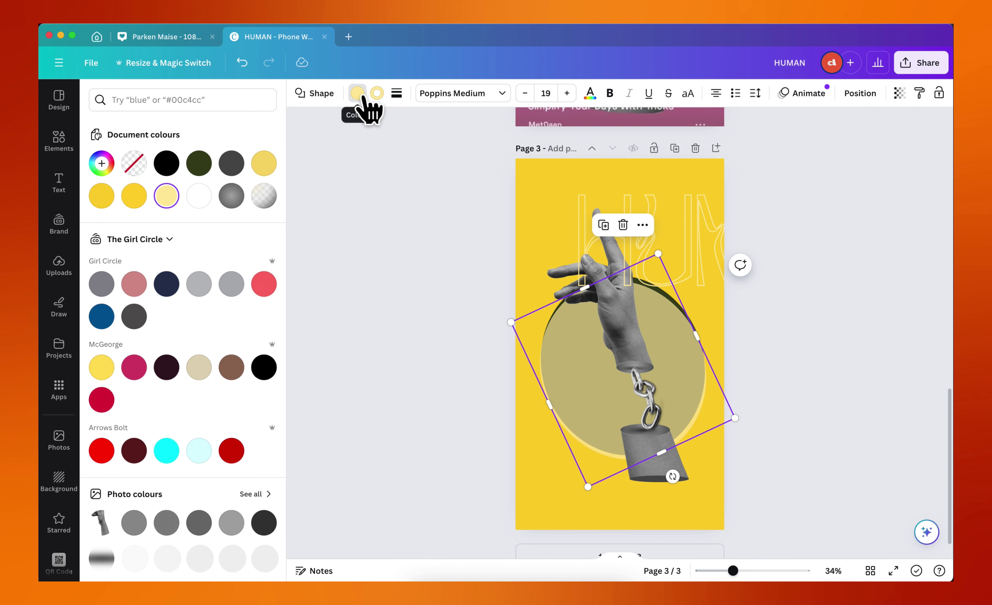
pyautogui.click(136, 166)
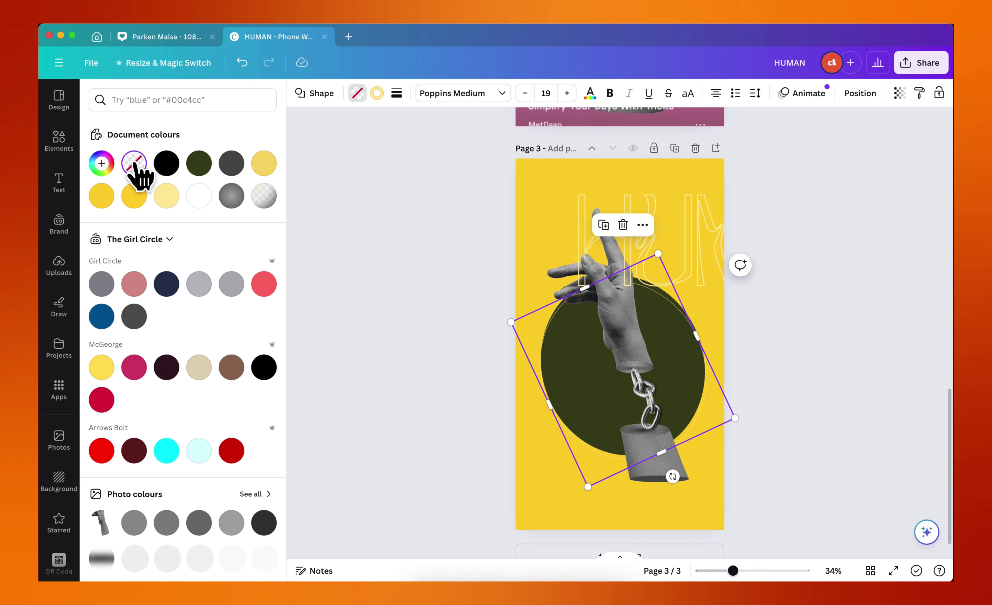
pyautogui.press('super+z')
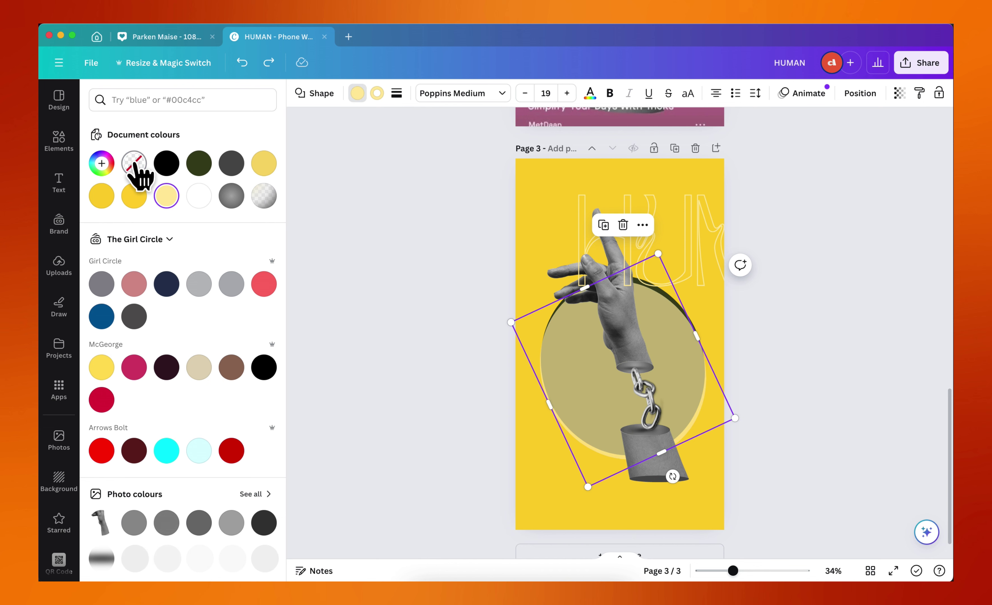
pyautogui.press('super+shift+z')
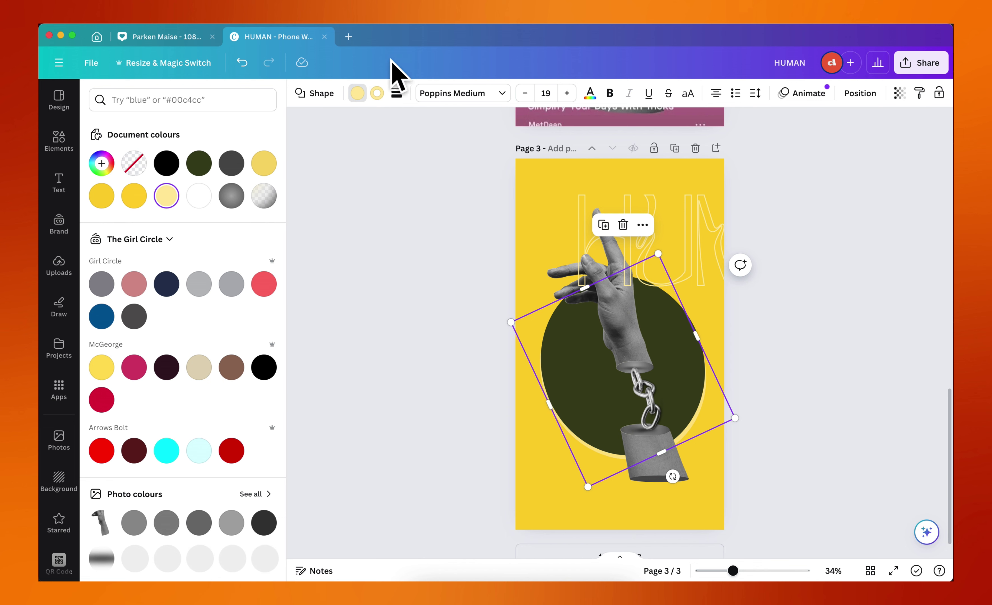
pyautogui.click(134, 167)
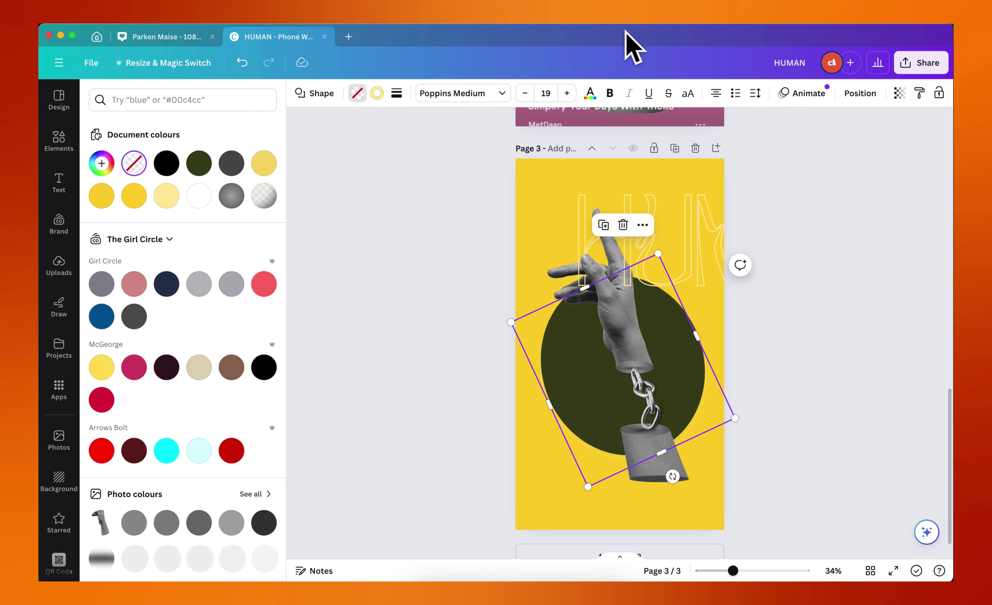
pyautogui.click(879, 321)
# Duplicate the outlined HUMAN text over the chain and change the copy's wording to "media".
pyautogui.scroll(-1, 793, 435)
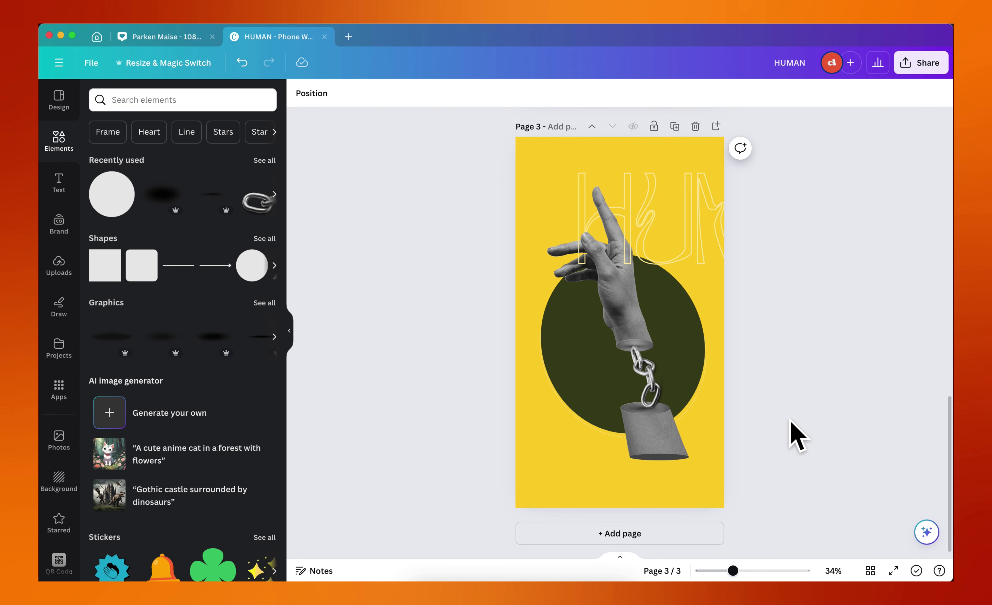
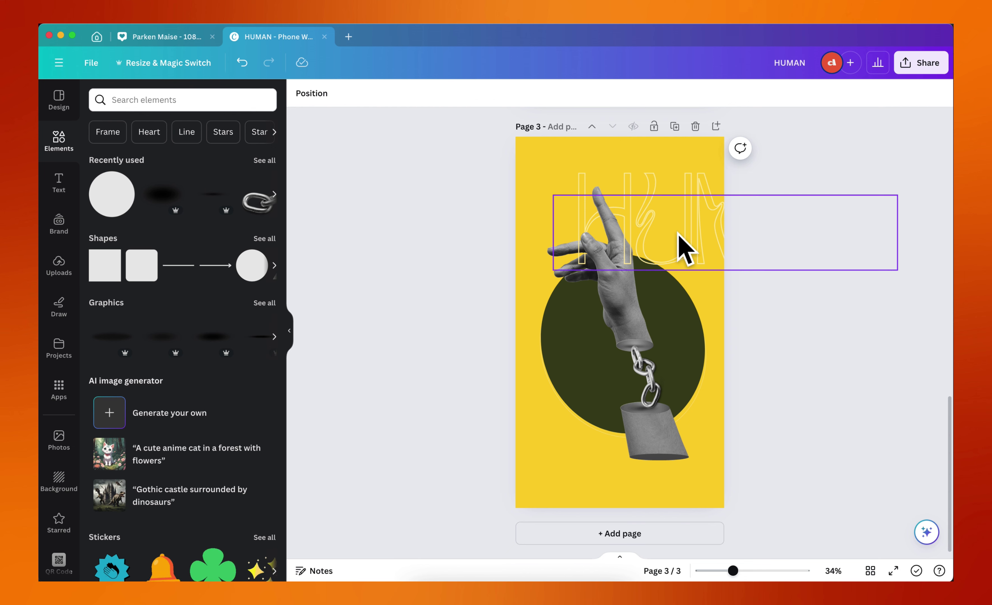
pyautogui.moveTo(675, 234); pyautogui.dragTo(633, 374)
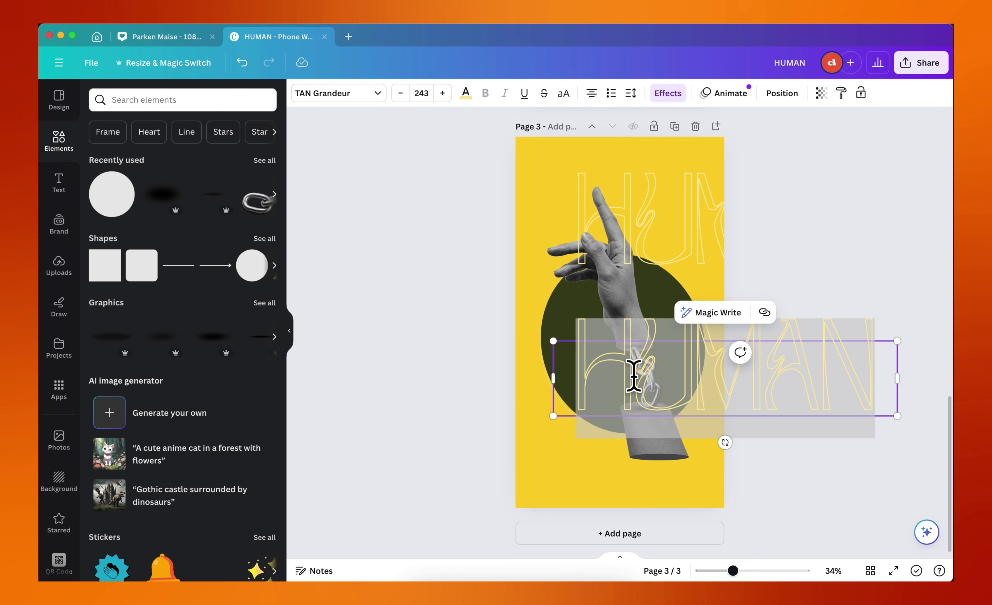
pyautogui.press('BackSpace')
pyautogui.write('media')
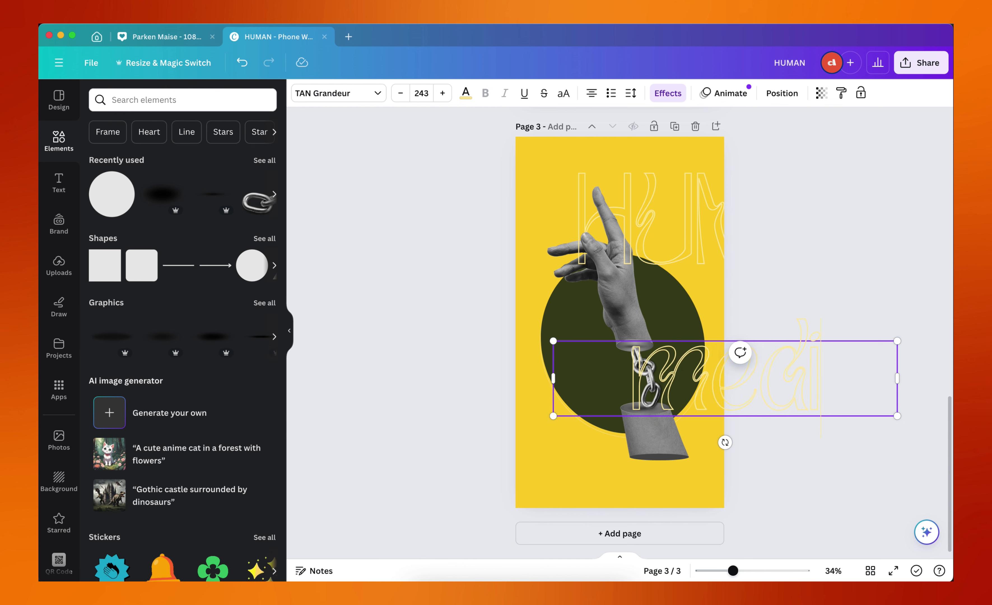
pyautogui.click(842, 316)
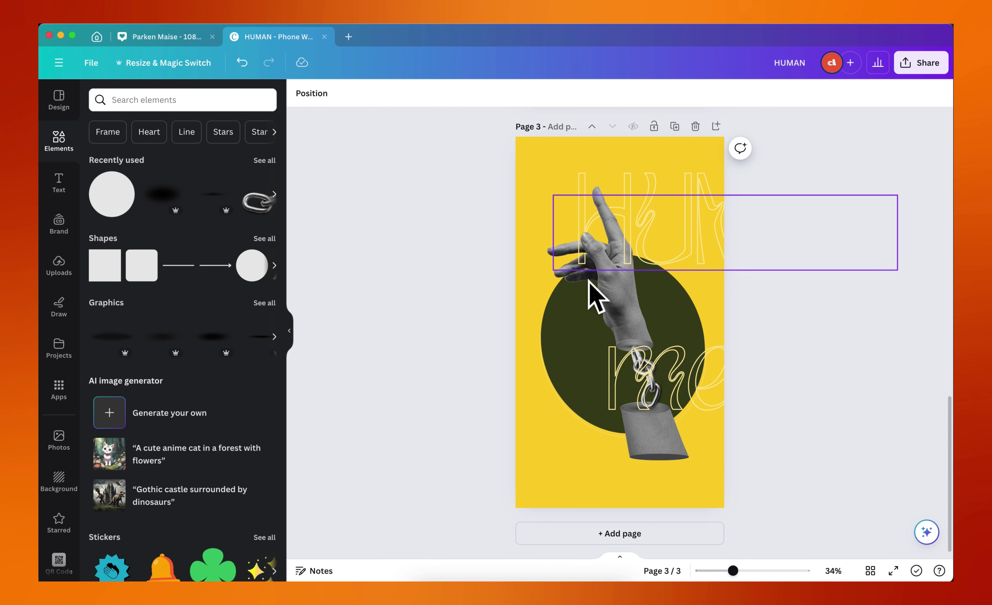
pyautogui.click(664, 398)
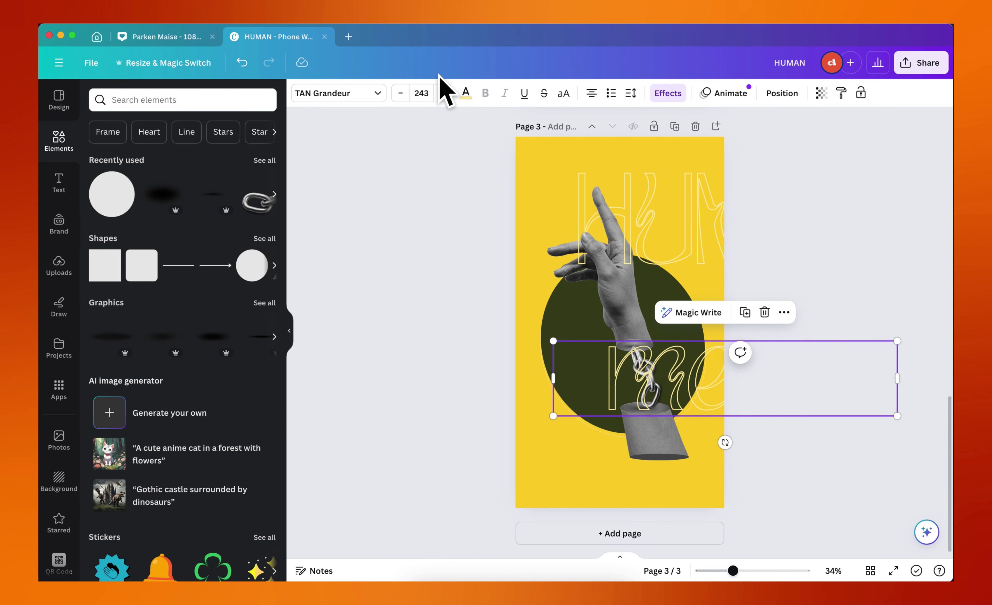
# Change the media text's font to Mr Dafoe and enlarge it to size 665 across the lower part of the yellow page.
pyautogui.click(353, 99)
pyautogui.click(155, 208)
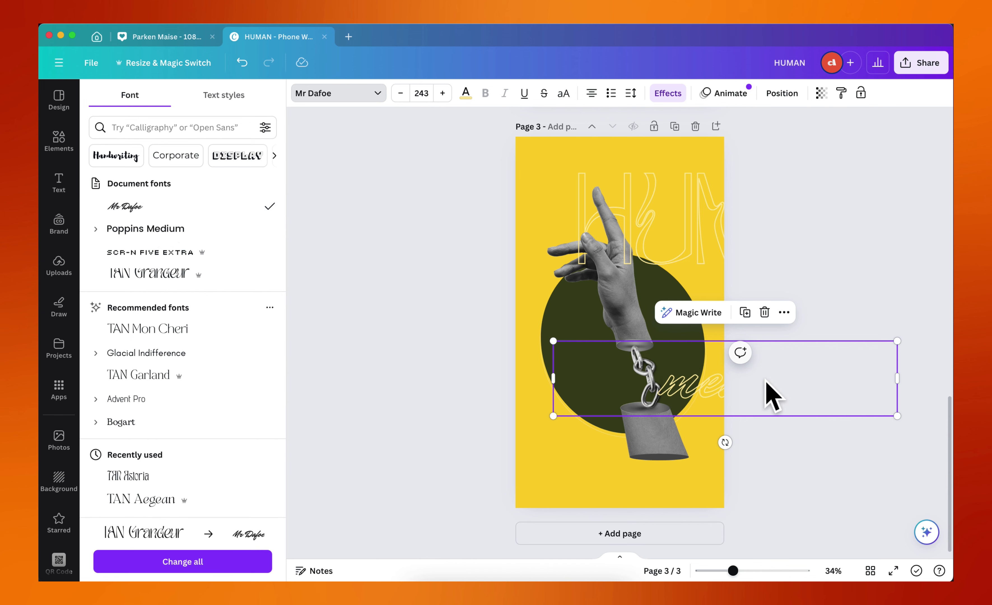
pyautogui.moveTo(896, 341); pyautogui.dragTo(769, 381)
pyautogui.moveTo(703, 398); pyautogui.dragTo(558, 456)
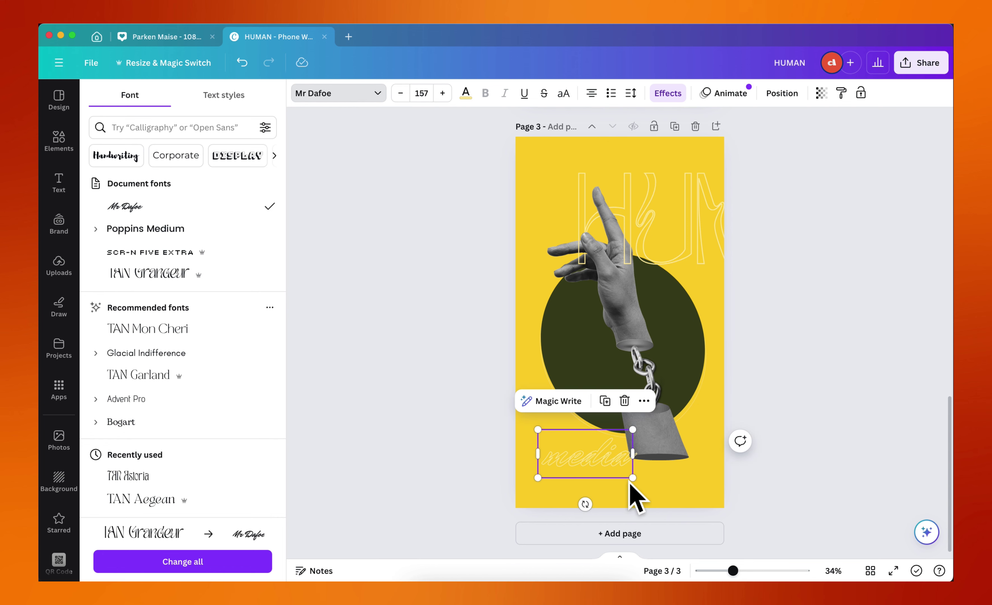
pyautogui.moveTo(632, 478); pyautogui.dragTo(683, 472)
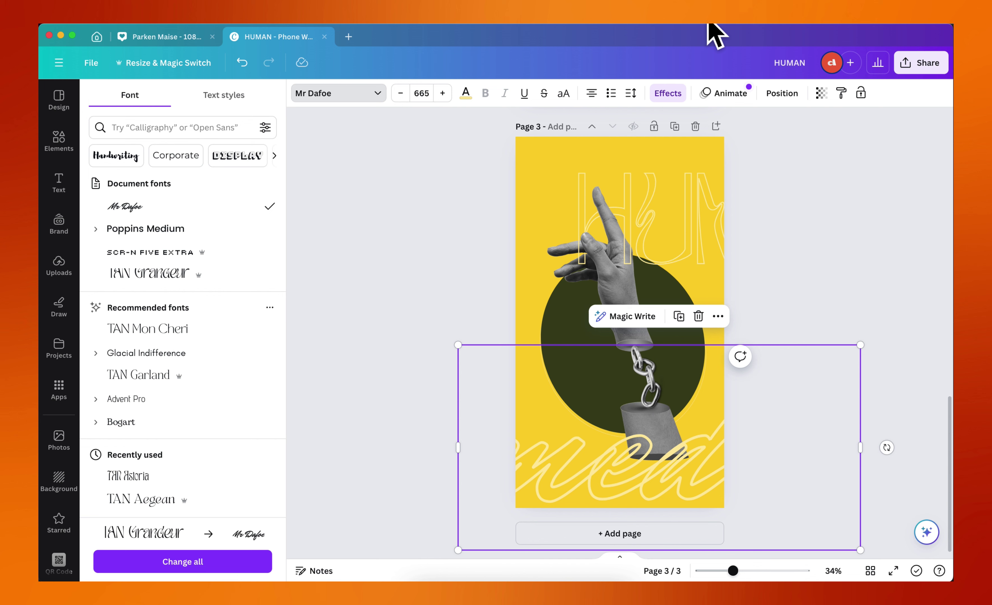
# Set the media text's hollow effect thickness to 3 and its transparency to 22.
pyautogui.click(671, 96)
pyautogui.moveTo(115, 322); pyautogui.dragTo(102, 321)
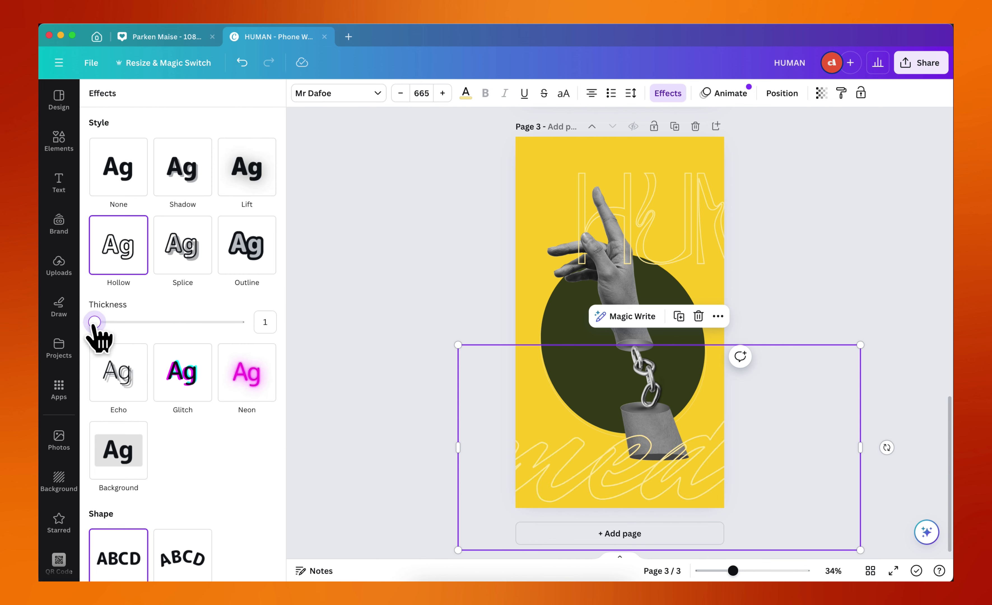
pyautogui.moveTo(99, 323); pyautogui.dragTo(98, 323)
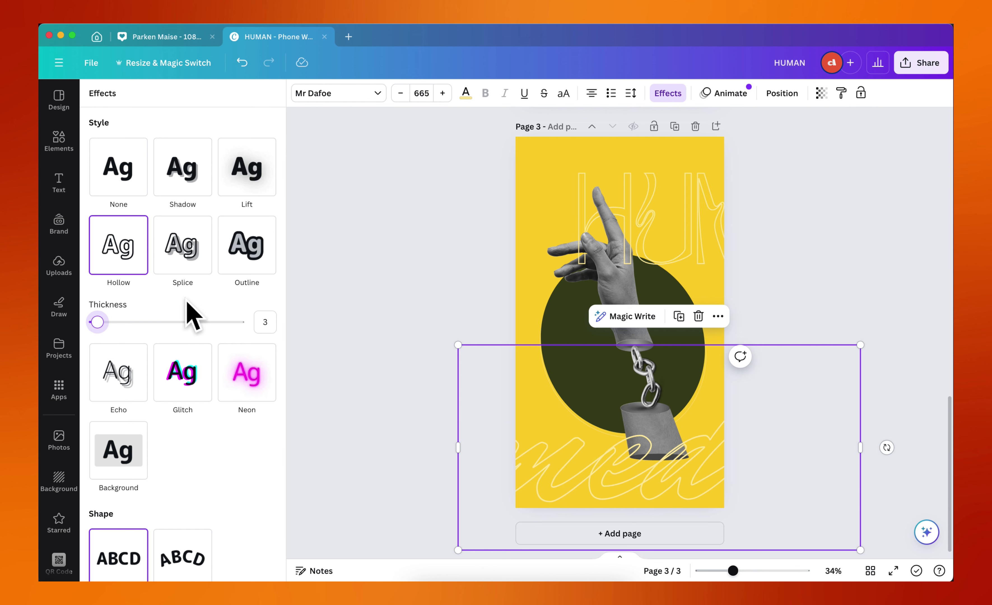
pyautogui.click(821, 92)
pyautogui.moveTo(770, 147); pyautogui.dragTo(728, 146)
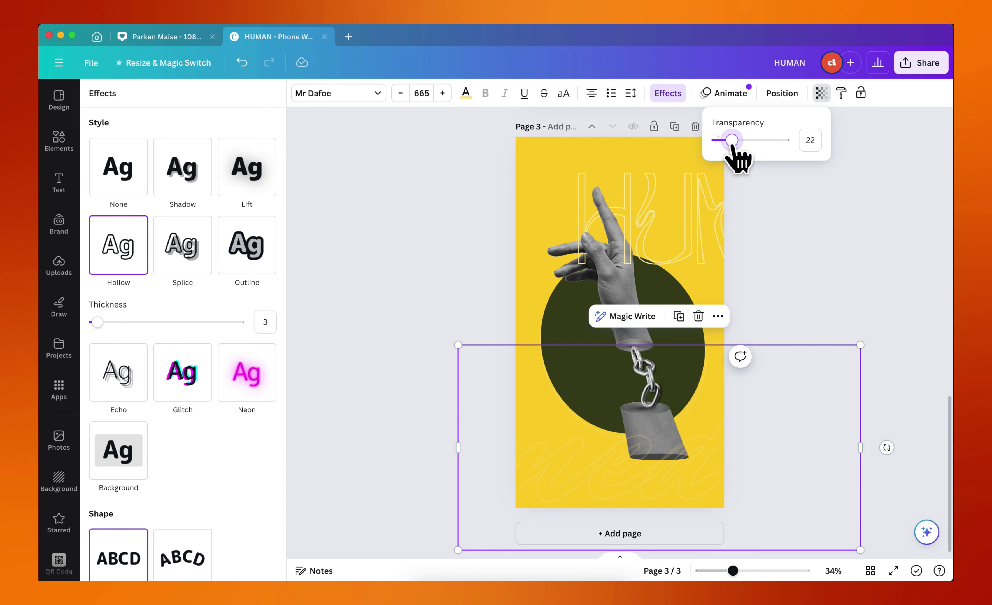
pyautogui.click(825, 318)
pyautogui.scroll(-1, 643, 484)
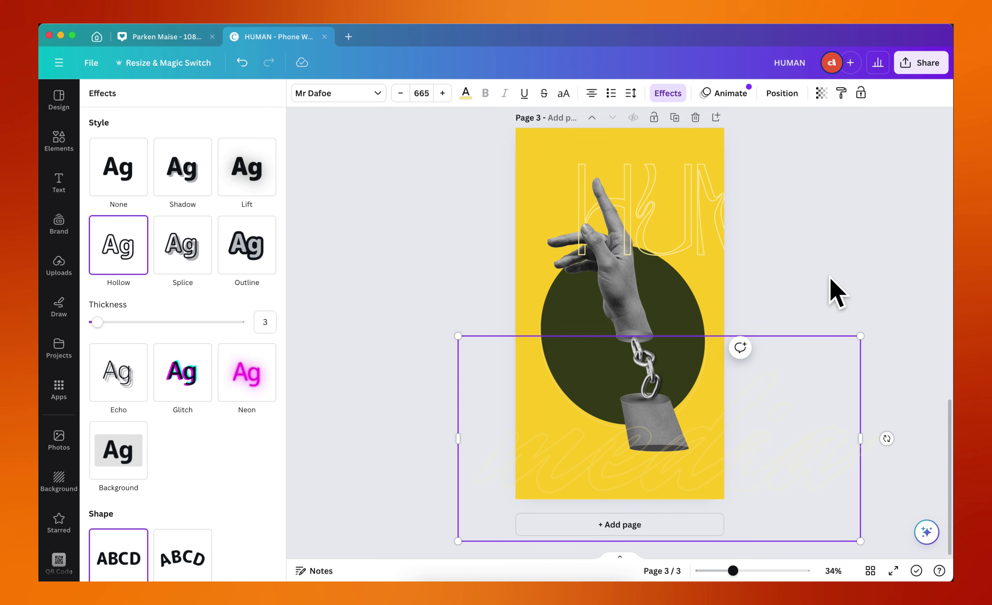
# Deselect the media text and check the overall yellow composition.
pyautogui.click(638, 437)
pyautogui.click(817, 293)
pyautogui.scroll(1, 789, 310)
pyautogui.click(678, 444)
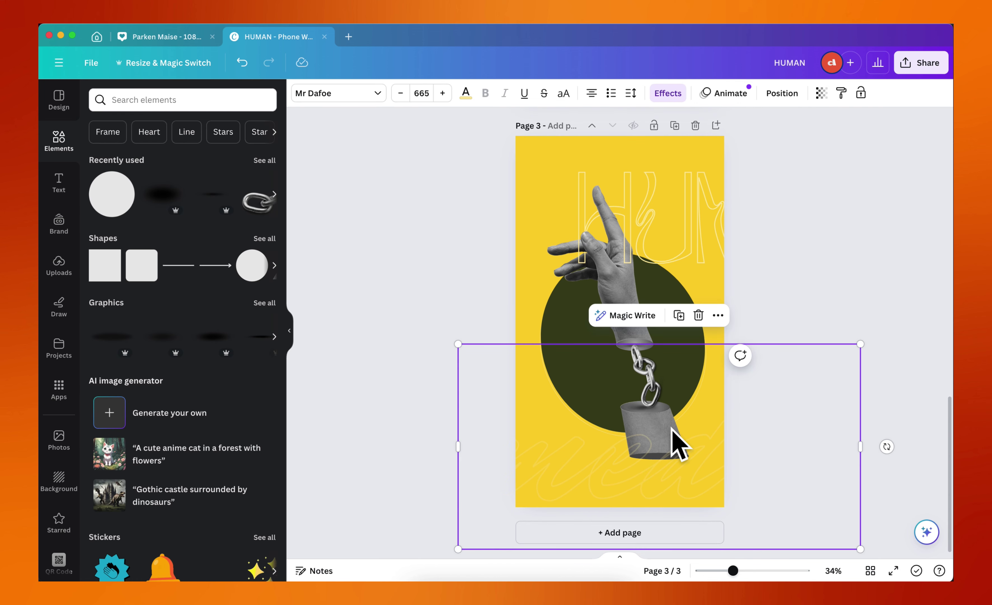
pyautogui.click(675, 444)
pyautogui.scroll(5, 852, 299)
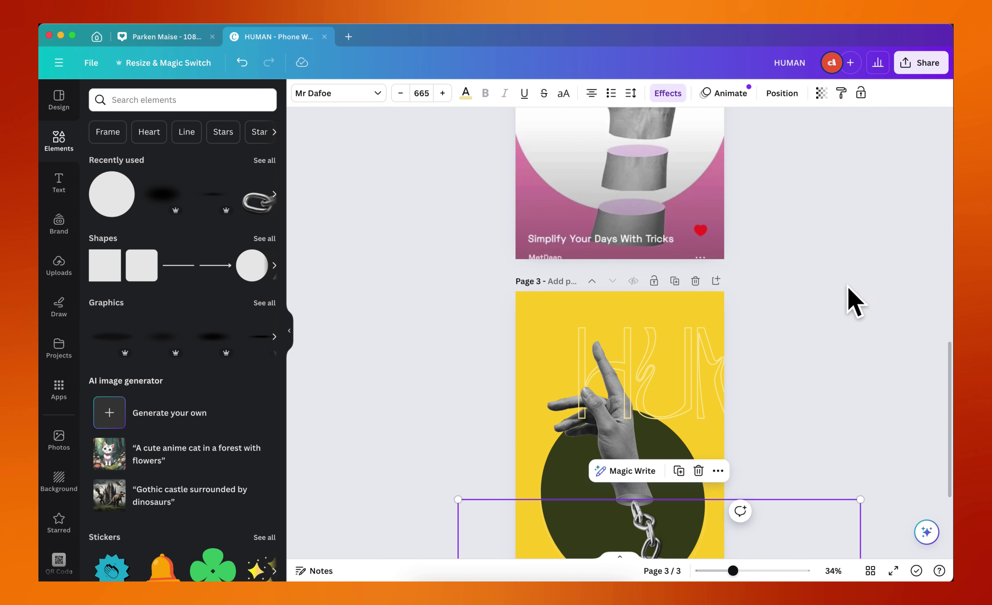
pyautogui.scroll(-5, 811, 366)
pyautogui.click(744, 317)
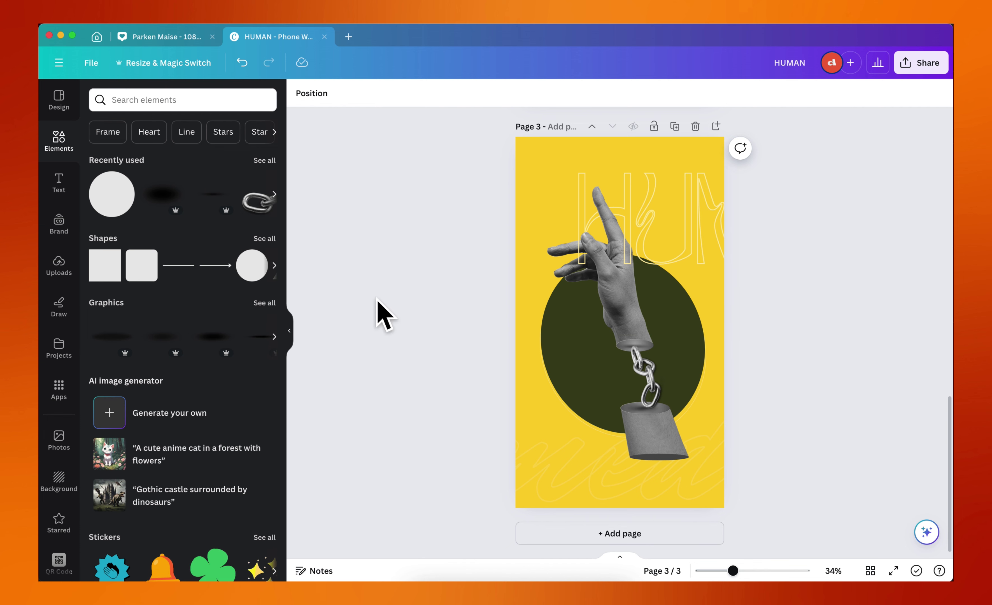
# Add a heading reading "HUMAN" and move it to the yellow area below the oval, left of the lower arm piece.
pyautogui.click(61, 185)
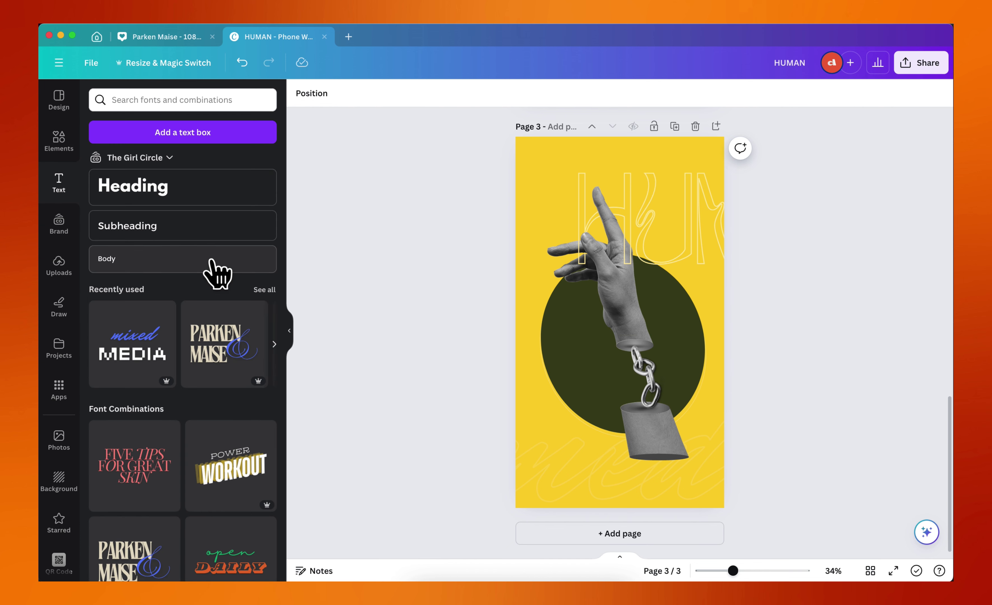
pyautogui.click(157, 195)
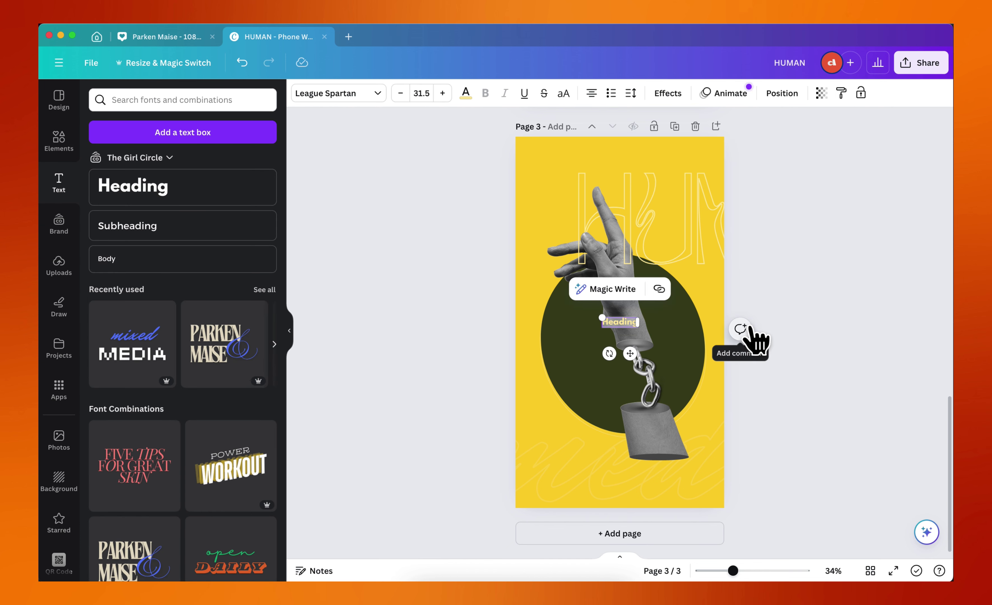
pyautogui.write('HUMAN')
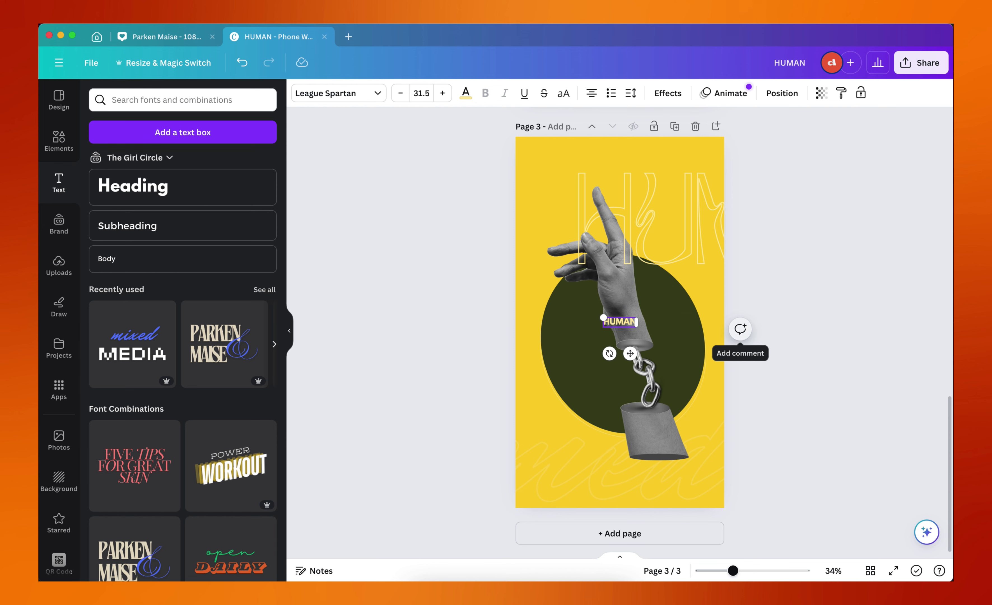
pyautogui.scroll(5, 638, 358)
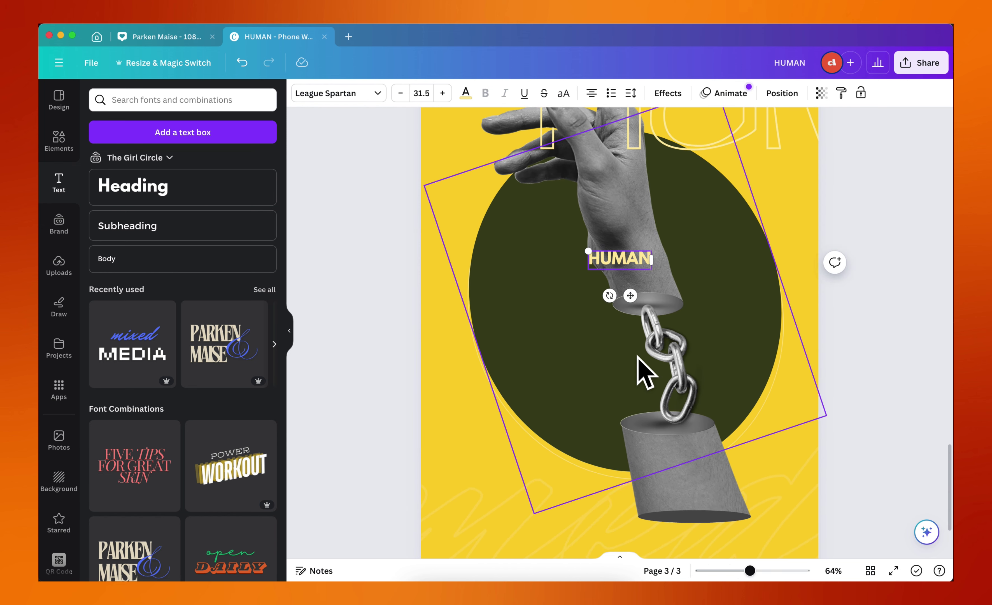
pyautogui.scroll(-1, 638, 357)
pyautogui.click(692, 295)
pyautogui.click(606, 234)
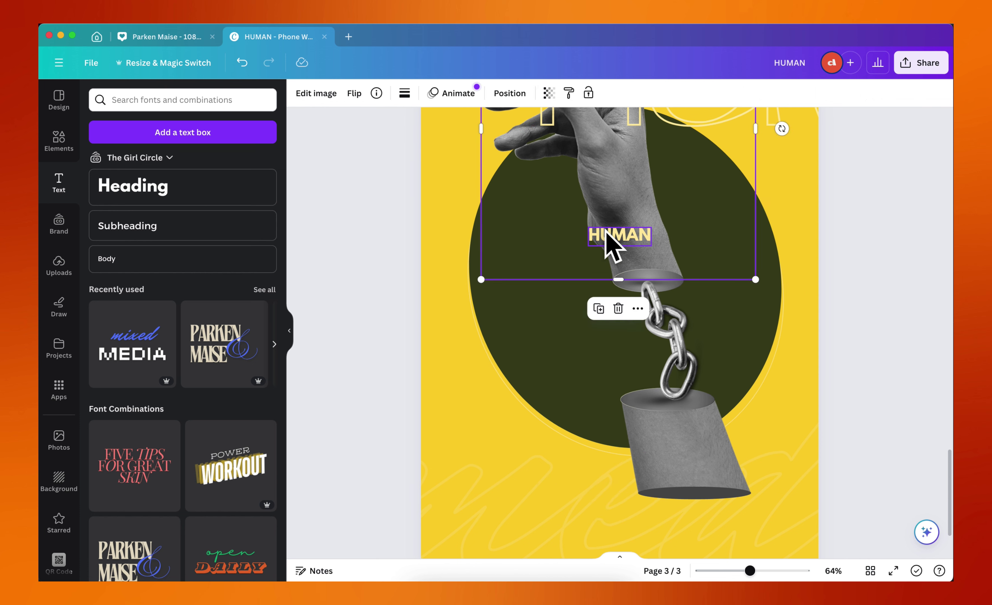
pyautogui.click(606, 234)
pyautogui.moveTo(628, 270); pyautogui.dragTo(510, 484)
# Stack two copies of the small HUMAN heading beneath it and reword them as "STRONG" and "TOGETHER".
pyautogui.press('super+d')
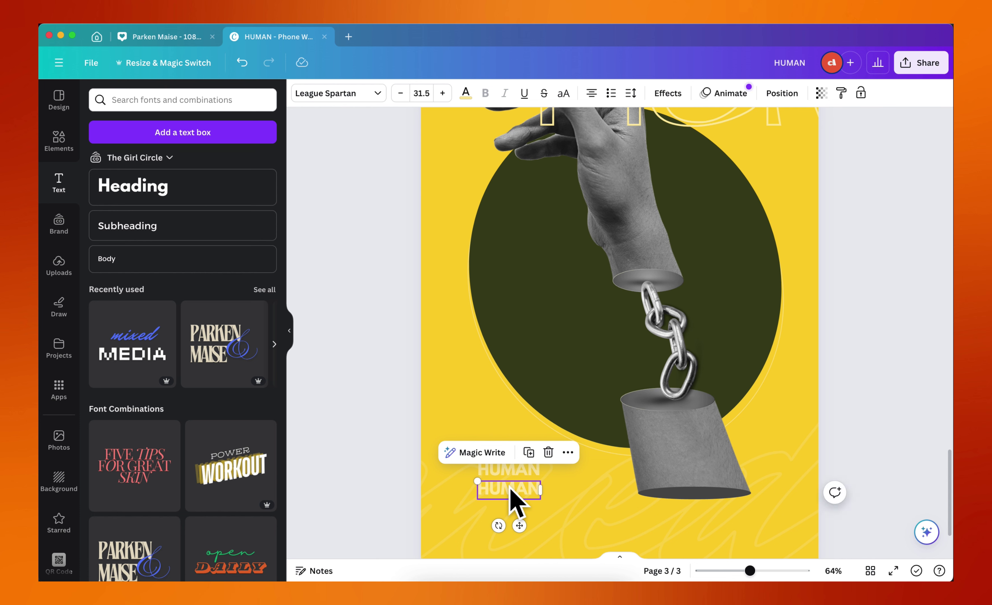
pyautogui.click(537, 514)
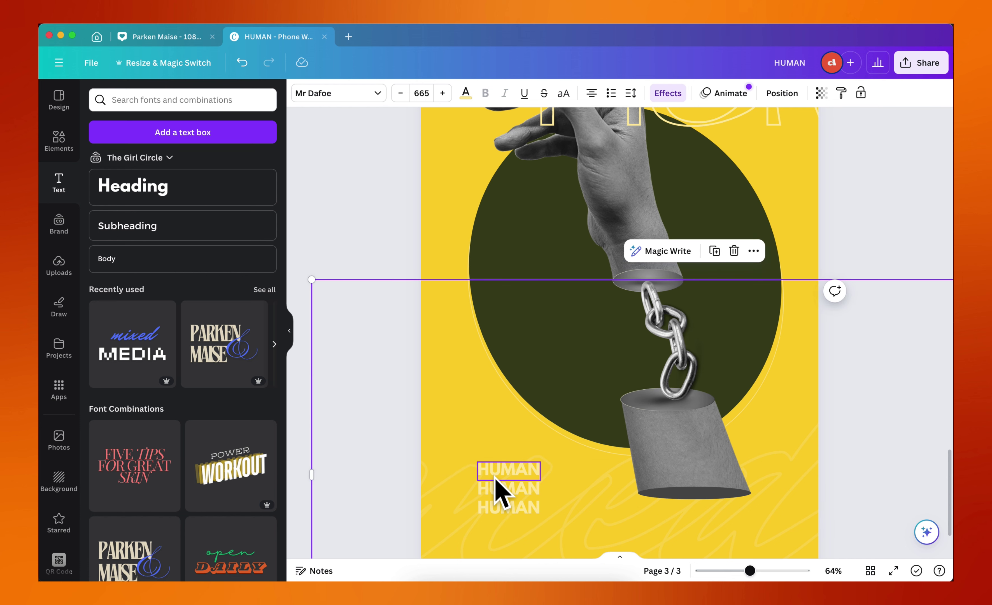
pyautogui.doubleClick(503, 486)
pyautogui.write('STRONG')
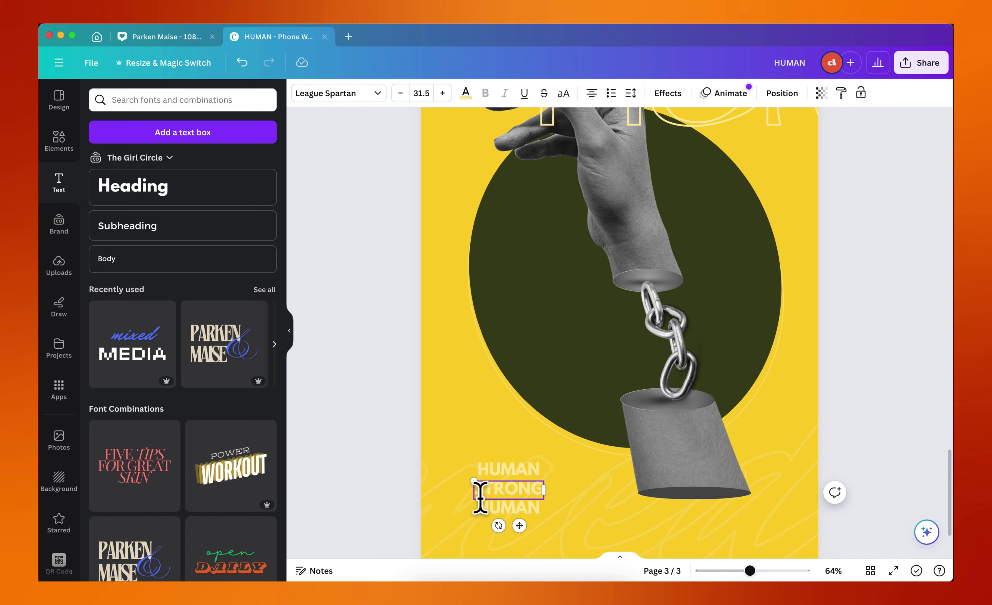
pyautogui.doubleClick(504, 512)
pyautogui.press('BackSpace')
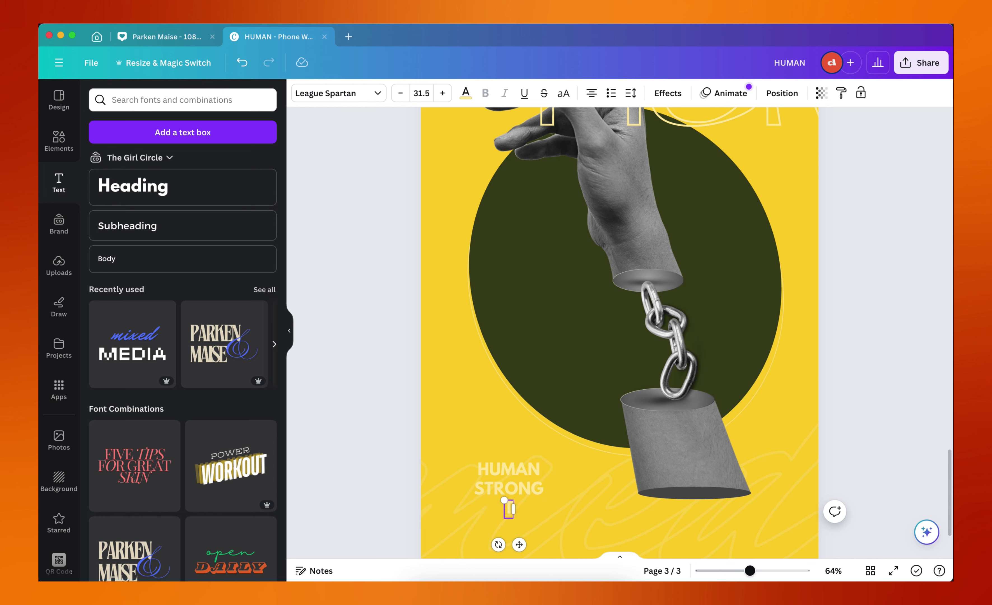
# Align the HUMAN, STRONG and TOGETHER lines to their left edges.
pyautogui.keyDown('shift'); pyautogui.click(508, 483); pyautogui.keyUp('shift')
pyautogui.keyDown('shift'); pyautogui.click(509, 473); pyautogui.keyUp('shift')
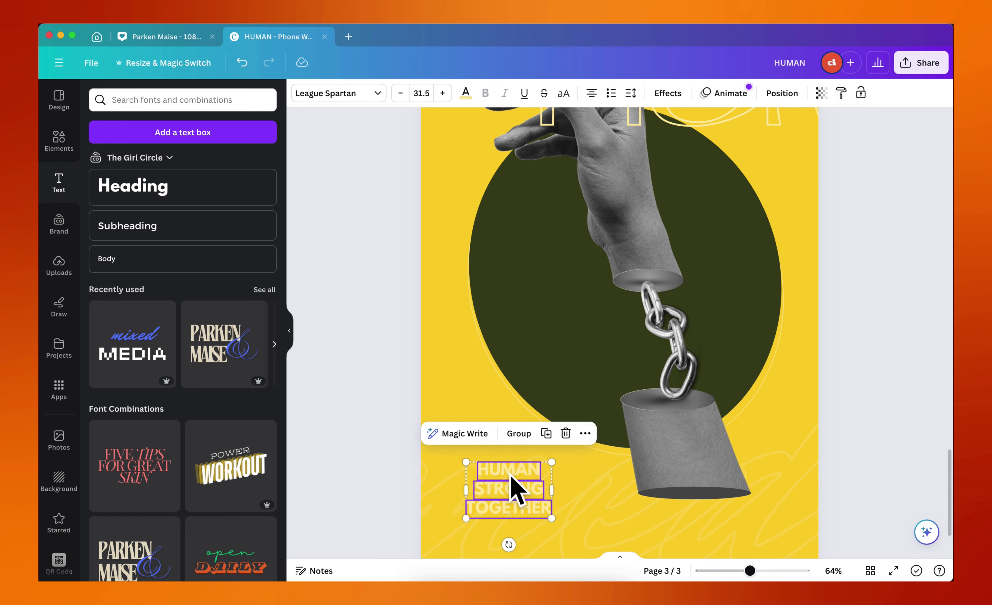
pyautogui.click(780, 100)
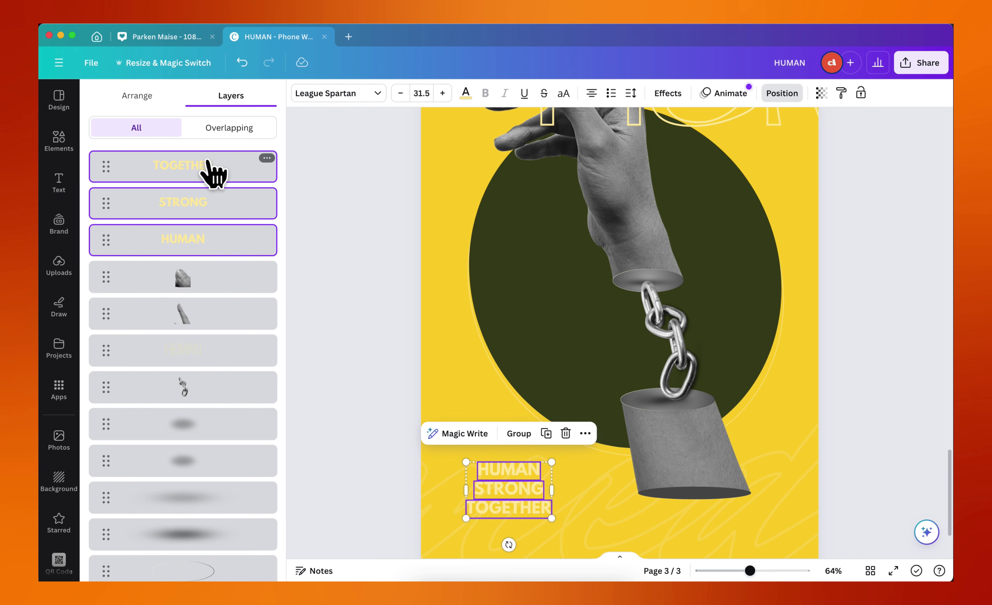
pyautogui.click(147, 101)
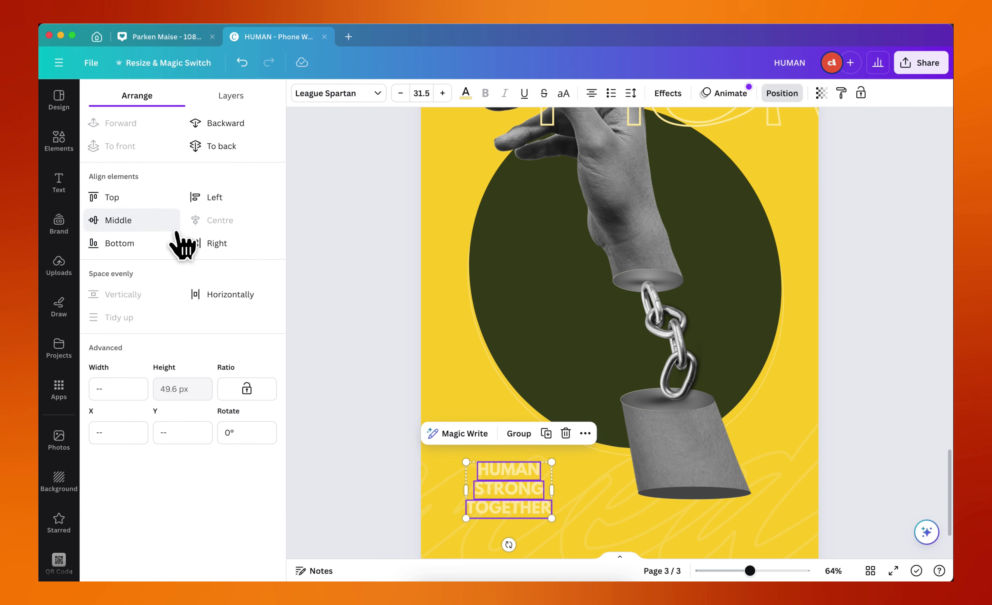
pyautogui.click(209, 197)
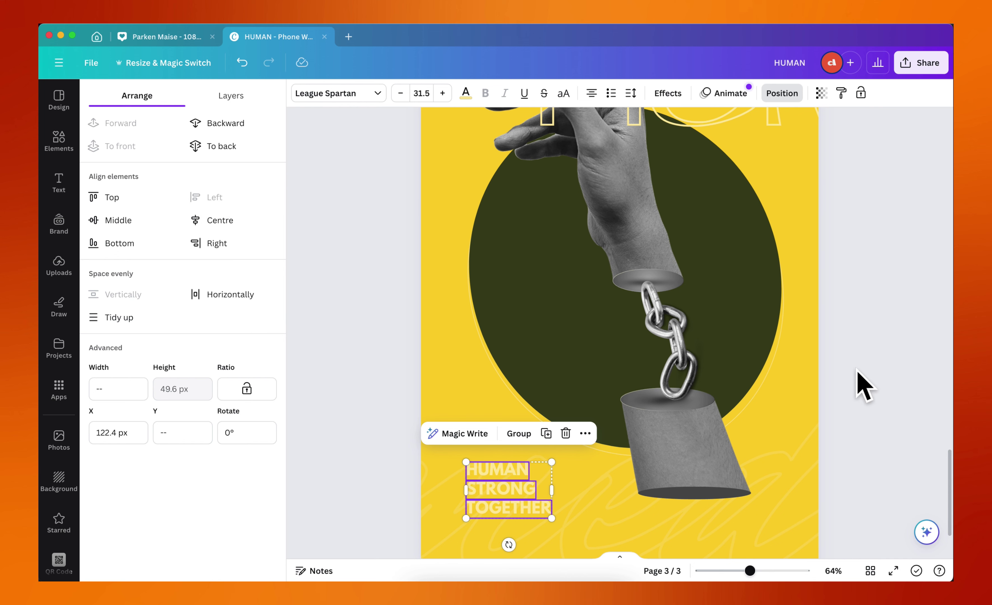
# Change the font of the three stacked lines HUMAN, STRONG and TOGETHER to SCR-N Five Extra.
pyautogui.scroll(-3, 472, 439)
pyautogui.click(511, 409)
pyautogui.scroll(6, 514, 416)
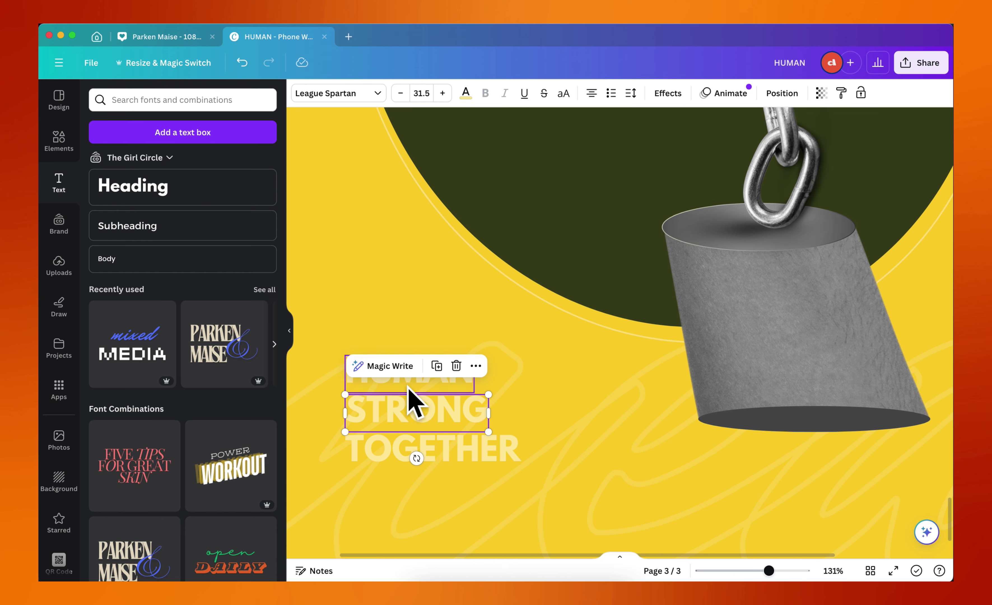
pyautogui.keyDown('shift'); pyautogui.click(409, 392); pyautogui.keyUp('shift')
pyautogui.keyDown('shift'); pyautogui.click(419, 451); pyautogui.keyUp('shift')
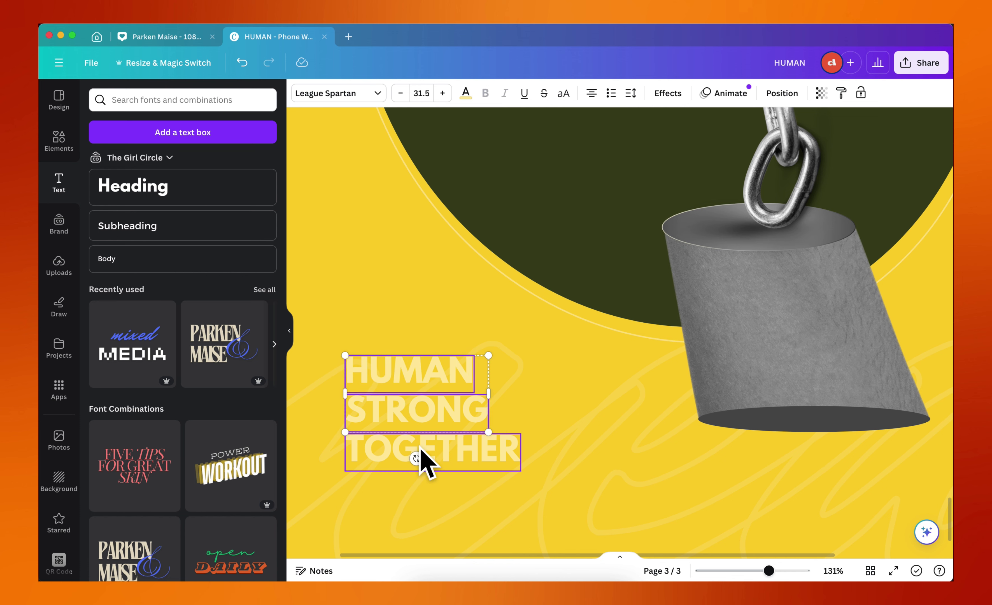
pyautogui.click(466, 95)
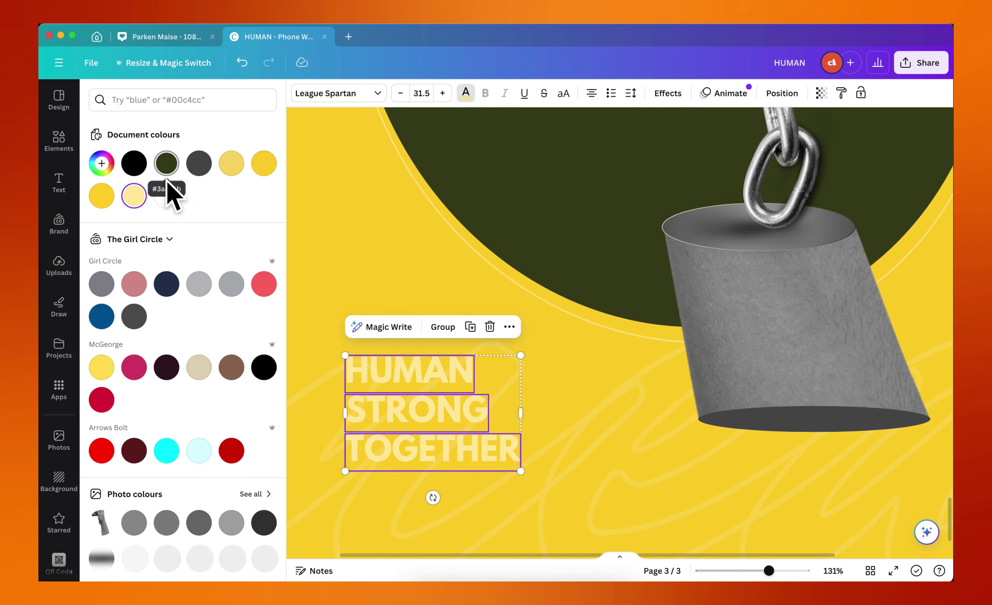
pyautogui.click(332, 99)
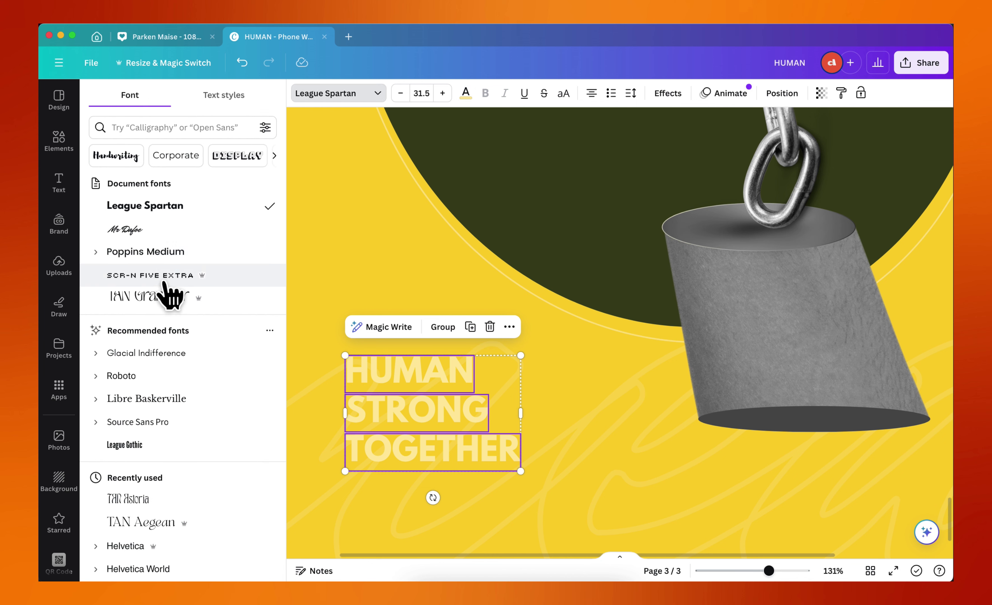
pyautogui.click(171, 280)
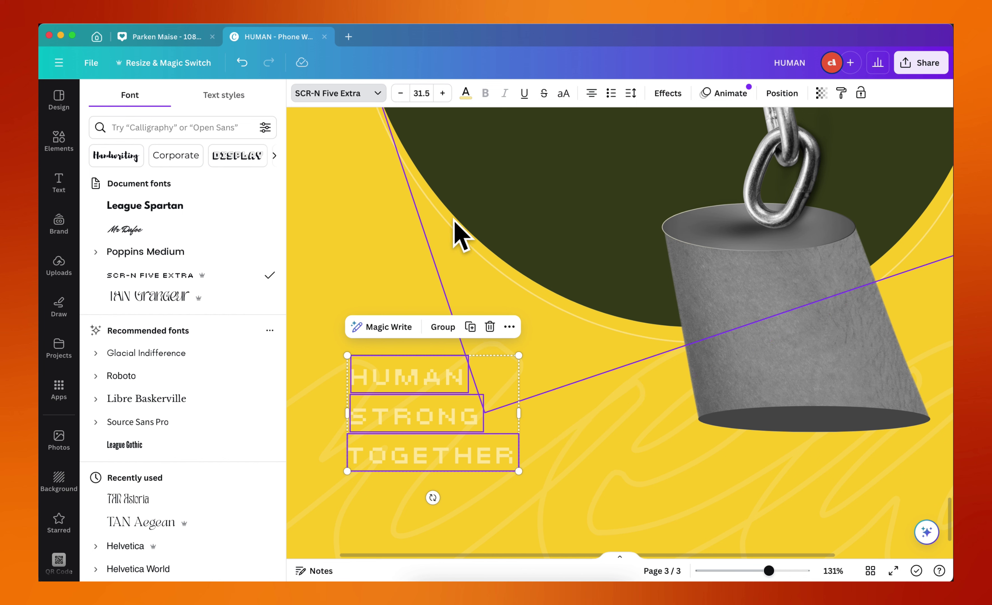
# Colour the small HUMAN line black and lower its transparency value so it blends slightly with the yellow.
pyautogui.click(408, 380)
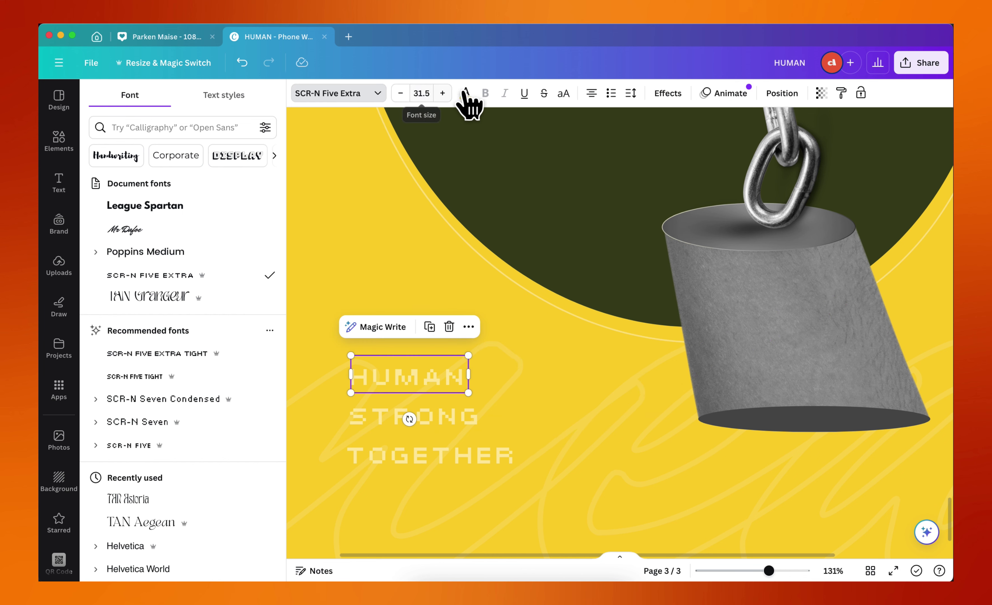
pyautogui.click(466, 93)
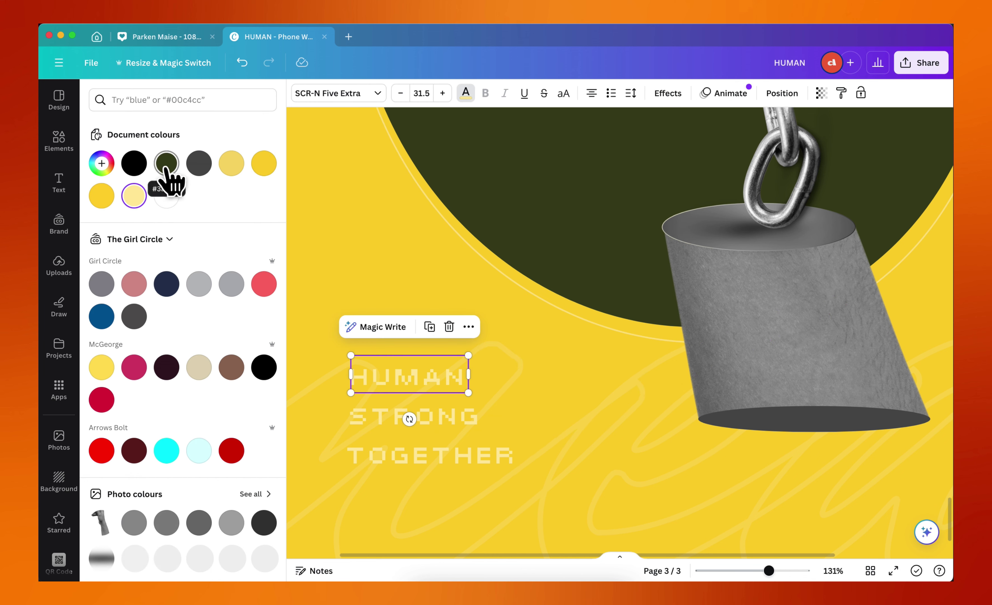
pyautogui.click(134, 163)
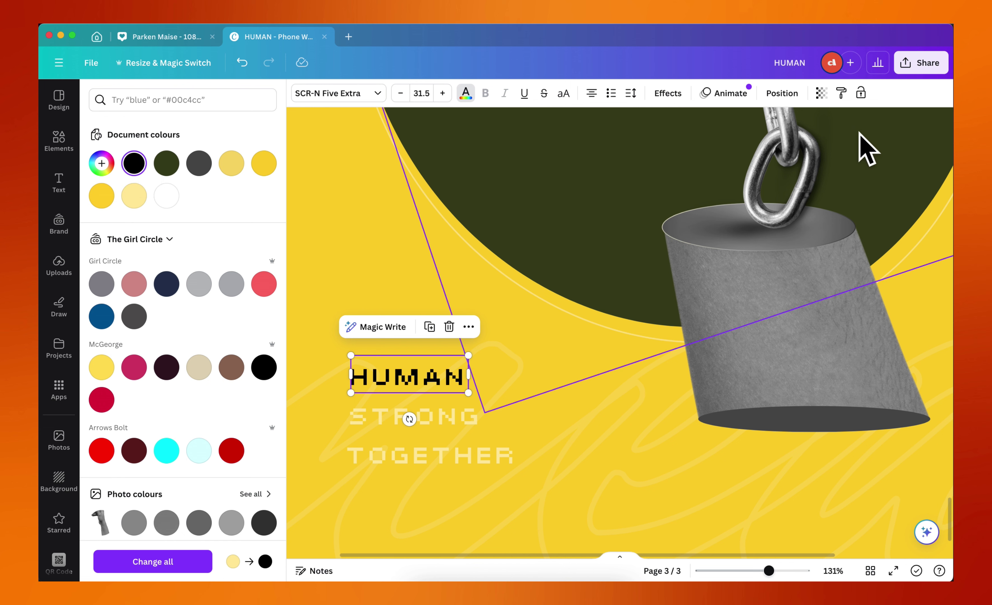
pyautogui.click(821, 93)
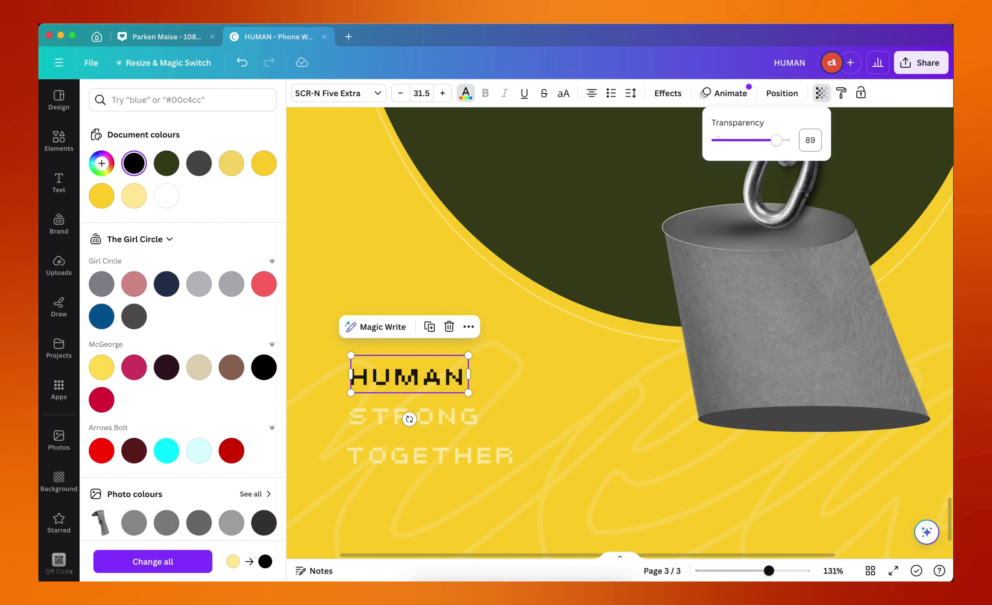
pyautogui.moveTo(776, 142); pyautogui.dragTo(758, 142)
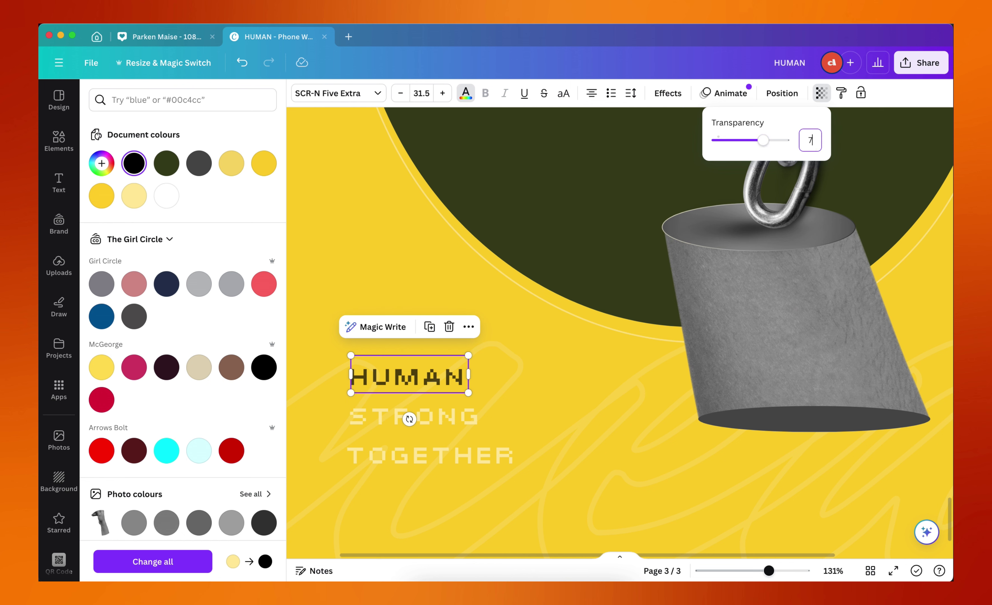
# Set the transparency value of the STRONG line to 59 and colour its text black.
pyautogui.click(463, 428)
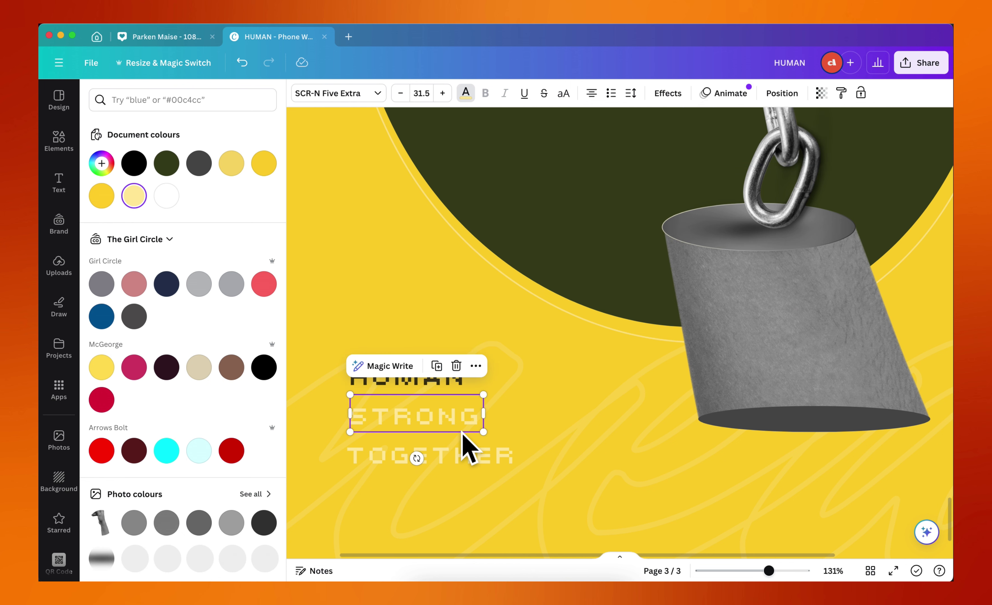
pyautogui.click(820, 92)
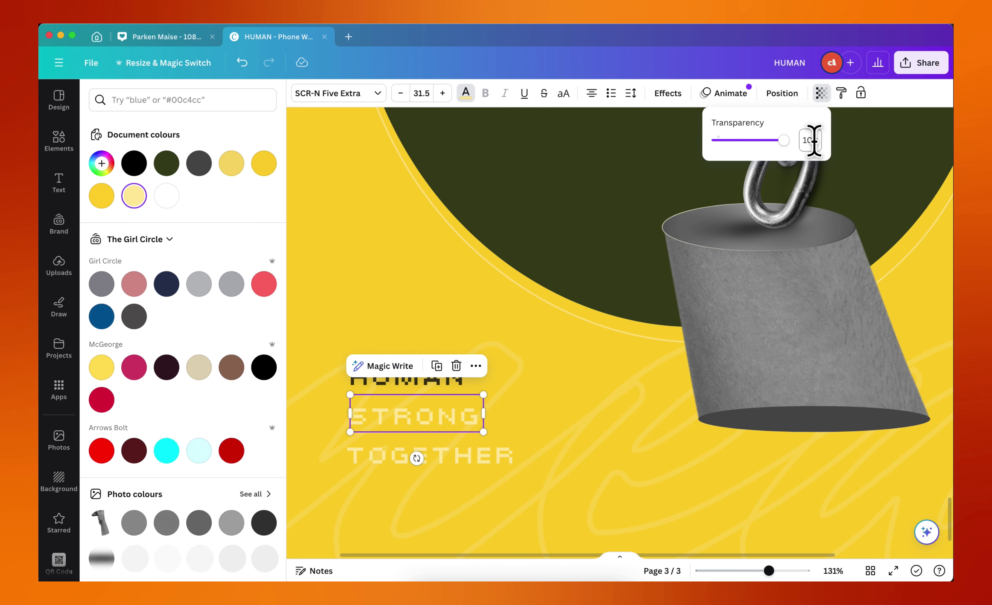
pyautogui.write('59')
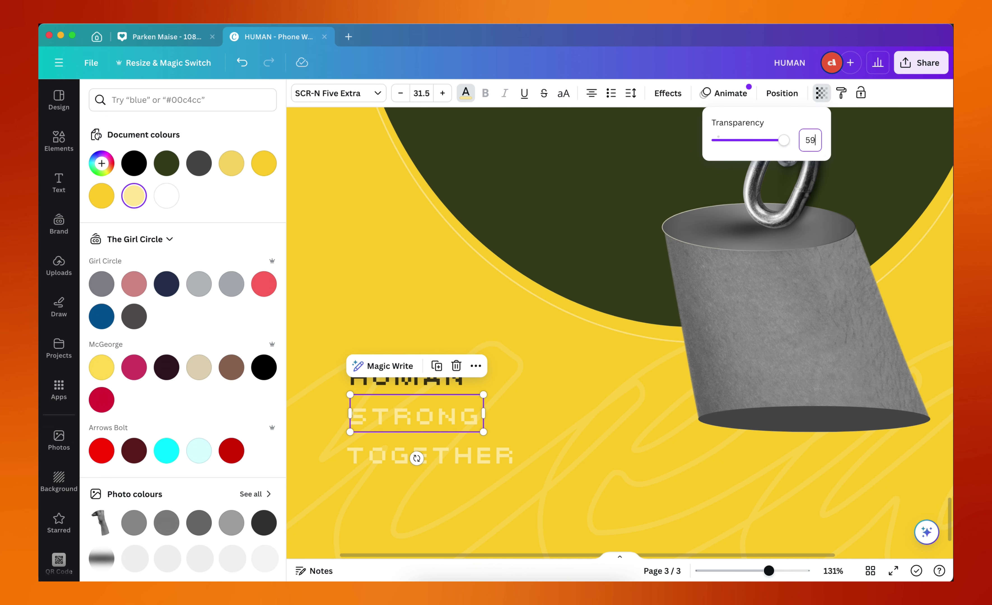
pyautogui.press('Return')
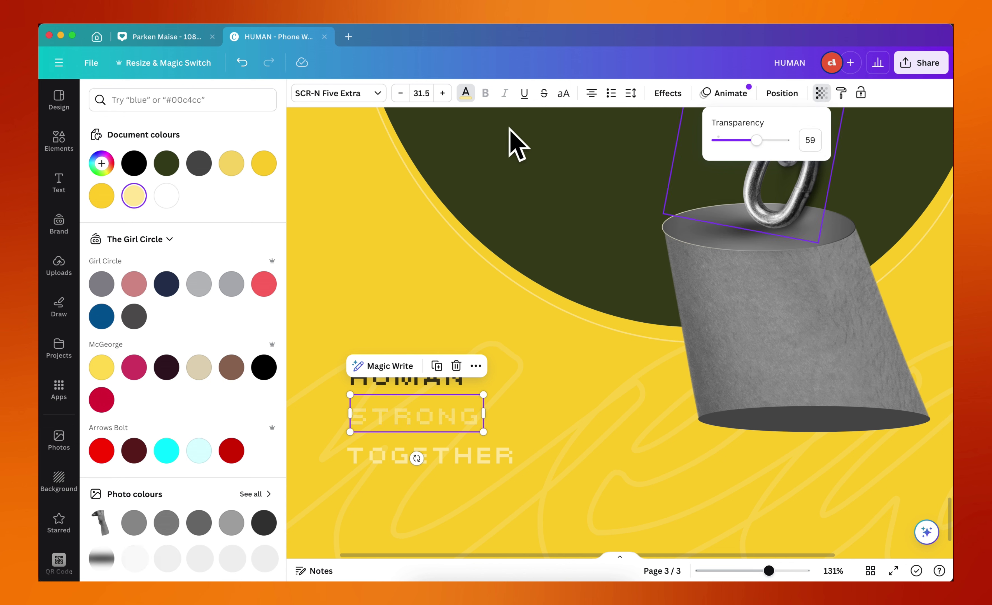
pyautogui.click(134, 165)
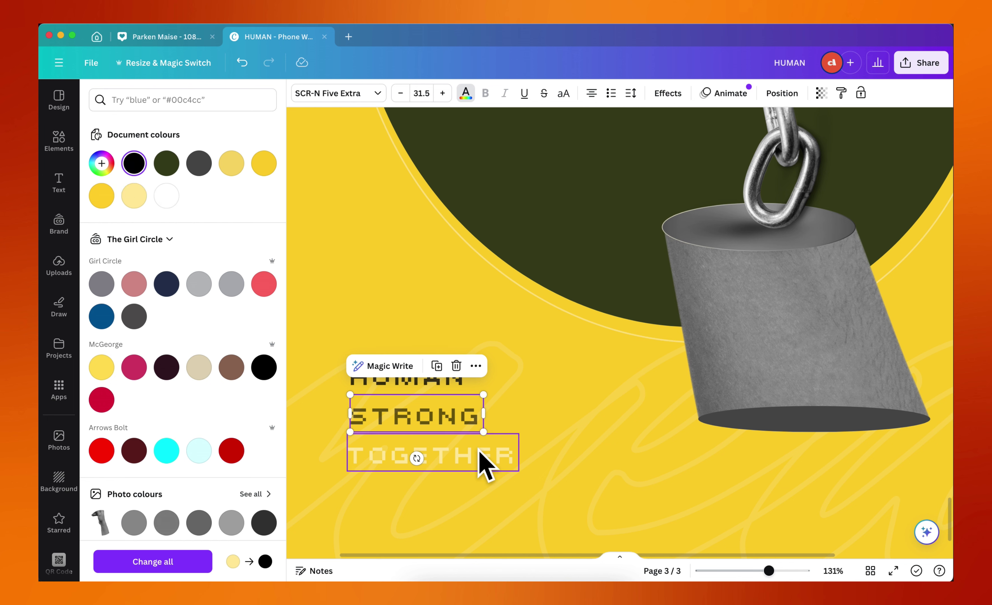
# Set the transparency value of the TOGETHER line to 39 and colour its text black.
pyautogui.click(483, 464)
pyautogui.click(821, 93)
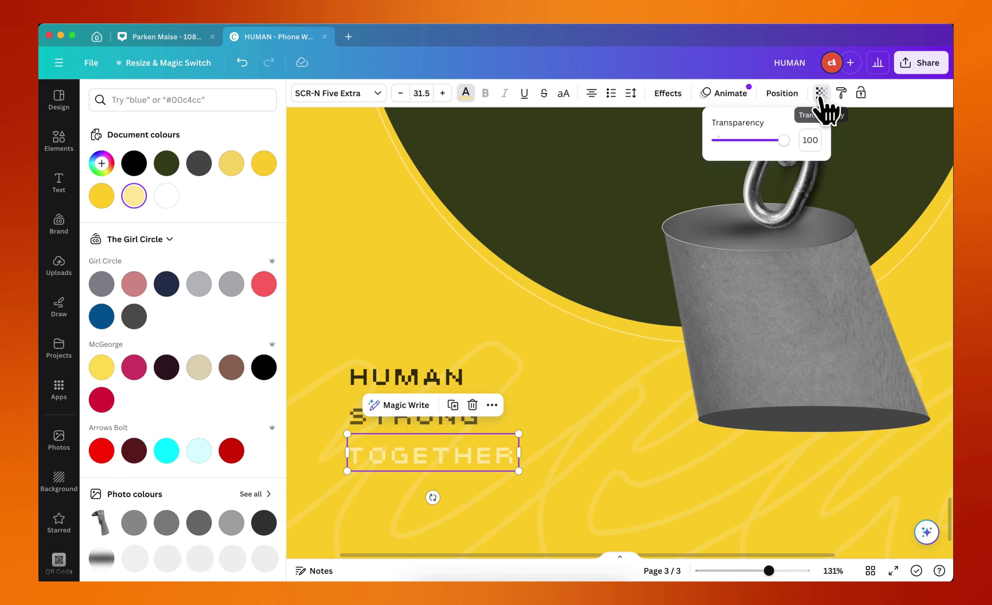
pyautogui.doubleClick(810, 140)
pyautogui.write('3')
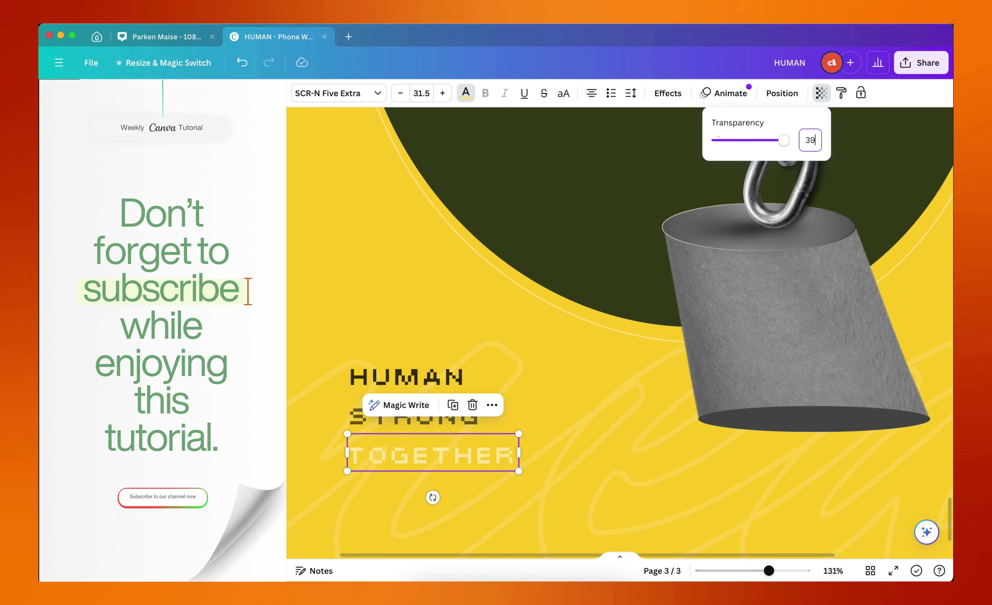
pyautogui.write('9')
pyautogui.press('Return')
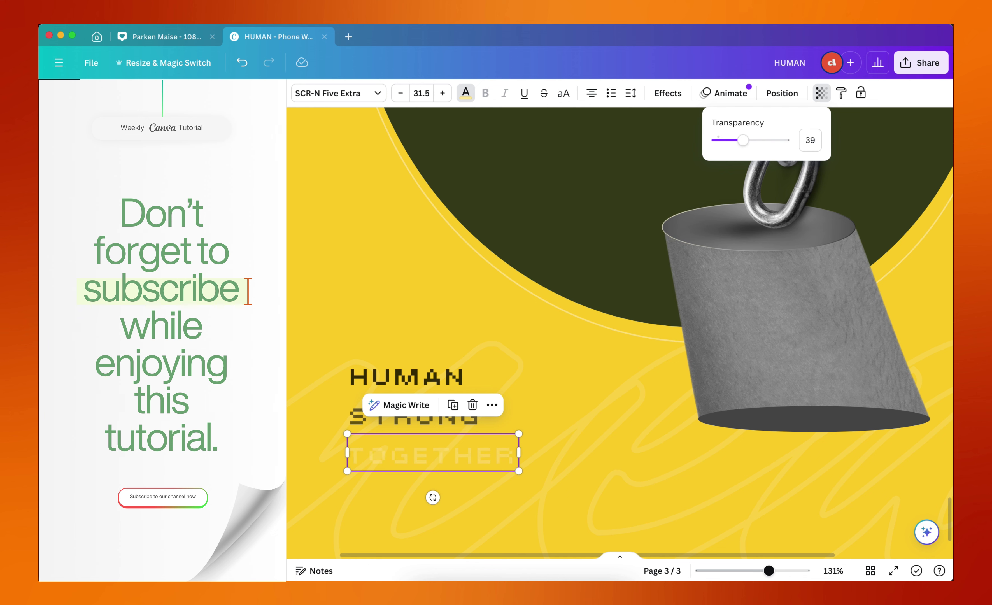
# Move the STRONG and TOGETHER lines up to tighten the spacing beneath the small HUMAN line.
pyautogui.click(445, 428)
pyautogui.scroll(5, 431, 431)
pyautogui.moveTo(421, 428); pyautogui.dragTo(423, 397)
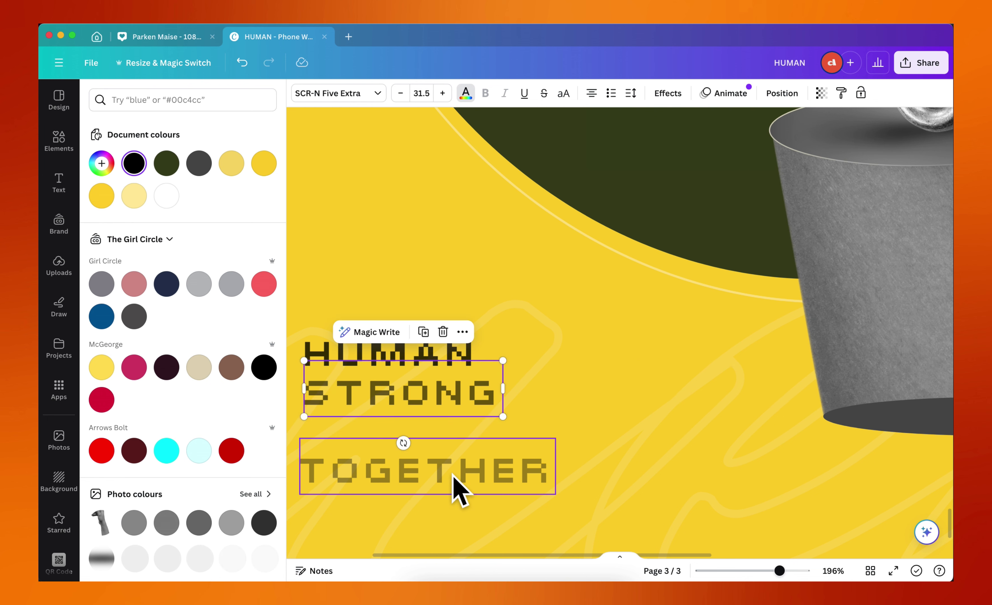
pyautogui.moveTo(453, 474); pyautogui.dragTo(452, 433)
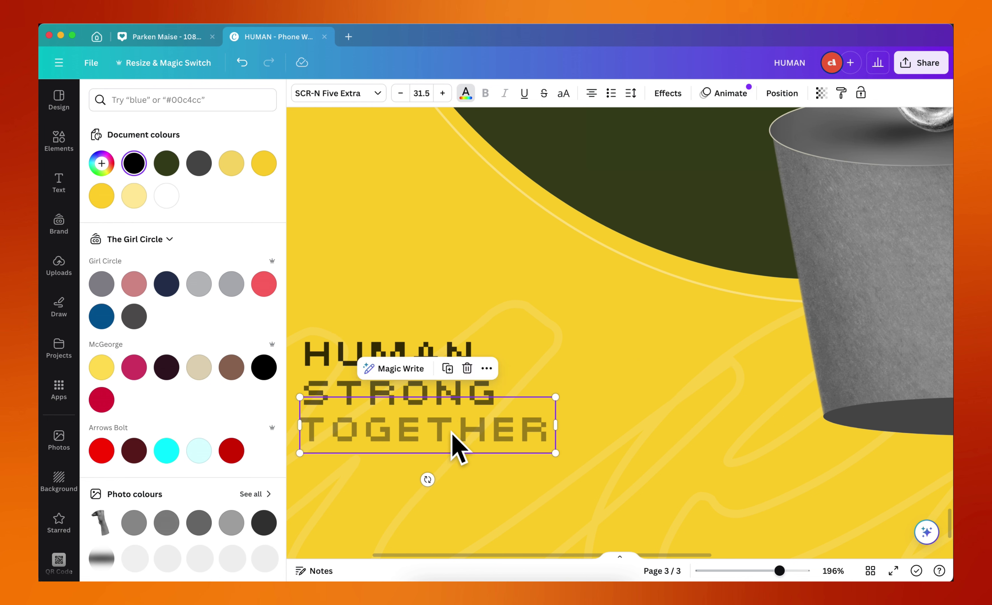
# Switch the HUMAN, STRONG and TOGETHER lines together to uppercase and scale them up to font size 41.3.
pyautogui.click(410, 358)
pyautogui.keyDown('shift'); pyautogui.click(413, 407); pyautogui.keyUp('shift')
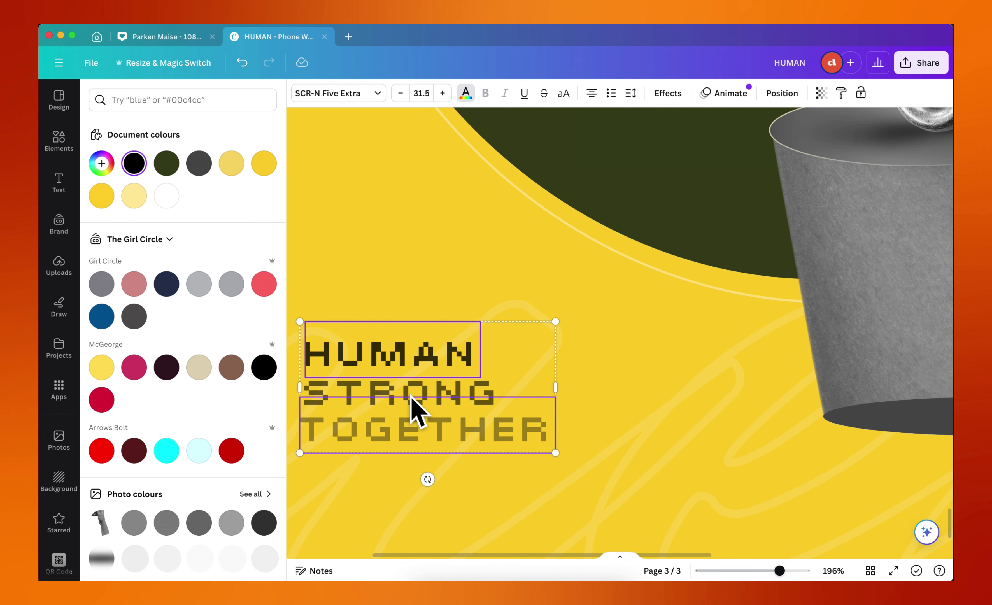
pyautogui.keyDown('shift'); pyautogui.click(438, 405); pyautogui.keyUp('shift')
pyautogui.keyDown('shift'); pyautogui.click(454, 437); pyautogui.keyUp('shift')
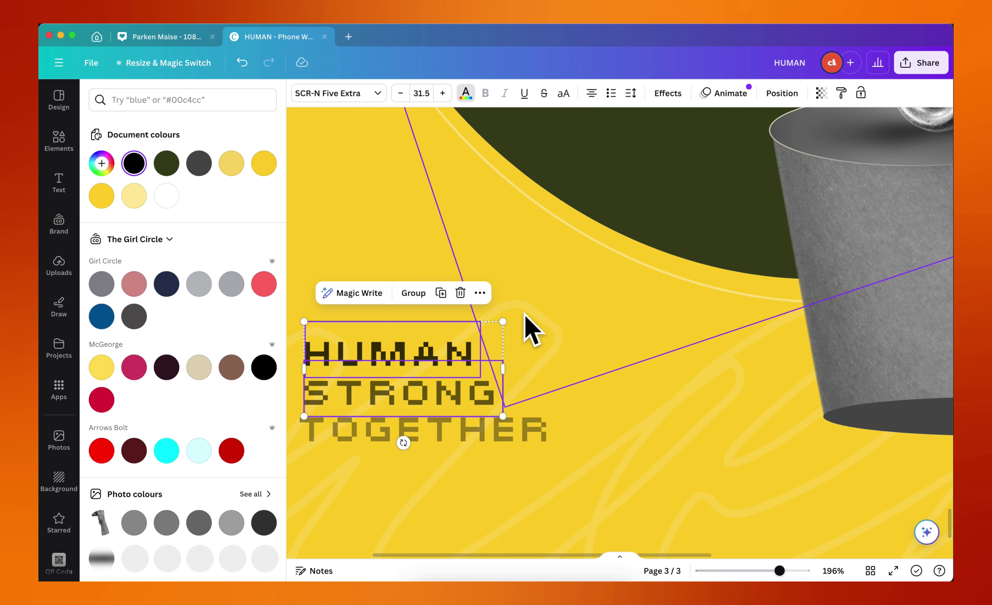
pyautogui.keyDown('shift'); pyautogui.click(472, 436); pyautogui.keyUp('shift')
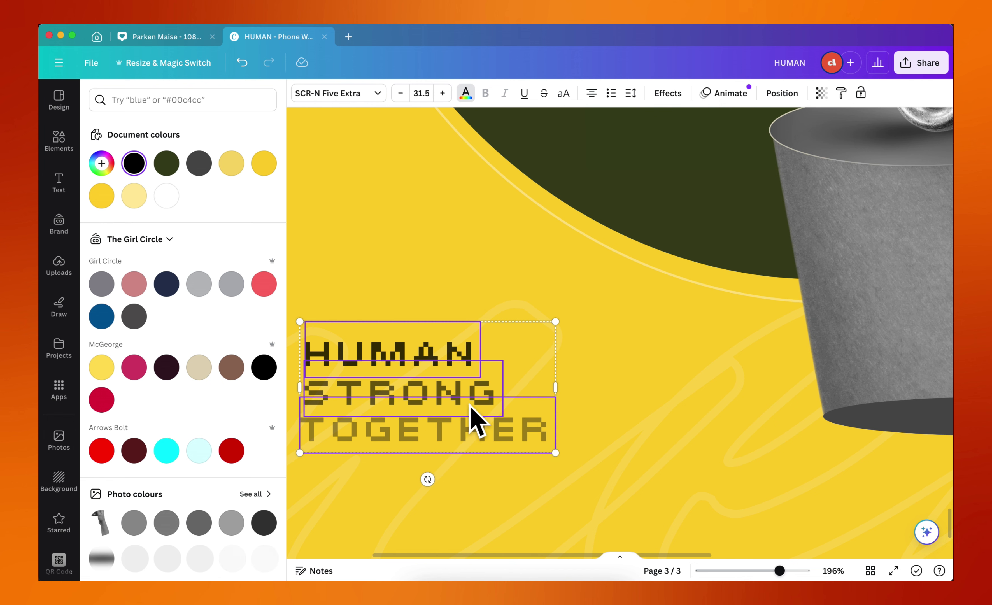
pyautogui.click(567, 94)
pyautogui.moveTo(555, 321); pyautogui.dragTo(635, 285)
pyautogui.scroll(-5, 631, 348)
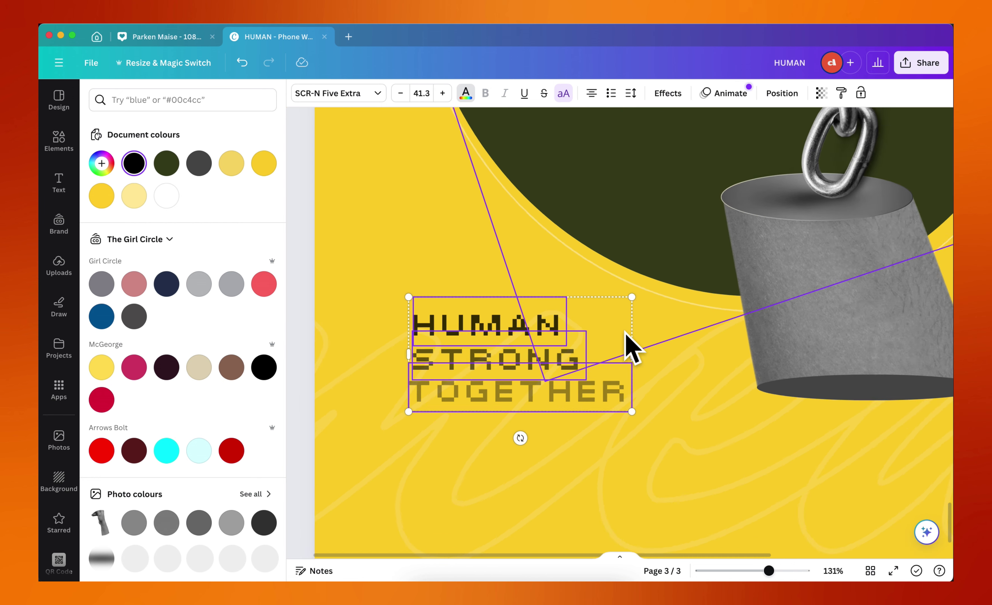
pyautogui.scroll(-5, 625, 331)
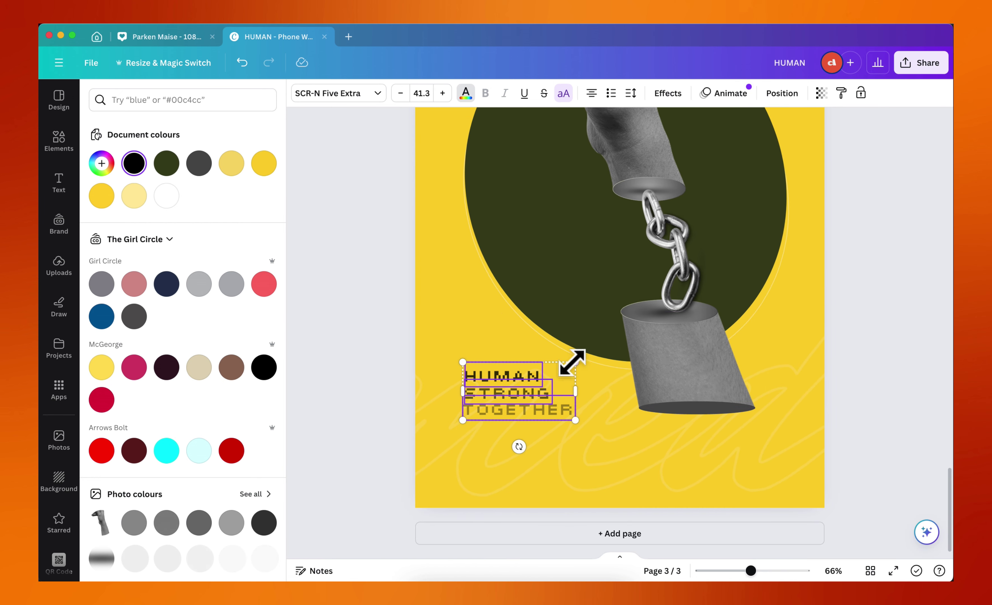
pyautogui.moveTo(572, 360); pyautogui.dragTo(615, 350)
# Move the large faint script lettering slightly higher at the foot of the yellow page.
pyautogui.scroll(-5, 619, 353)
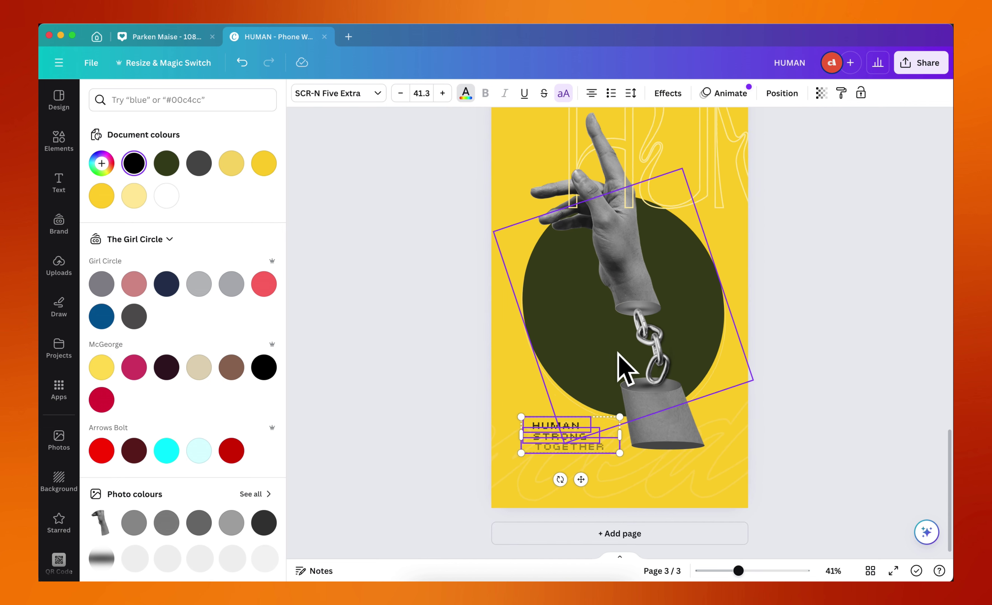
pyautogui.scroll(-1, 618, 353)
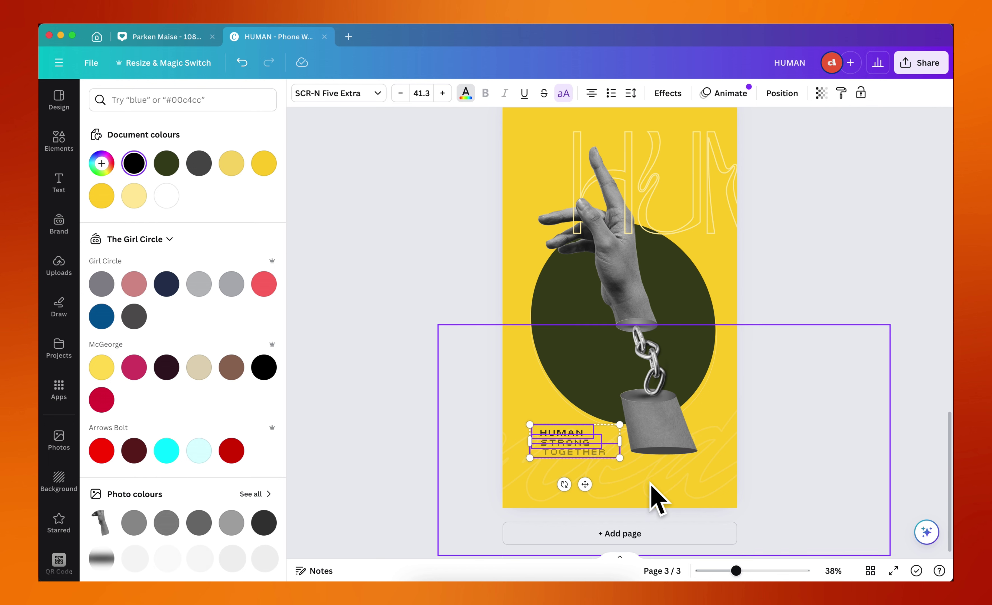
pyautogui.click(694, 492)
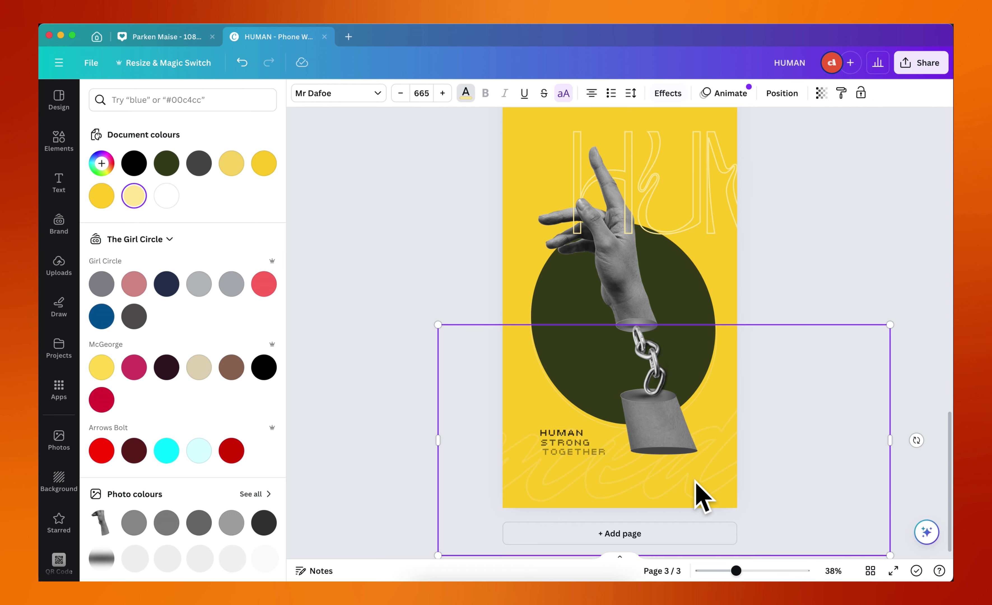
# Left-align the text of the three stacked HUMAN, STRONG and TOGETHER lines and enlarge them to font size 58.
pyautogui.click(553, 449)
pyautogui.keyDown('shift'); pyautogui.click(547, 442); pyautogui.keyUp('shift')
pyautogui.keyDown('shift'); pyautogui.click(551, 432); pyautogui.keyUp('shift')
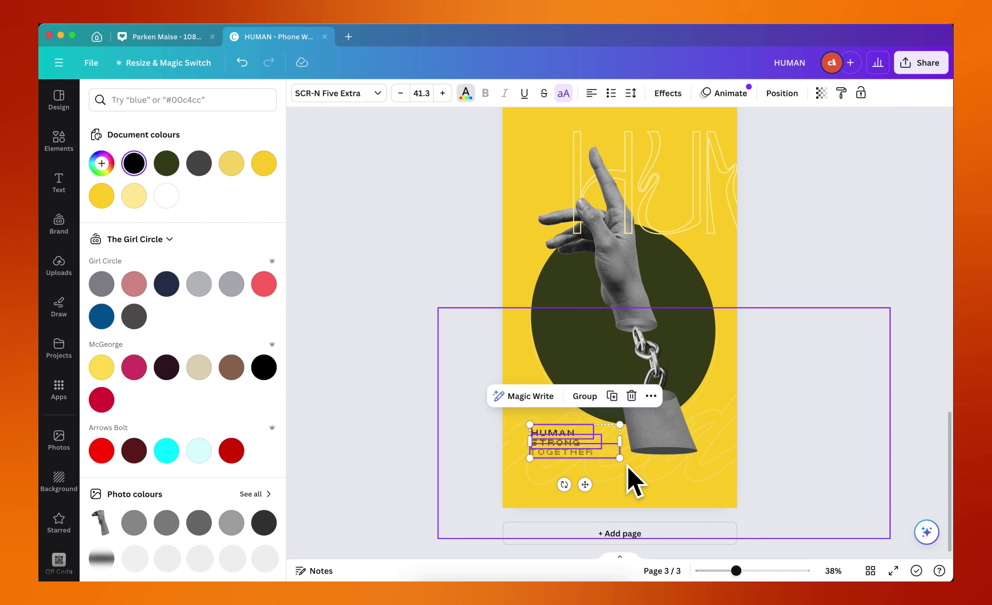
pyautogui.moveTo(620, 458); pyautogui.dragTo(653, 479)
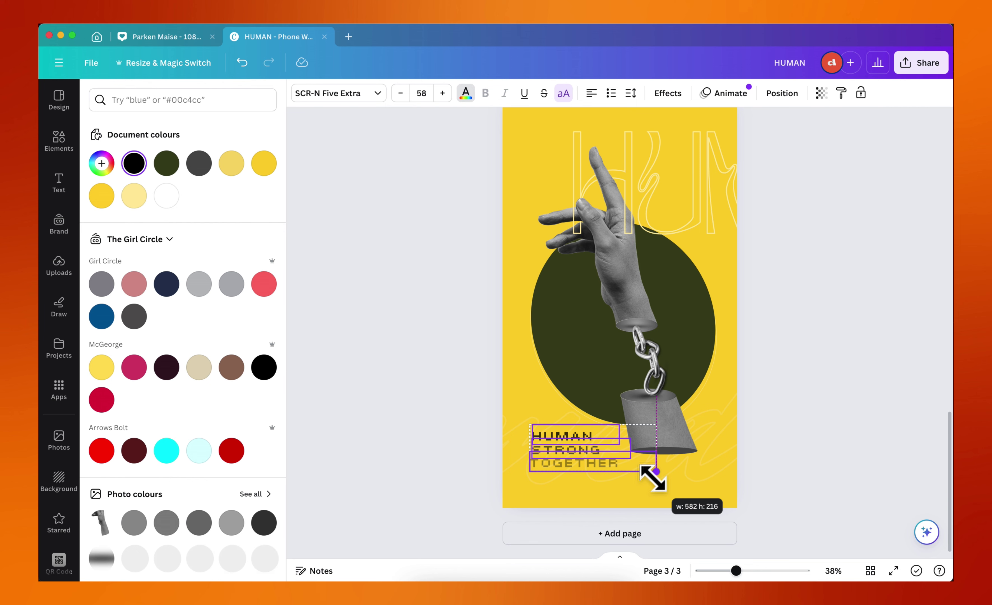
pyautogui.moveTo(653, 479); pyautogui.dragTo(652, 479)
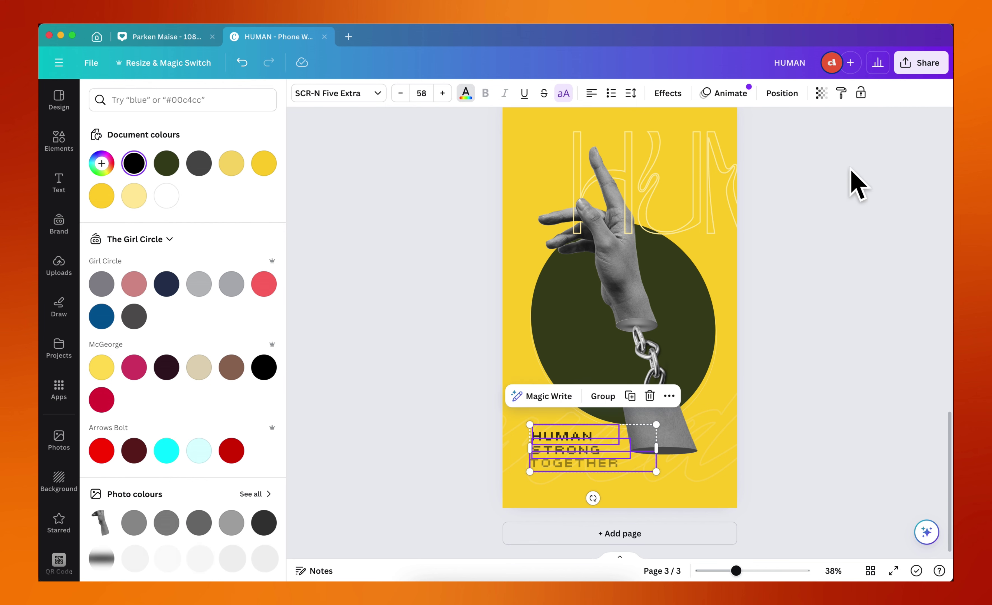
pyautogui.click(783, 321)
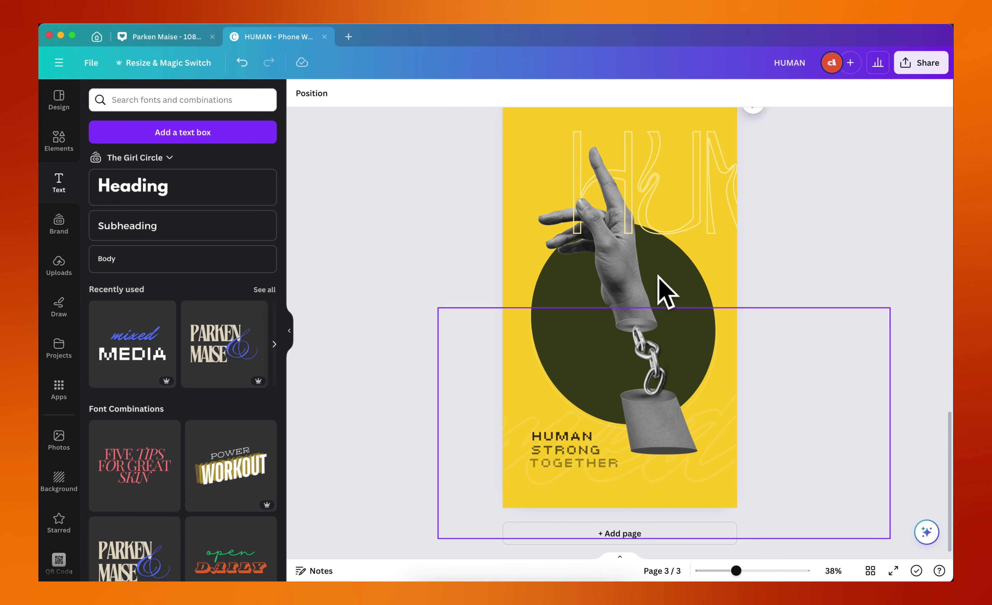
pyautogui.scroll(2, 649, 288)
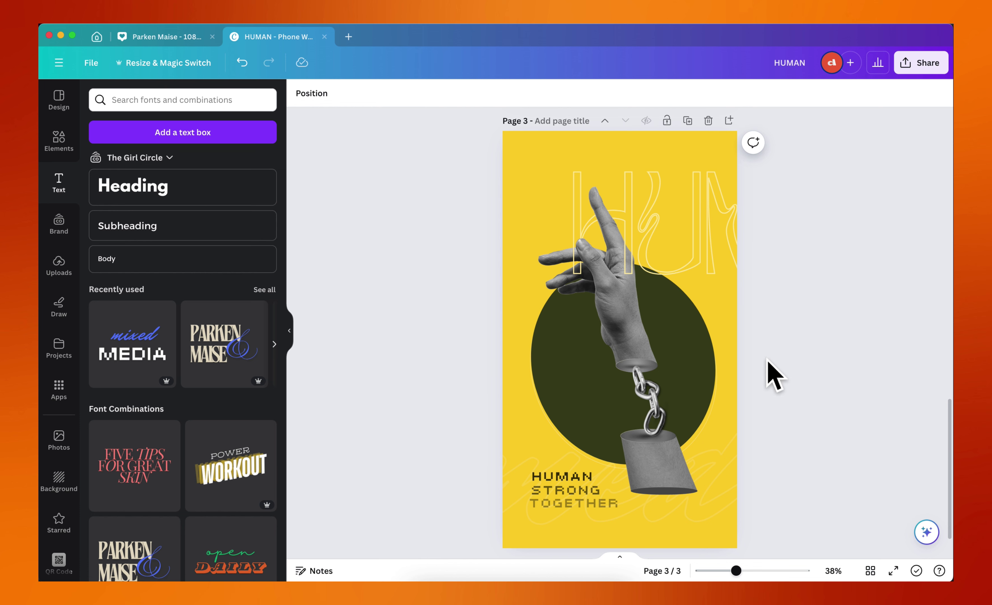
pyautogui.scroll(-1, 768, 360)
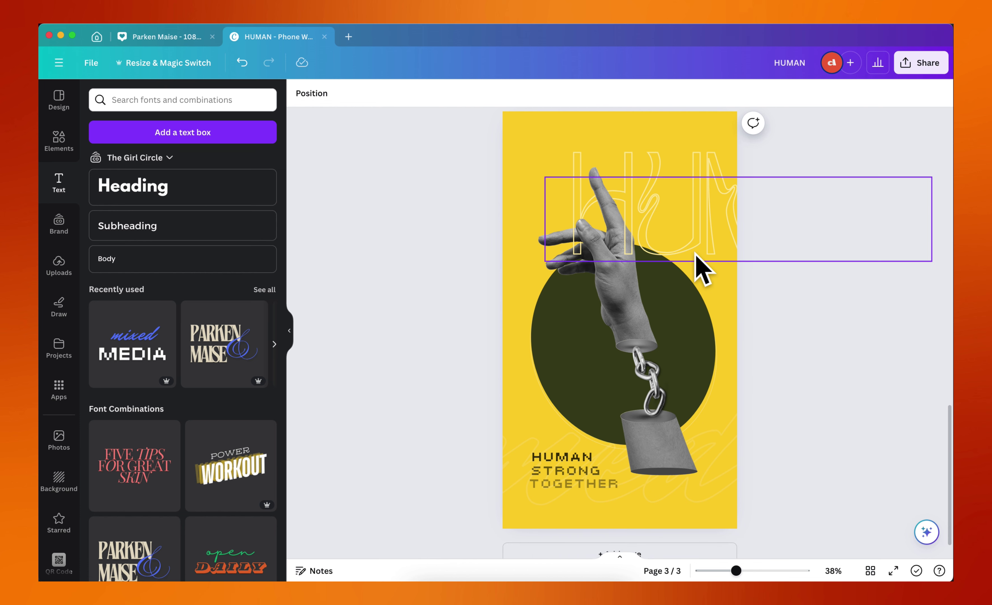
pyautogui.scroll(15, 697, 266)
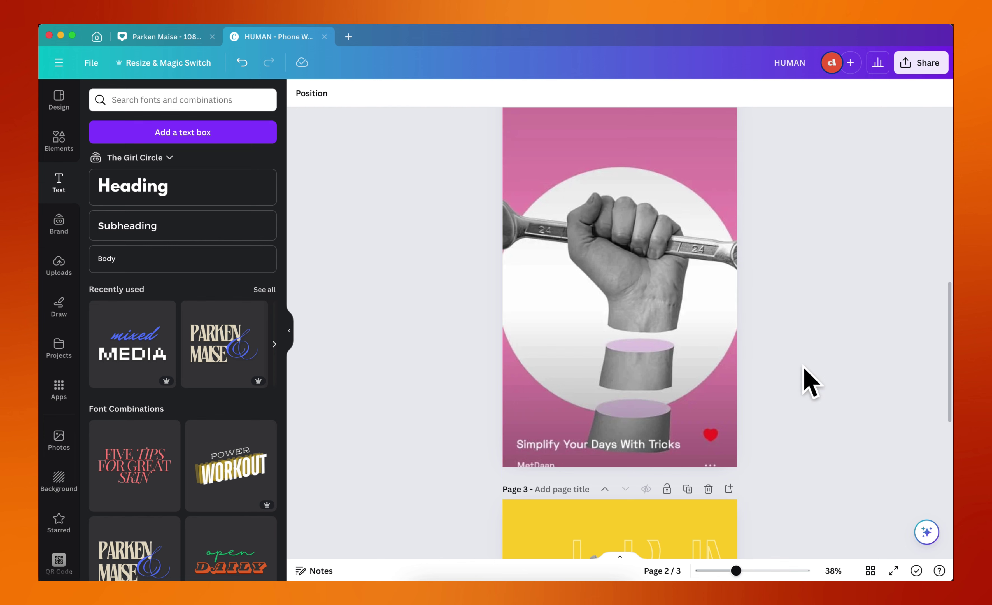